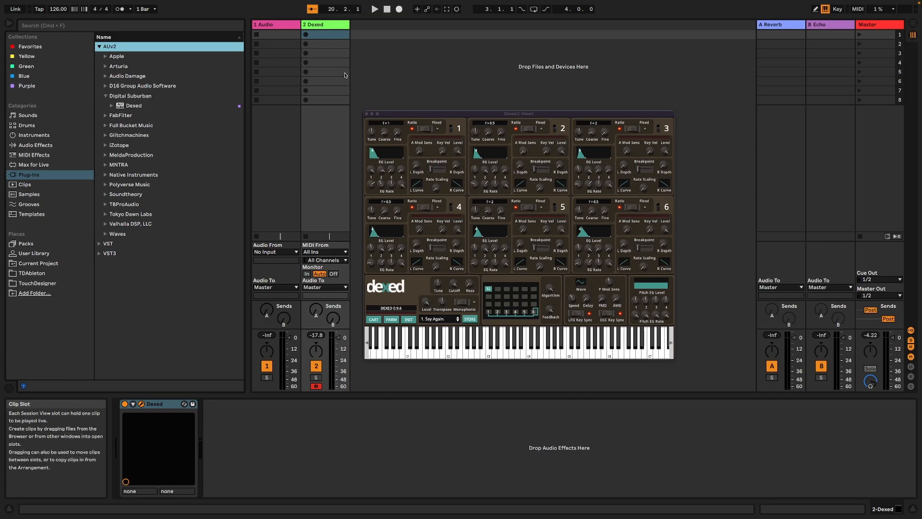
- Reset Dexed to its INIT VOICE patch and audition the plain sound with a few notes
left_click(408, 319)
left_click_drag(665, 305, 651, 247)
left_click_drag(656, 303, 666, 318)
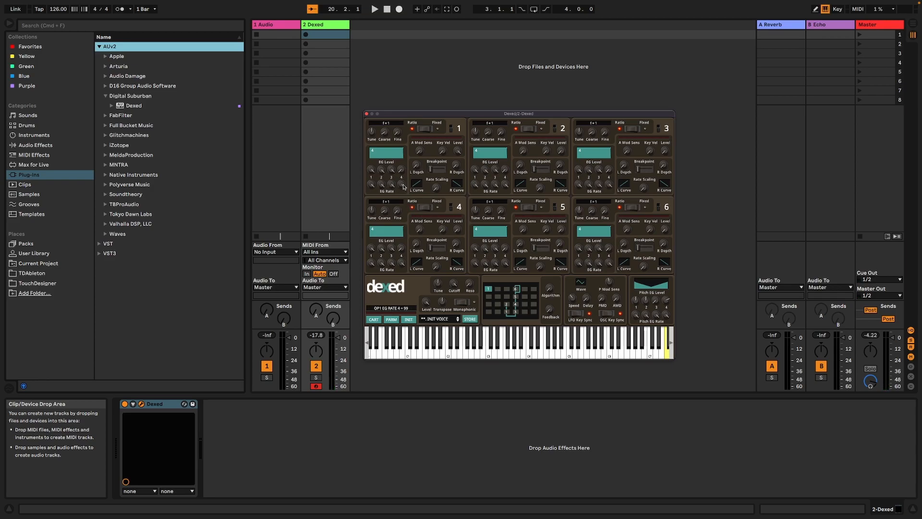
key("a")
key("a")
key("a")
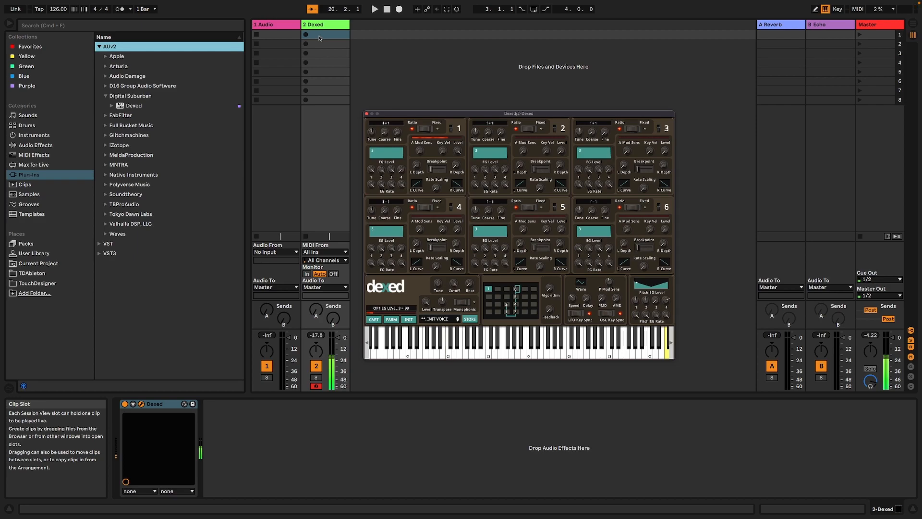
key("a")
- Create a MIDI clip in the Dexed track's first slot and draw C3 sixteenths at 1.1, 1.2.2, 1.2.3, 1.3, 1.3.4, 1.4.2 and 1.4.3
double_click(312, 36)
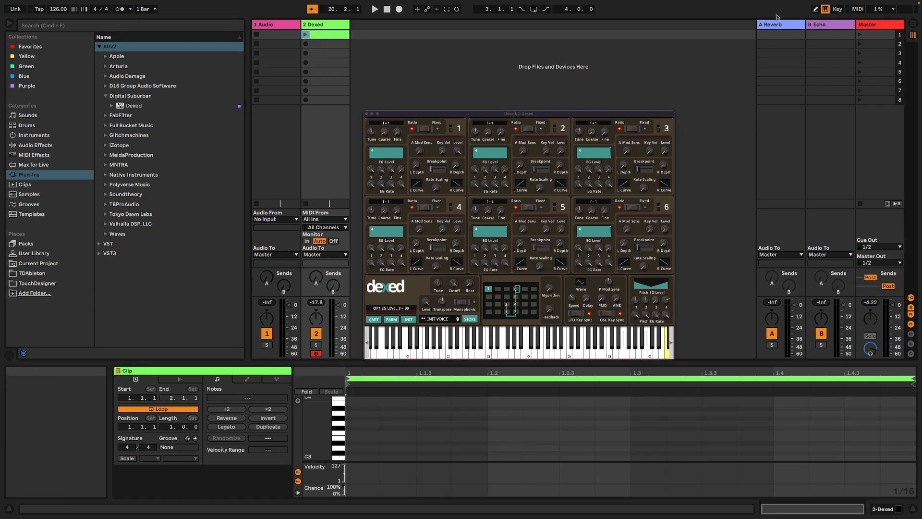
left_click(363, 457)
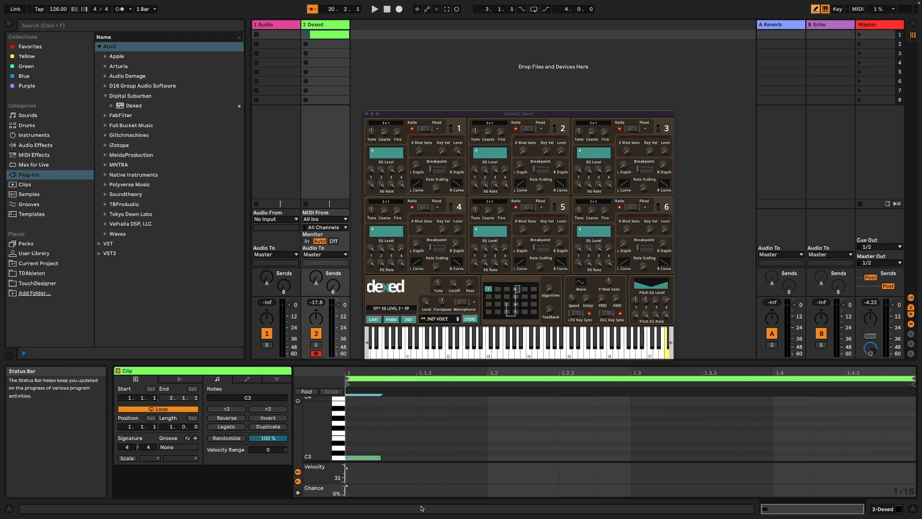
left_click(575, 457)
left_click(541, 457)
left_click(648, 457)
left_click(755, 457)
left_click(826, 457)
left_click(862, 457)
left_click(816, 10)
- Set the chance of all notes after the first to 63%, except the note at 1.3, which gets 92%
mouse_move(504, 495)
left_mouse_down()
mouse_move(611, 484)
mouse_move(884, 485)
mouse_move(846, 489)
left_mouse_up()
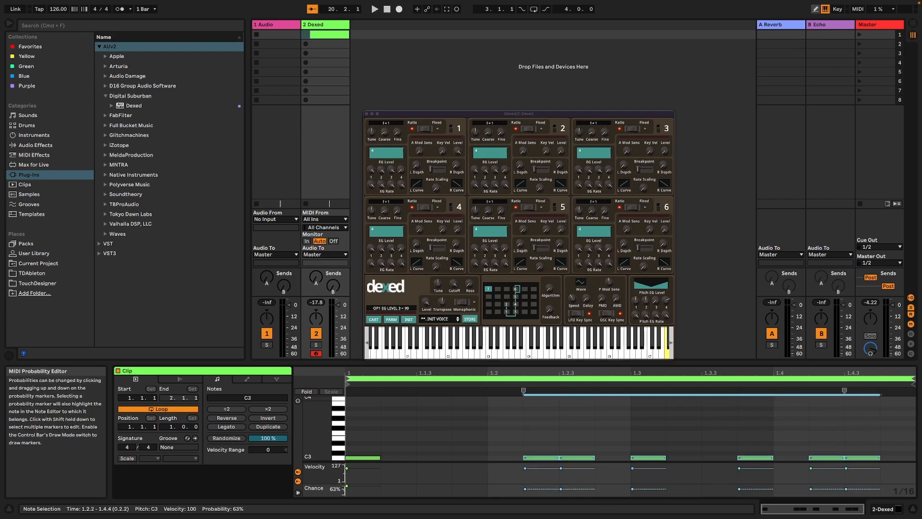
left_click(815, 9)
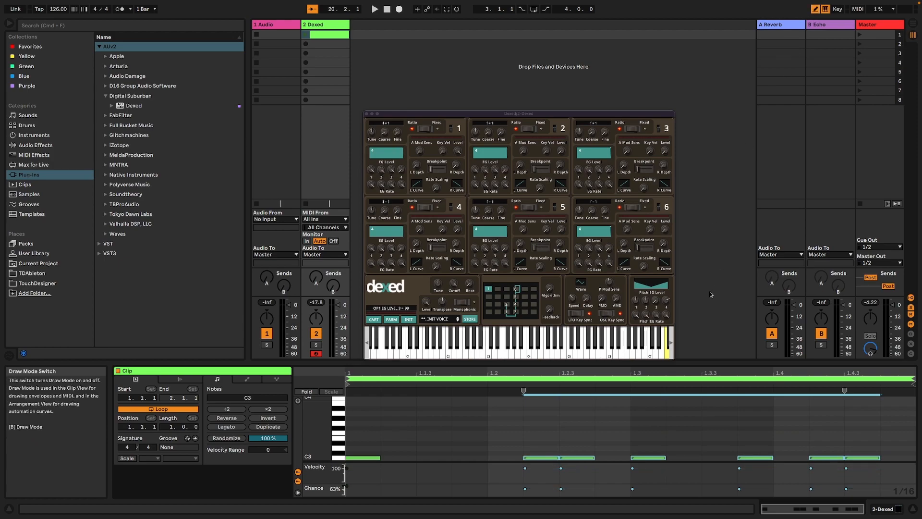
left_click(815, 9)
left_click(632, 489)
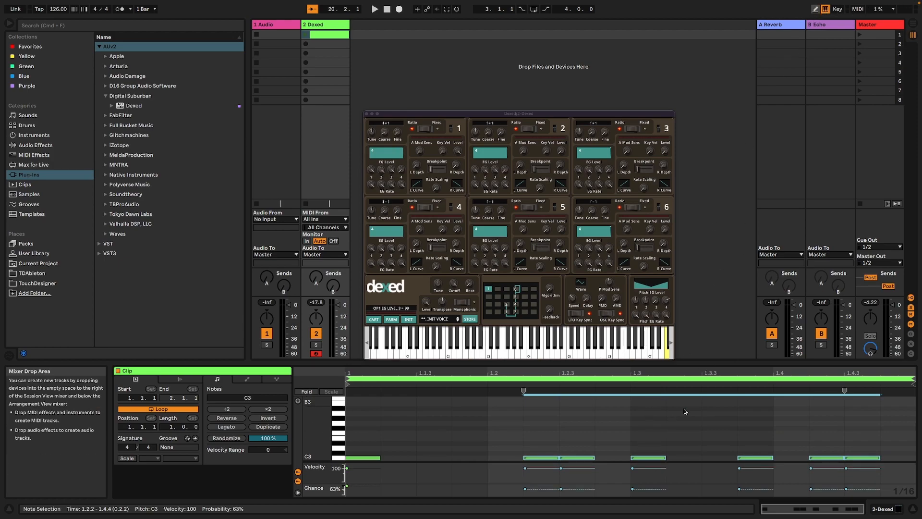
left_click(632, 494)
left_click_drag(632, 489, 632, 486)
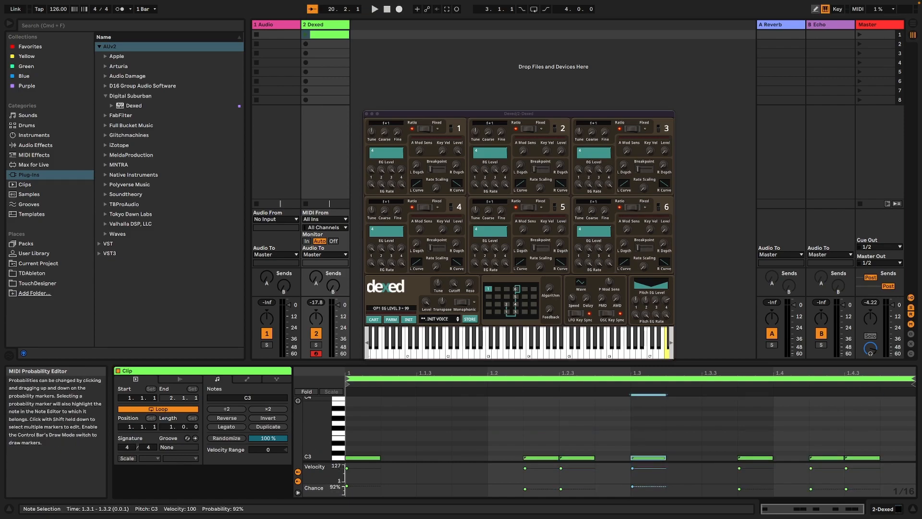
- Launch the Dexed clip and transpose all of its notes down to A#1
key("space")
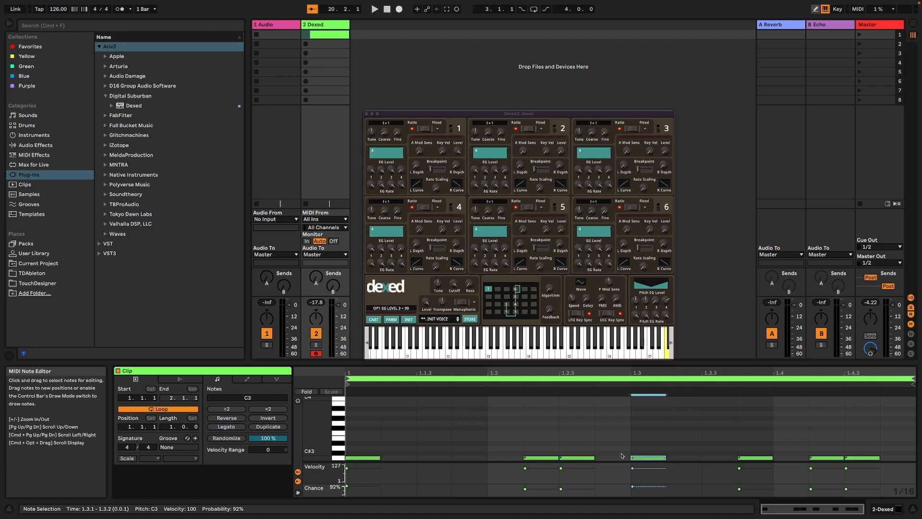
left_click(305, 34)
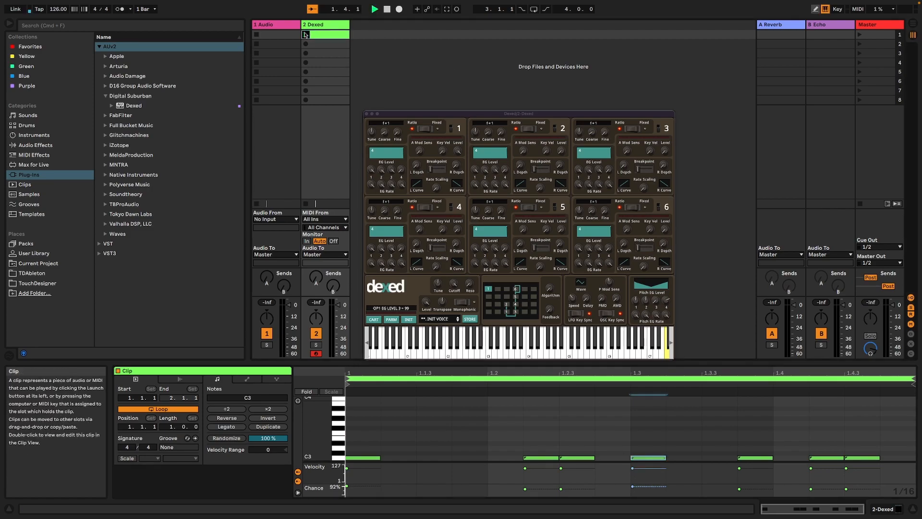
key("space")
left_click_drag(363, 443, 876, 460)
key("shift+Down")
key("space")
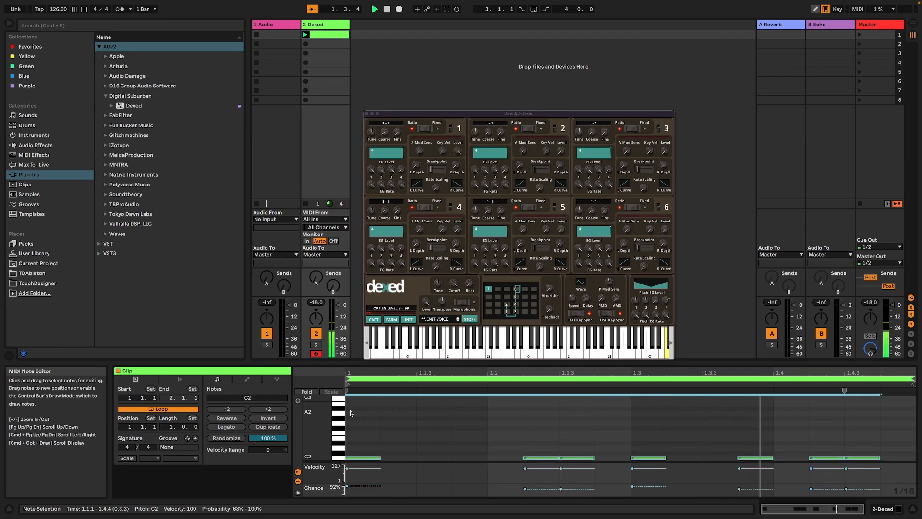
key("Down")
key("Down")
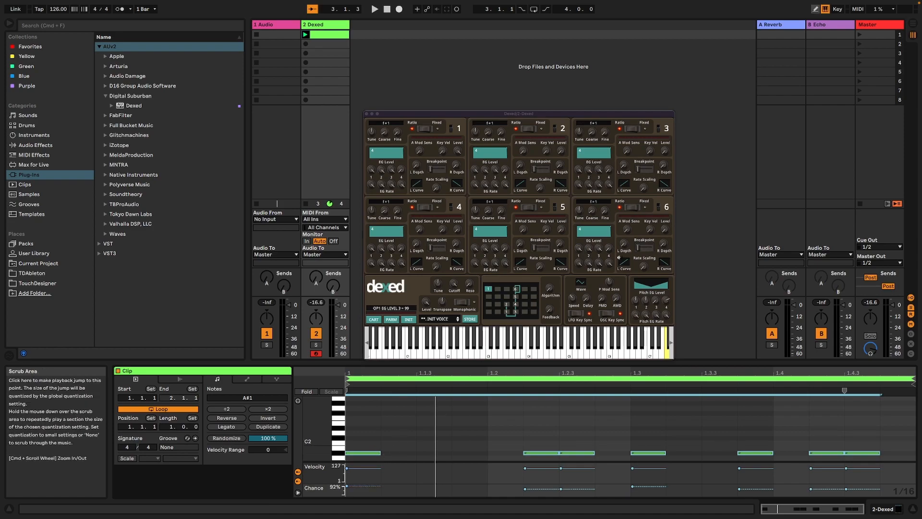
- Lengthen all notes in the clip together to slightly more than an eighth note
left_click_drag(380, 452, 416, 453)
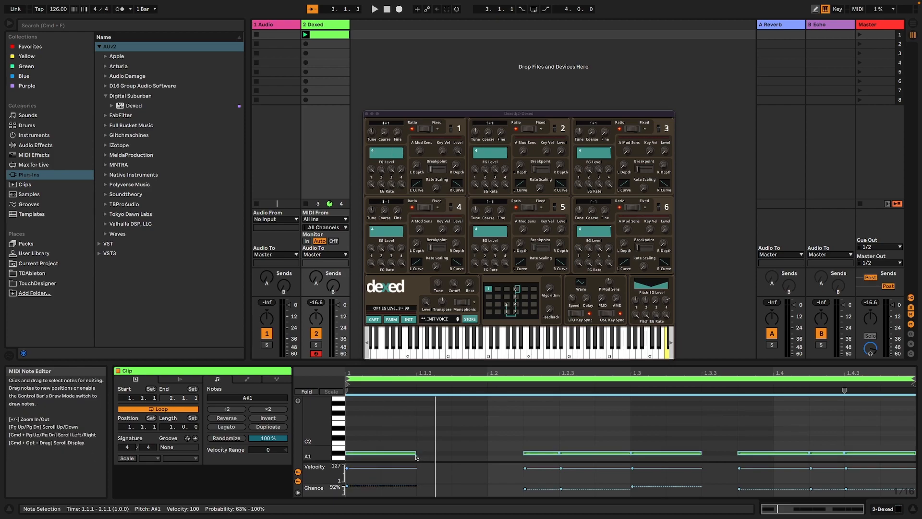
left_click_drag(416, 453, 436, 455)
left_click(392, 442)
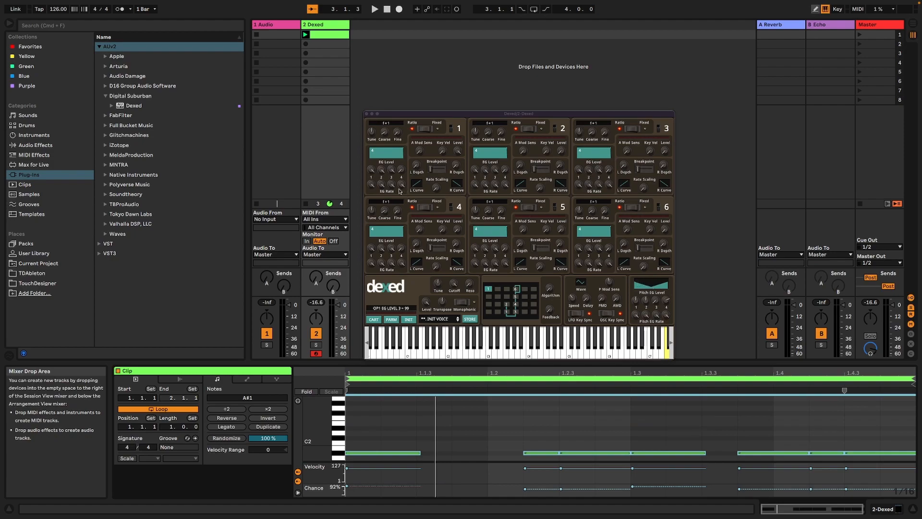
- Try operator 1's EG Level 3 at 77, and raise operator 2's output level to about 73 with the clip playing
left_click_drag(392, 171, 392, 177)
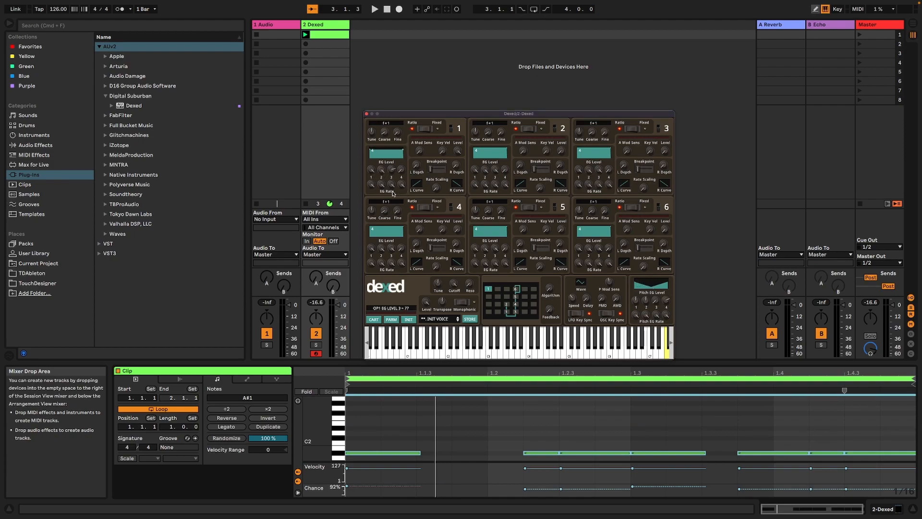
key("space")
left_click_drag(501, 132, 487, 66)
key("space")
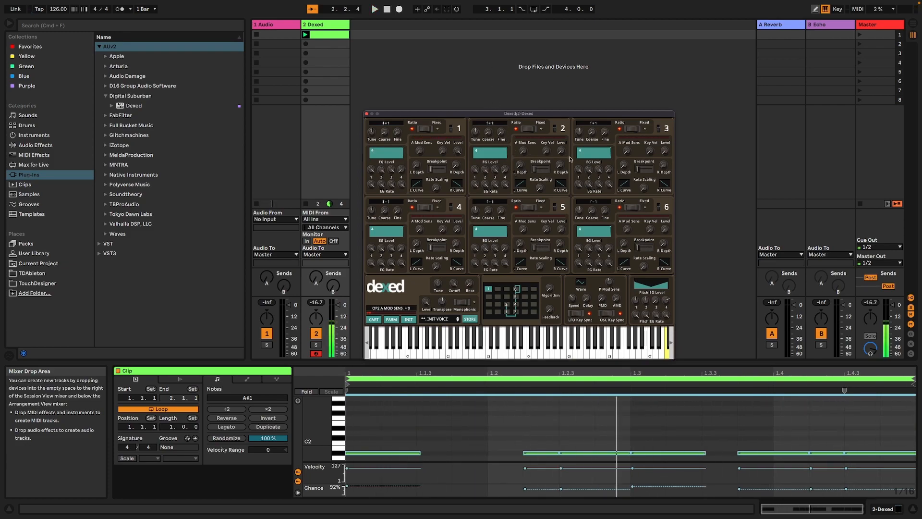
key("space")
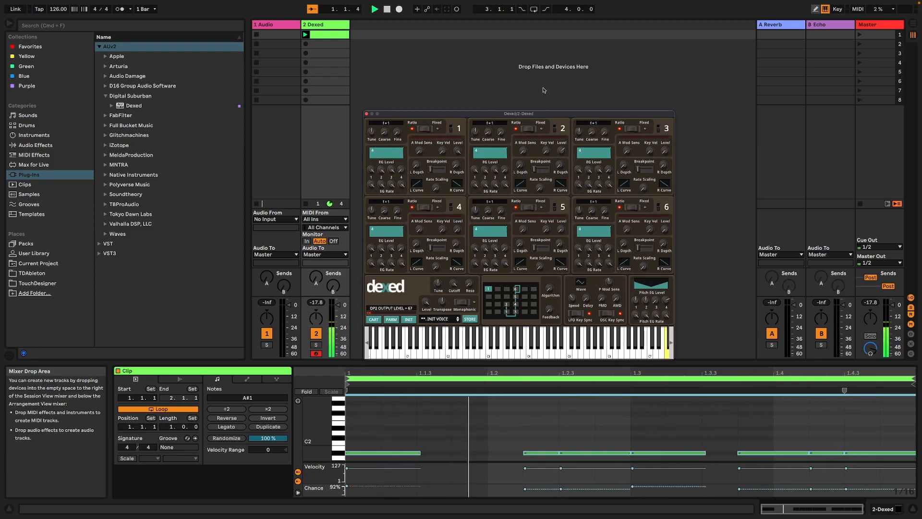
mouse_move(543, 90)
left_mouse_down()
mouse_move(539, 71)
mouse_move(544, 91)
left_mouse_up()
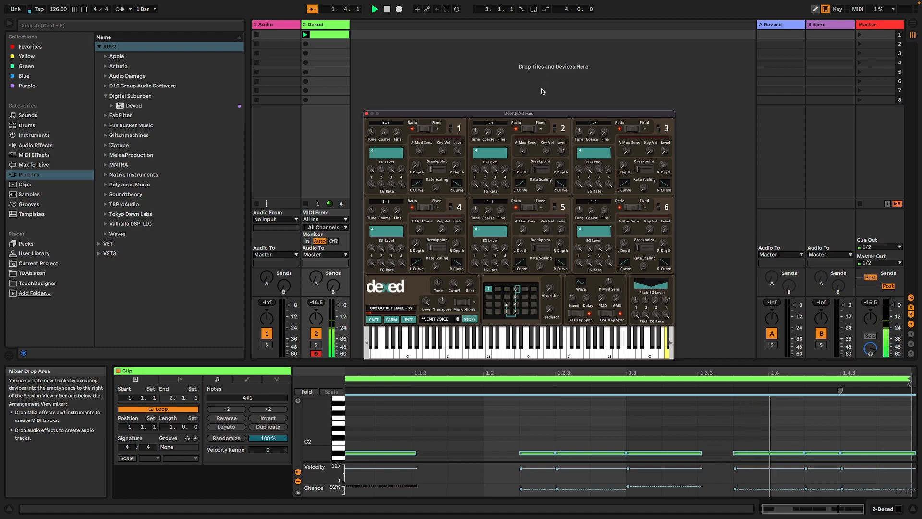
- Set operator 2's coarse frequency ratio to 2 and lower its EG Level 2 to 0 for a decaying envelope
mouse_move(501, 132)
left_mouse_down()
mouse_move(496, 61)
mouse_move(501, 135)
mouse_move(488, 130)
left_mouse_up()
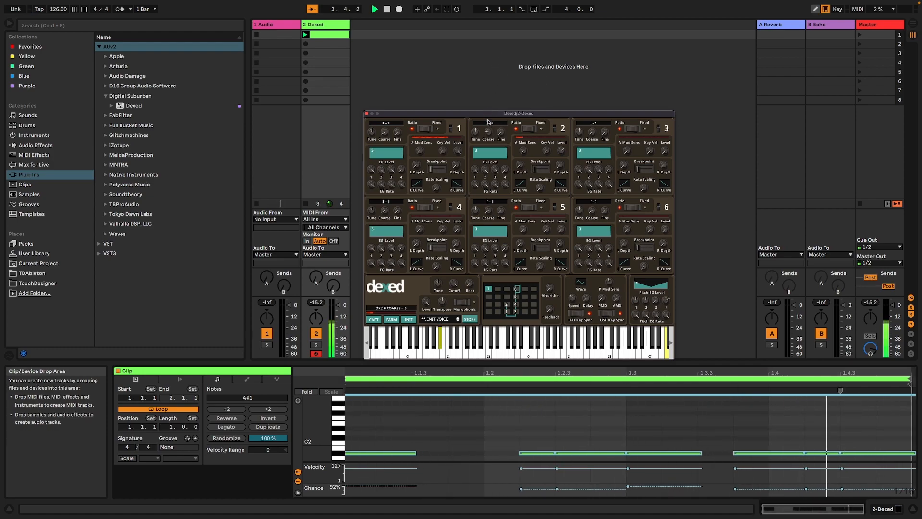
key("space")
mouse_move(486, 216)
left_mouse_down()
mouse_move(487, 181)
mouse_move(496, 206)
left_mouse_up()
left_click_drag(493, 168, 489, 231)
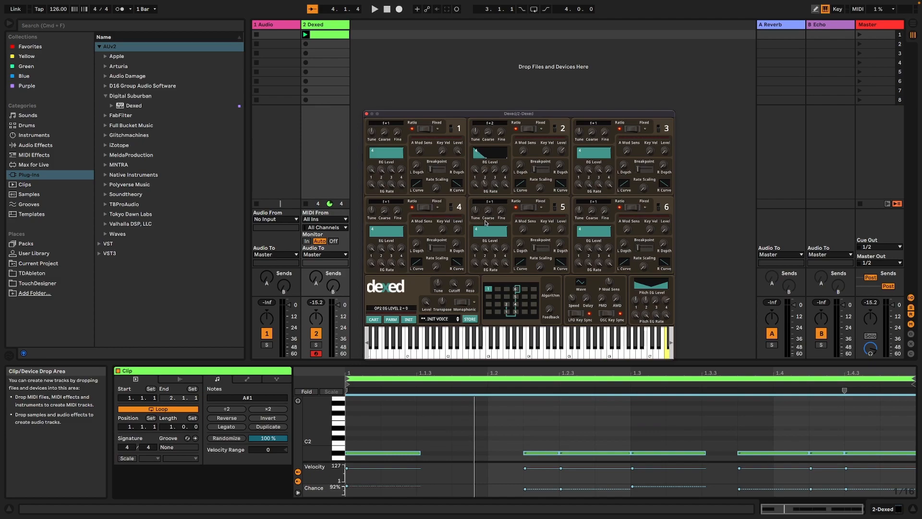
- Tune operator 2's frequency ratio to 1.29 and operator 3's to 1.22 while listening to the clip
key("space")
mouse_move(487, 133)
left_mouse_down()
mouse_move(484, 116)
mouse_move(490, 133)
mouse_move(497, 127)
left_mouse_up()
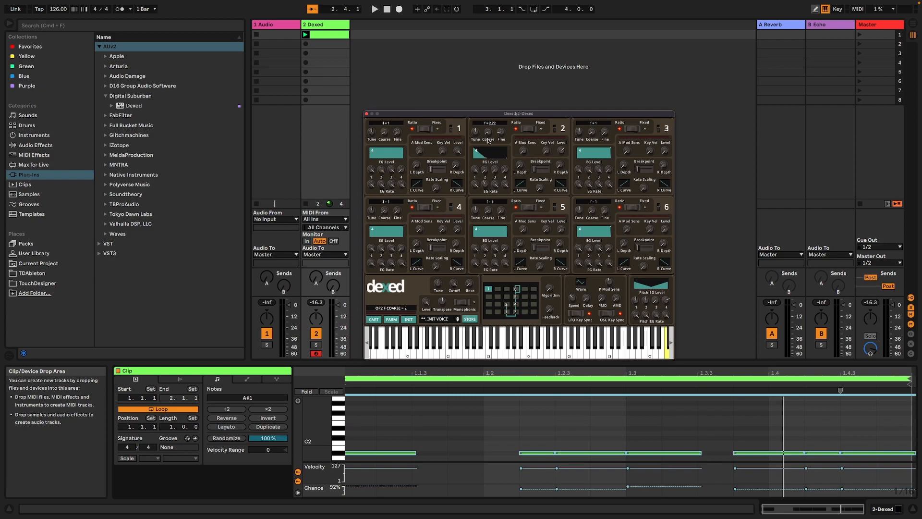
key("space")
mouse_move(488, 133)
left_mouse_down()
mouse_move(496, 114)
mouse_move(488, 134)
left_mouse_up()
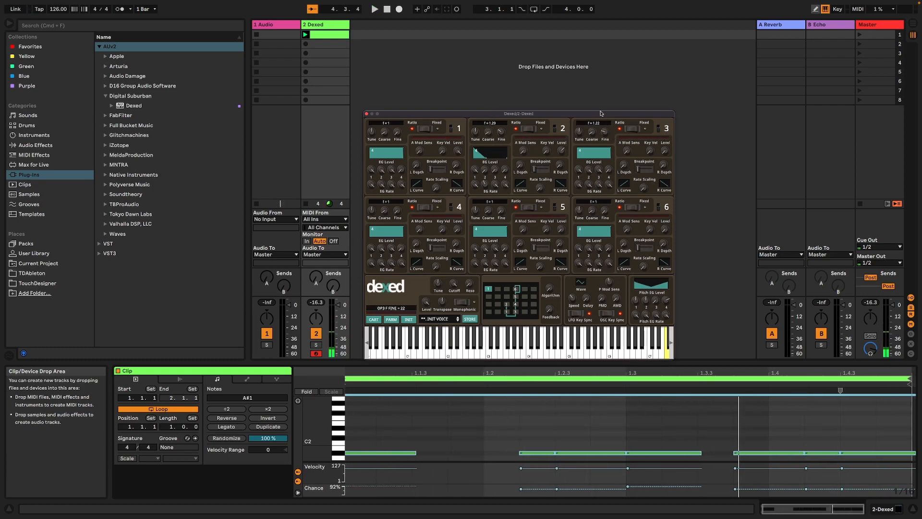
- Raise operator 3's output level and tune its frequency ratio to 2.28 with the clip playing
key("space")
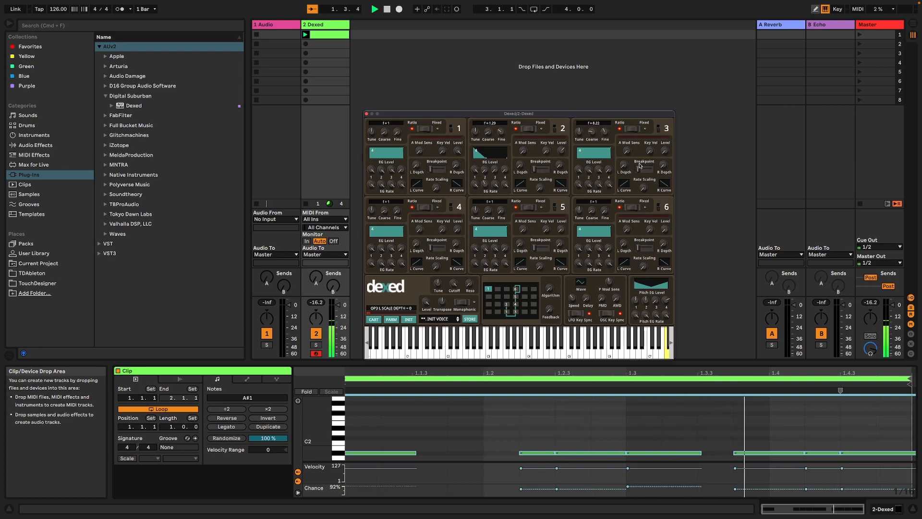
left_click_drag(664, 152, 650, 103)
left_click_drag(606, 132, 592, 148)
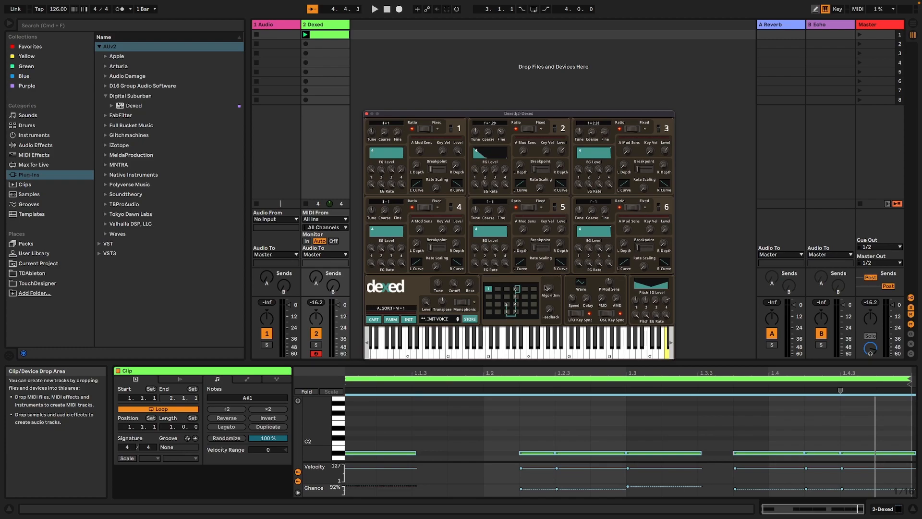
- Switch Dexed to algorithm 17 and tune operator 3's frequency ratio to 3.42
left_click_drag(551, 288, 550, 248)
key("space")
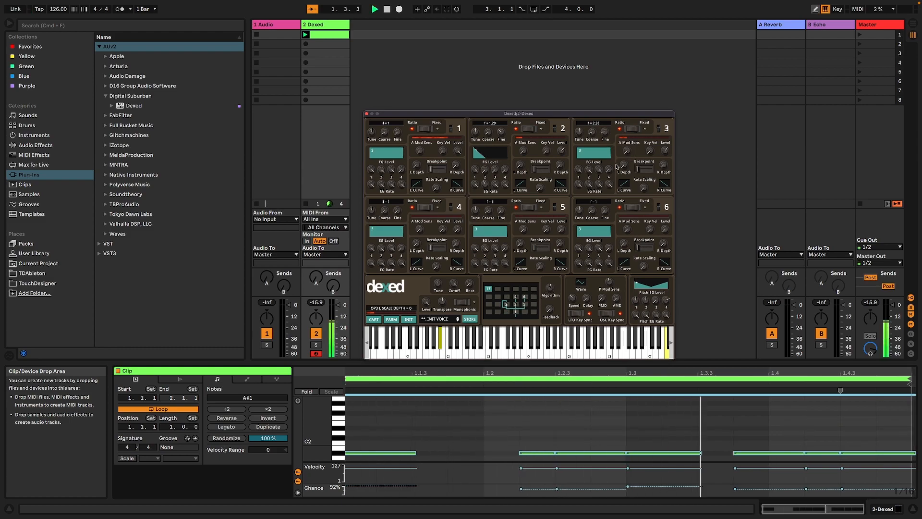
left_click_drag(592, 132, 591, 128)
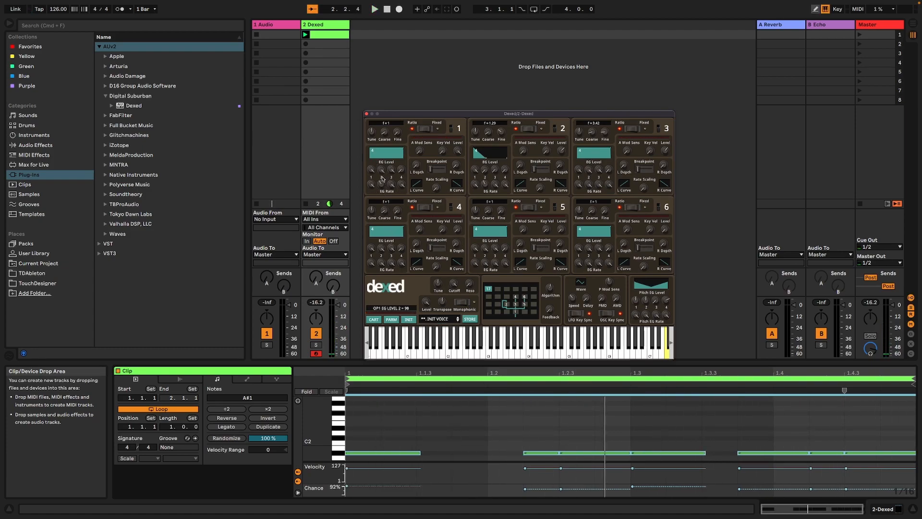
- Set operator 1's EG Level 2 to 0 and EG Rate 2 to 46, and tune operator 2's frequency ratio to 1.16
left_click_drag(394, 173, 397, 306)
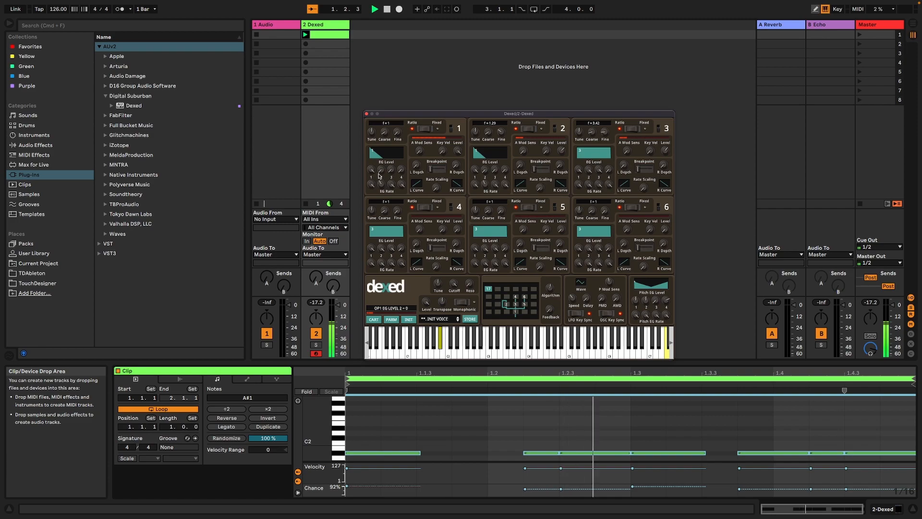
left_click_drag(380, 193, 380, 186)
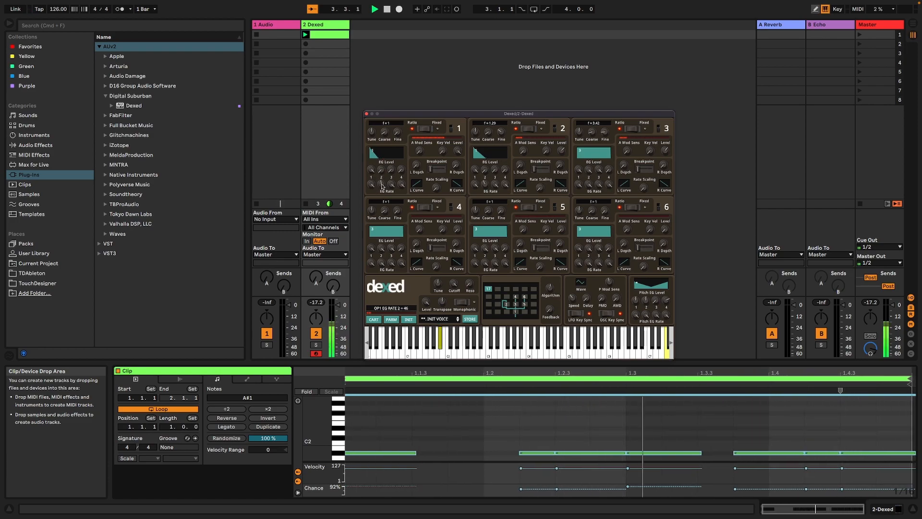
mouse_move(502, 130)
left_mouse_down()
mouse_move(501, 154)
mouse_move(502, 145)
left_mouse_up()
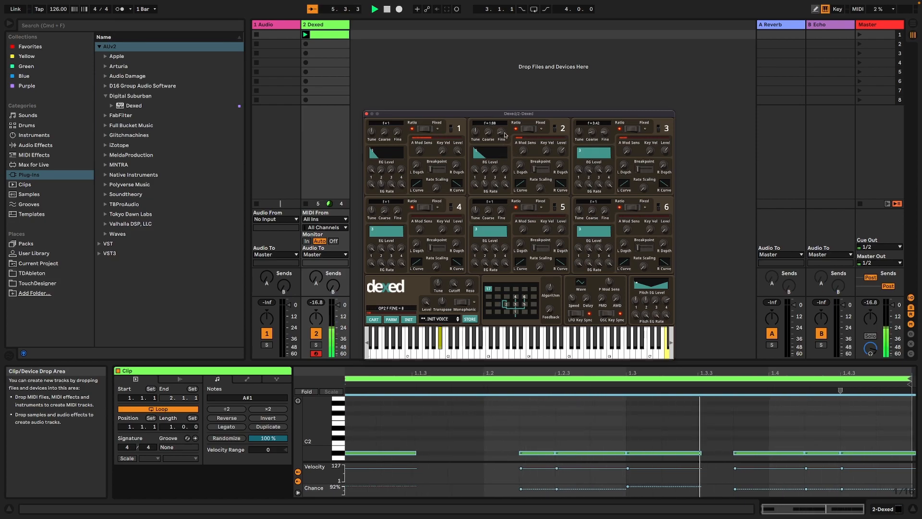
left_click_drag(563, 151, 564, 152)
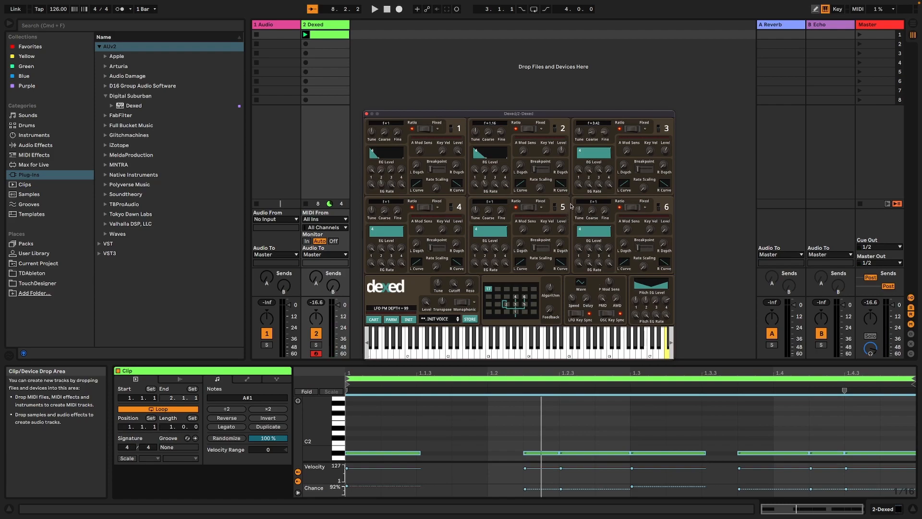
- Change the LFO waveform and set the pitch modulation sensitivity to 7 while the clip plays
key("space")
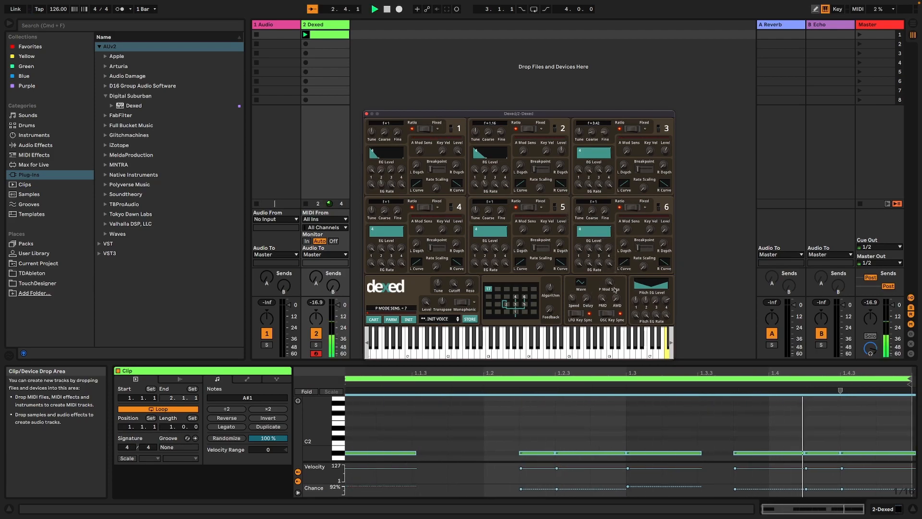
left_click(580, 282)
left_click(594, 310)
left_click(582, 282)
left_click(594, 302)
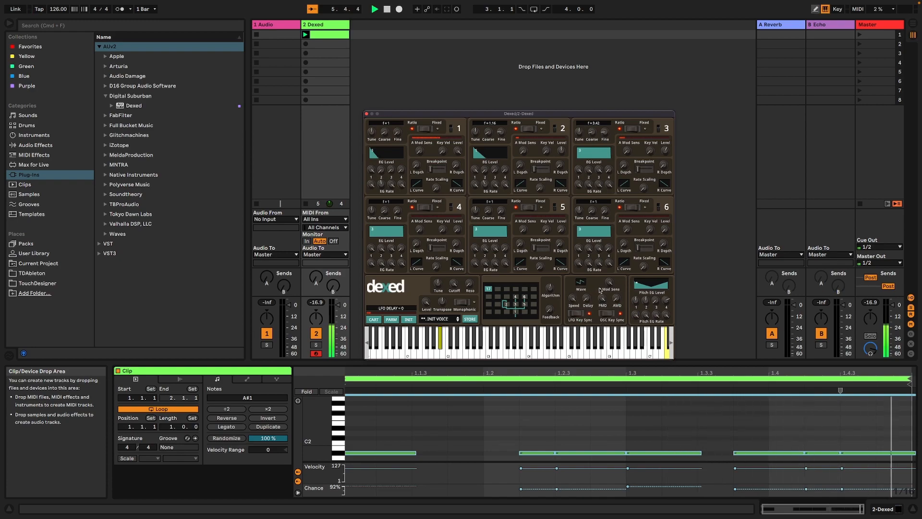
mouse_move(610, 285)
left_mouse_down()
mouse_move(609, 325)
mouse_move(610, 283)
left_mouse_up()
key("space")
- Close the Dexed window and load the Max for Live MIDI effect TFP - Expression Control in front of Dexed
left_click(35, 155)
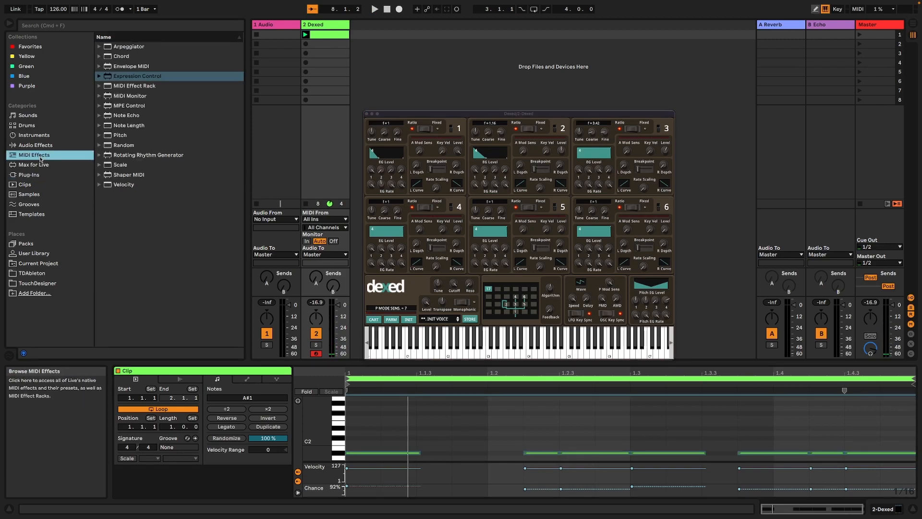
left_click(367, 115)
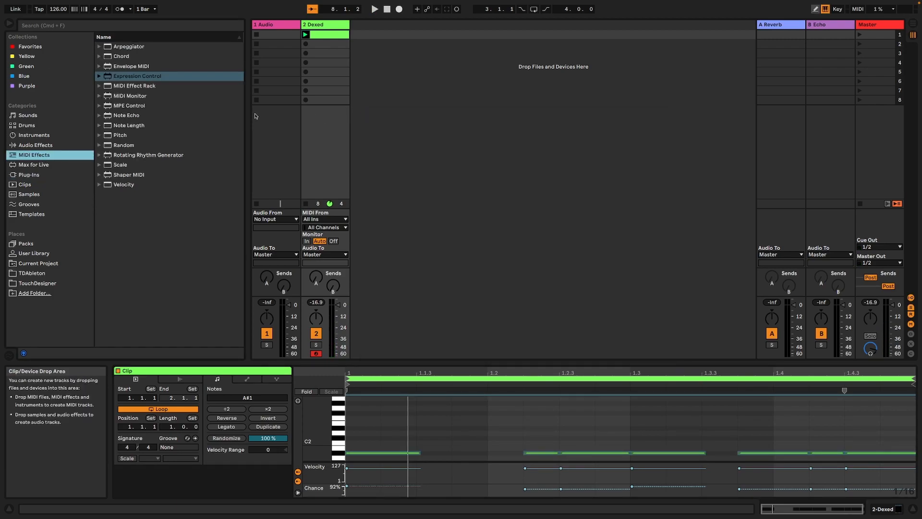
left_click(34, 165)
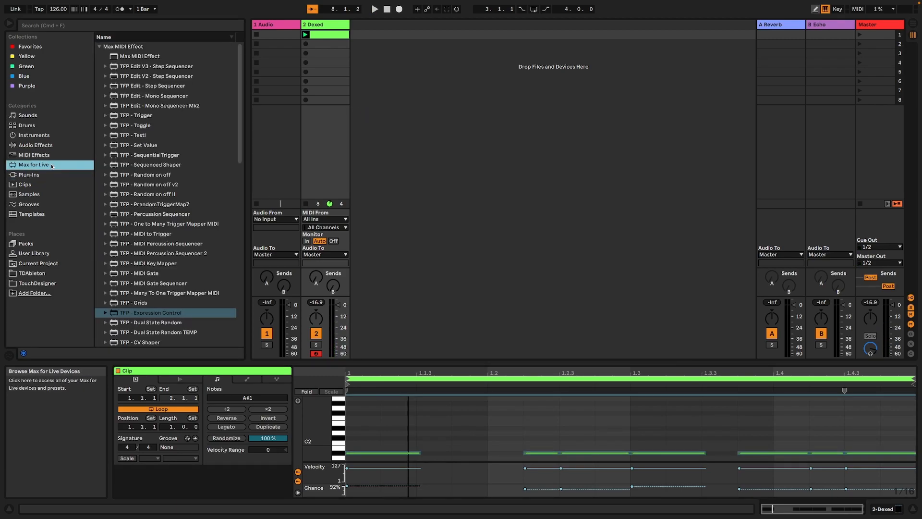
left_click(166, 315)
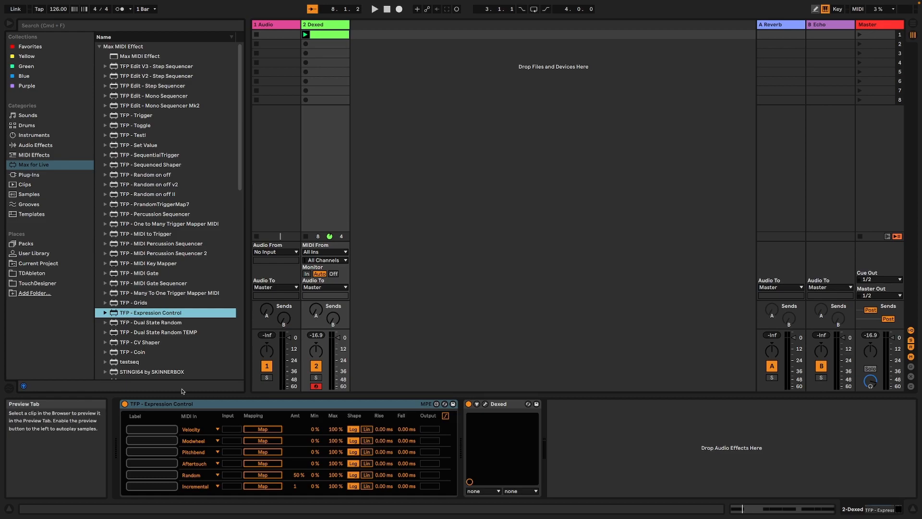
- Expose Dexed's P MODE SENS. parameter in its device panel and label the first Expression Control row LFO P Mod Sens
left_click(153, 429)
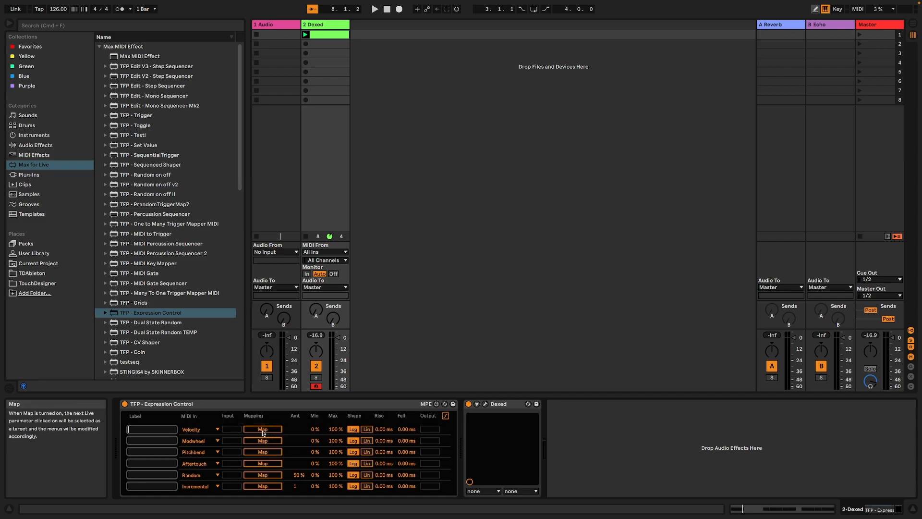
left_click(475, 406)
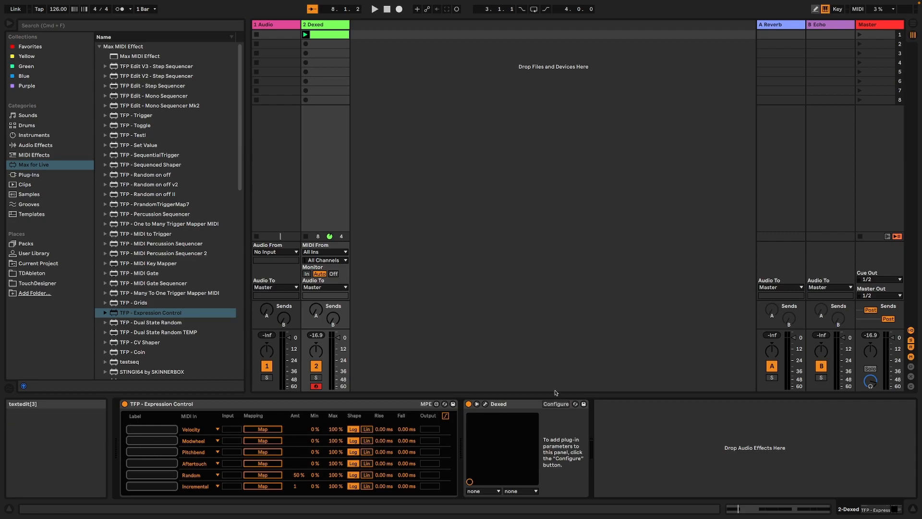
left_click(556, 404)
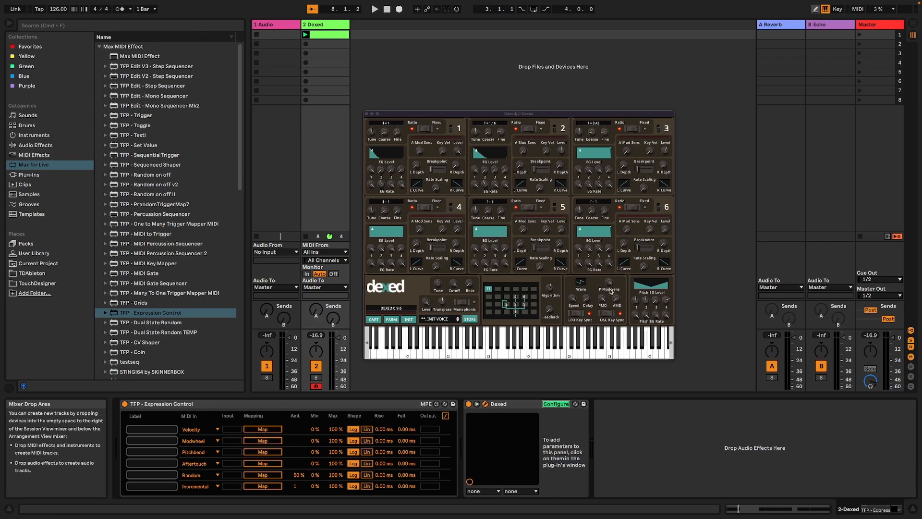
left_click(612, 284)
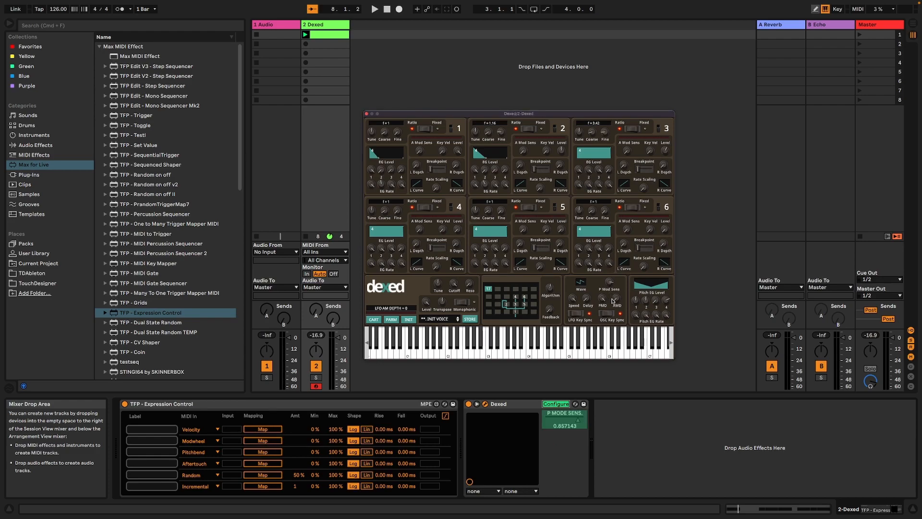
left_click(565, 404)
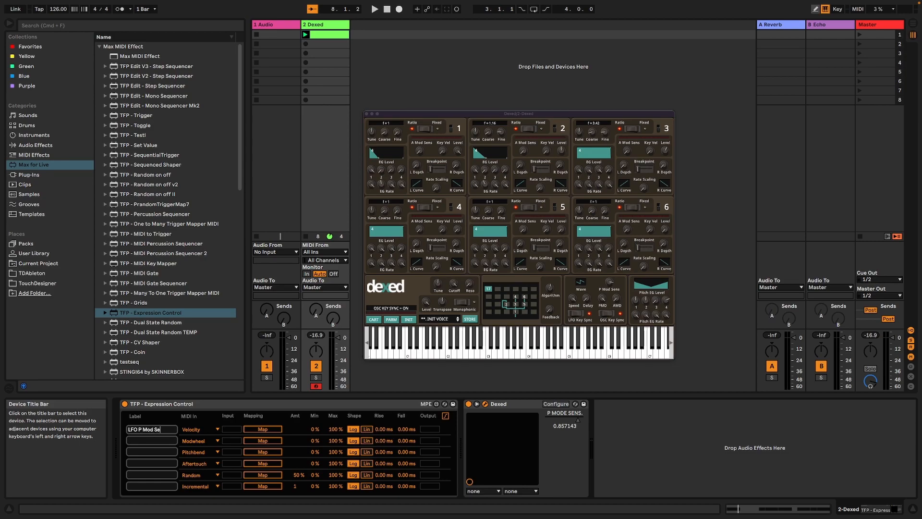
- Map the first Expression Control row to P MODE SENS., audition the clip and change the row's MIDI source from Velocity to Random
left_click(263, 429)
left_click(546, 421)
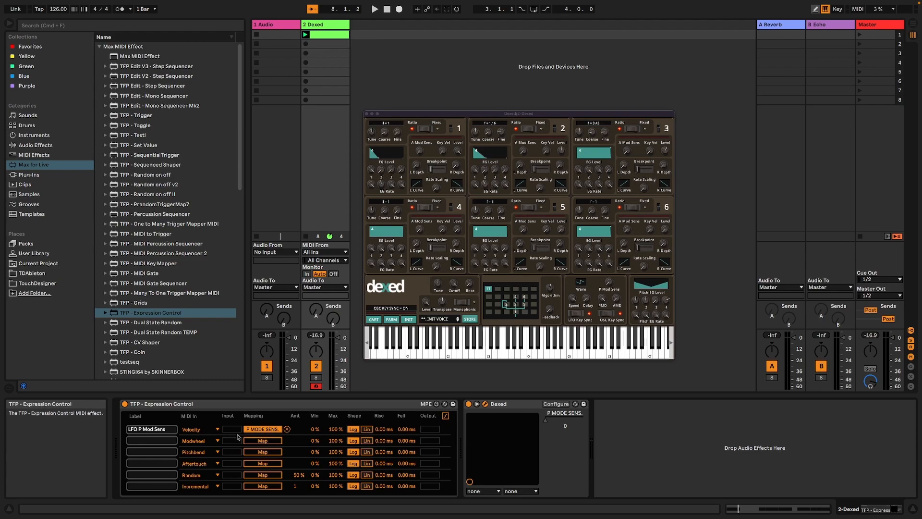
key("space")
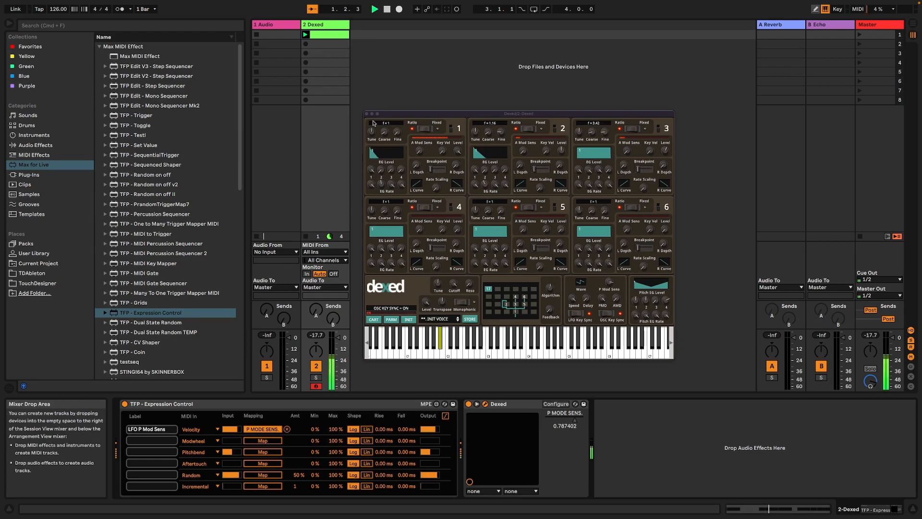
key("space")
left_click(306, 36)
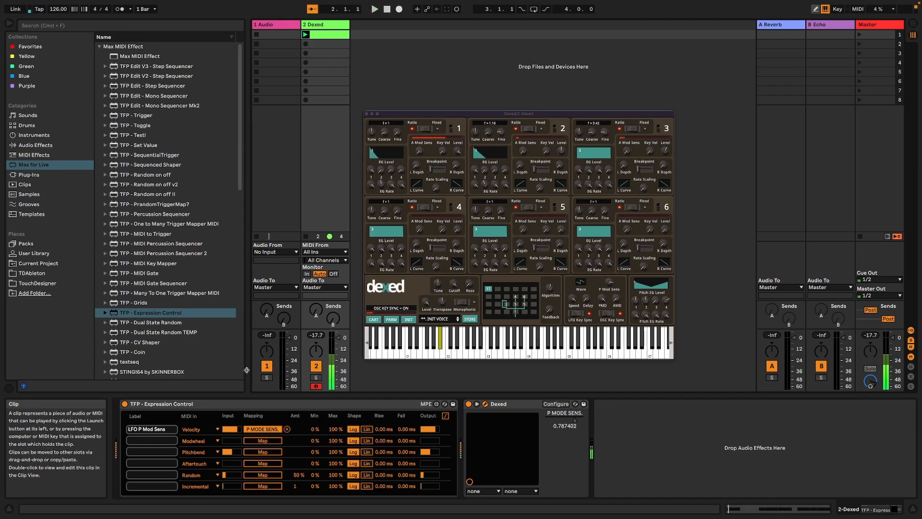
left_click(202, 432)
left_click(198, 396)
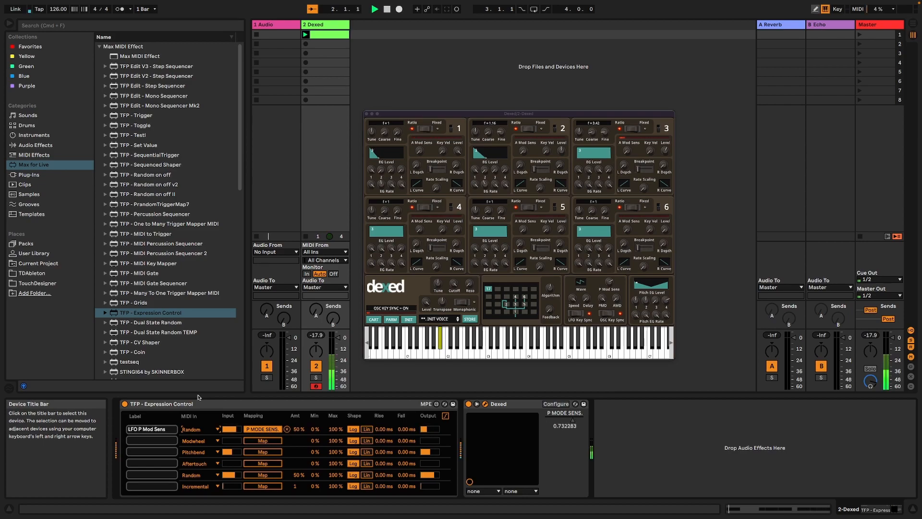
- Adjust the EG rates and raise the EG levels of operators 1 and 2 to flat, full envelopes while the clip plays
left_click(383, 187)
left_click_drag(381, 185, 384, 108)
left_click_drag(495, 169, 487, 122)
left_click_drag(392, 184, 390, 217)
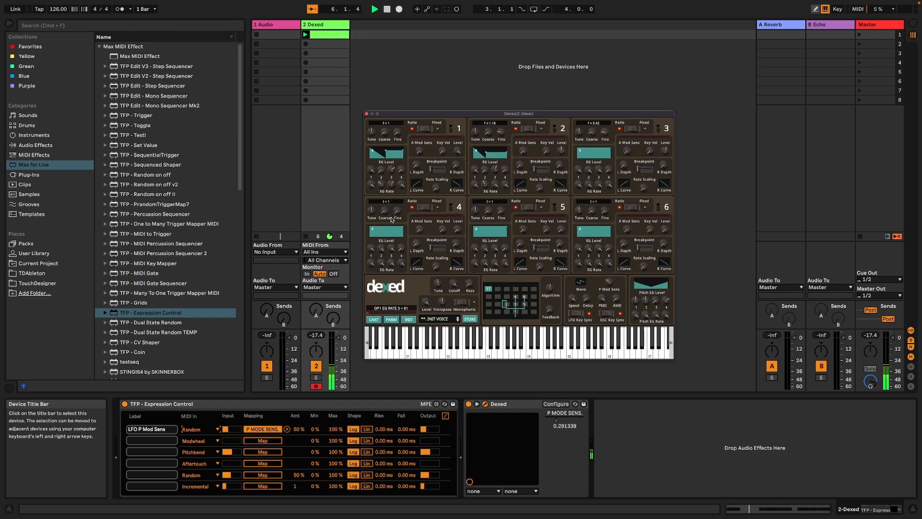
left_click_drag(381, 170, 378, 119)
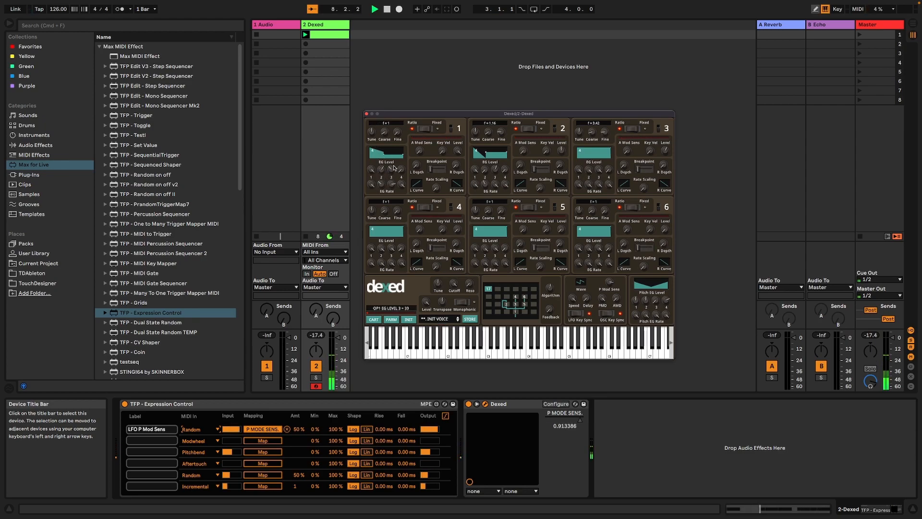
left_click_drag(384, 171, 387, 129)
left_click_drag(382, 184, 395, 242)
left_click_drag(391, 169, 399, 119)
left_click(491, 169)
left_click_drag(490, 169, 493, 81)
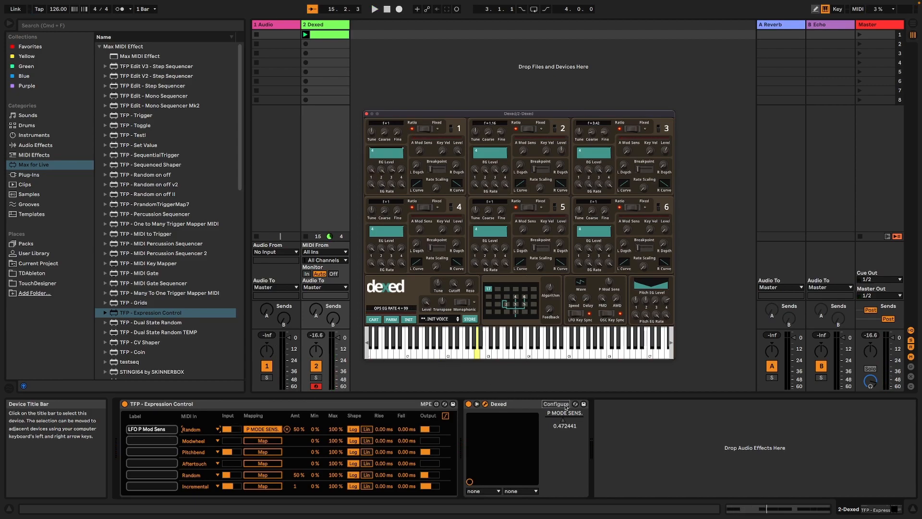
left_click(566, 408)
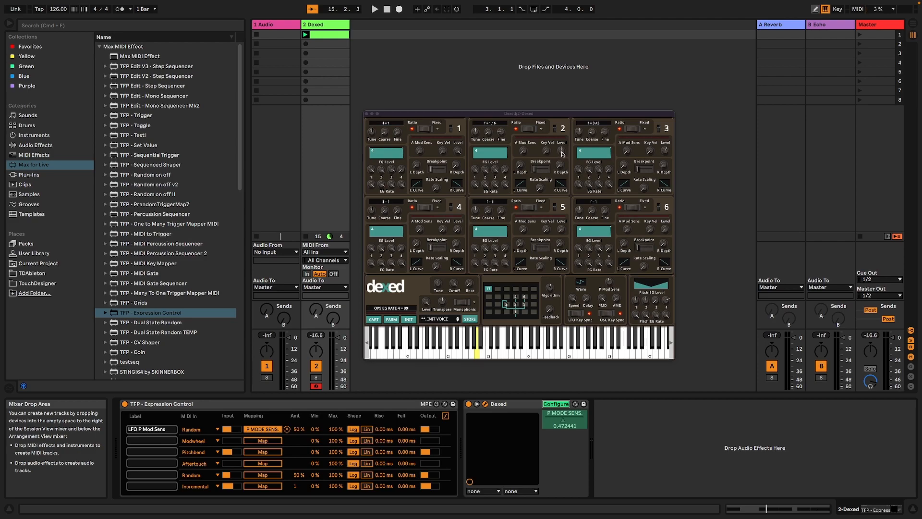
left_click(563, 153)
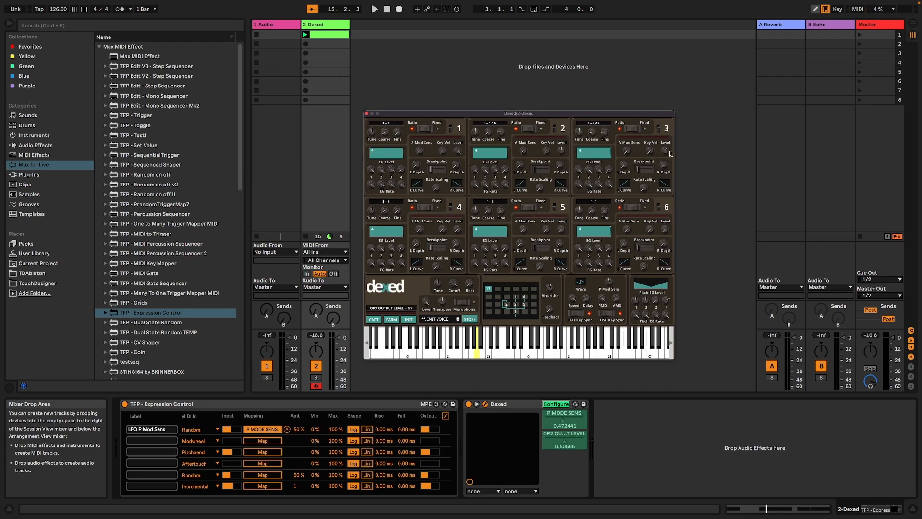
left_click(666, 151)
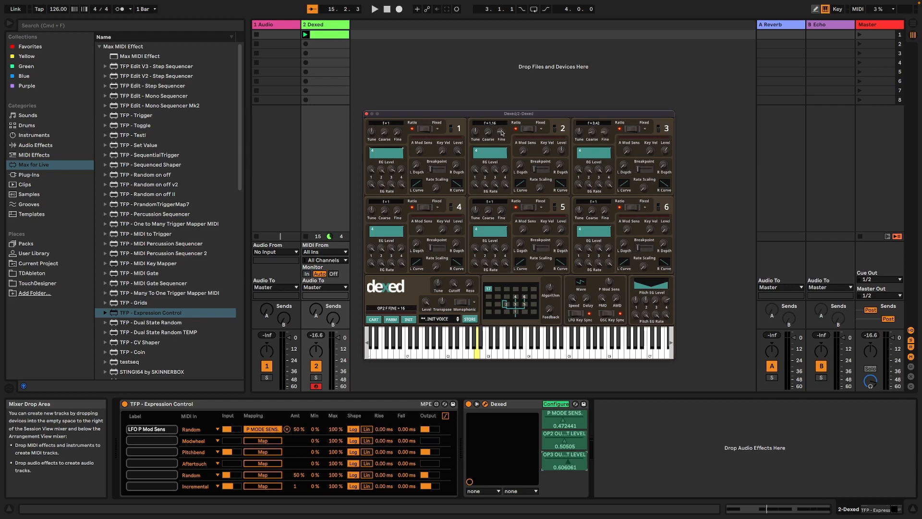
left_click_drag(501, 132, 502, 129)
left_click_drag(604, 134, 604, 131)
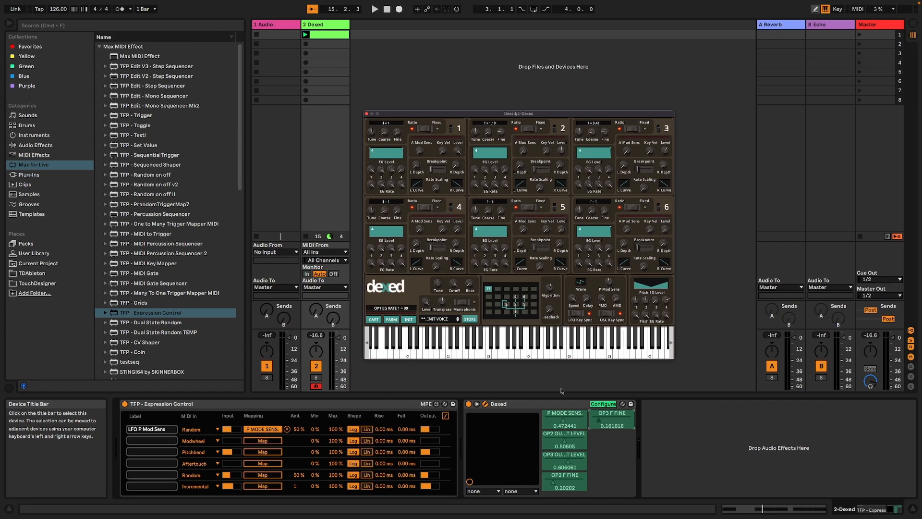
left_click(603, 404)
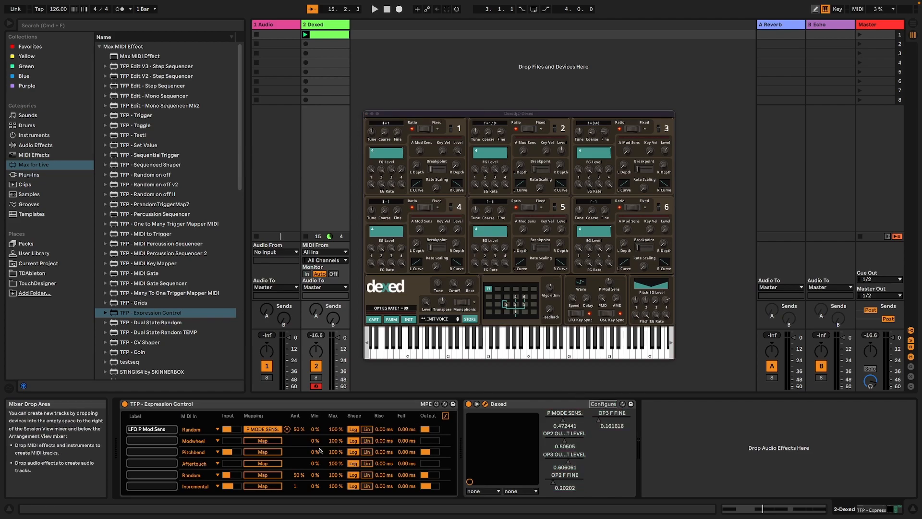
- Set the MIDI source of the remaining five Expression Control rows to Random
left_click(194, 441)
left_click(204, 424)
left_click(194, 453)
left_click(202, 418)
left_click(194, 464)
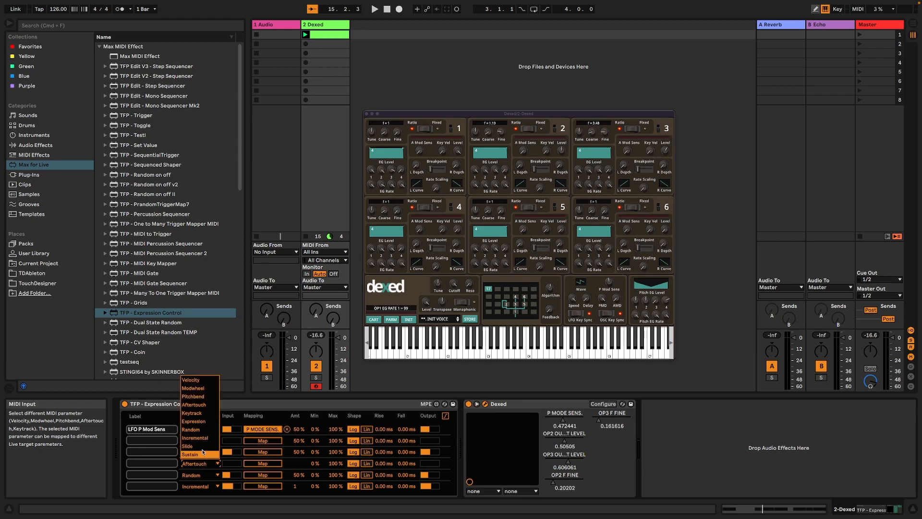
left_click(202, 430)
left_click(202, 476)
left_click(201, 487)
left_click(202, 486)
left_click(202, 455)
- Map rows two to five to the OP2 output level, OP3 output level, OP2 F FINE and OP3 F FINE, and play the clip
left_click(562, 439)
left_click(263, 452)
left_click(565, 463)
left_click(263, 463)
left_click(565, 487)
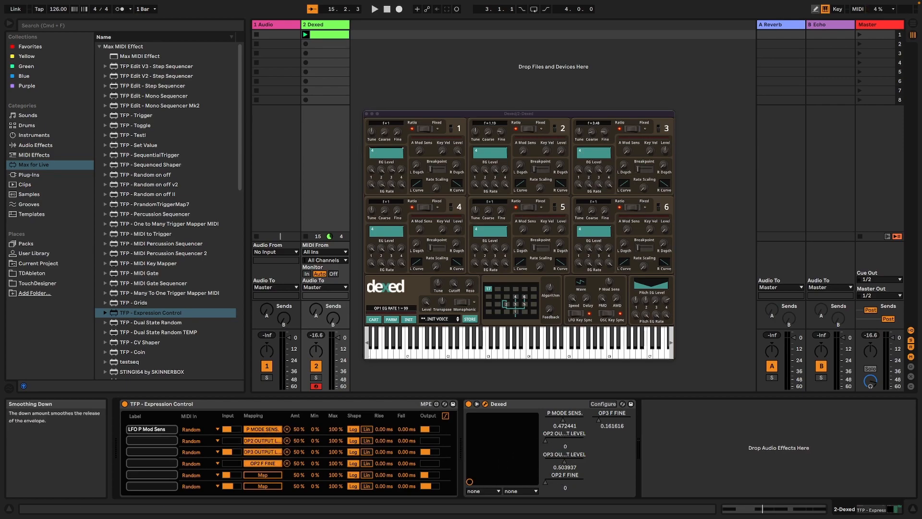
left_click(263, 475)
left_click(608, 421)
key("space")
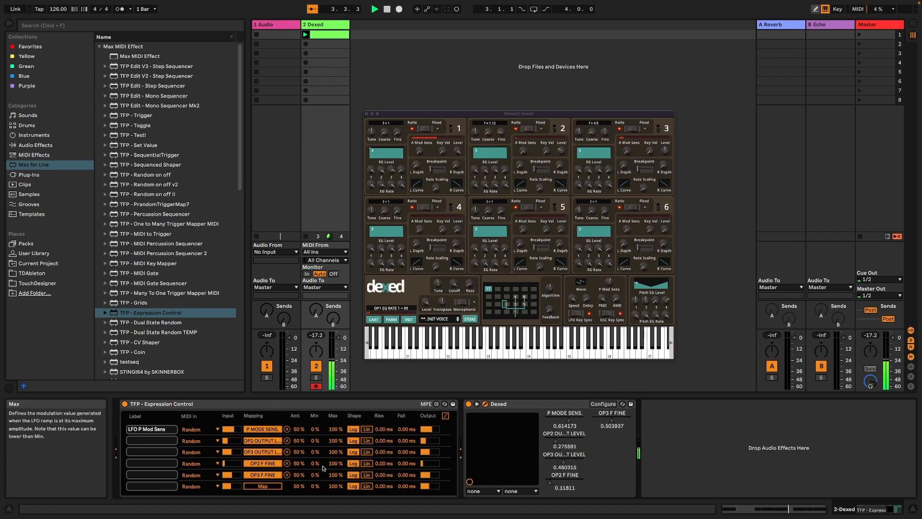
- Label rows two to five OP2 Level, OP3 Level, OP2 Fine tune and OP3 Fine tune, limiting the fine-tune maximums to 52% and 39%
left_click(163, 441)
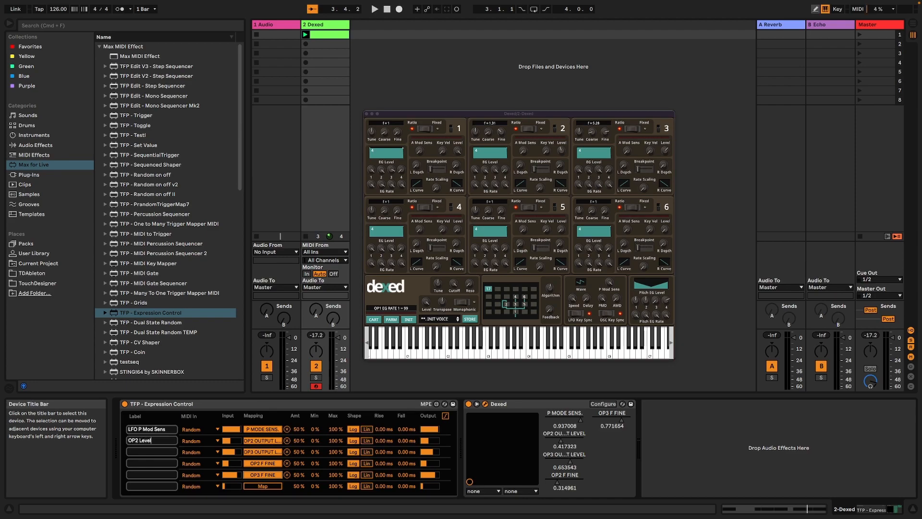
key("Return")
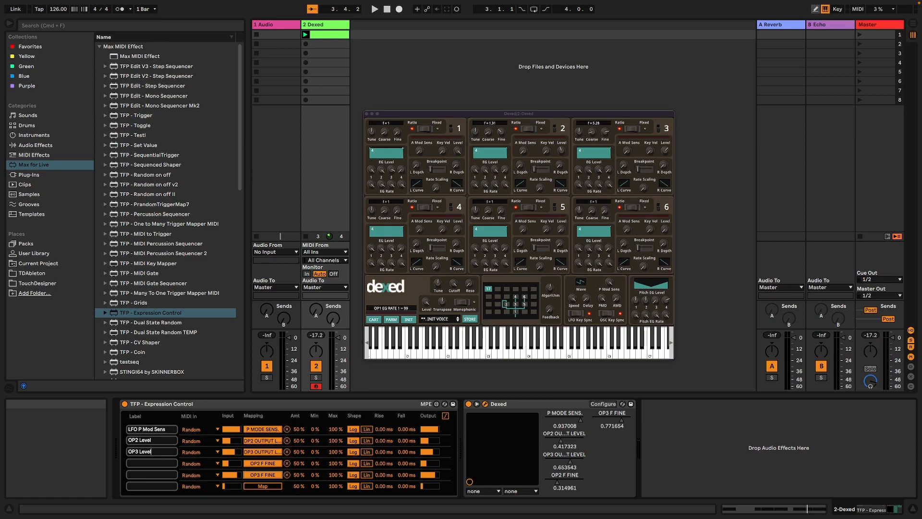
left_click(151, 463)
left_click(148, 474)
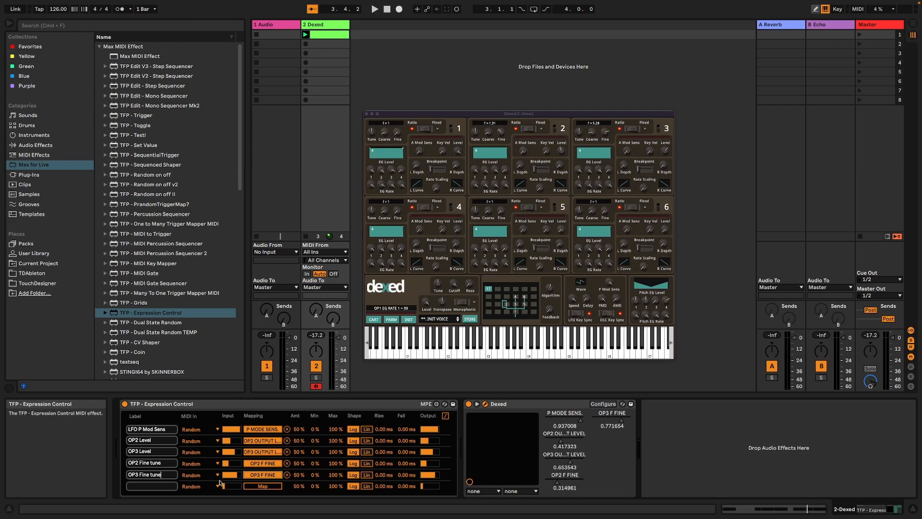
mouse_move(337, 476)
left_mouse_down()
mouse_move(337, 488)
mouse_move(335, 481)
left_mouse_up()
key("space")
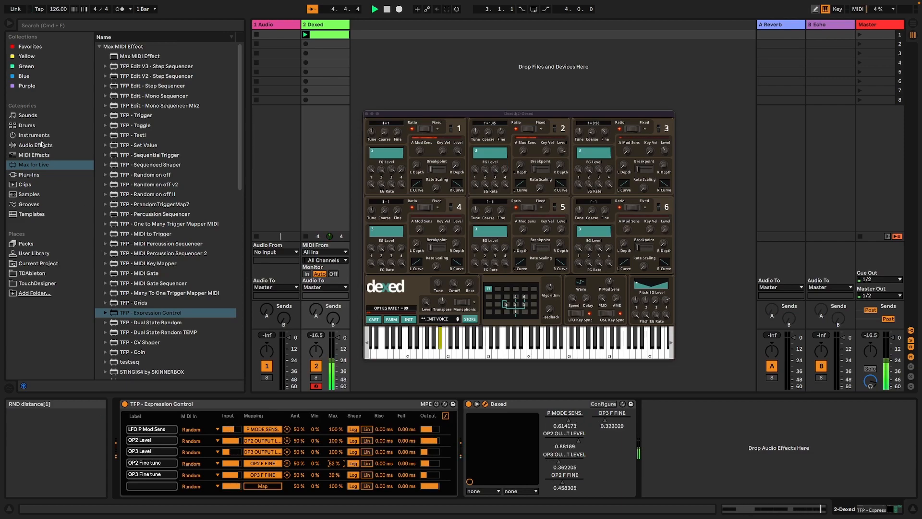
- Add Drum Buss after Dexed with Comp on, Boom at 22%, Freq forced to the nearest note at 43.0 Hz and Dry/Wet at 94%
left_click(42, 144)
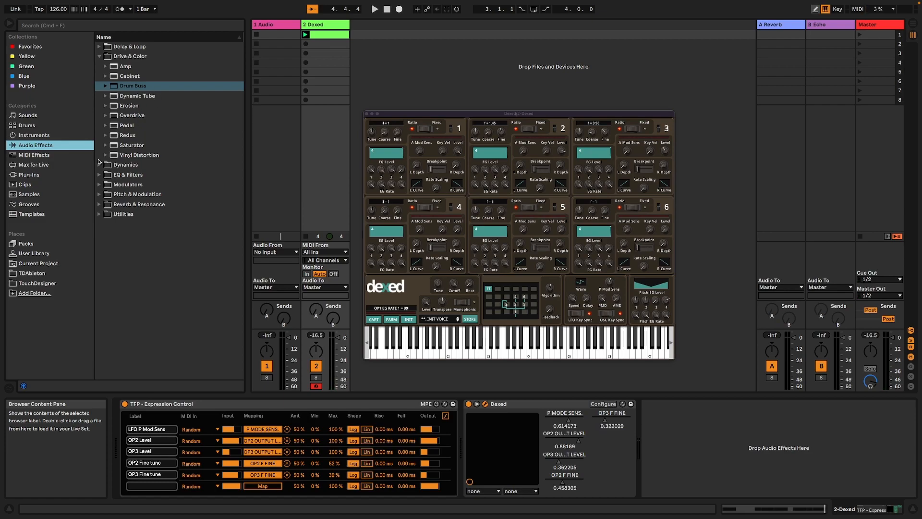
double_click(125, 86)
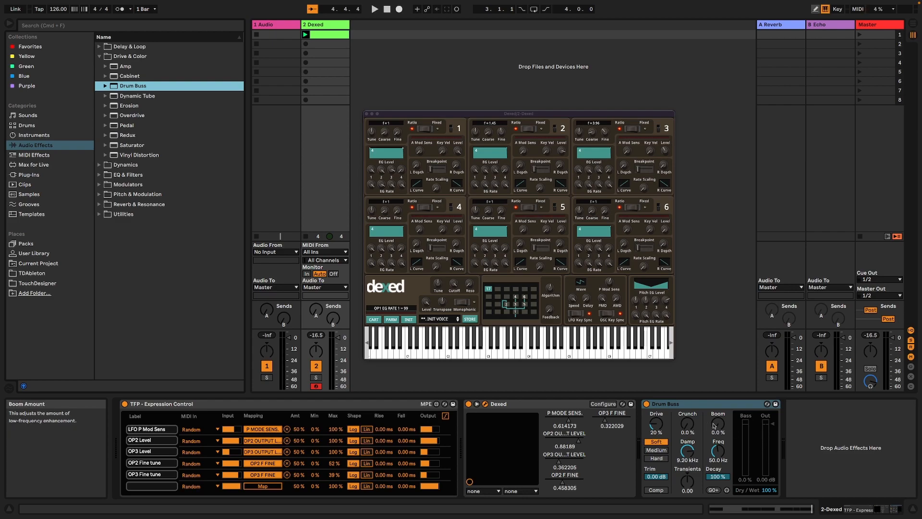
key("space")
left_click_drag(716, 426, 716, 416)
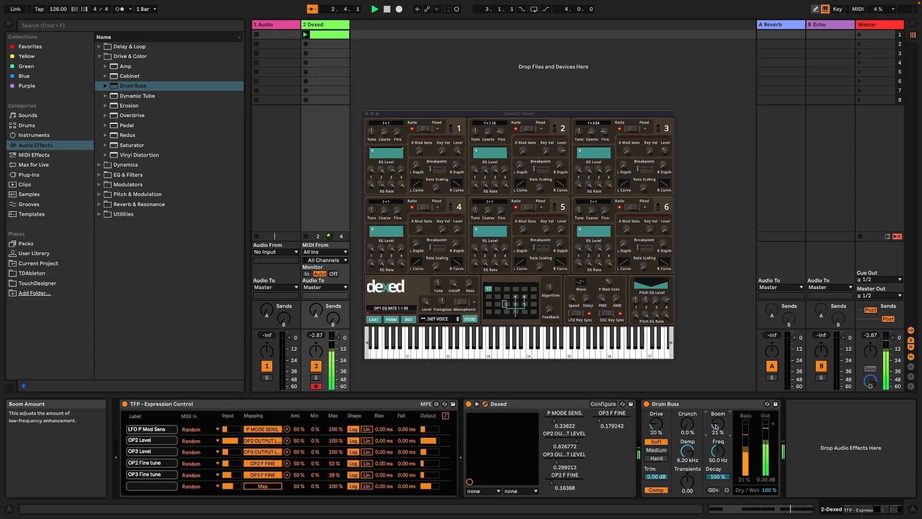
left_click_drag(716, 426, 718, 456)
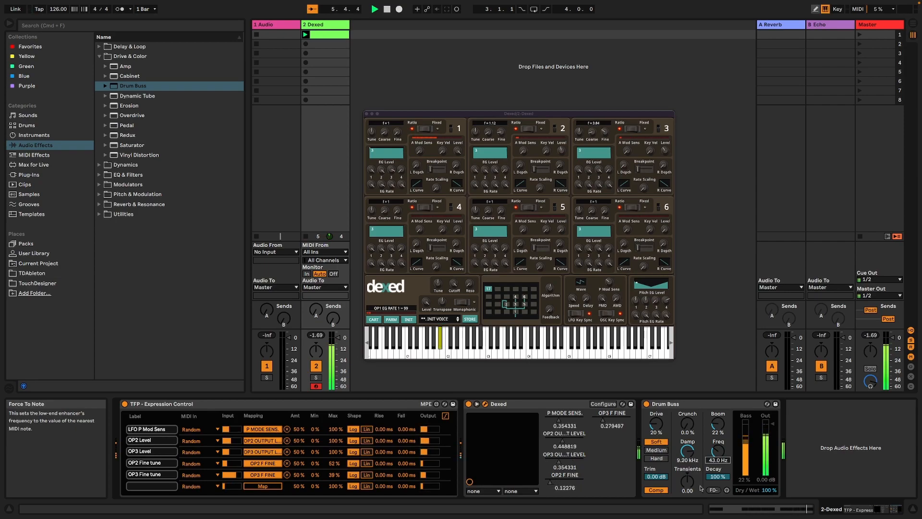
left_click(763, 490)
left_click_drag(768, 490, 768, 492)
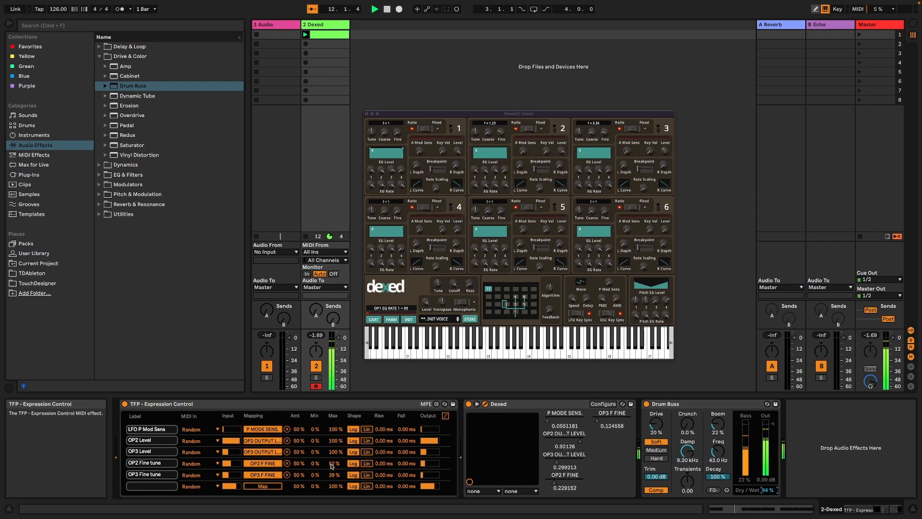
- Lower the OP2 and OP3 fine-tune maximums to 47% and 28%, and set the LFO P Mod Sens range to 17–95%
left_click_drag(331, 465, 332, 478)
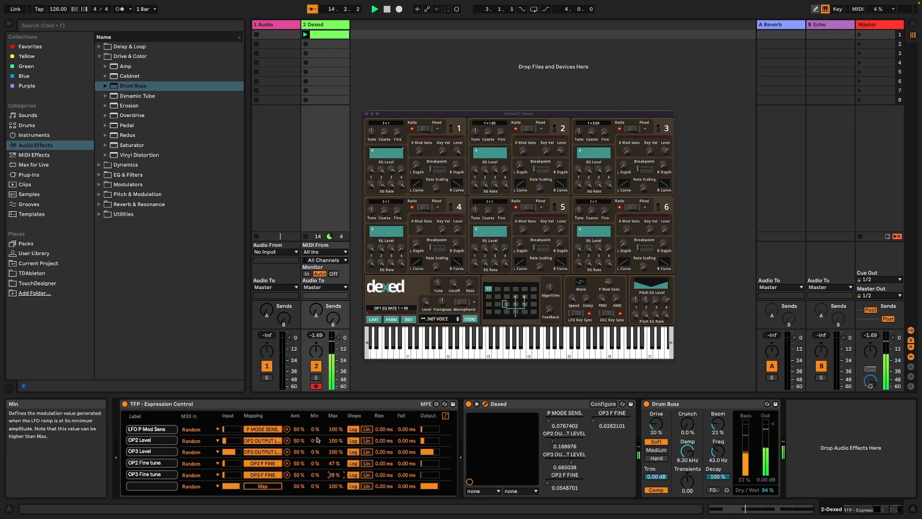
mouse_move(315, 429)
left_mouse_down()
mouse_move(315, 420)
mouse_move(318, 432)
mouse_move(330, 431)
left_mouse_up()
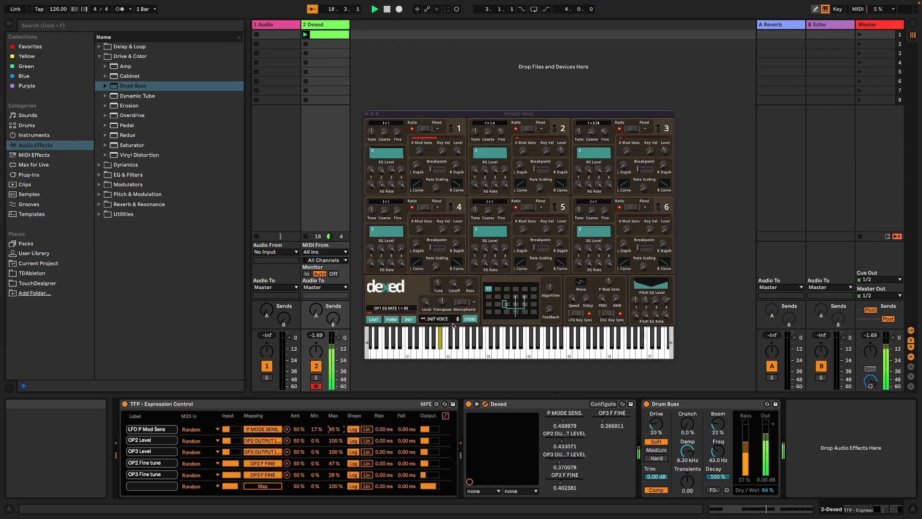
- Set the tempo to 158 BPM and play the clip at the new speed
left_click(65, 8)
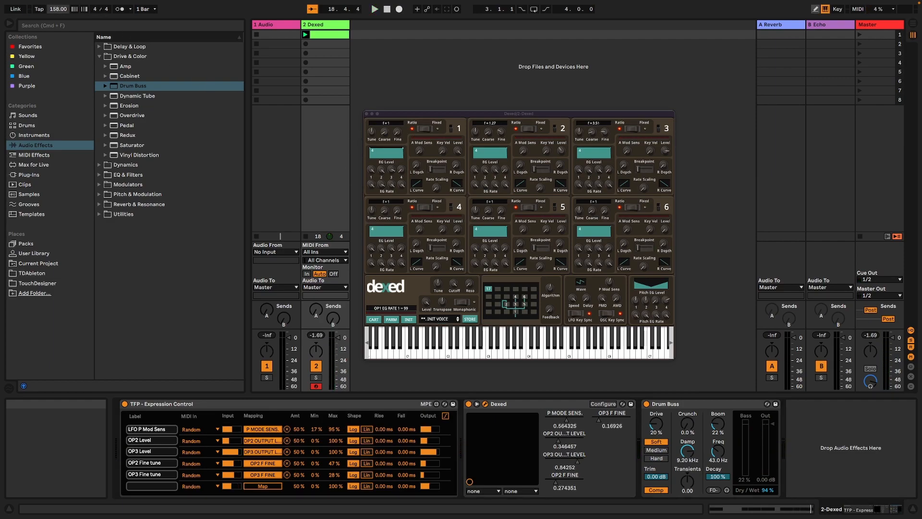
key("space")
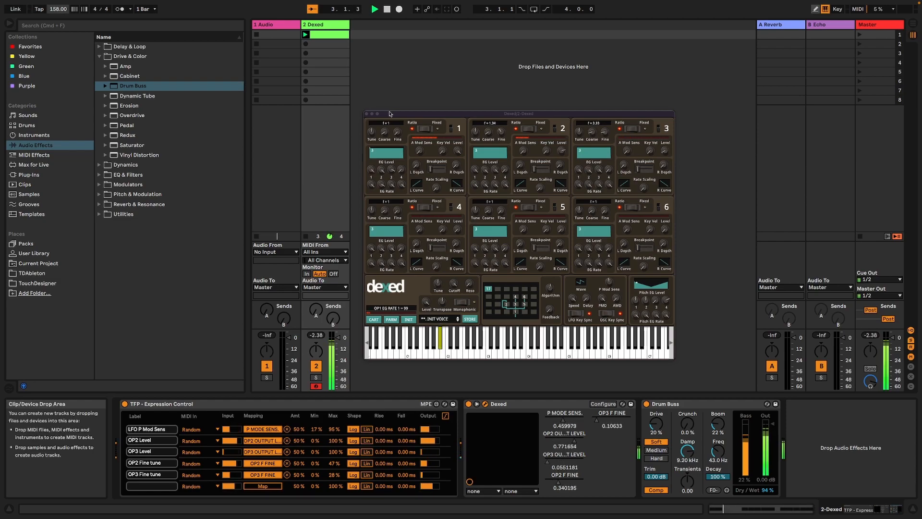
- Move the Dexed window aside, insert a new MIDI track and load a second Dexed onto it
left_click_drag(390, 114, 525, 118)
right_click(379, 55)
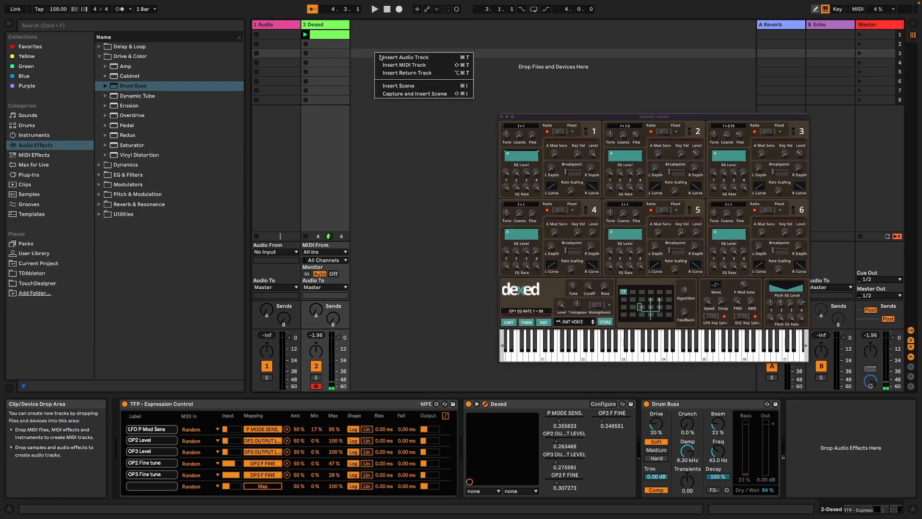
left_click(404, 65)
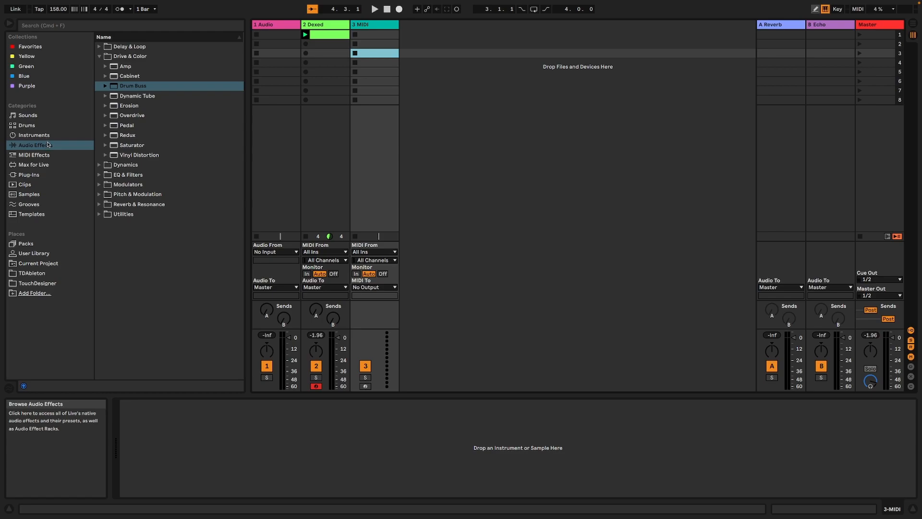
left_click(99, 56)
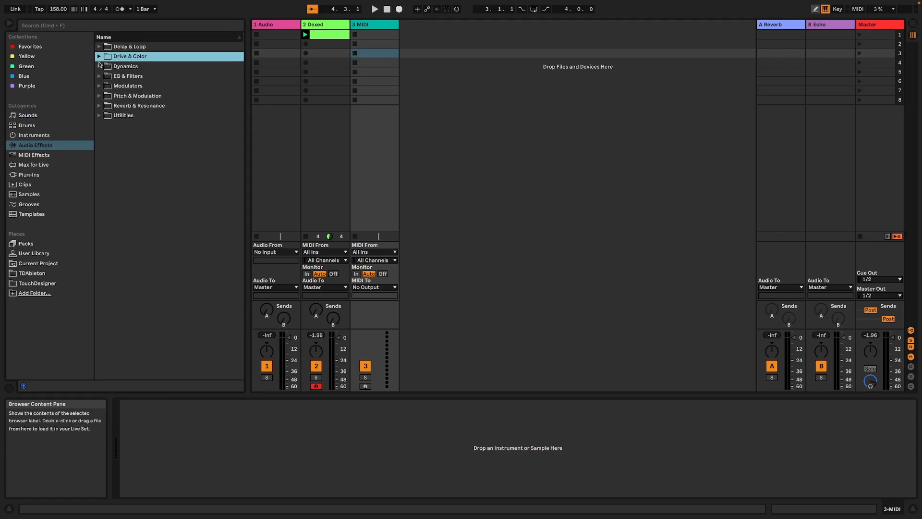
left_click(35, 168)
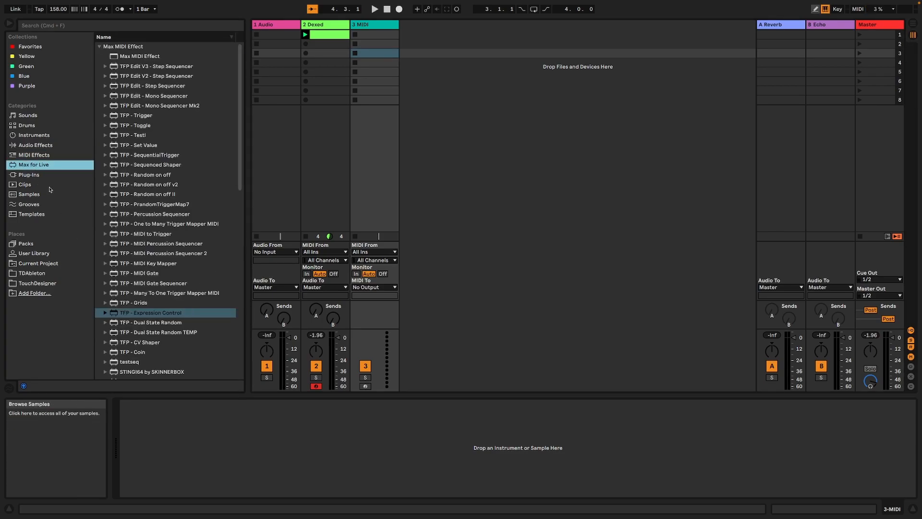
left_click(42, 176)
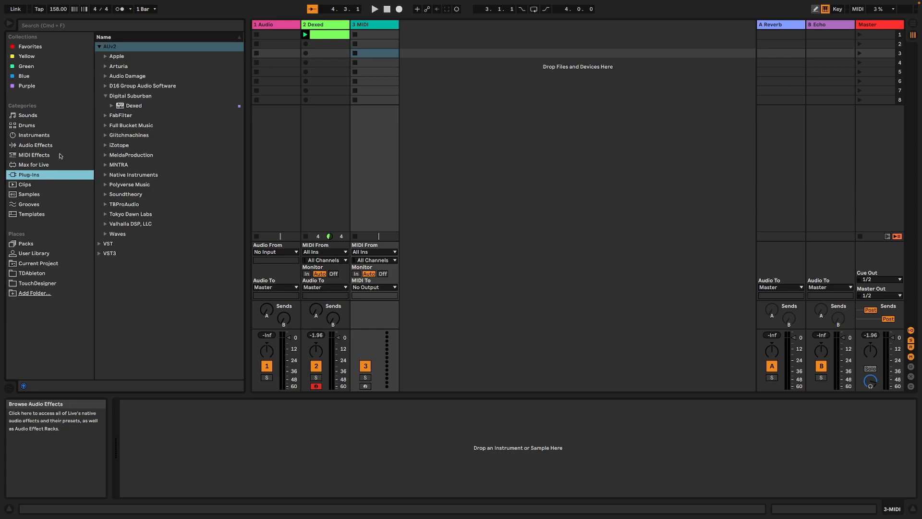
left_click_drag(133, 106, 375, 134)
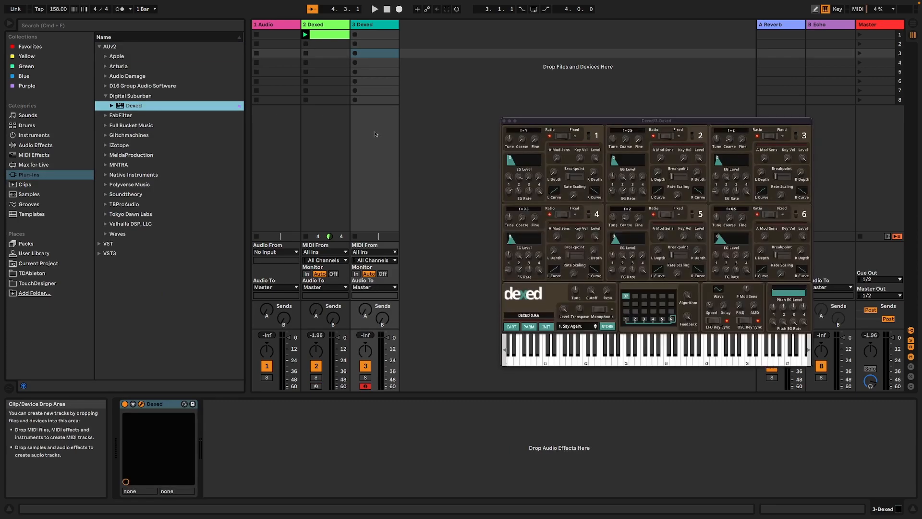
- Reset the new Dexed to INIT VOICE and select algorithm 17, auditioning it with repeated notes
key("a")
key("a")
key("a")
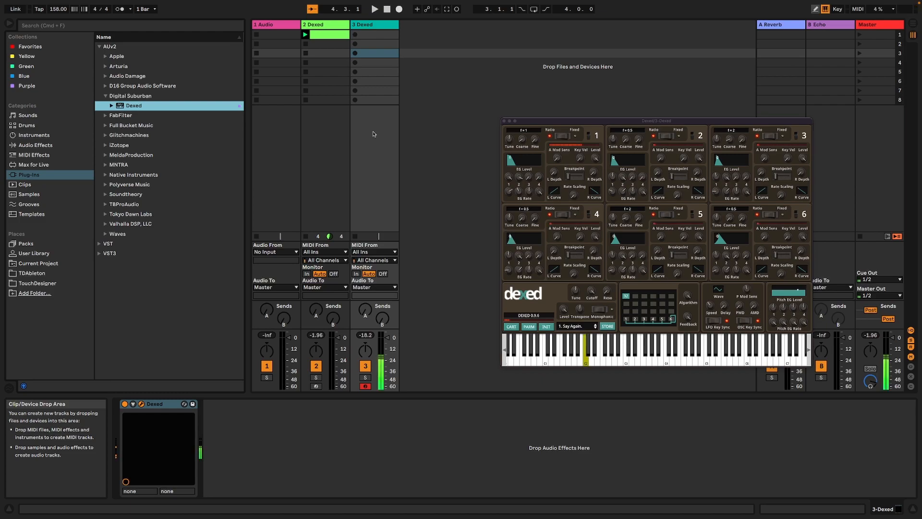
key("a")
key("a")
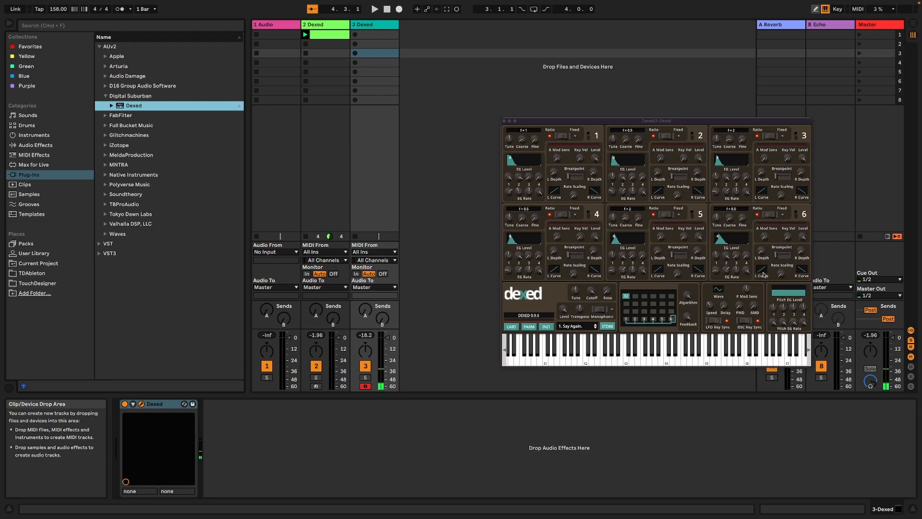
left_click(546, 326)
key("a")
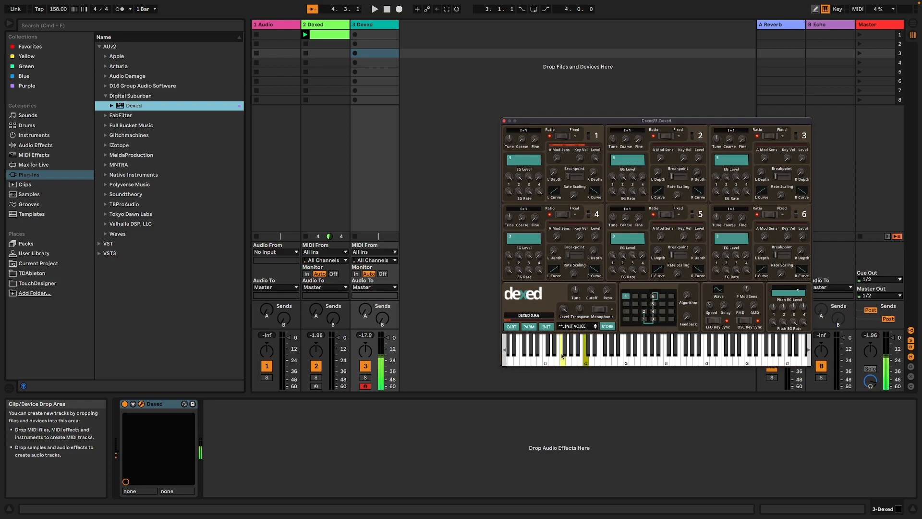
mouse_move(697, 302)
left_click_drag(689, 299, 681, 257)
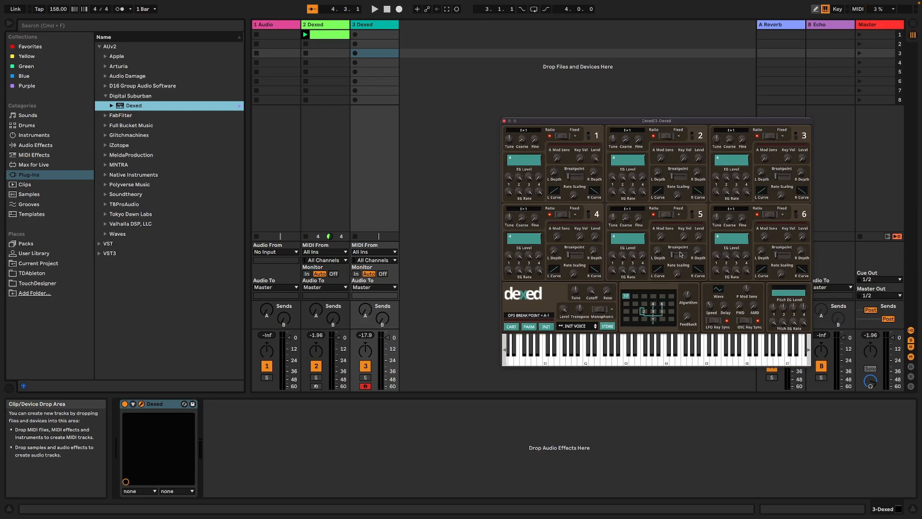
- Switch operators 2 to 6 to fixed frequency, tune OP4 to 23.9883 Hz and adjust the feedback amount
mouse_move(522, 217)
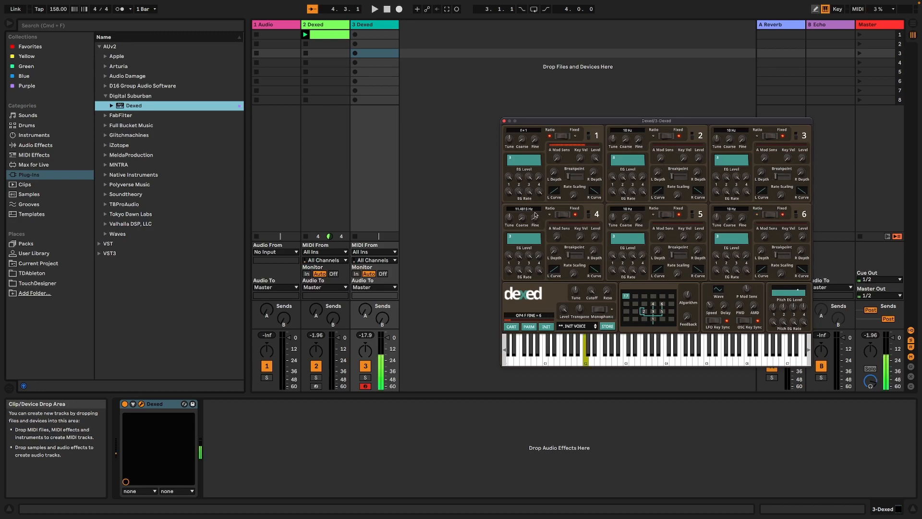
left_click_drag(537, 193, 537, 185)
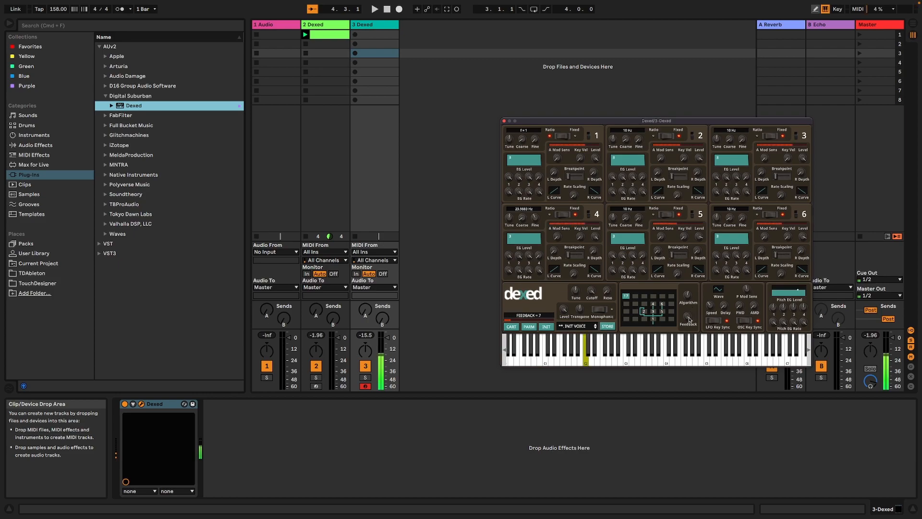
left_click_drag(685, 321, 687, 331)
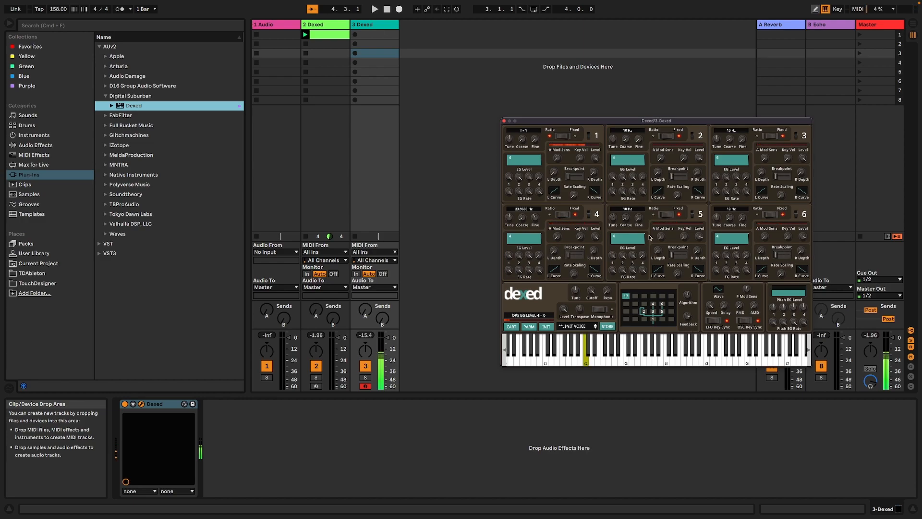
- Set the fixed frequencies of OP2 and OP3 to 1000 Hz, OP4 to 239.883 Hz and OP5 to 1 Hz
left_click_drag(579, 301, 579, 294)
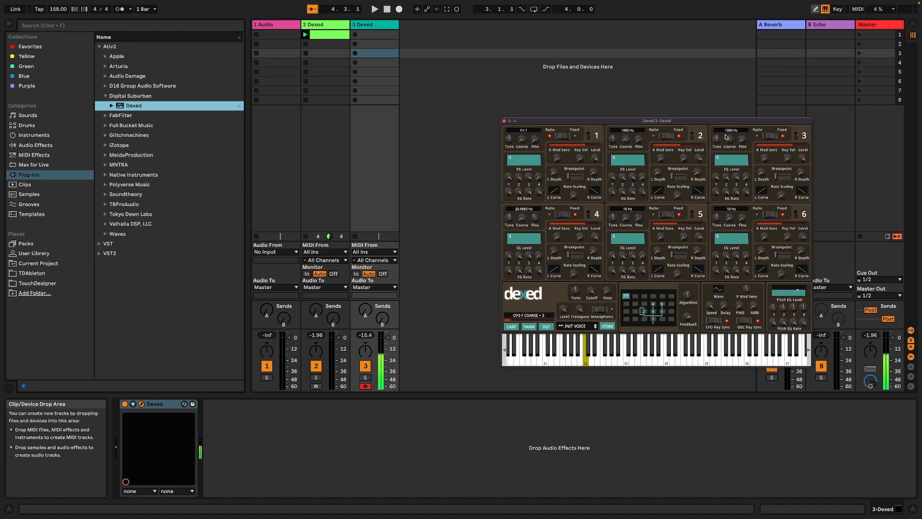
left_click_drag(523, 220, 522, 215)
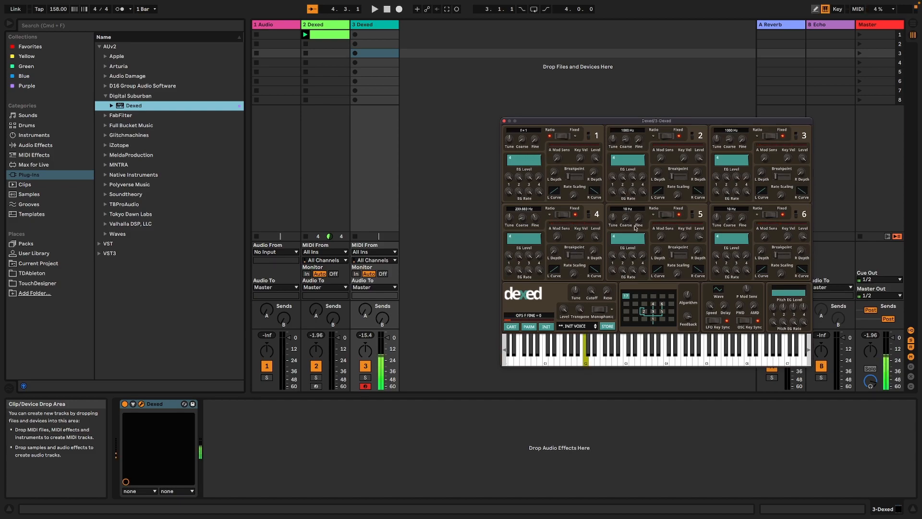
left_click_drag(626, 218, 624, 181)
left_click_drag(618, 221, 617, 227)
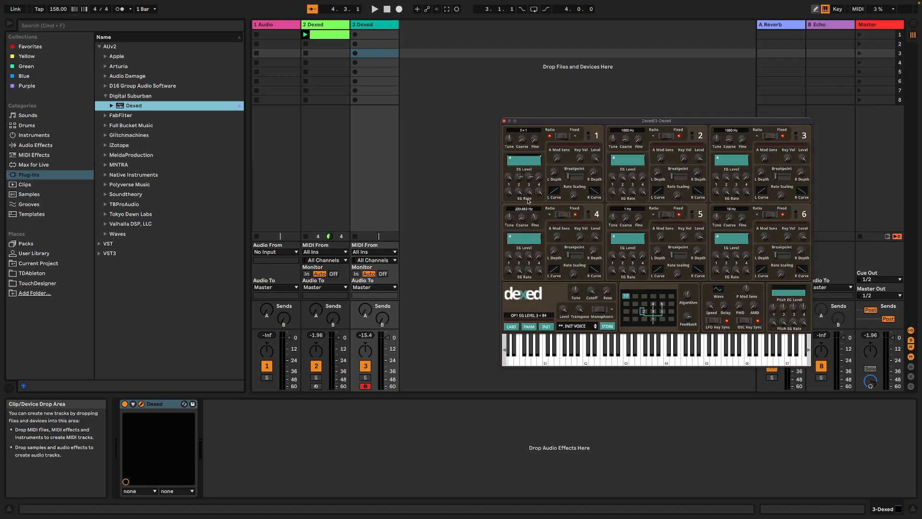
- Shape OP1's envelope into a short percussive decay by lowering its EG levels and setting EG rate 2 to about 60
left_click_drag(528, 191, 531, 293)
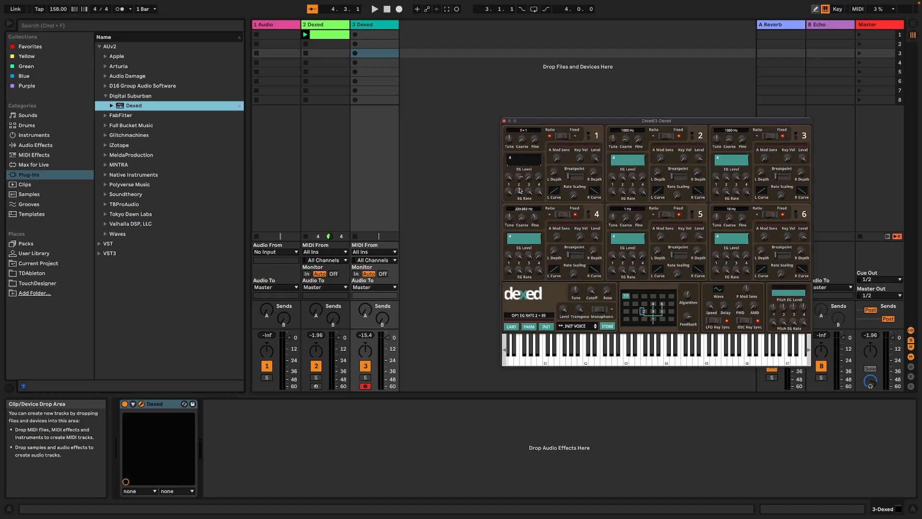
left_click_drag(523, 243, 516, 193)
left_click_drag(514, 235, 518, 258)
mouse_move(517, 192)
left_mouse_down()
mouse_move(516, 200)
mouse_move(517, 176)
left_mouse_up()
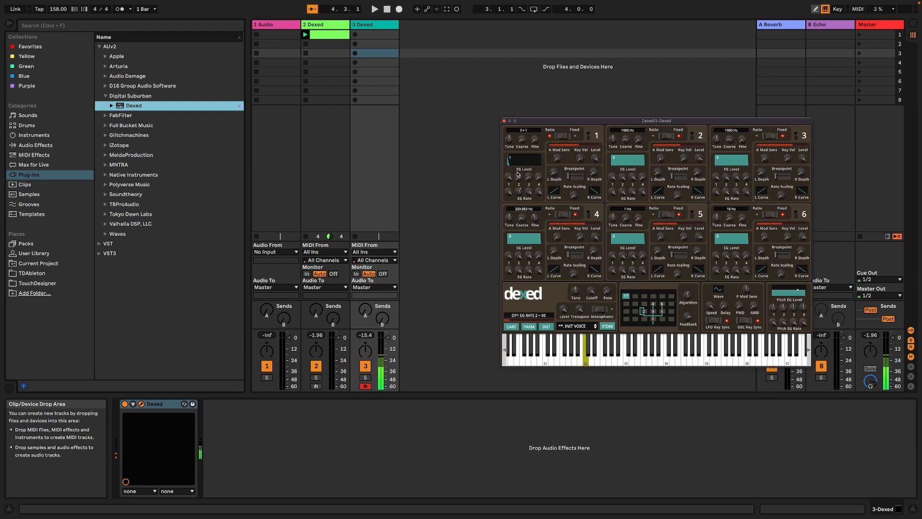
- Add Auto Filter after the new Dexed and set it to high-pass at 5.35 kHz with 15% resonance
left_click(321, 25)
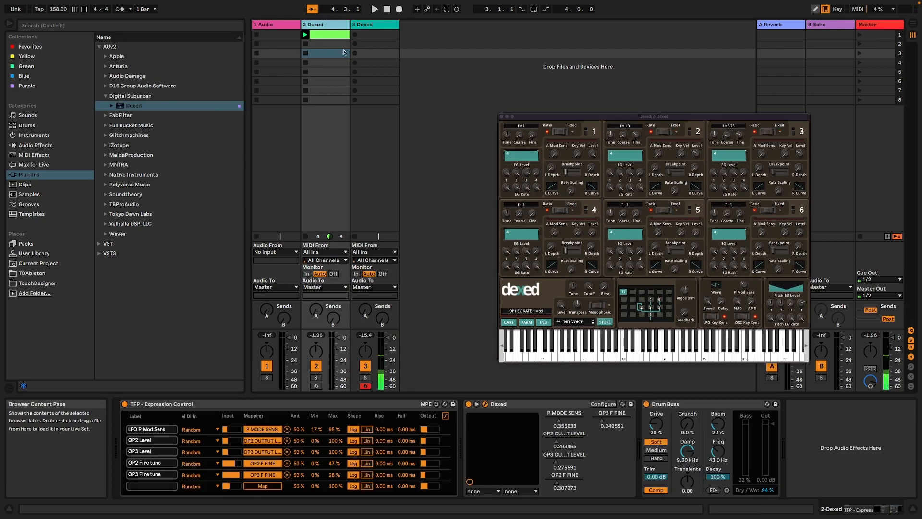
left_click(375, 53)
left_click(42, 145)
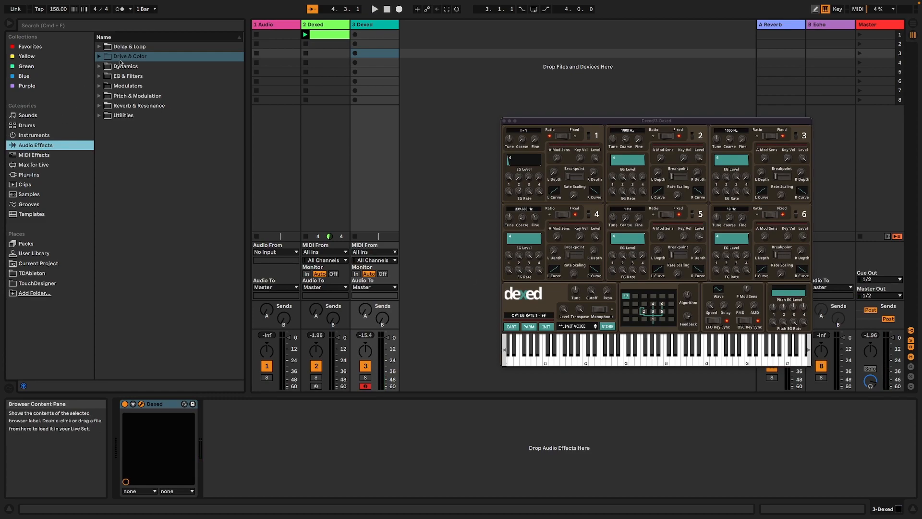
left_click(98, 76)
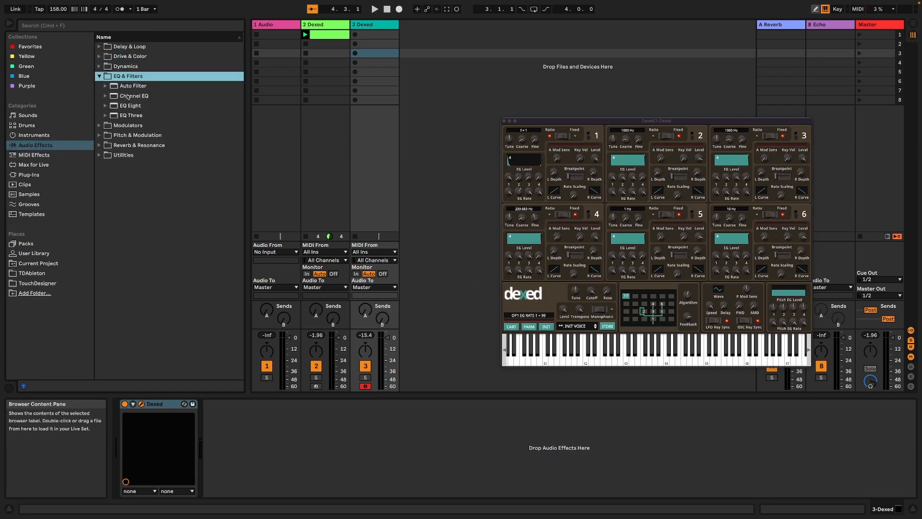
double_click(133, 86)
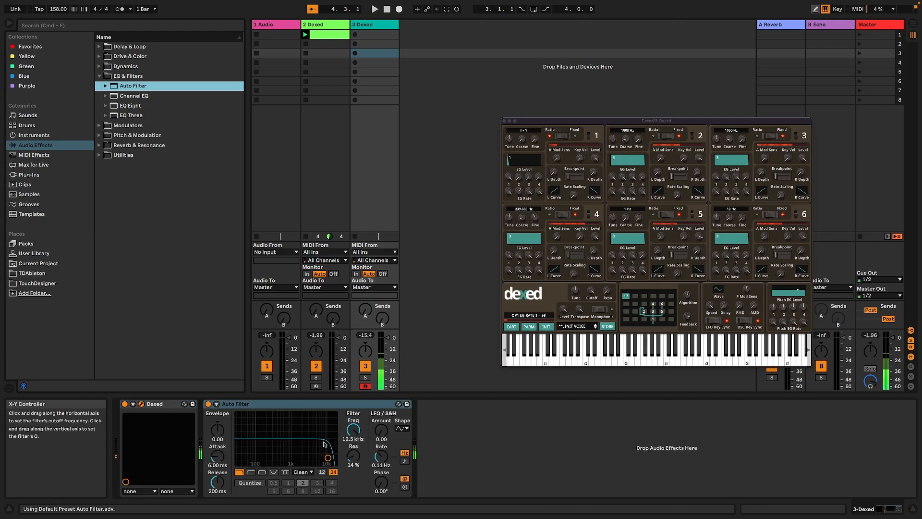
left_click(249, 473)
left_click_drag(328, 458, 316, 457)
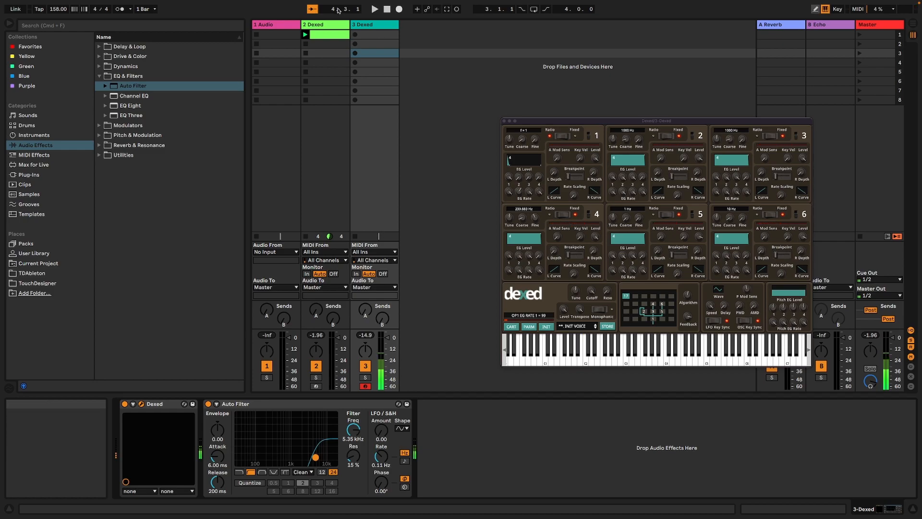
- Create a one-bar MIDI clip in the new Dexed track's first slot and fill it with sixteenth-note C3s
double_click(356, 36)
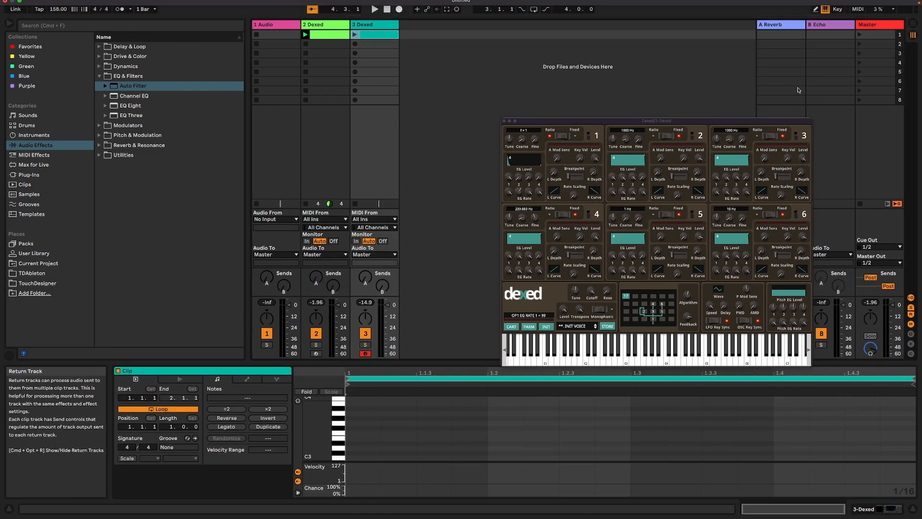
key("b")
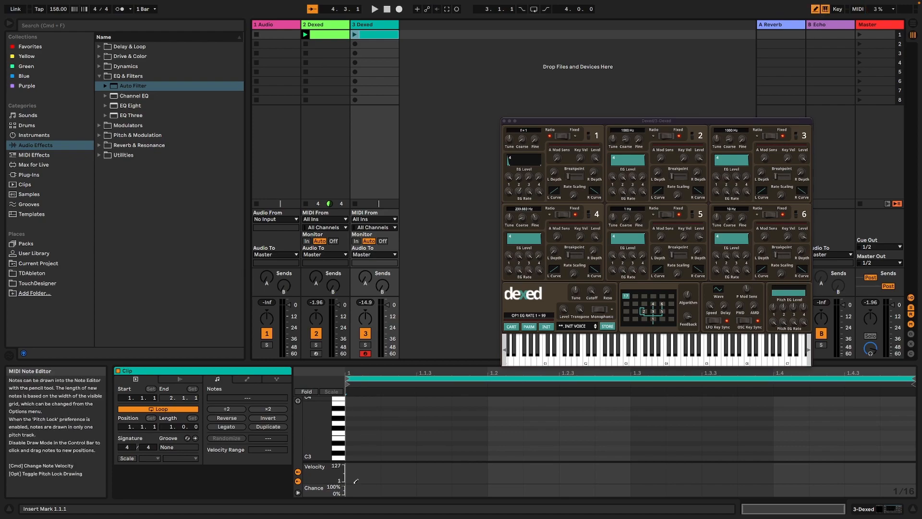
left_click_drag(363, 459, 915, 458)
left_click(815, 9)
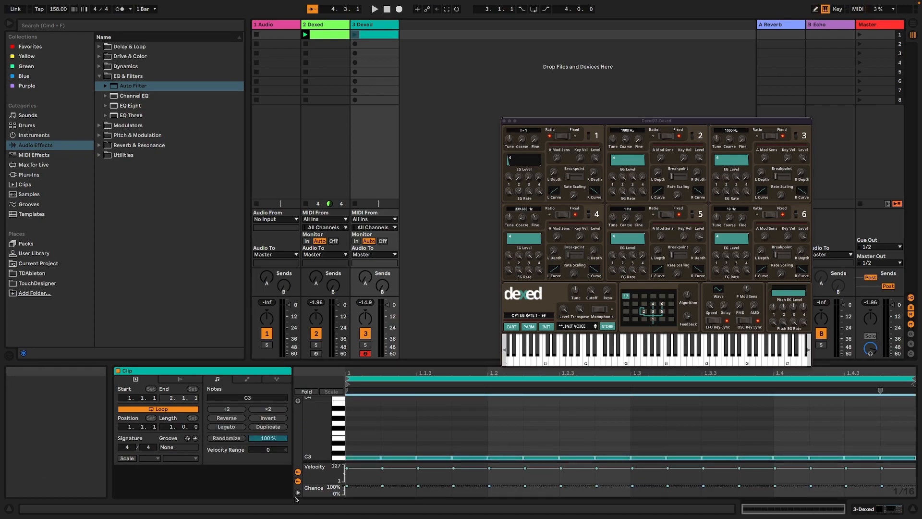
- Lower the chance of all the C3 notes to 57%, launch the clip and solo its track
left_click_drag(347, 486, 347, 495)
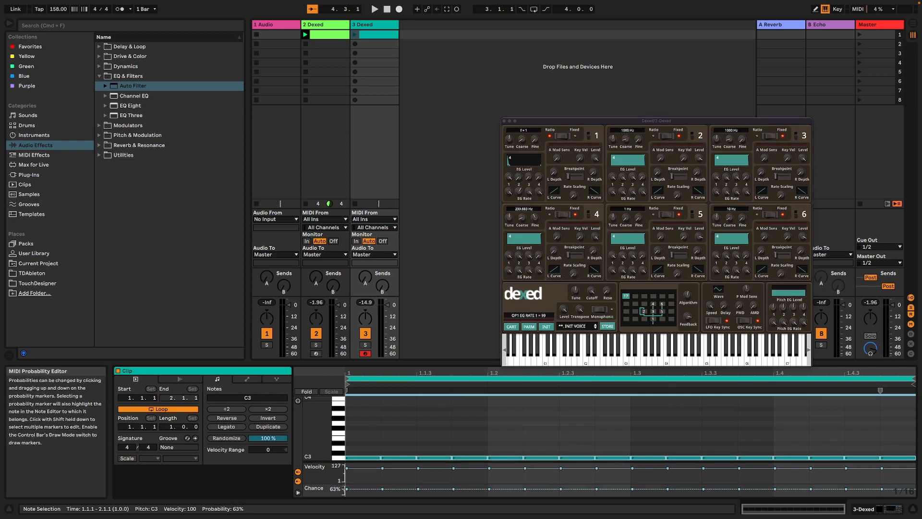
key("space")
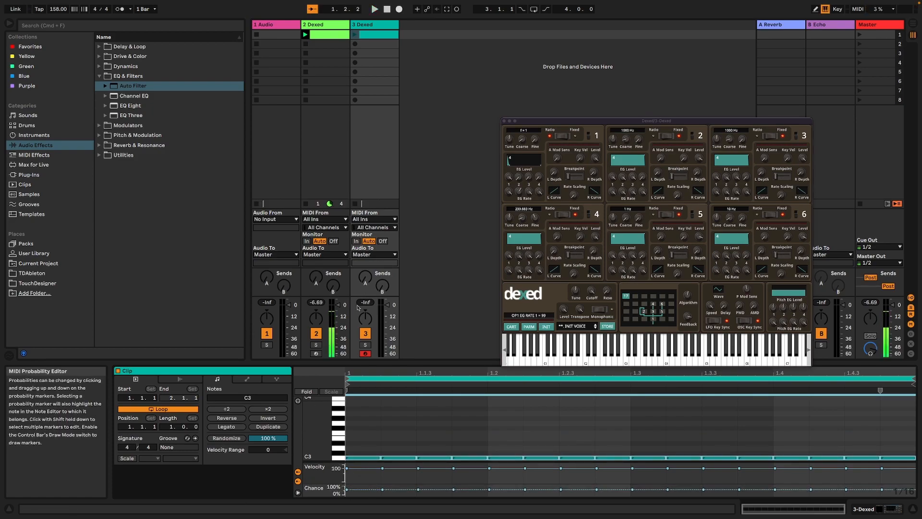
left_click(355, 35)
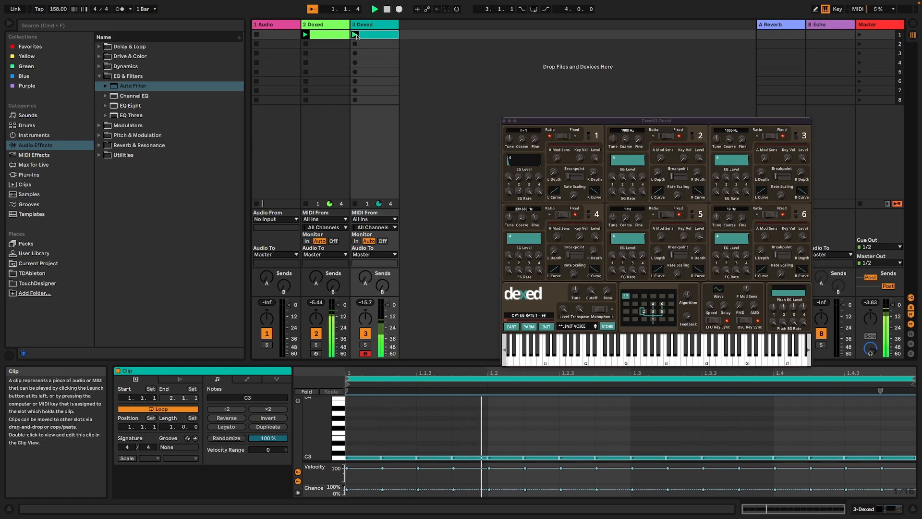
left_click(364, 345)
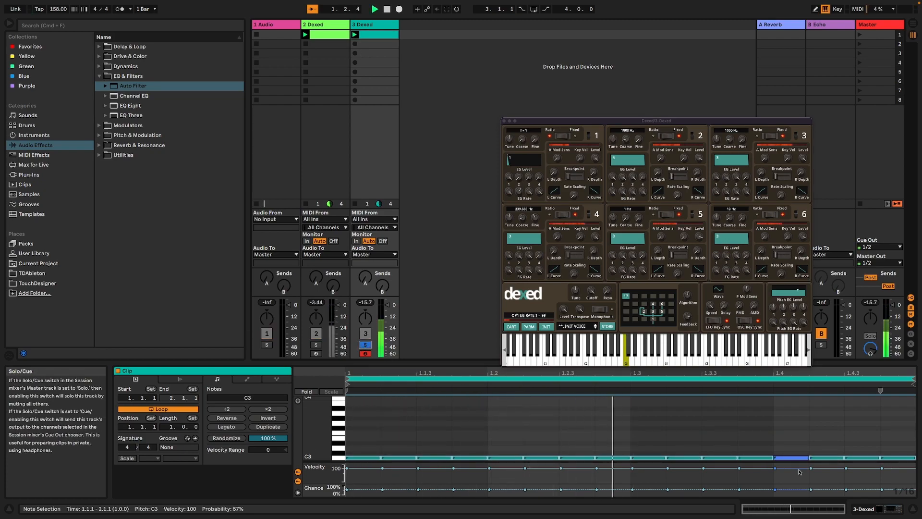
- Return to the track's devices, lower OP2's fixed frequency to 100 Hz and change the Dexed algorithm to 19
left_click(889, 509)
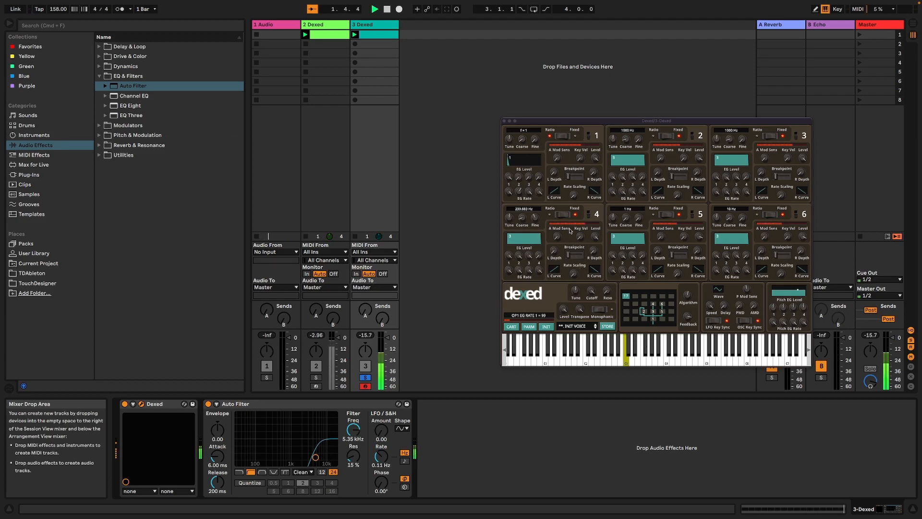
mouse_move(624, 141)
left_mouse_down()
mouse_move(624, 132)
mouse_move(624, 142)
left_mouse_up()
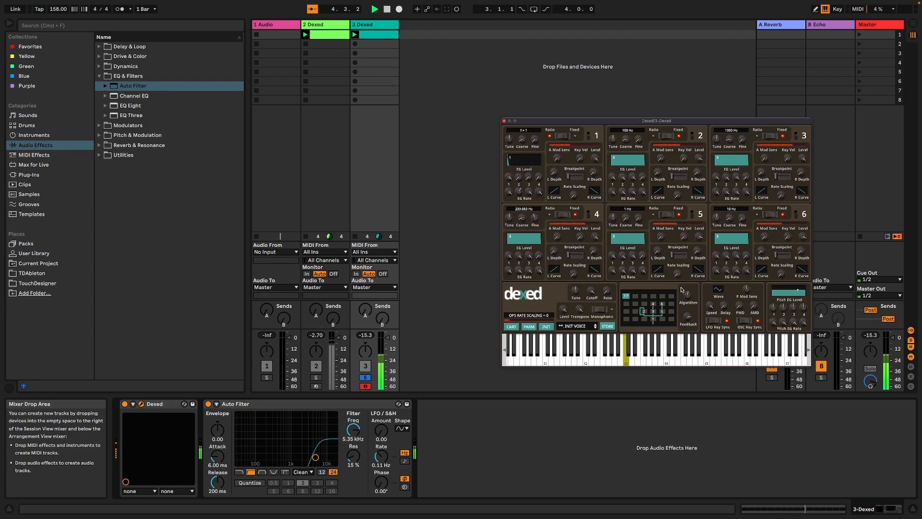
left_click_drag(687, 296, 689, 291)
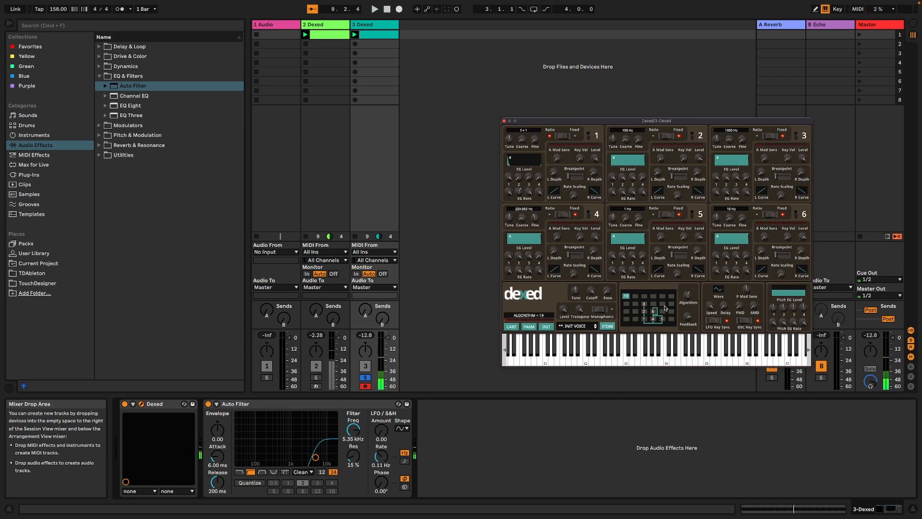
- Adjust Dexed's feedback and transpose while auditioning the hi-hat pattern, and lower the Auto Filter frequency to 3.50 kHz
mouse_move(688, 317)
left_mouse_down()
mouse_move(688, 306)
mouse_move(689, 315)
left_mouse_up()
key("space")
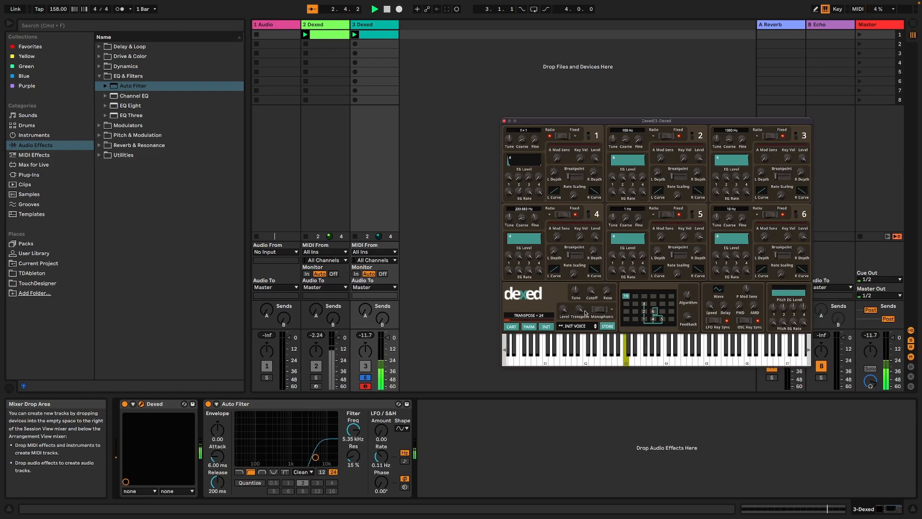
mouse_move(581, 311)
left_mouse_down()
mouse_move(583, 325)
mouse_move(582, 316)
left_mouse_up()
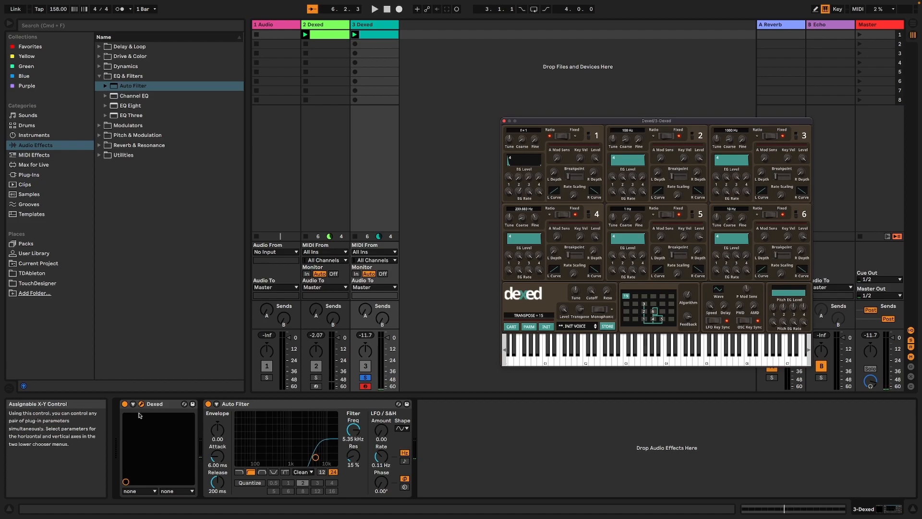
left_click_drag(355, 426, 355, 432)
key("space")
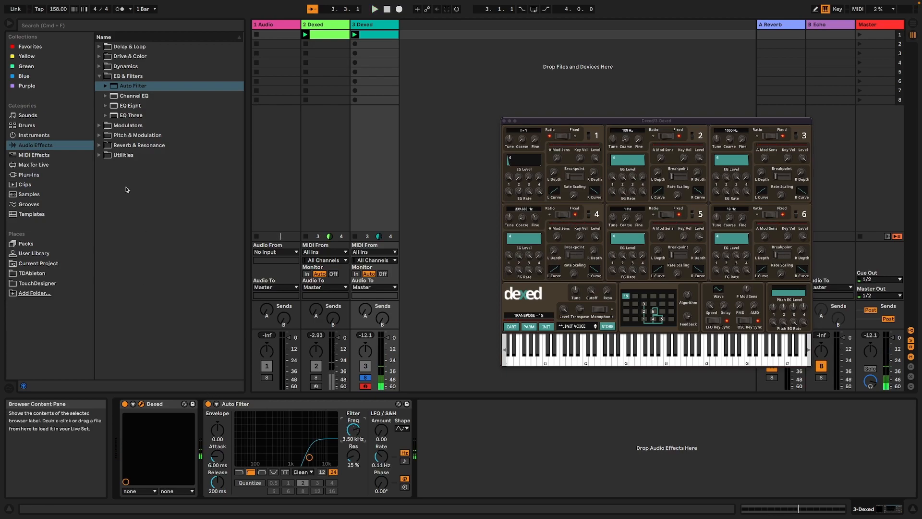
- Add the TFP - Expression Control Max MIDI effect in front of Dexed on the hi-hat track
left_click(33, 165)
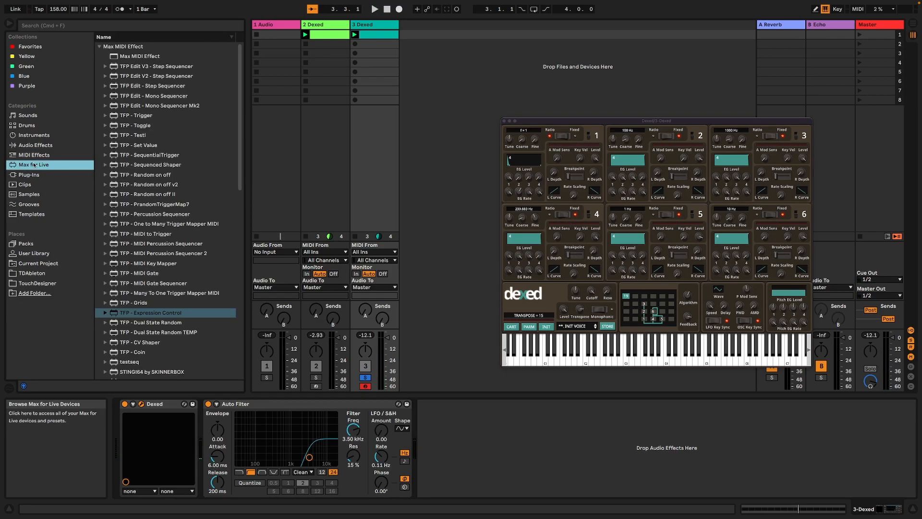
double_click(180, 314)
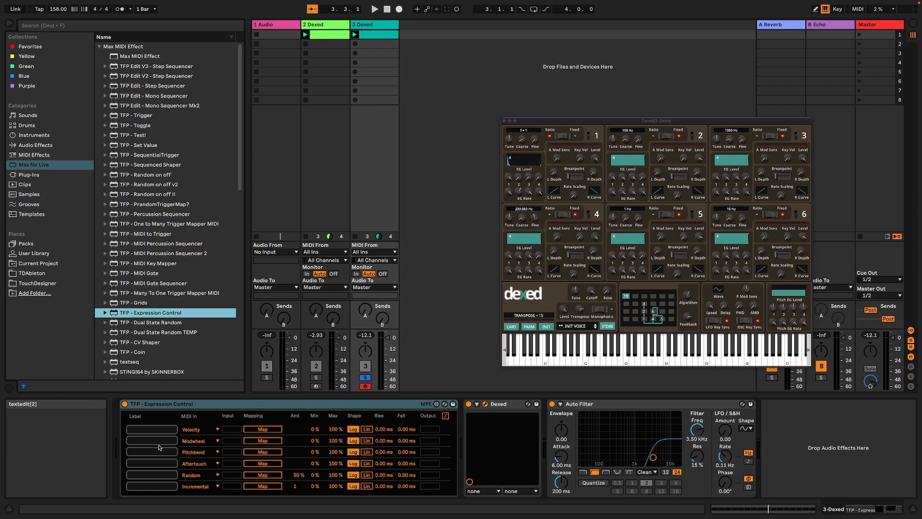
left_click(157, 429)
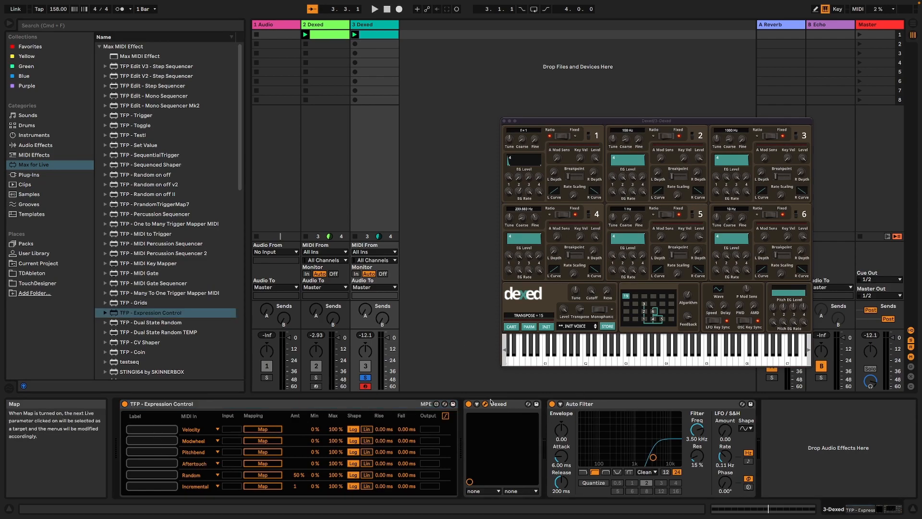
- Expose Dexed's OP1 EG Rate 2 parameter at 54, map Expression Control's first row to it, and start playback
left_click(477, 407)
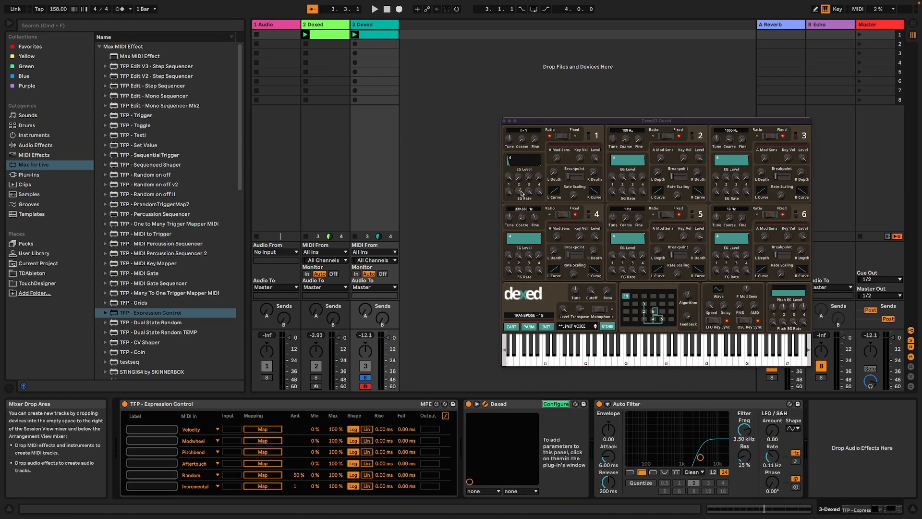
left_click_drag(520, 194, 520, 199)
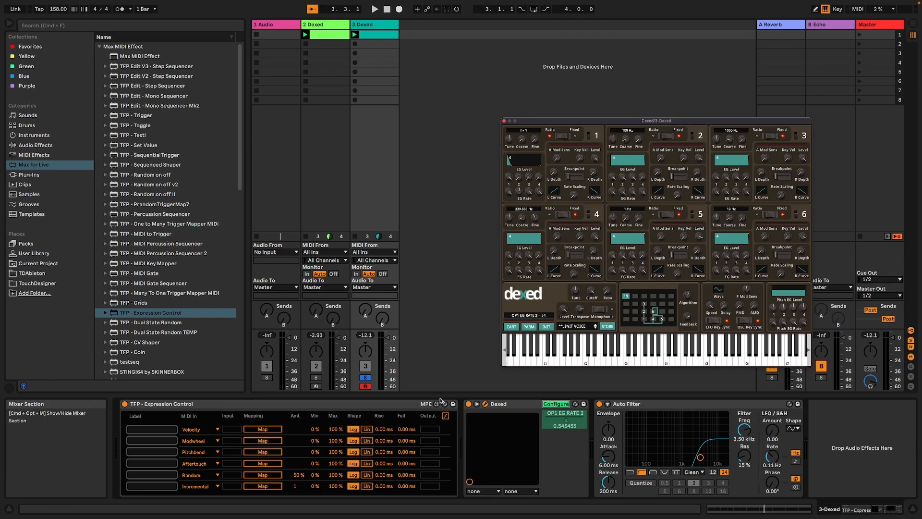
left_click(556, 404)
left_click(258, 431)
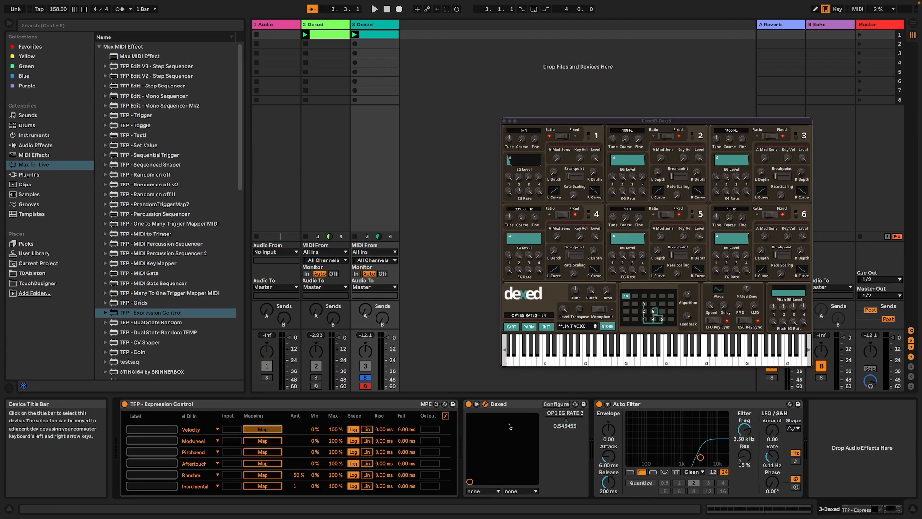
left_click(566, 426)
key("space")
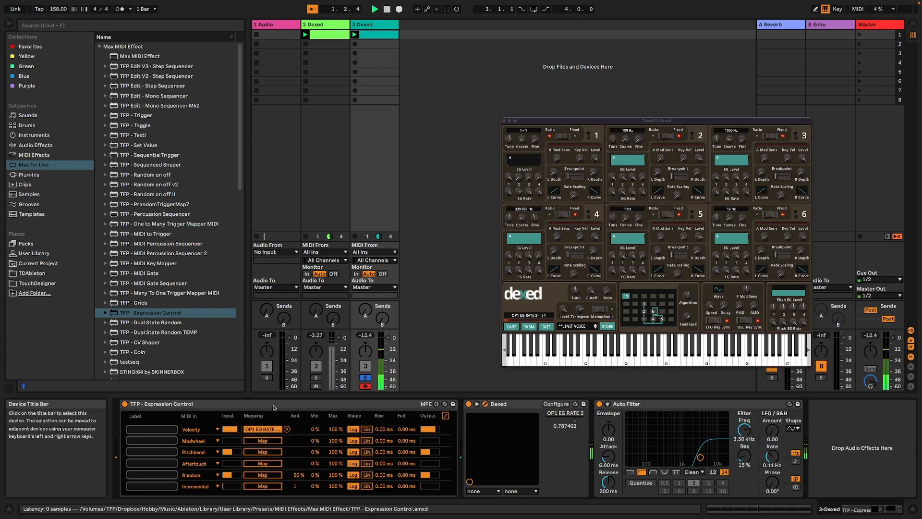
- Label the first mapping row "OP1 Decay rate", set its source to Random and raise its minimum to 43%
left_click(159, 429)
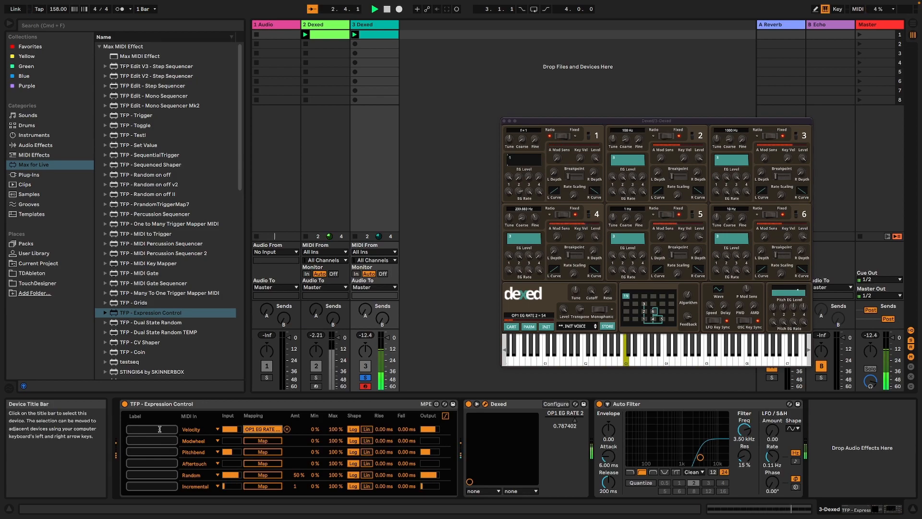
type("OP1 Decay rate")
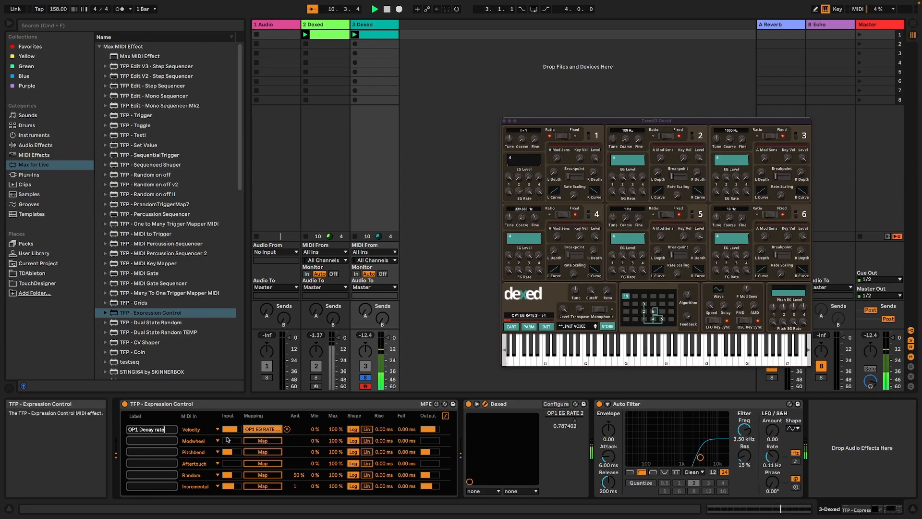
left_click(197, 429)
left_click(201, 397)
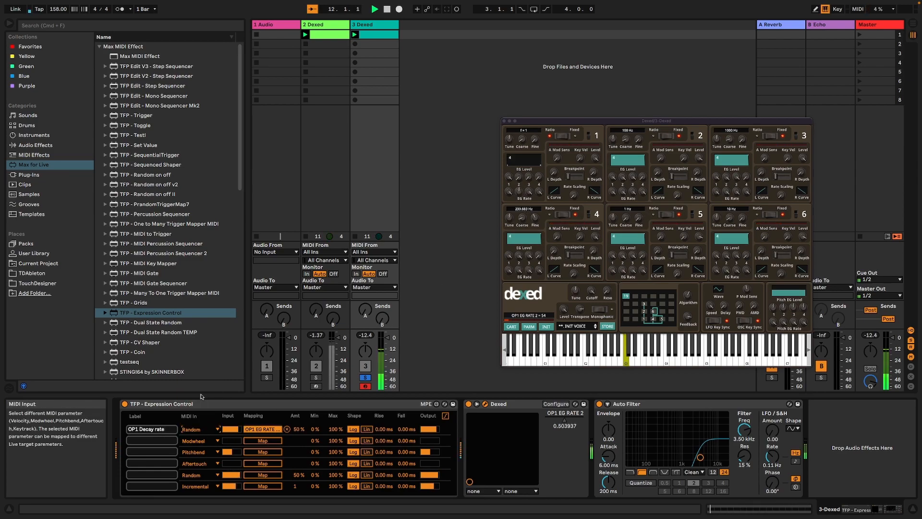
left_click_drag(335, 430, 316, 428)
left_click(316, 430)
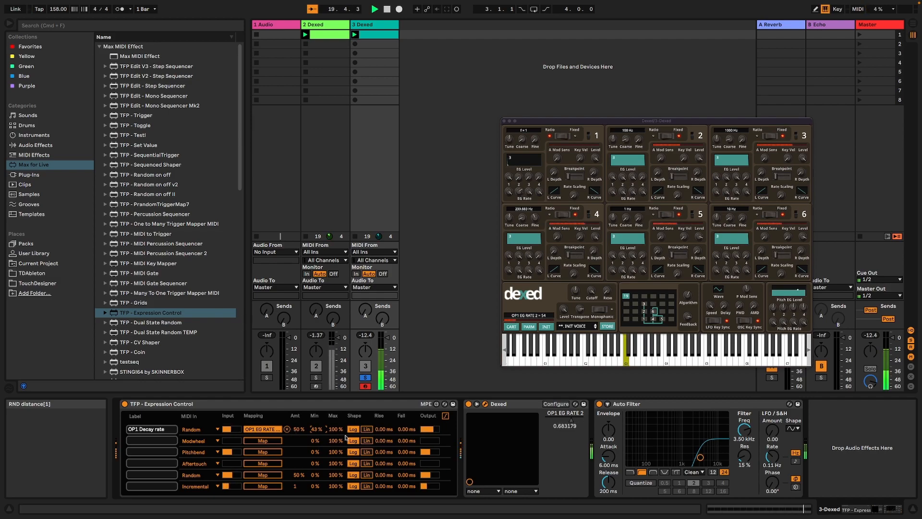
- Unsolo the hi-hat track, show the devices of the first Dexed track and adjust OP1's envelope rates and levels
left_click(365, 377)
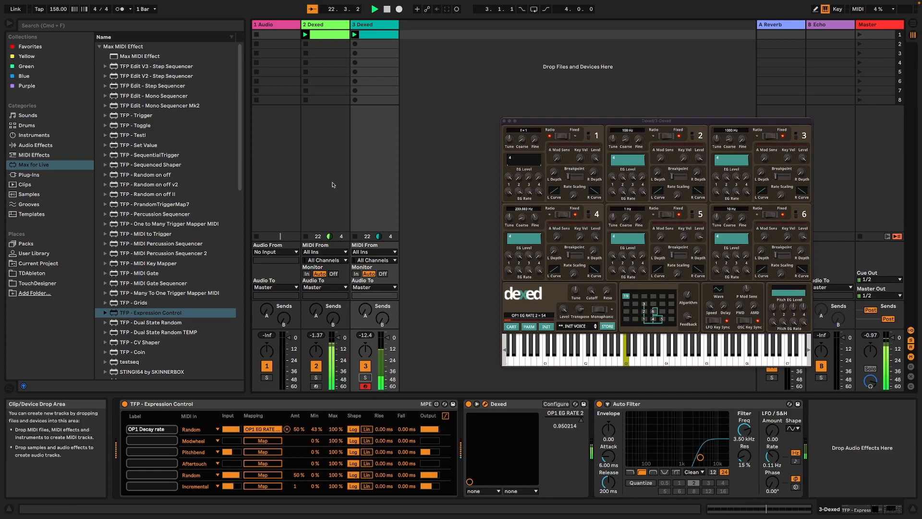
left_click(320, 132)
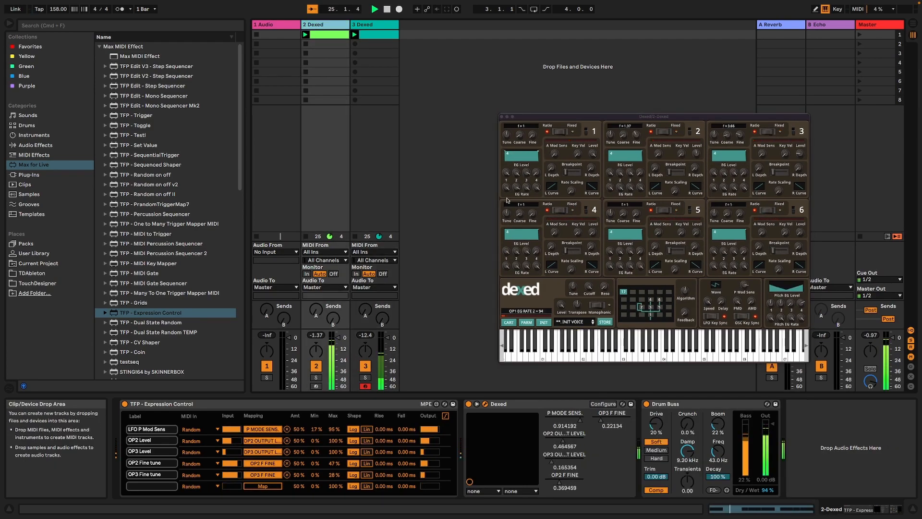
left_click_drag(517, 188, 517, 216)
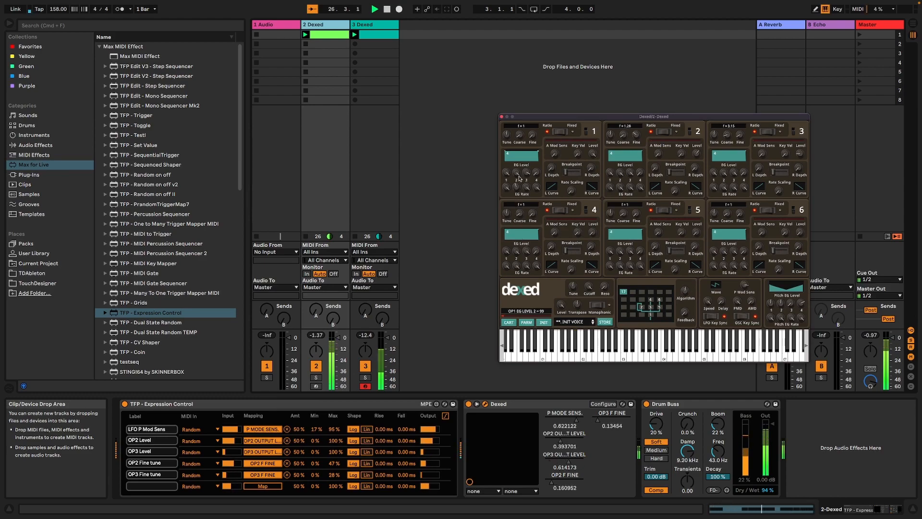
mouse_move(527, 172)
left_mouse_down()
mouse_move(528, 240)
mouse_move(526, 175)
left_mouse_up()
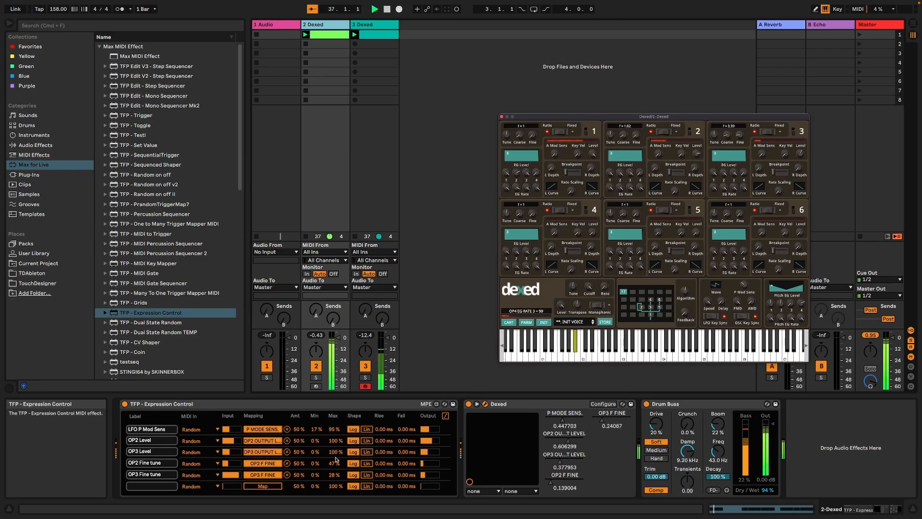
- Reduce the OP2 and OP3 Fine tune maximums to 16% and 17%, lower OP3's coarse ratio to 1, and trim the track volume slightly
left_click_drag(335, 470, 336, 482)
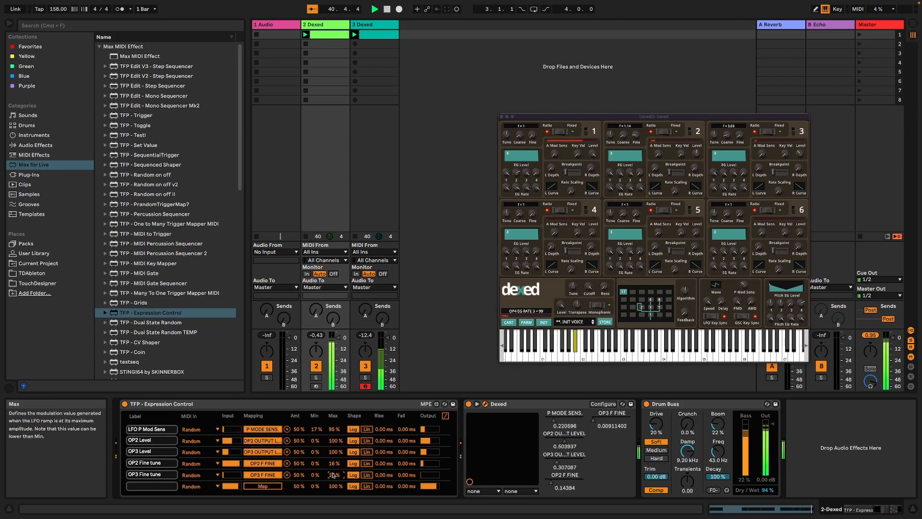
left_click_drag(726, 136, 726, 143)
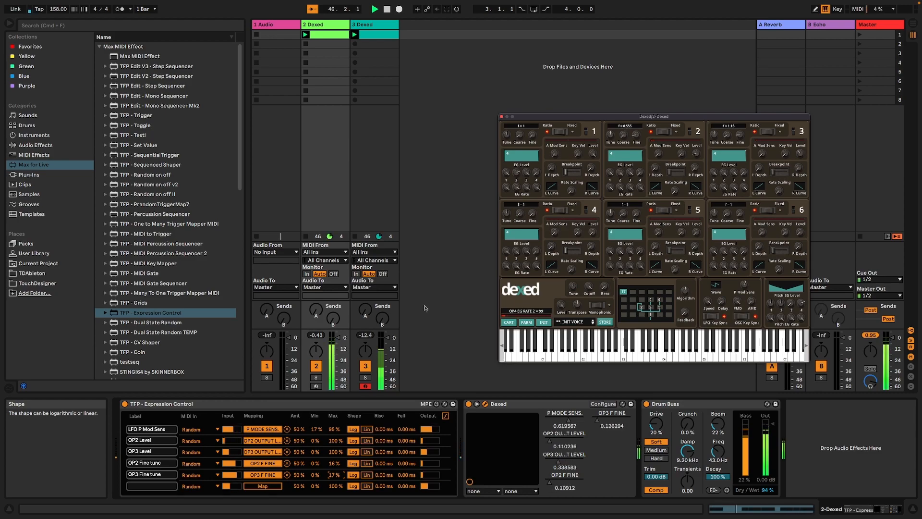
left_click_drag(338, 337, 338, 341)
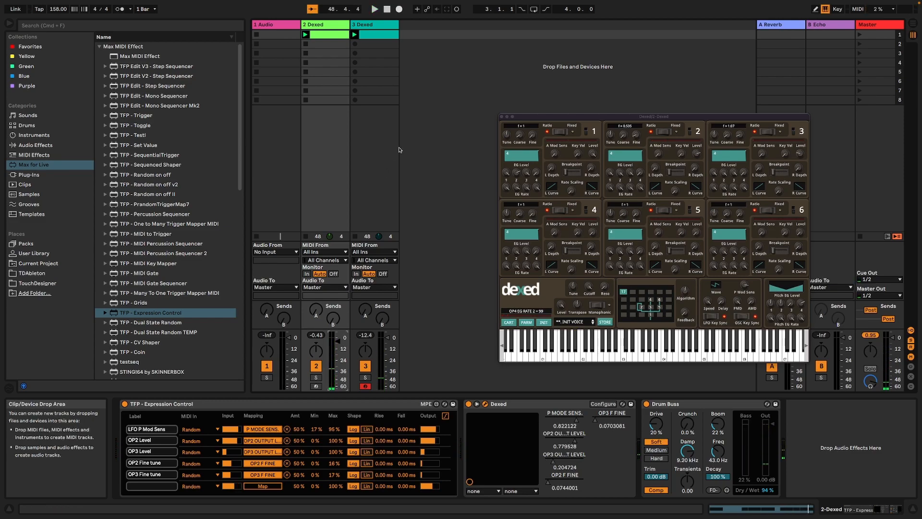
- Insert a new MIDI track after the hi-hat track and load the Dexed plug-in onto it
right_click(426, 90)
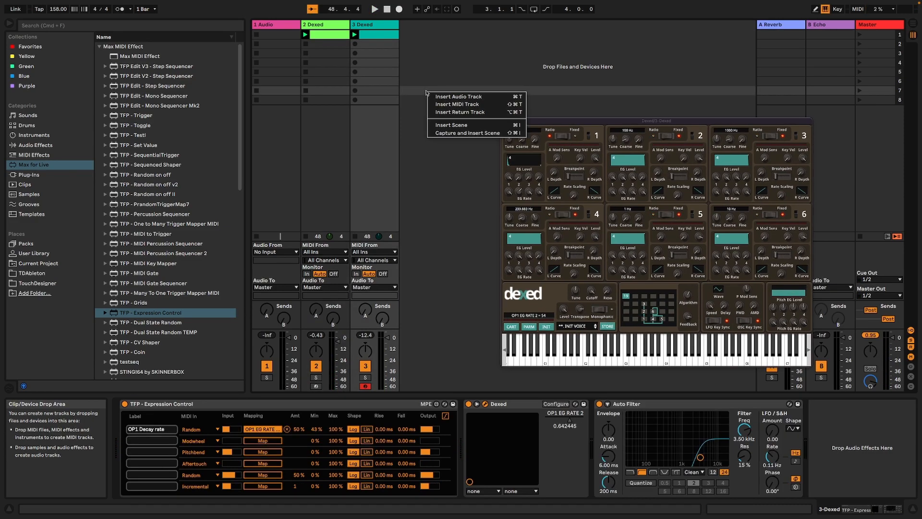
left_click(446, 96)
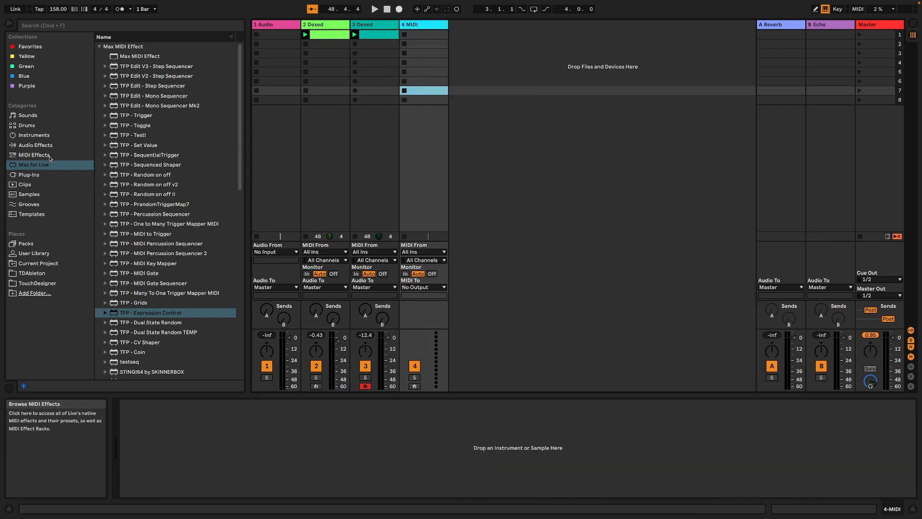
left_click(29, 174)
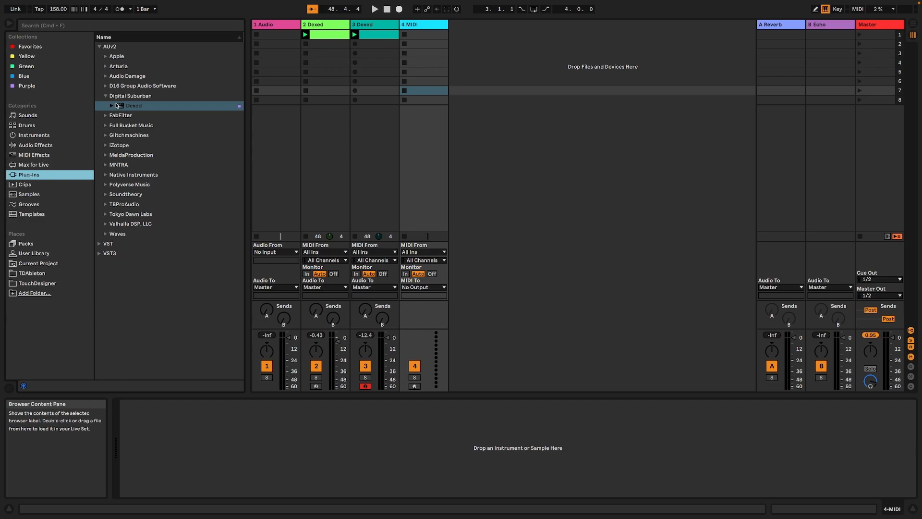
left_click_drag(118, 106, 271, 154)
left_click_drag(412, 142, 411, 142)
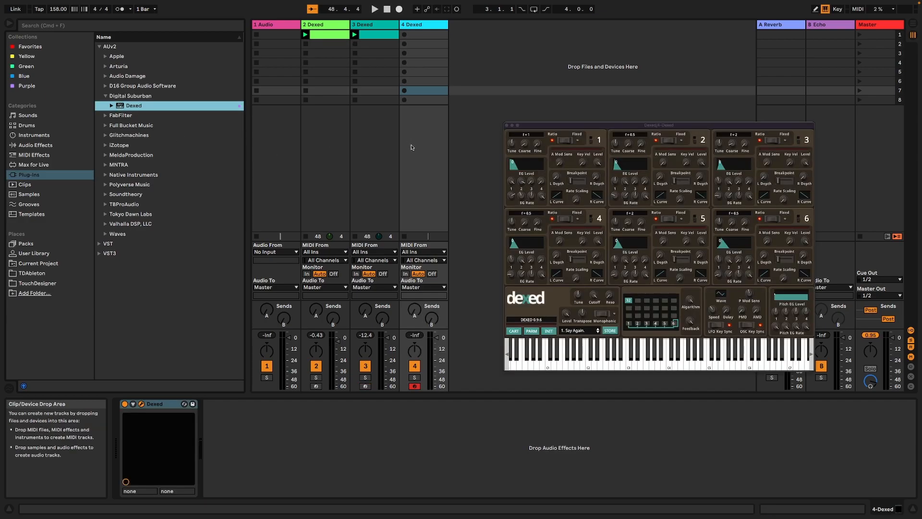
- Initialise the new Dexed to INIT VOICE and audition the plain sound with repeated notes
key("a")
left_click(547, 331)
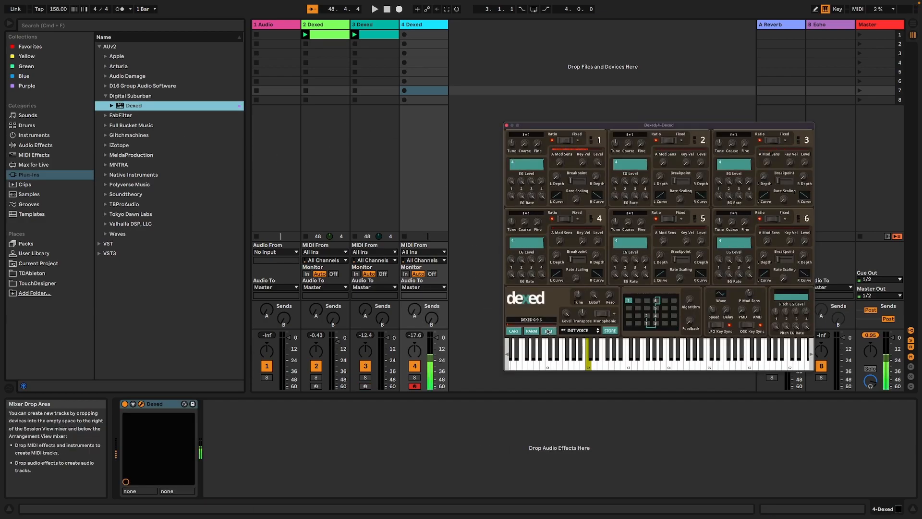
key("a")
key("a")
key("a")
key("a")
key("a")
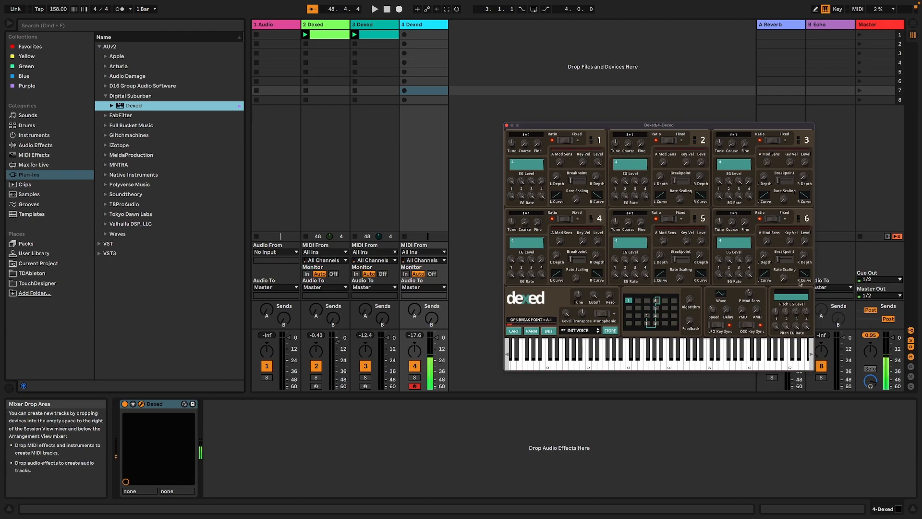
key("a")
- Shape Dexed's pitch envelope levels and rates, with rate 2 at 99 and level 2 at 50, while auditioning notes
left_click_drag(807, 314, 807, 285)
key("a")
key("a")
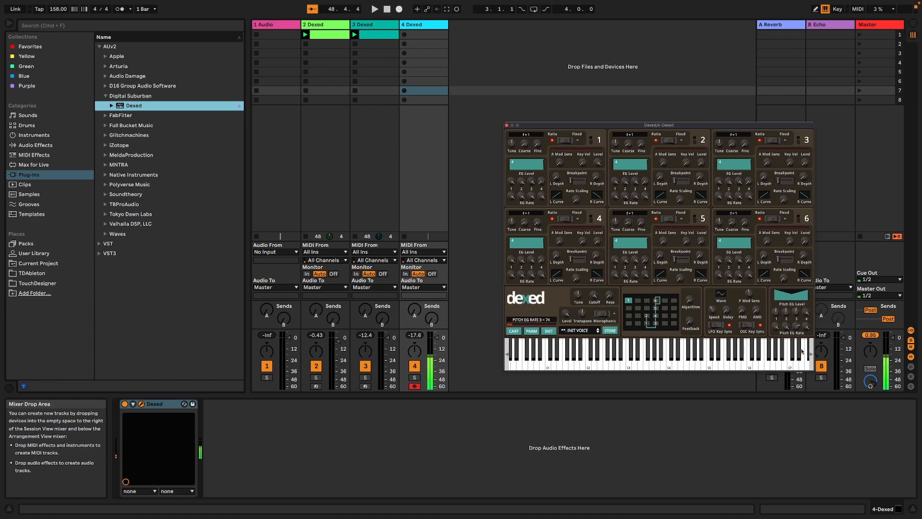
left_click_drag(806, 315, 809, 331)
key("a")
key("a")
key("a")
key("a")
left_click_drag(532, 181, 564, 314)
key("a")
left_click_drag(532, 182, 519, 51)
key("a")
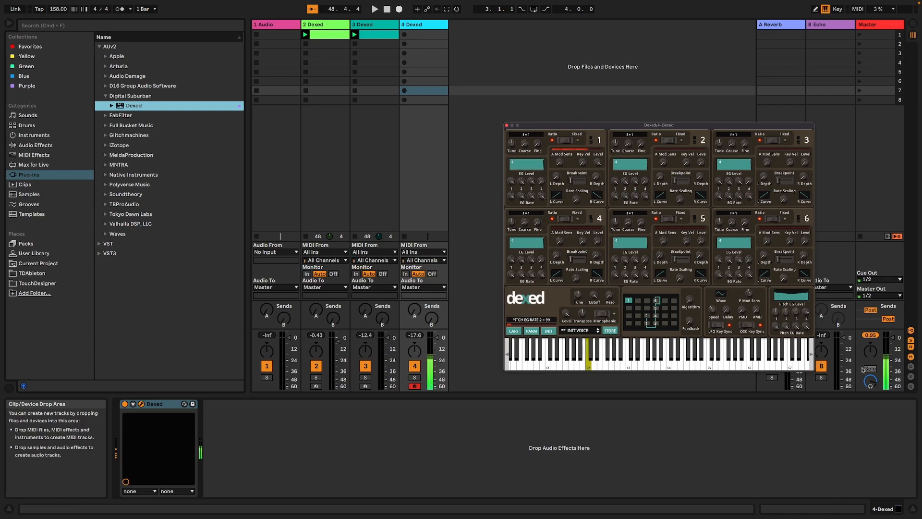
key("a")
key("a")
key("a")
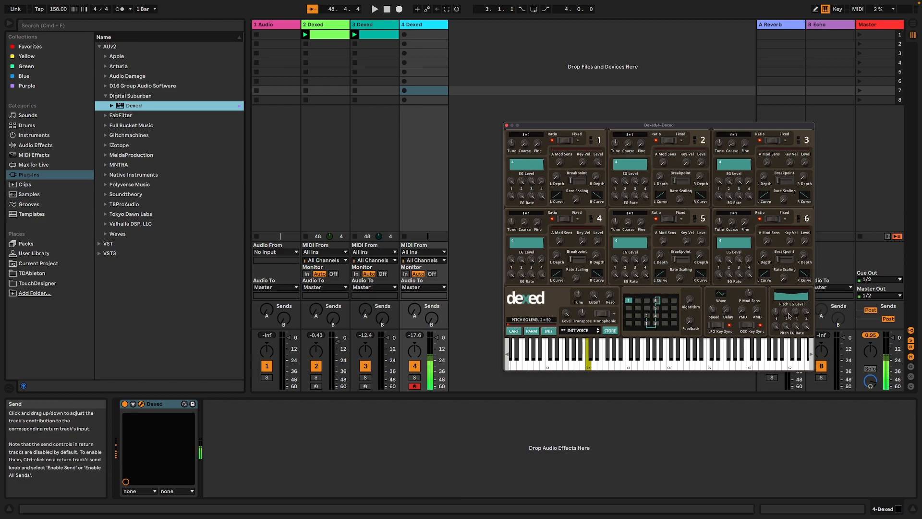
- Shape OP1's amplitude envelope into a short decay by adjusting EG level 2 and EG rate 2, auditioning repeated notes
left_click_drag(522, 191, 528, 290)
key("a")
key("a")
key("a")
left_click_drag(521, 184, 534, 291)
key("a")
key("a")
key("a")
left_click_drag(521, 197, 520, 157)
key("a")
key("a")
key("a")
key("a")
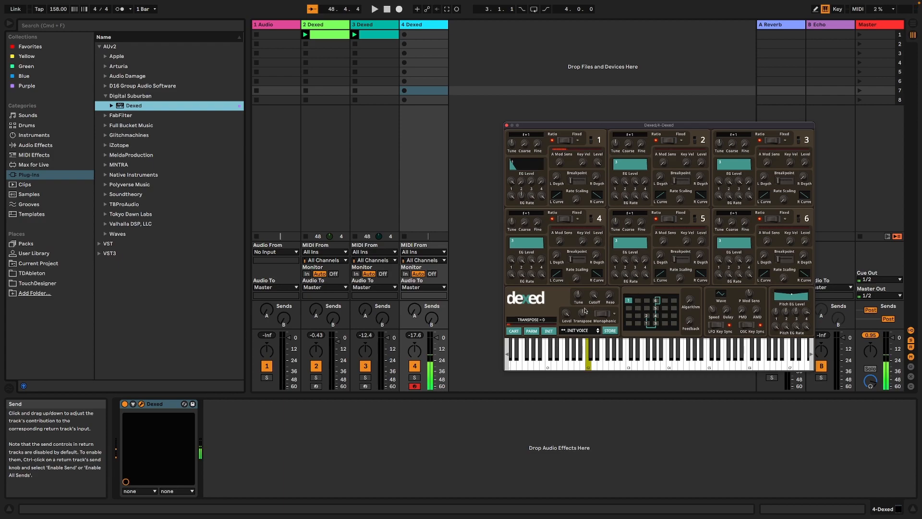
- Change the new Dexed's algorithm to 17, auditioning the sound between changes
left_click_drag(691, 301, 682, 271)
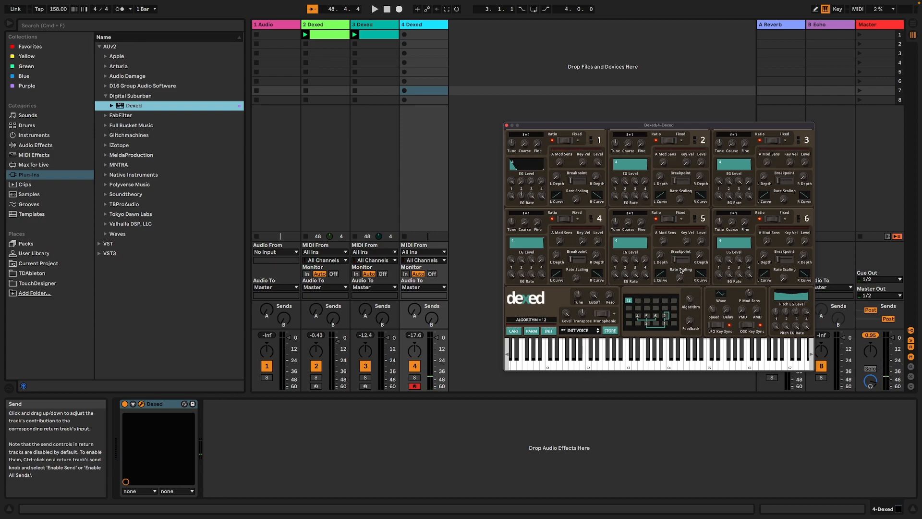
key("a")
key("a")
left_click_drag(692, 302, 689, 291)
key("a")
key("a")
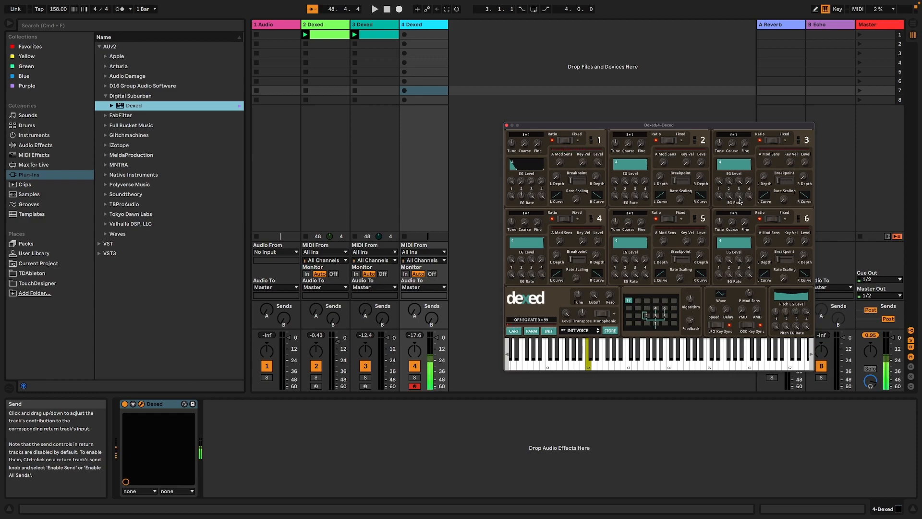
- Raise OP2's output level to 72 while auditioning the sound
key("a")
left_click_drag(707, 160, 701, 107)
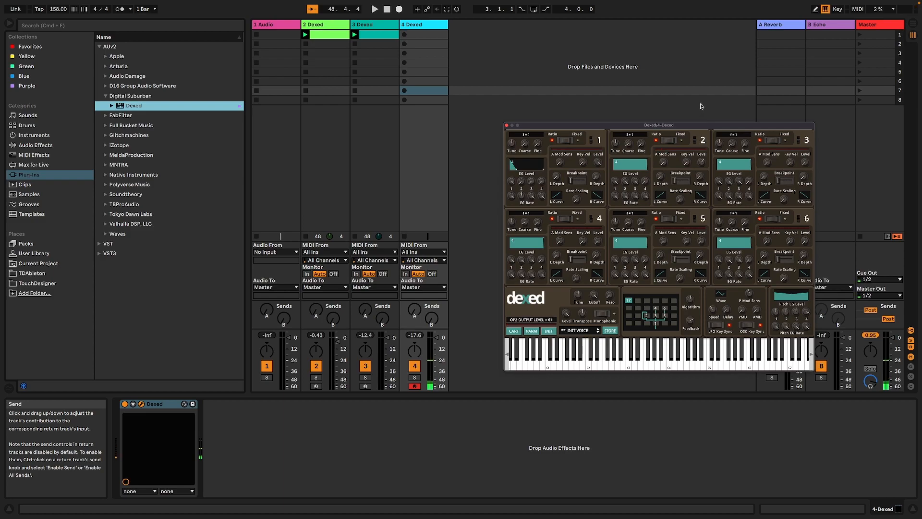
key("a")
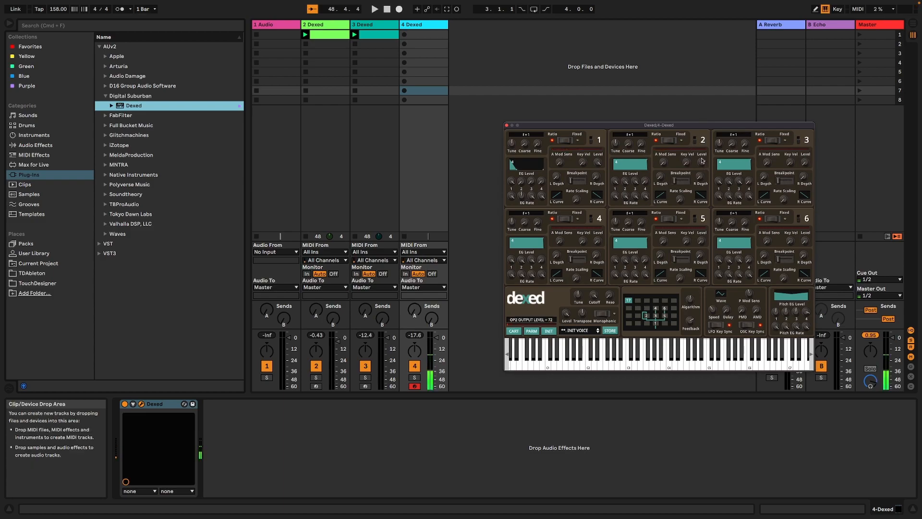
- Retune OP2 with its coarse and fine frequency and raise OP3's output level while auditioning notes
key("a")
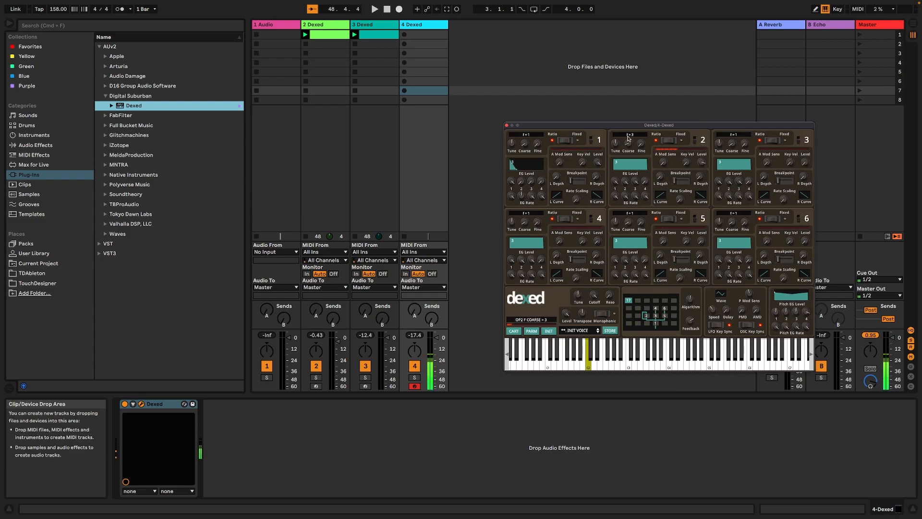
mouse_move(640, 144)
left_mouse_down()
mouse_move(635, 131)
mouse_move(629, 150)
left_mouse_up()
key("a")
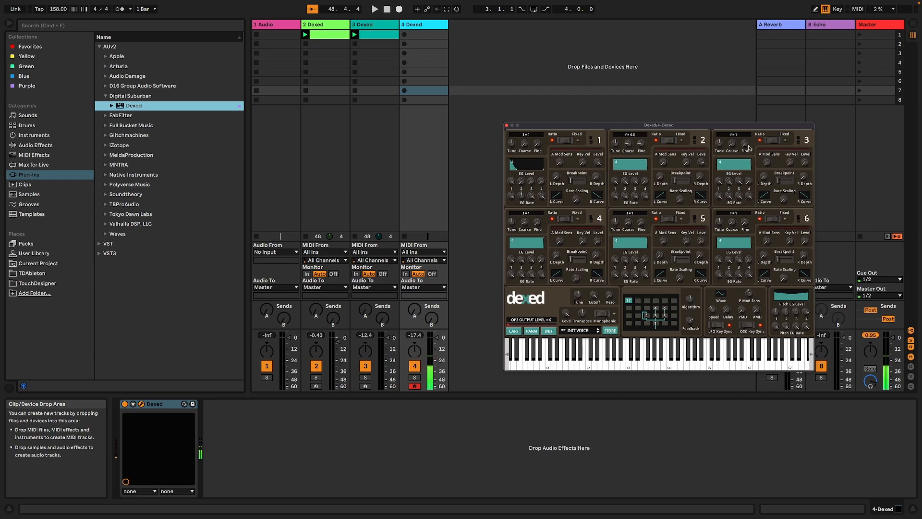
left_click_drag(805, 162, 797, 146)
key("a")
- Adjust the transpose and pitch envelope level 4, and retune OP2 to a 0.75 ratio and OP3 to 8
left_click_drag(582, 314, 581, 318)
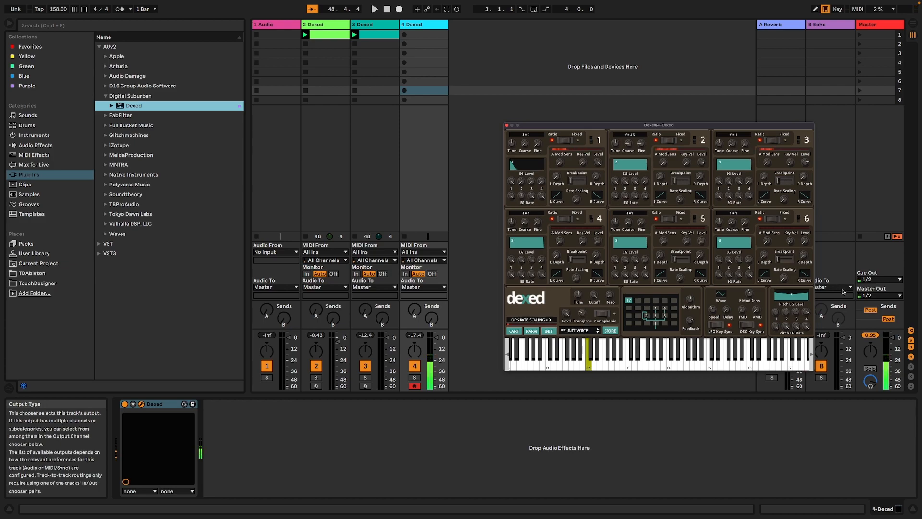
left_click_drag(796, 312, 798, 350)
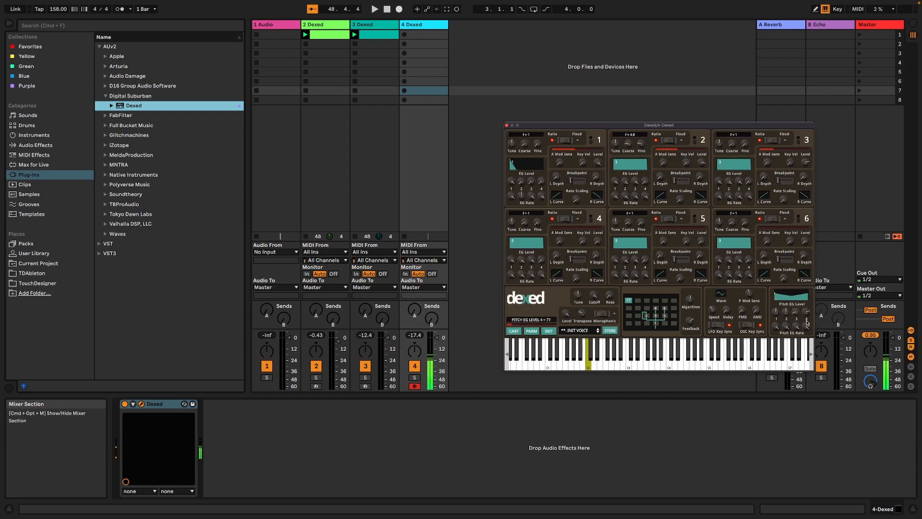
left_click_drag(797, 318, 798, 320)
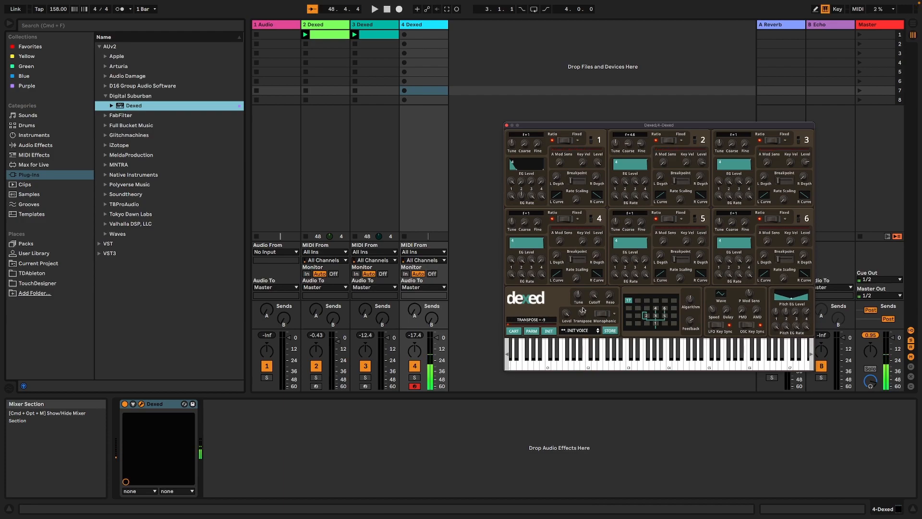
left_click_drag(628, 143, 626, 124)
- Set the LFO speed to 99 and compare LFO waveforms, including square and S&Hold, settling on saw down
left_click(720, 294)
left_click(727, 307)
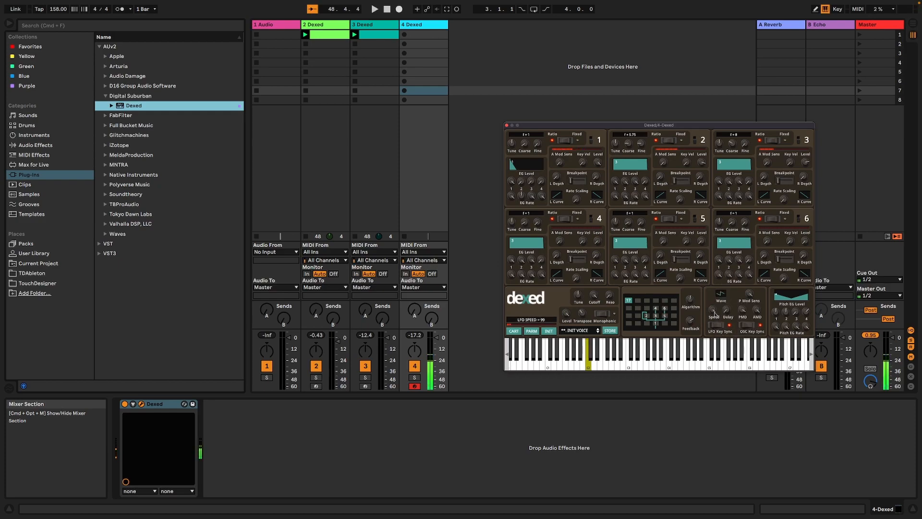
left_click(721, 294)
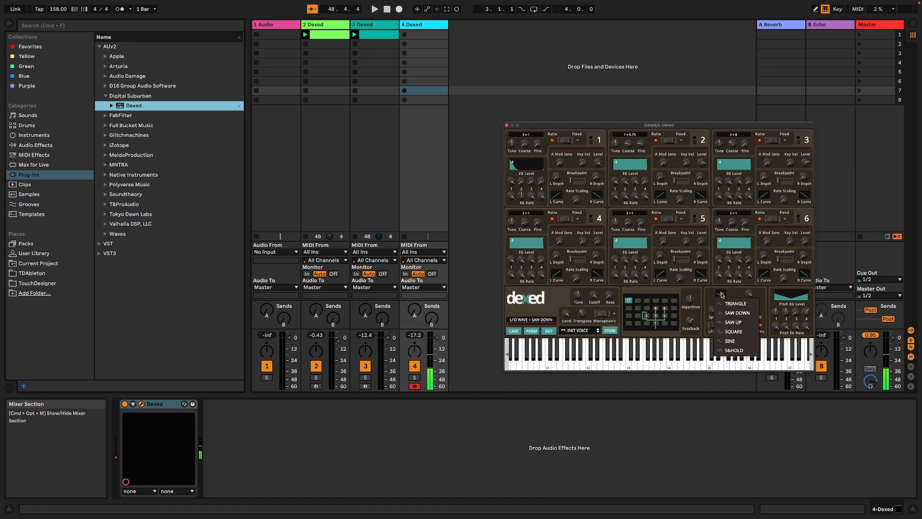
left_click(734, 331)
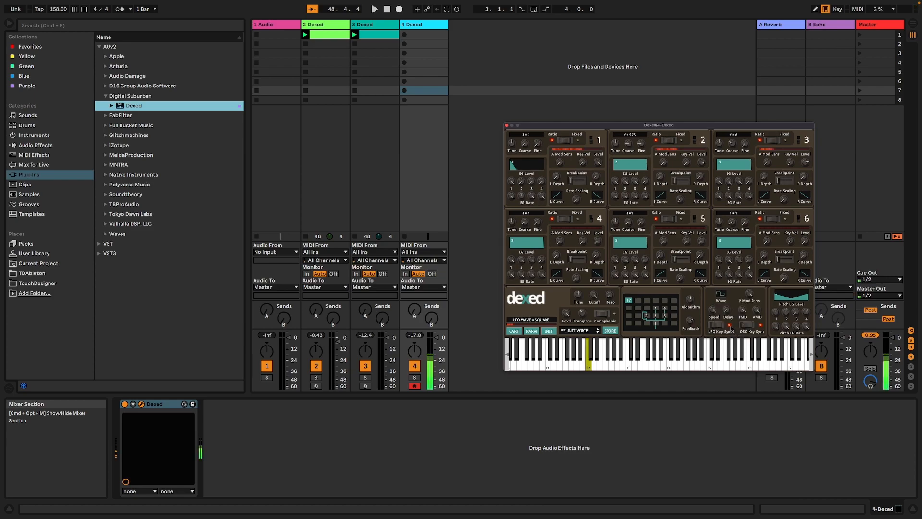
left_click(722, 295)
left_click(735, 351)
left_click(721, 294)
left_click(723, 301)
left_click(721, 295)
left_click(718, 312)
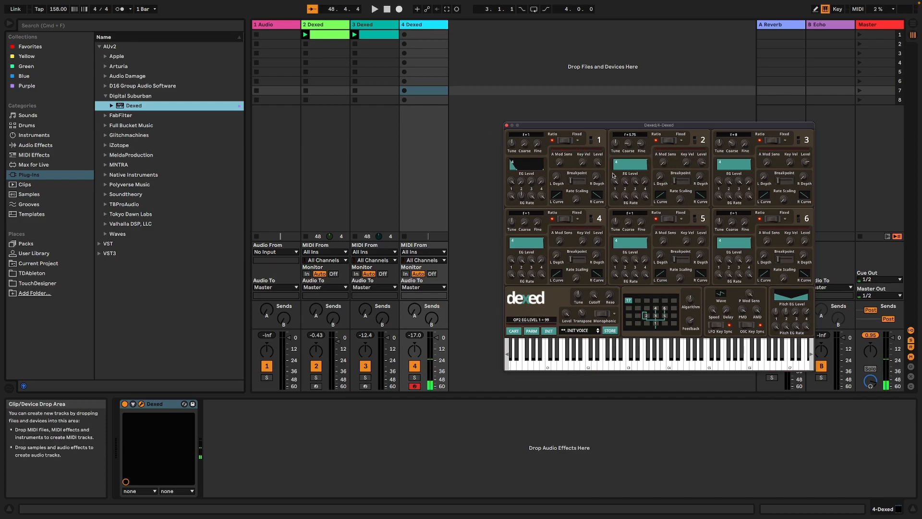
- Lower OP2's coarse frequency and compare algorithms while auditioning, choosing algorithm 18 with feedback at 3
scroll(627, 141, "up", 1)
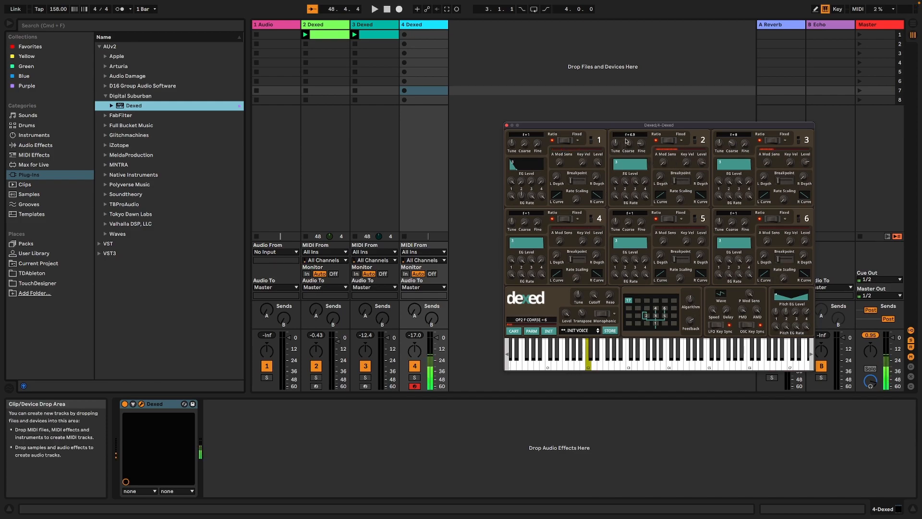
scroll(628, 144, "down", 1)
scroll(690, 301, "down", 9)
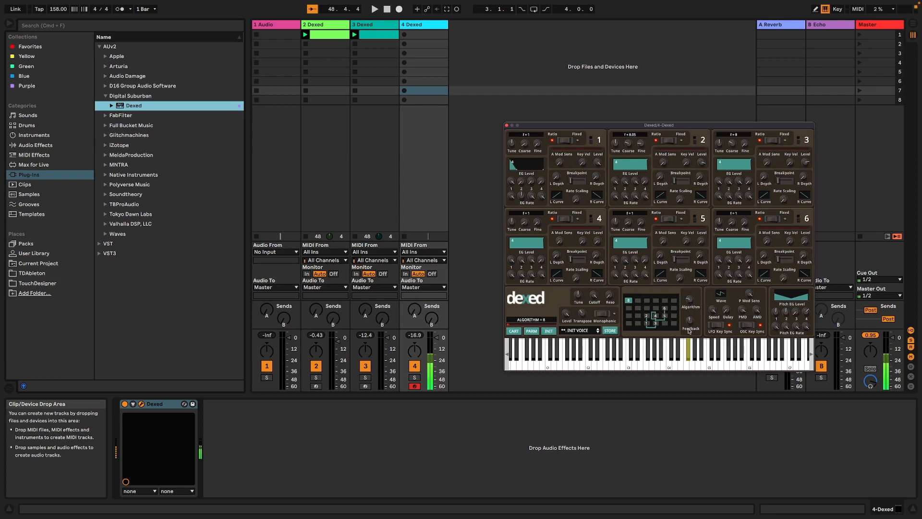
scroll(689, 300, "up", 18)
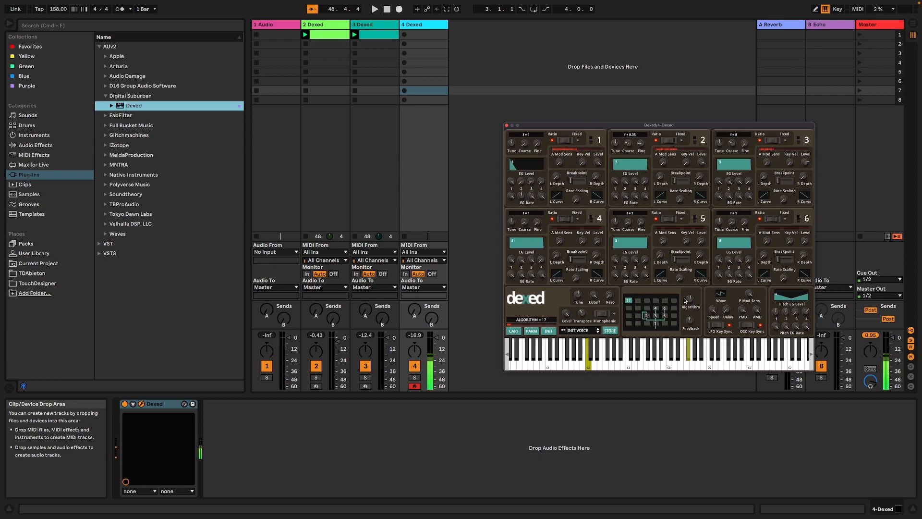
left_click_drag(683, 265, 680, 249)
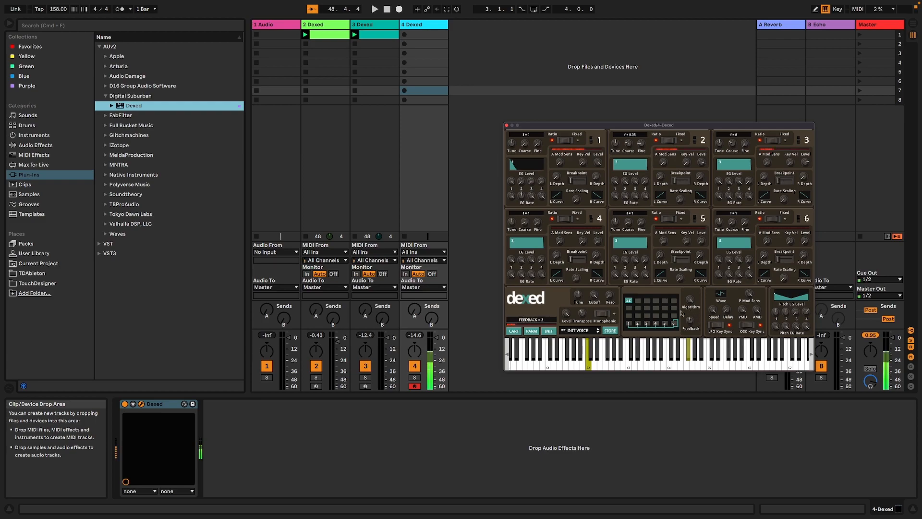
scroll(689, 316, "down", 4)
scroll(690, 316, "down", 2)
left_click_drag(690, 317, 691, 341)
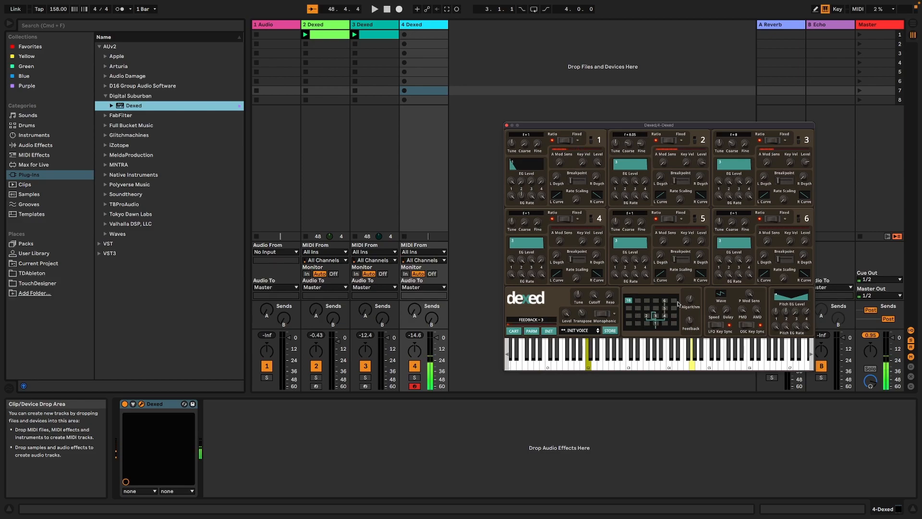
left_click(506, 125)
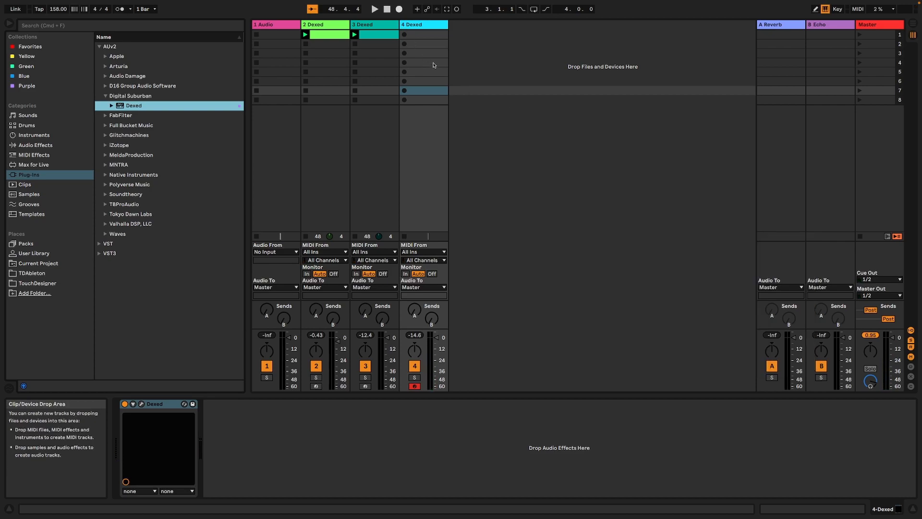
- Create a clip in the first slot of track 4, draw C3 notes at 1.2 and 1.4.3, and launch scene 1
double_click(424, 35)
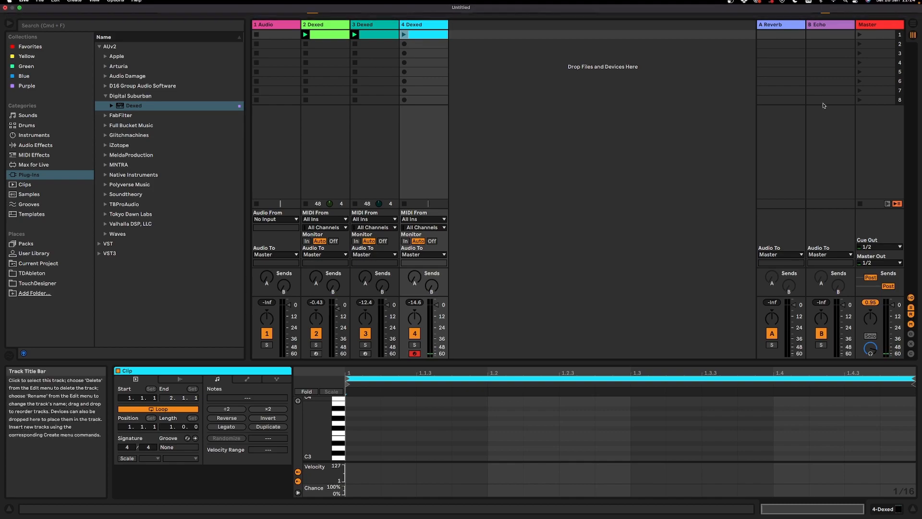
left_click(816, 10)
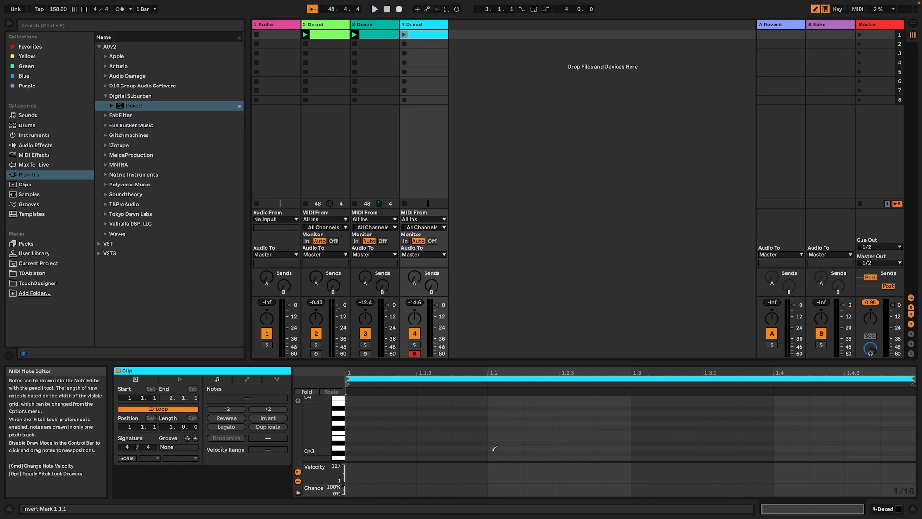
left_click(496, 456)
left_click(850, 458)
left_click(860, 34)
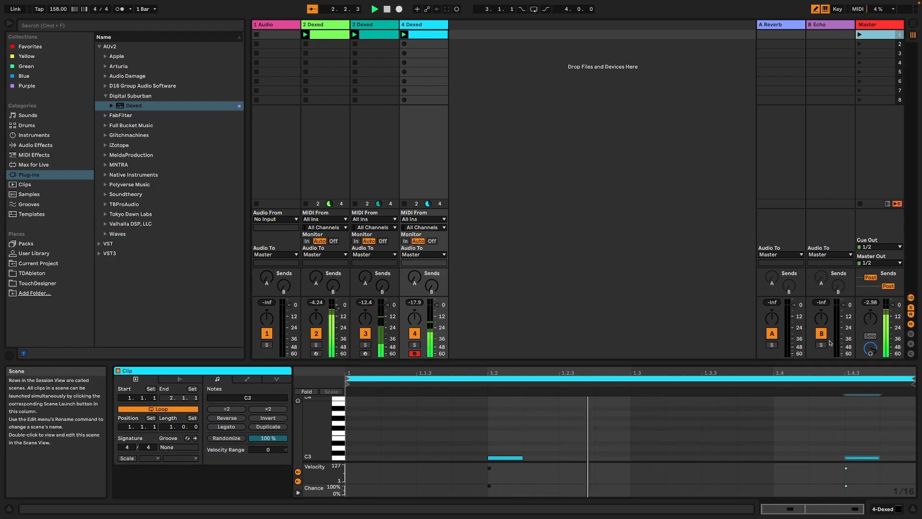
- Reopen track 4's Dexed and adjust its transpose while the pattern plays
left_click(898, 509)
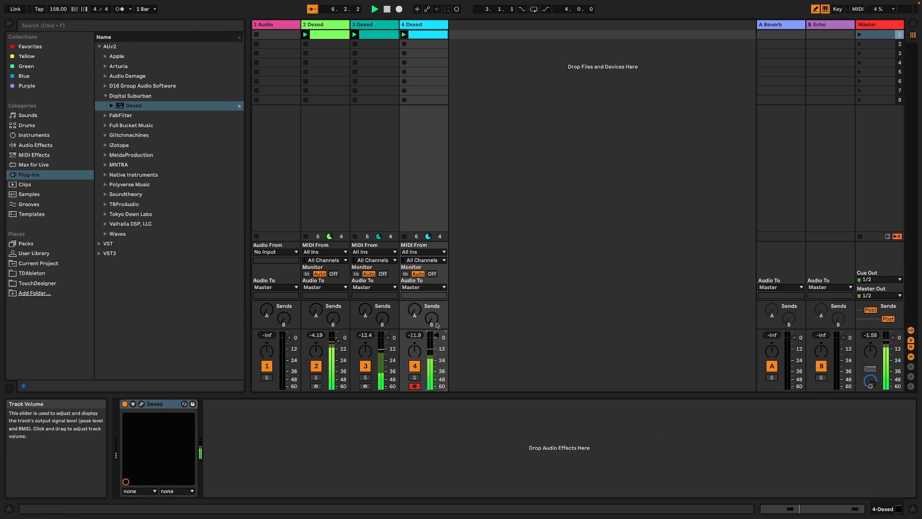
left_click(141, 404)
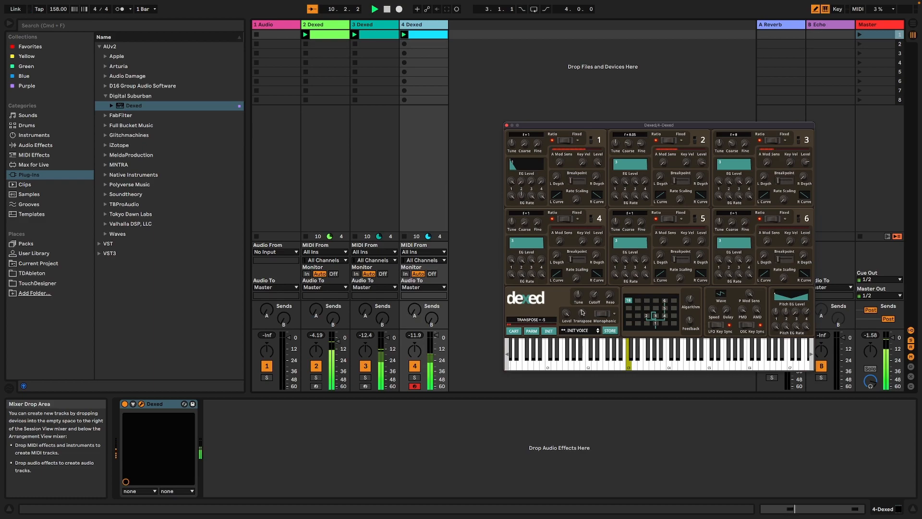
left_click_drag(582, 304, 592, 299)
left_click_drag(582, 310, 585, 350)
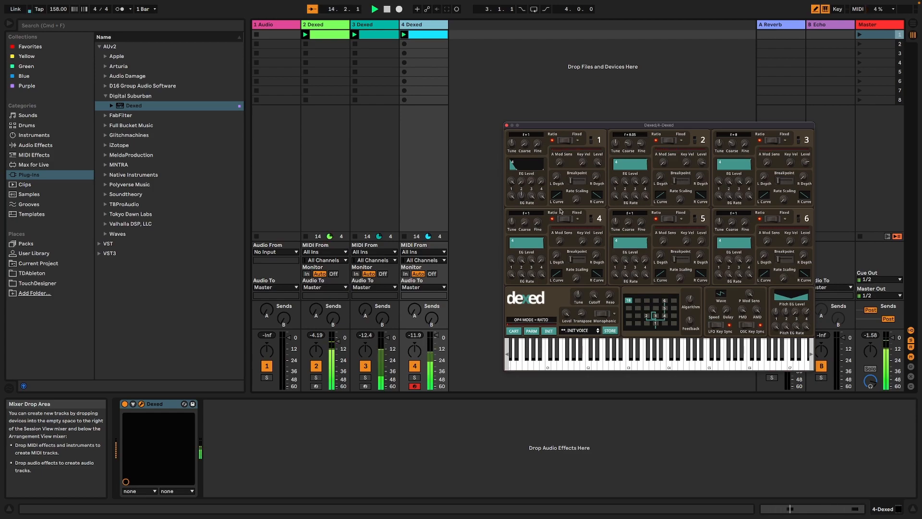
- Rework the modulation with OP2's coarse frequency at 13, a raised OP4 output level and algorithm 17
left_click_drag(627, 144, 627, 127)
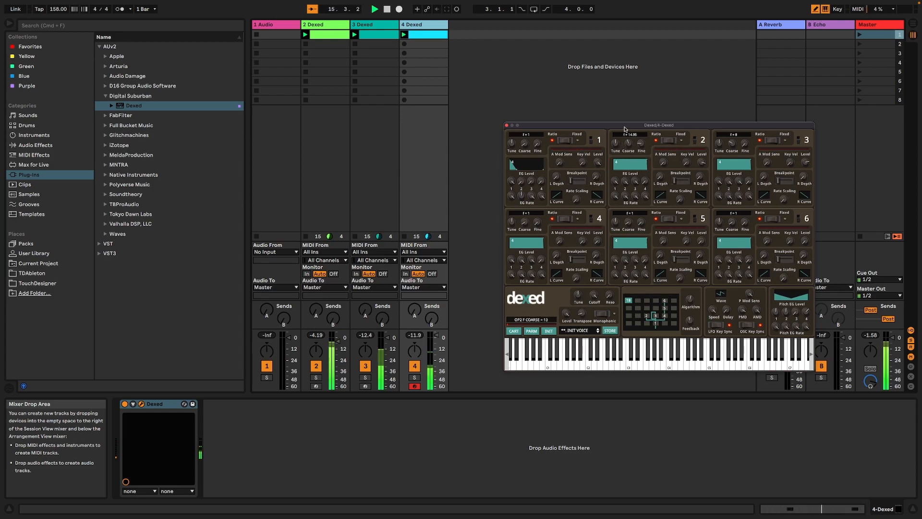
left_click_drag(601, 244, 584, 188)
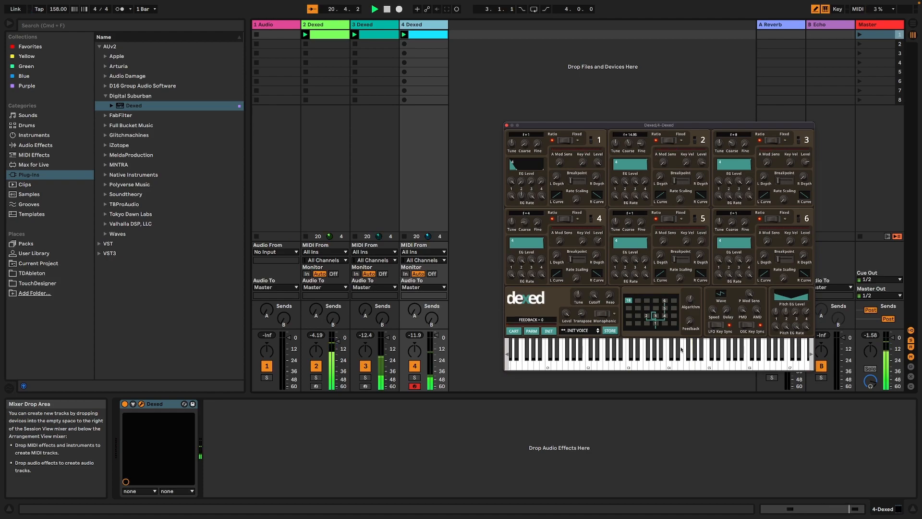
scroll(690, 298, "up", 1)
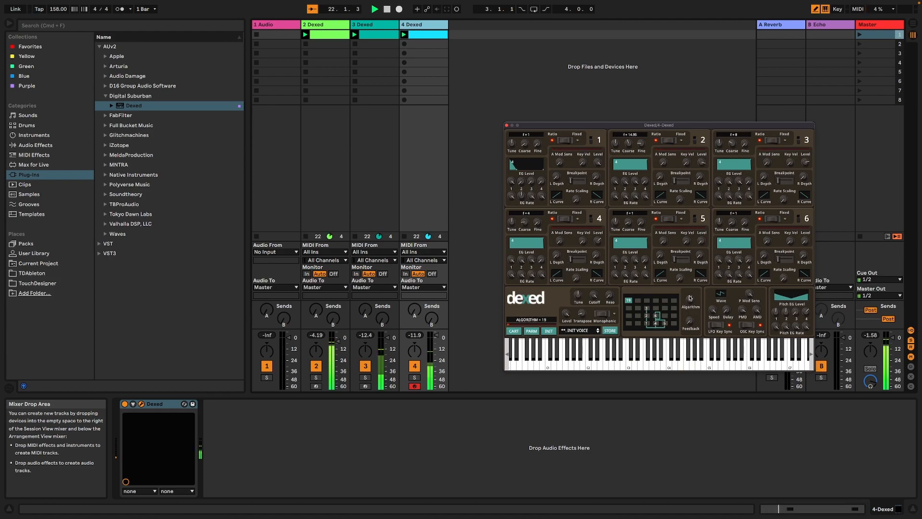
left_click_drag(690, 296, 690, 303)
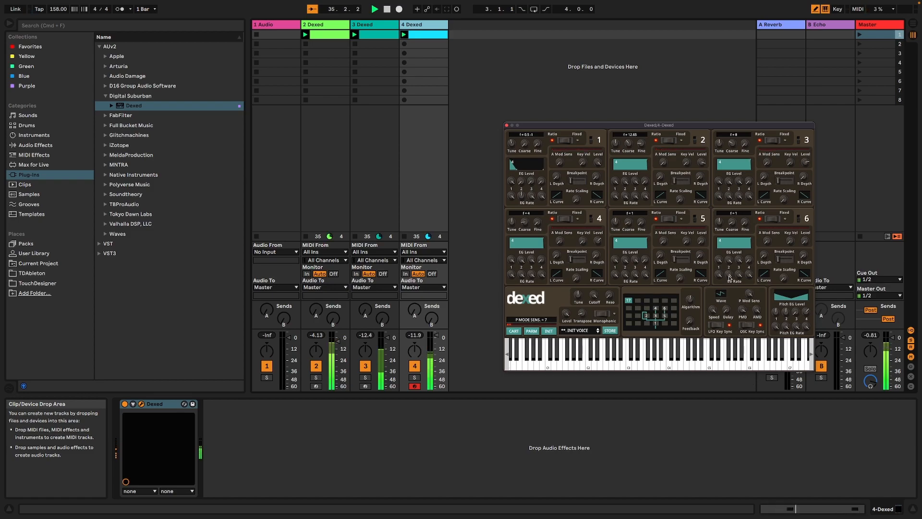
- Adjust pitch envelope level 2, raise OP1's EG rate 2 for a shorter decay, and switch to algorithm 11
left_click_drag(786, 312, 779, 251)
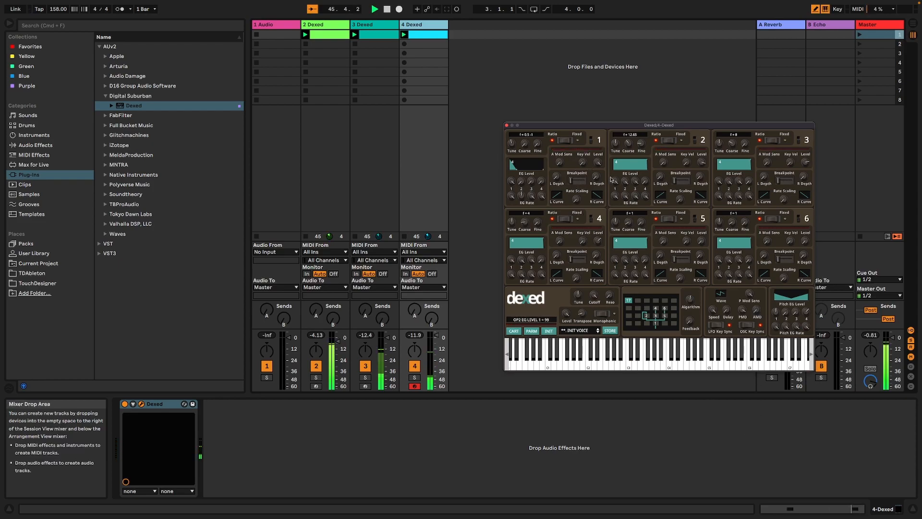
left_click_drag(523, 202, 521, 177)
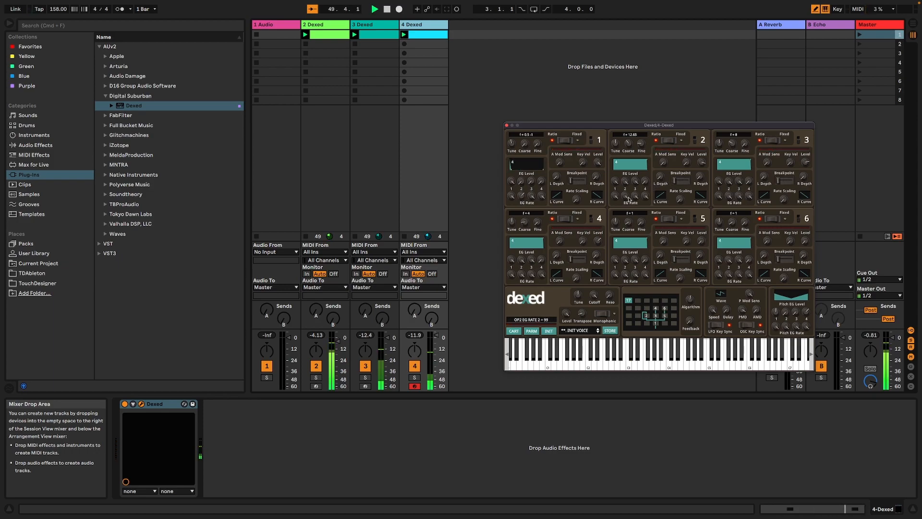
left_click_drag(688, 301, 687, 319)
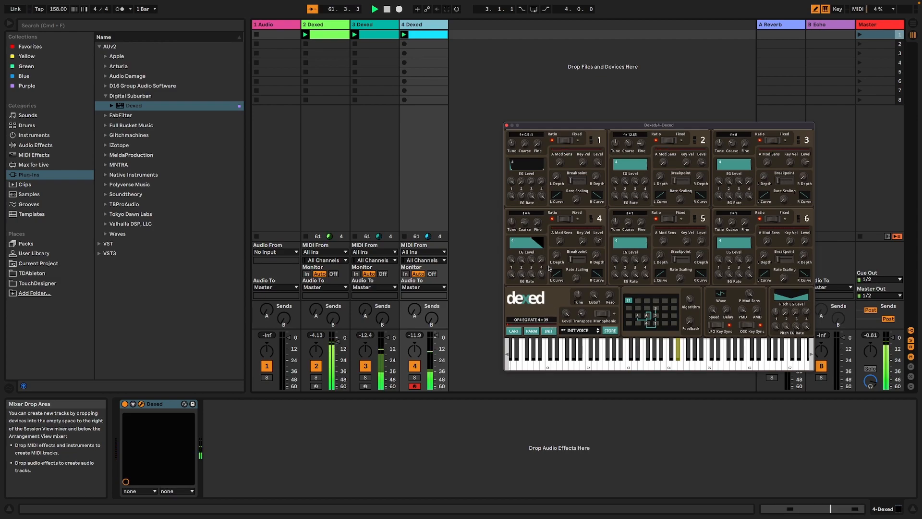
- Raise OP4's EG rate 4, lower OP1's EG rate 2, and choose a lower-numbered algorithm before closing Dexed
left_click_drag(545, 277, 544, 263)
left_click_drag(521, 195, 524, 205)
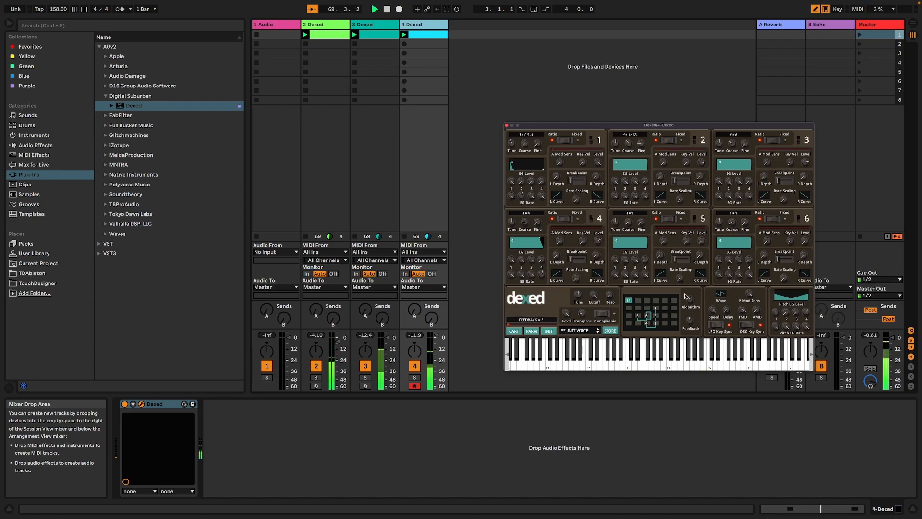
left_click_drag(688, 299, 689, 323)
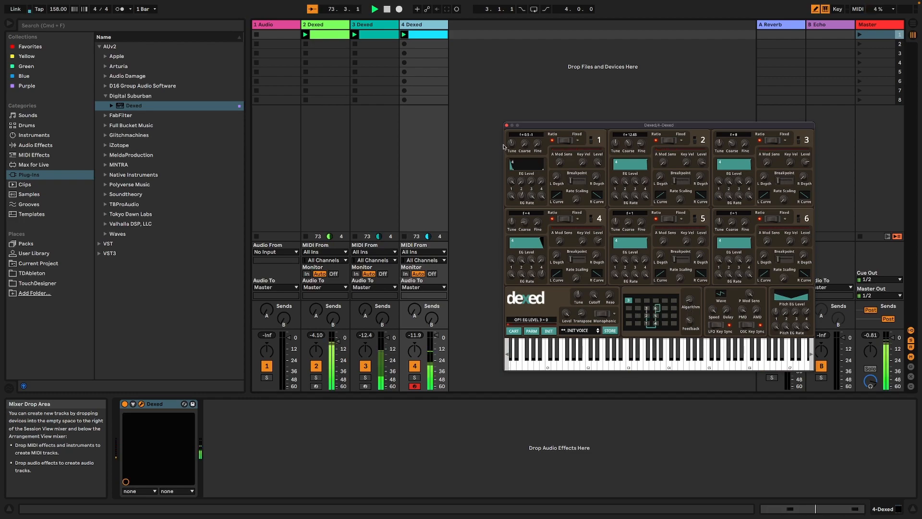
left_click(506, 126)
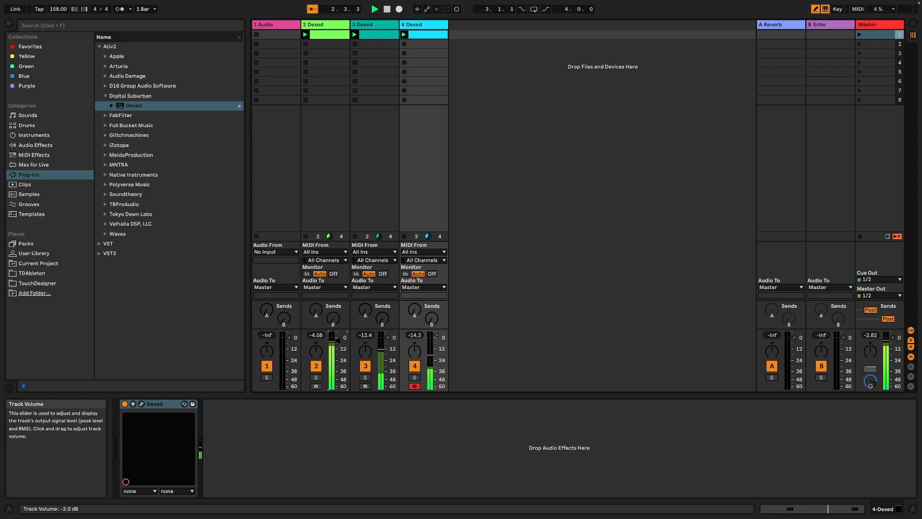
- Insert a fifth MIDI track and load a new Dexed instrument on it
right_click(467, 75)
left_click(480, 87)
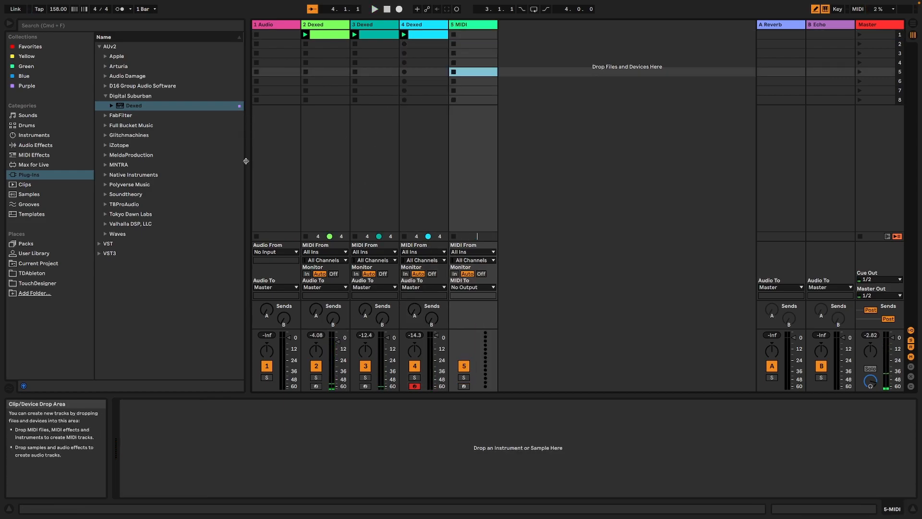
double_click(140, 105)
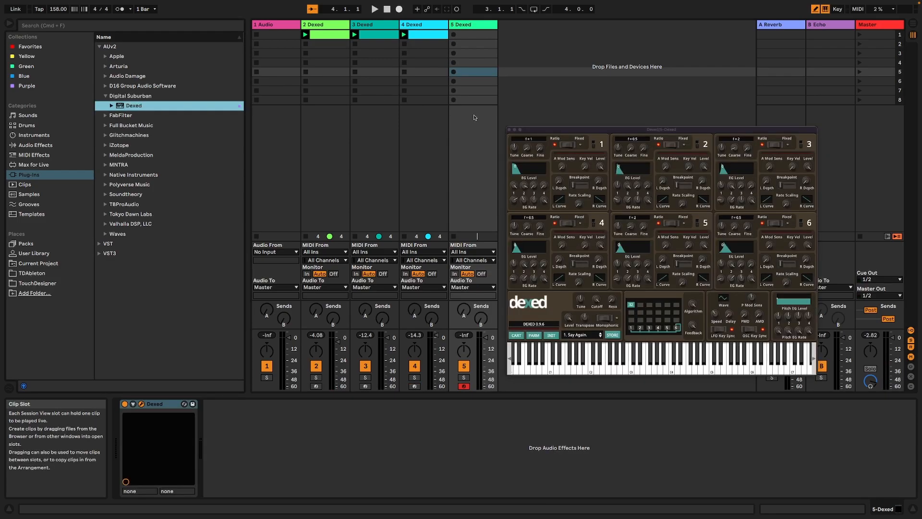
- Create a clip in the first slot of the 5 Dexed track and draw C3 notes at 1.1.2, 1.1.3 and 1.2.1, the last three sixteenths long
double_click(467, 35)
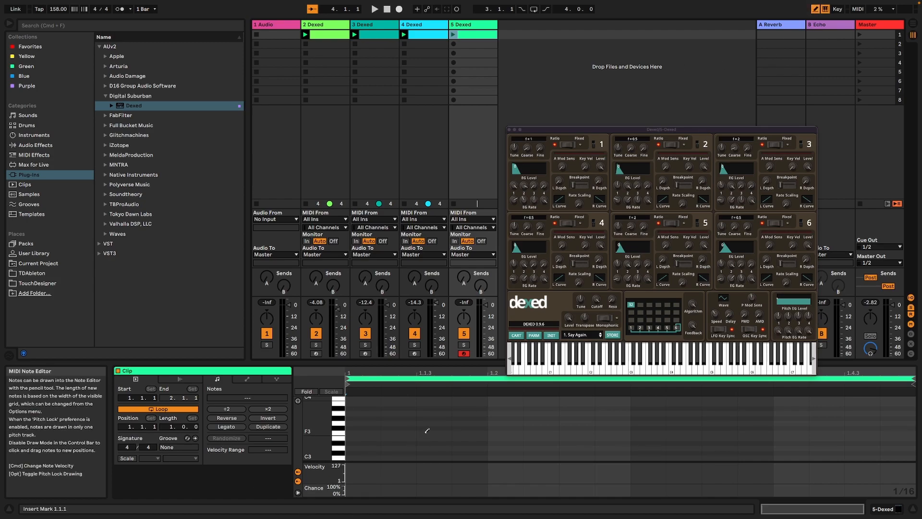
left_click_drag(383, 458, 427, 455)
left_click(518, 455)
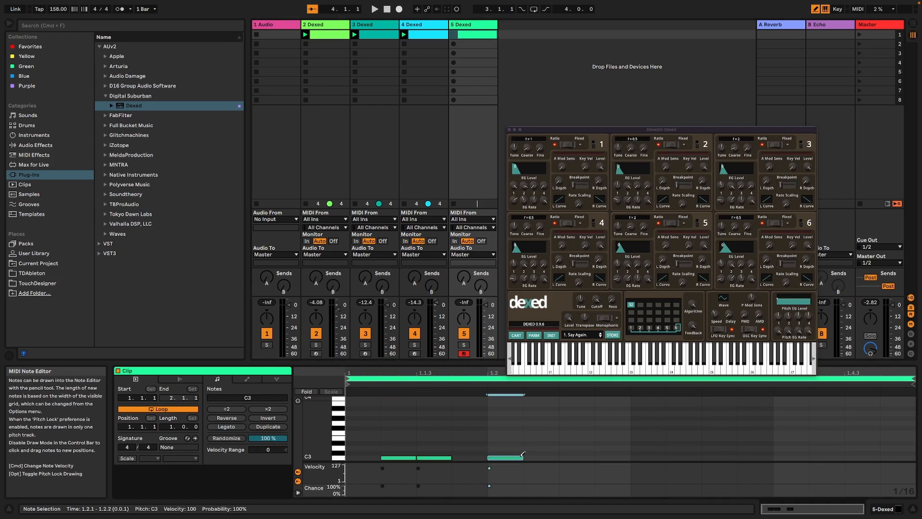
left_click_drag(523, 456, 595, 455)
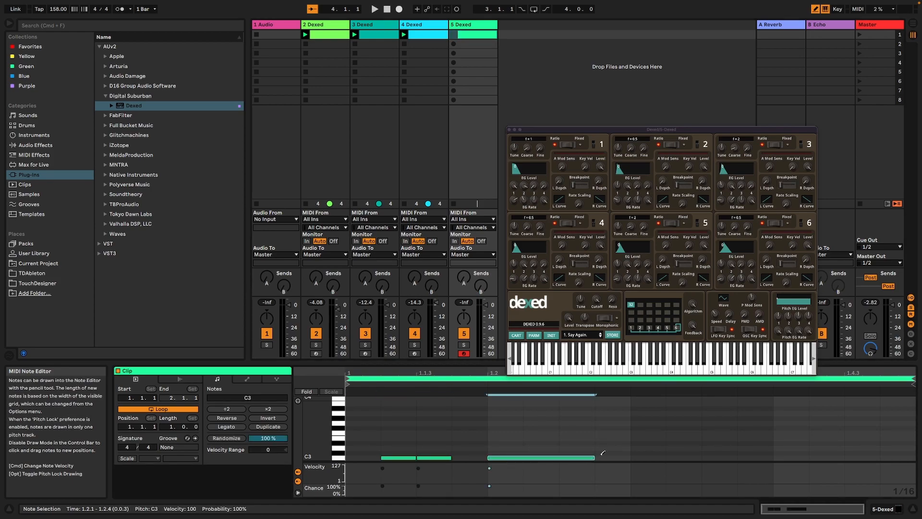
- Fill the bar's second half with C3 notes at 1.3.2, 1.3.4 and 1.4.2, removing the one drawn at 1.3.1
left_click(648, 457)
left_click(691, 457)
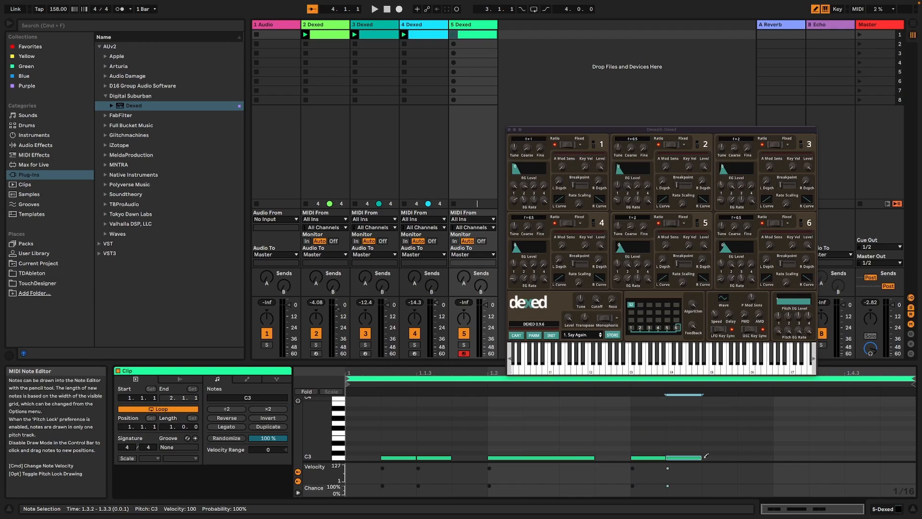
left_click_drag(700, 459, 737, 458)
left_click(825, 457)
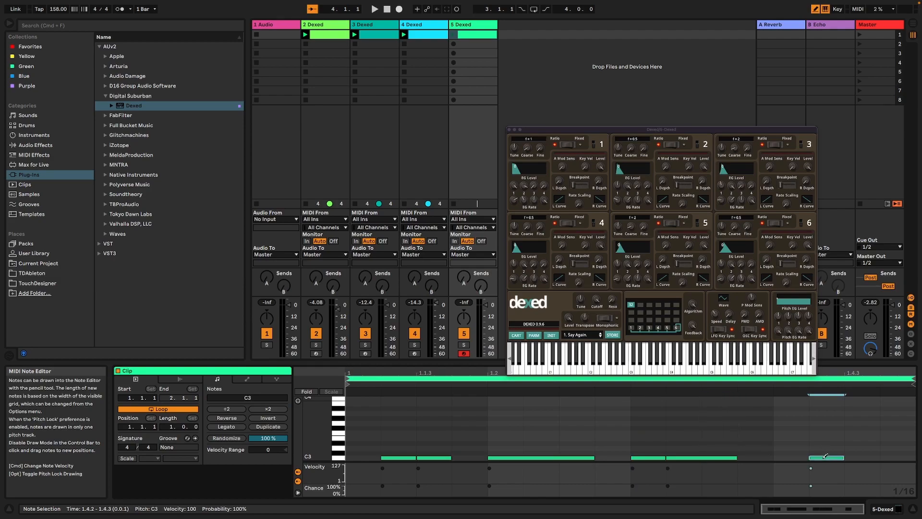
left_click_drag(843, 457, 880, 458)
left_click(648, 457)
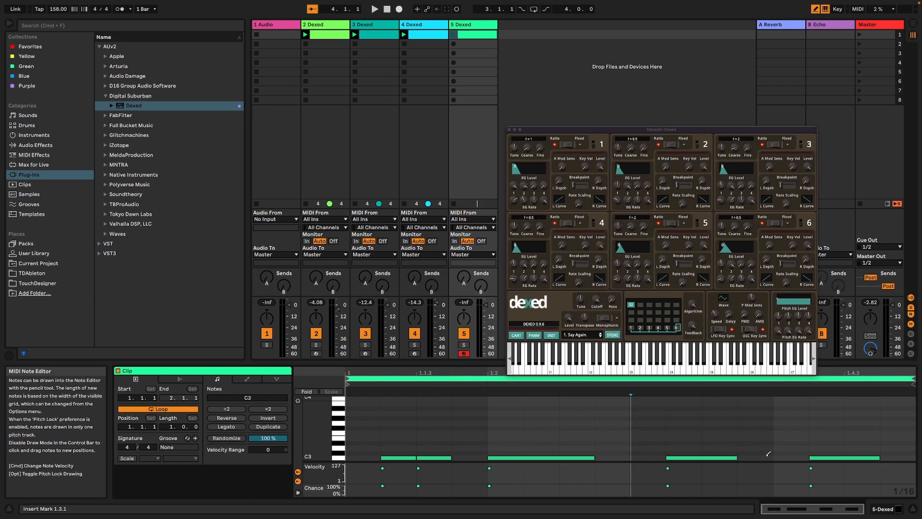
left_click(755, 458)
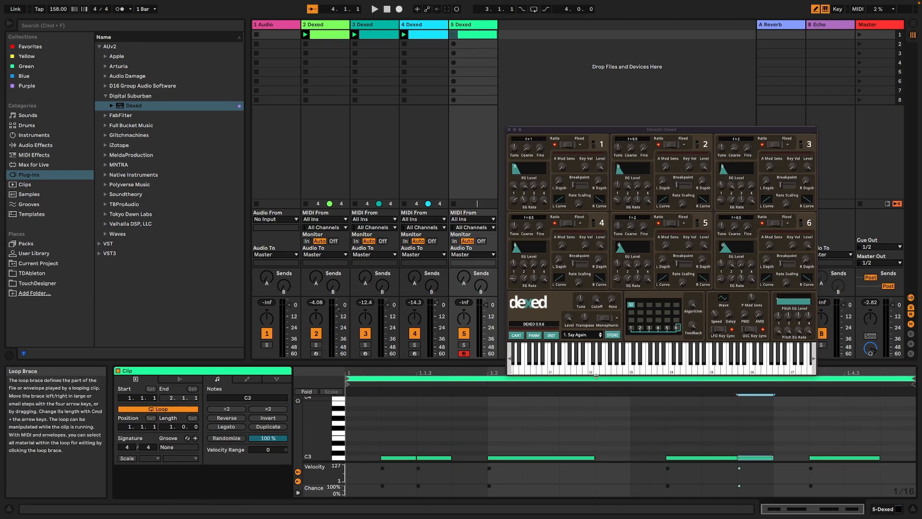
- Play the new clip with the fifth track soloed and reset its Dexed patch to the init voice
left_click(464, 345)
key("space")
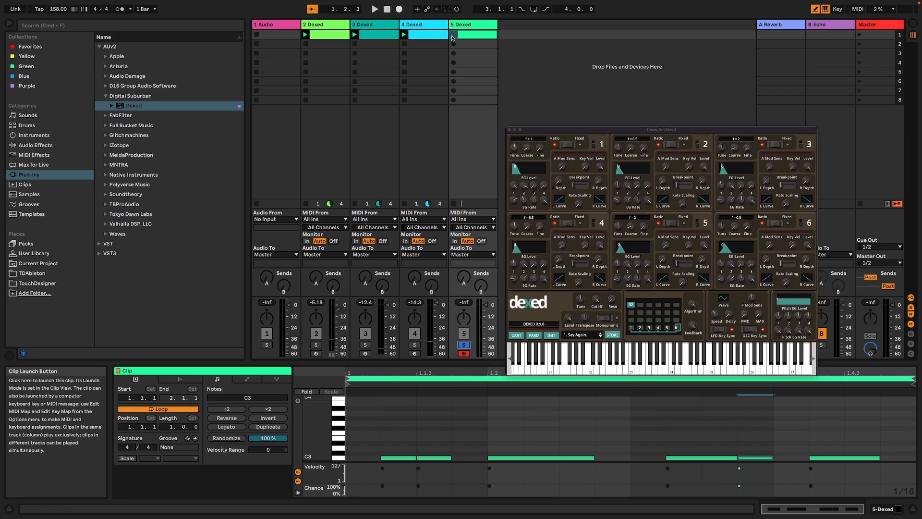
key("space")
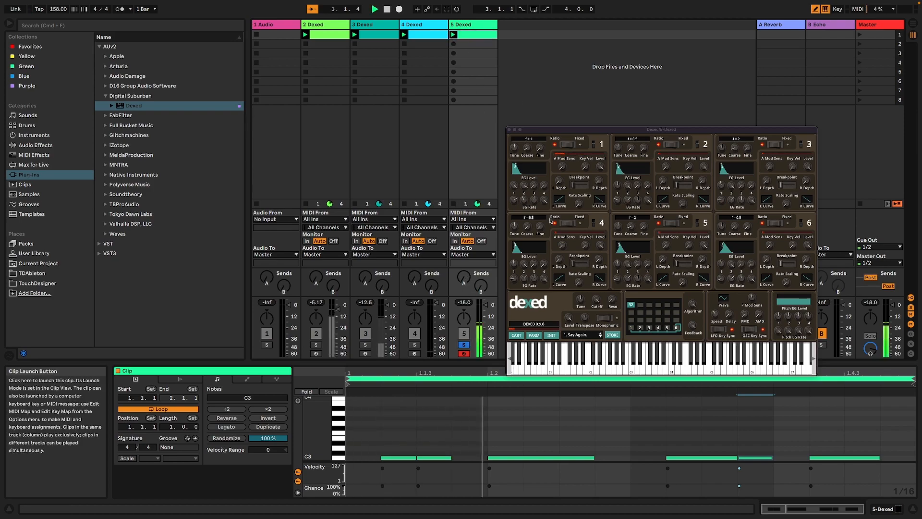
left_click(549, 334)
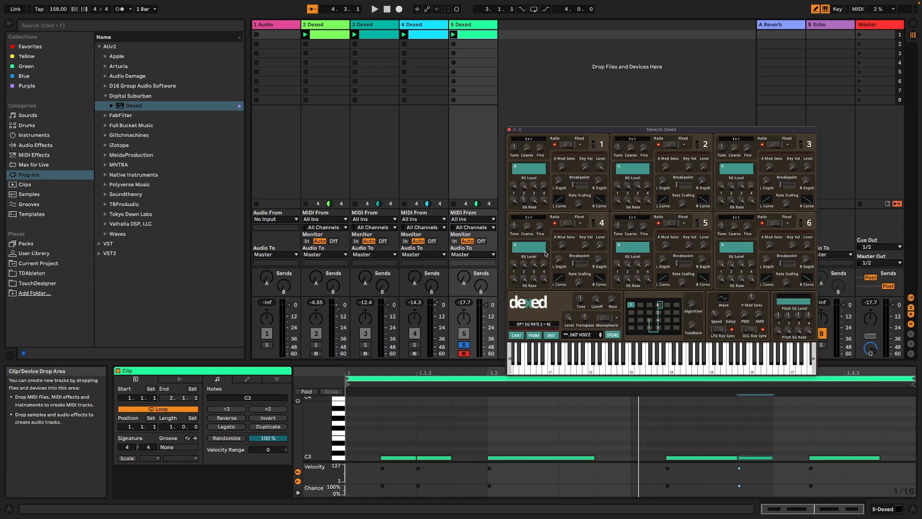
- Shape OP1 into a decay by lowering its EG levels and adjusting EG rate 2, and close the Dexed window
left_click_drag(546, 254, 545, 259)
left_click_drag(525, 186, 528, 266)
left_click_drag(533, 186, 527, 323)
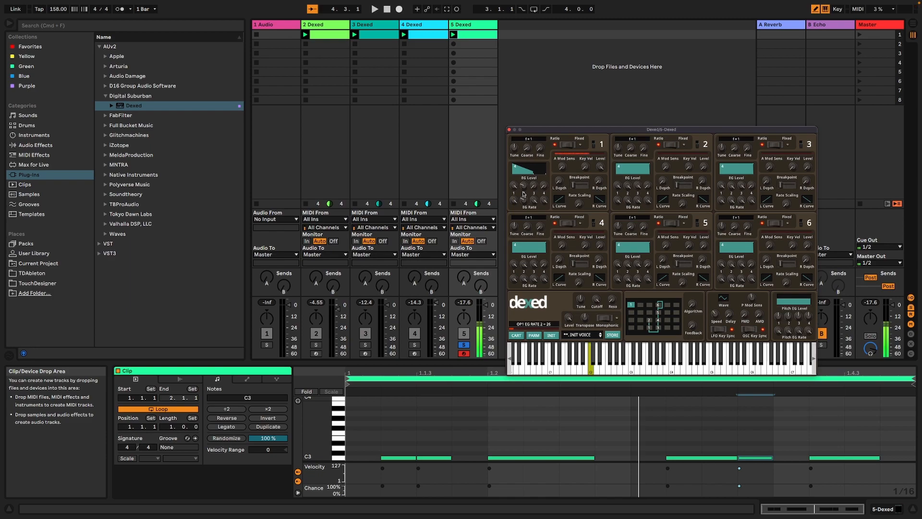
left_click_drag(525, 190, 527, 126)
left_click_drag(521, 191, 534, 177)
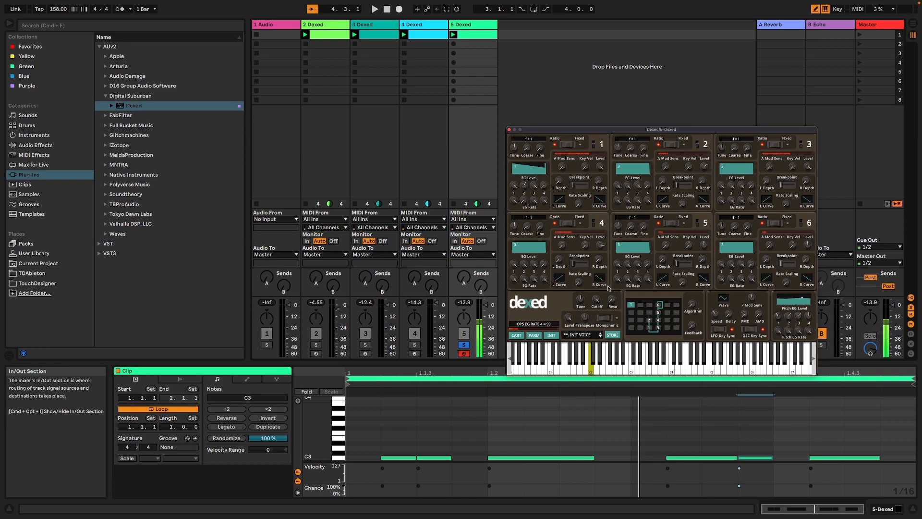
left_click(510, 129)
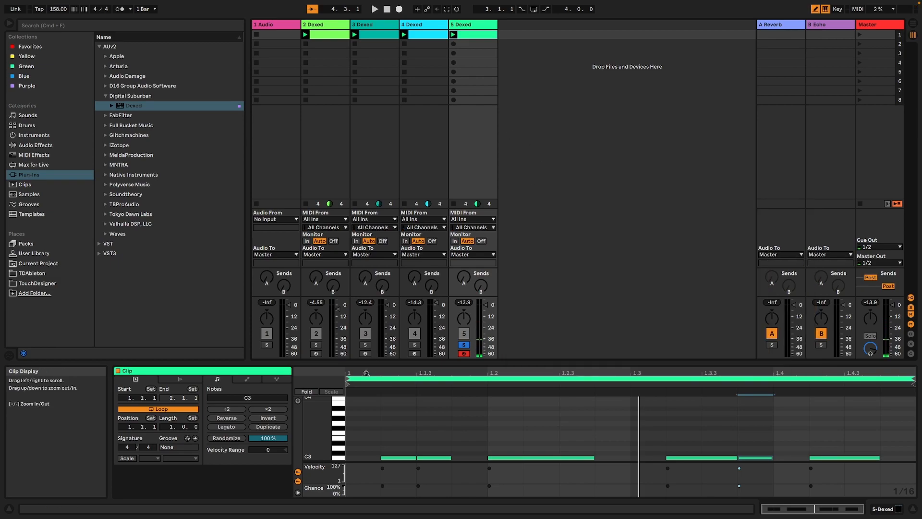
- Show the fifth track's devices, reopen the Dexed window and turn on parameter configuration for it
left_click(897, 509)
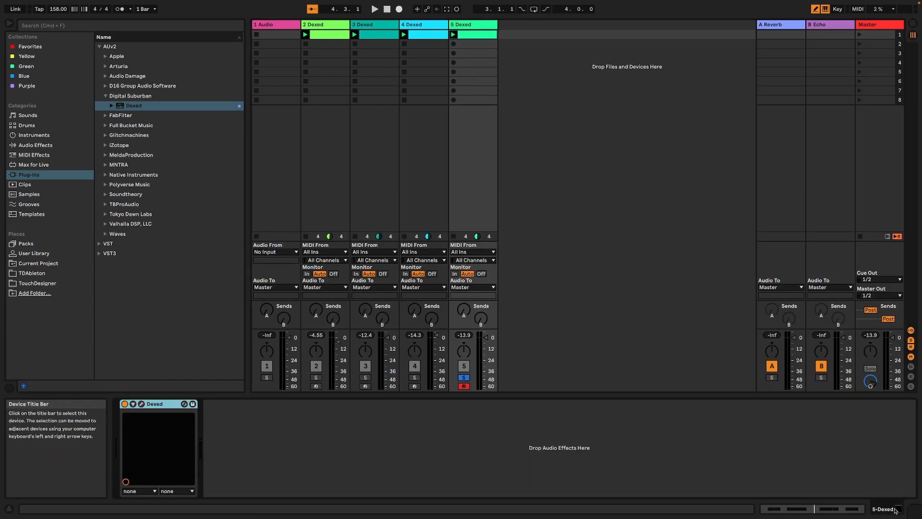
left_click(141, 405)
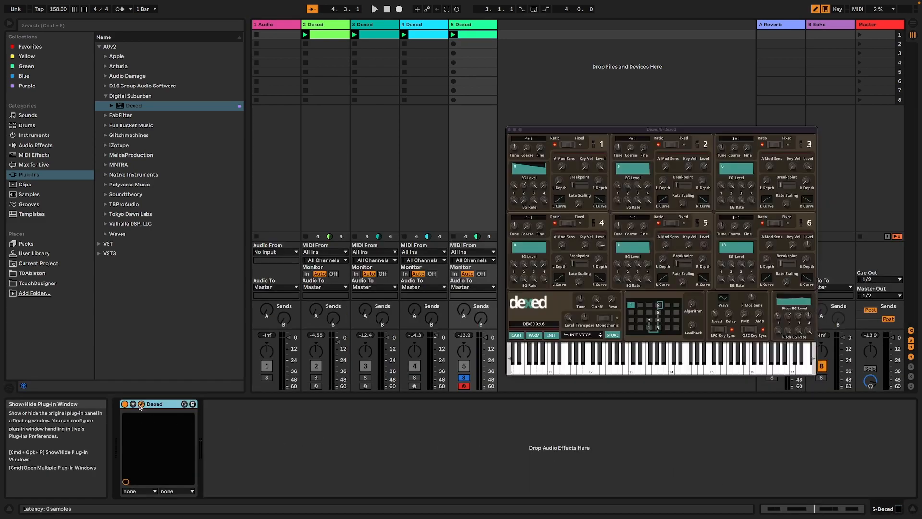
left_click(134, 405)
left_click(212, 404)
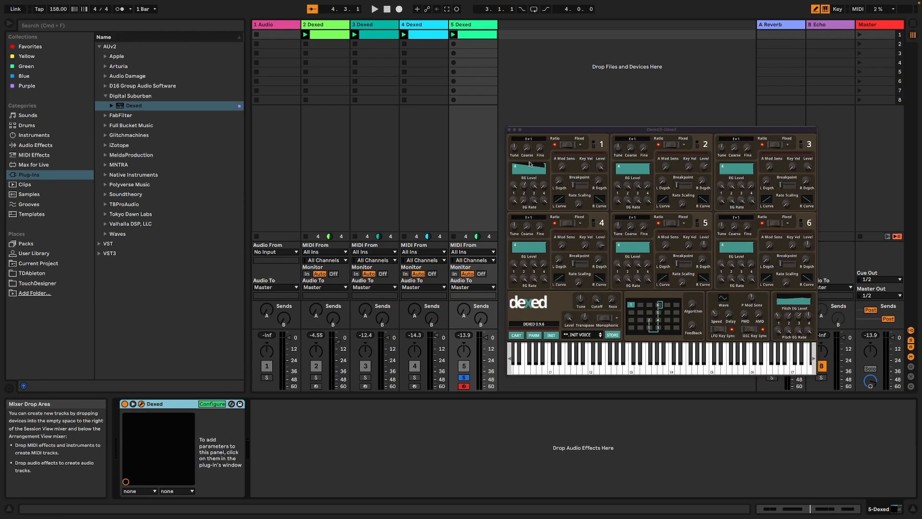
- Expose the output levels of OP2 to OP6, the algorithm and the feedback as Dexed device parameters, with the algorithm at 2
left_click(704, 167)
left_click(808, 168)
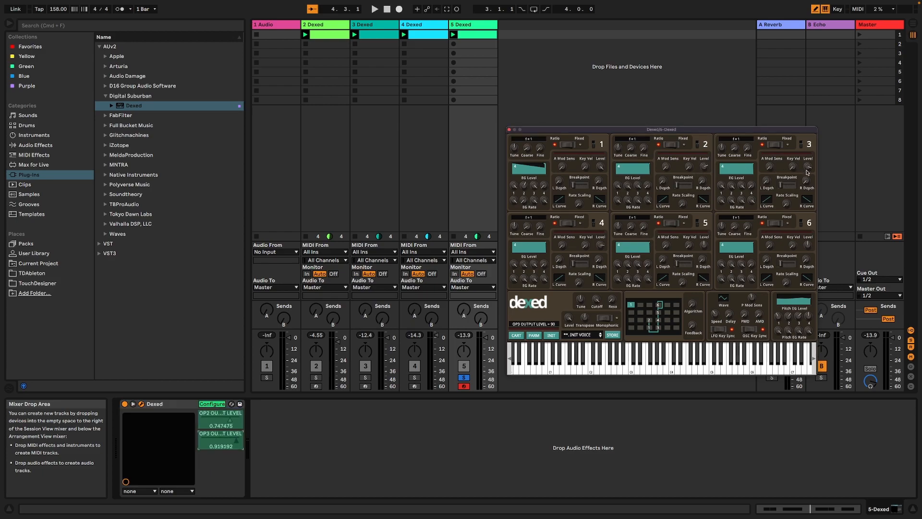
left_click(601, 245)
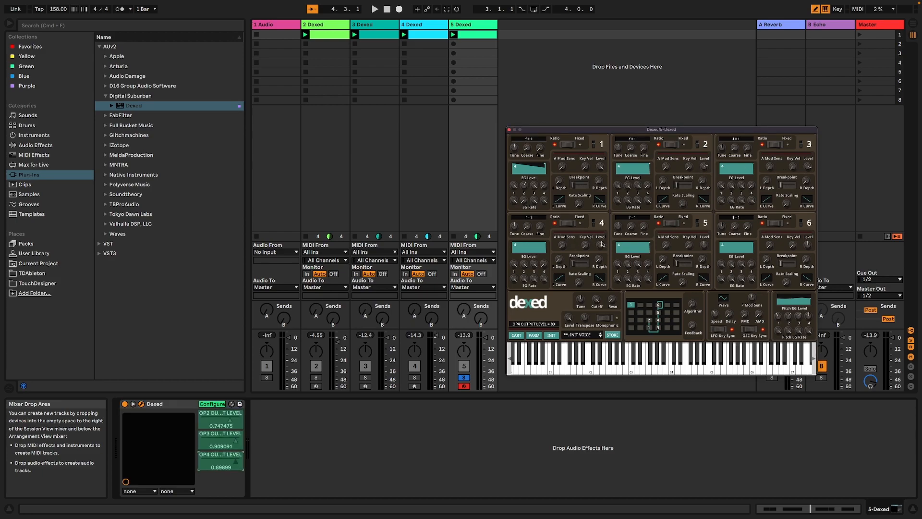
left_click(703, 246)
left_click(807, 244)
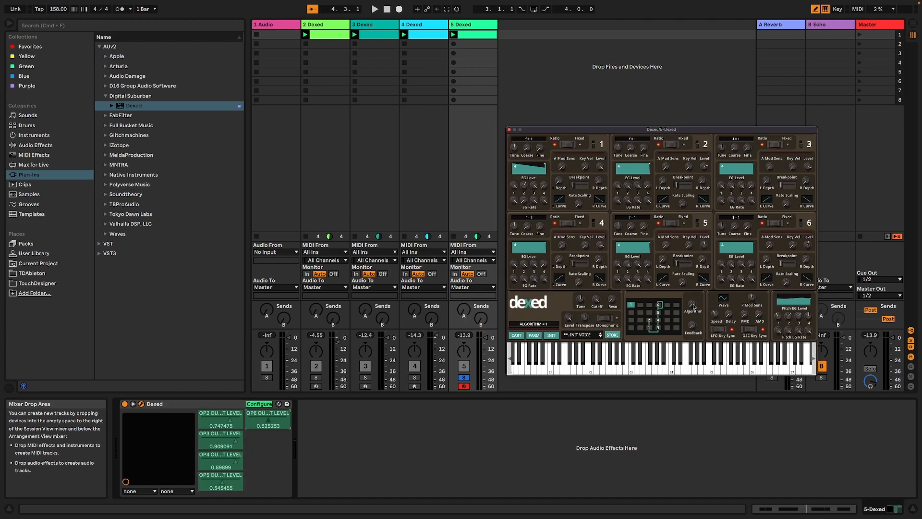
left_click_drag(693, 305, 693, 302)
left_click(692, 324)
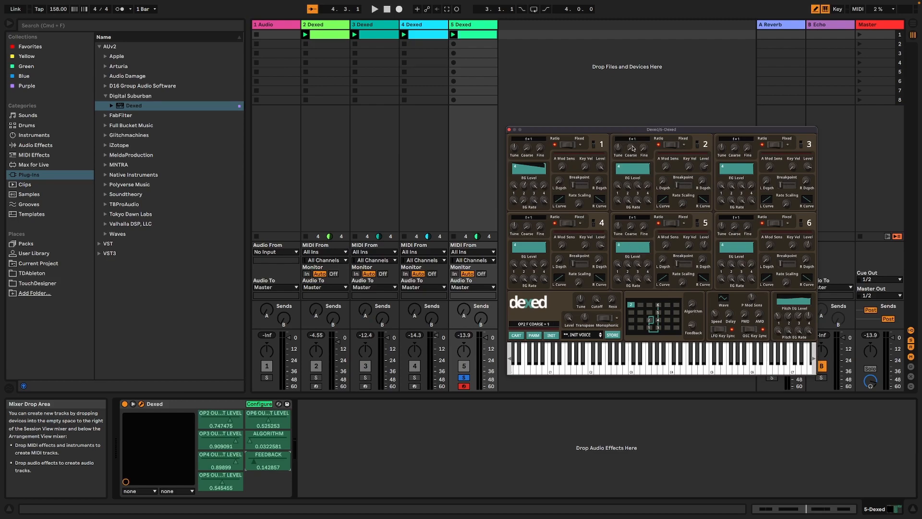
- Expose coarse and fine frequency for OP2 to OP6, setting their ratios to 2.1, 2.08, 2.06, 2.1 and 3.09
left_click_drag(643, 149, 644, 144)
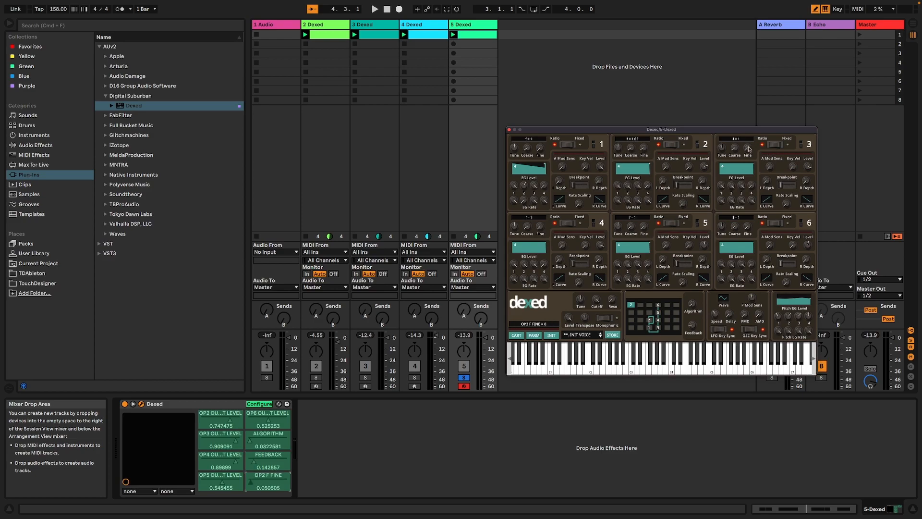
left_click_drag(747, 148, 748, 145)
left_click_drag(631, 148, 631, 145)
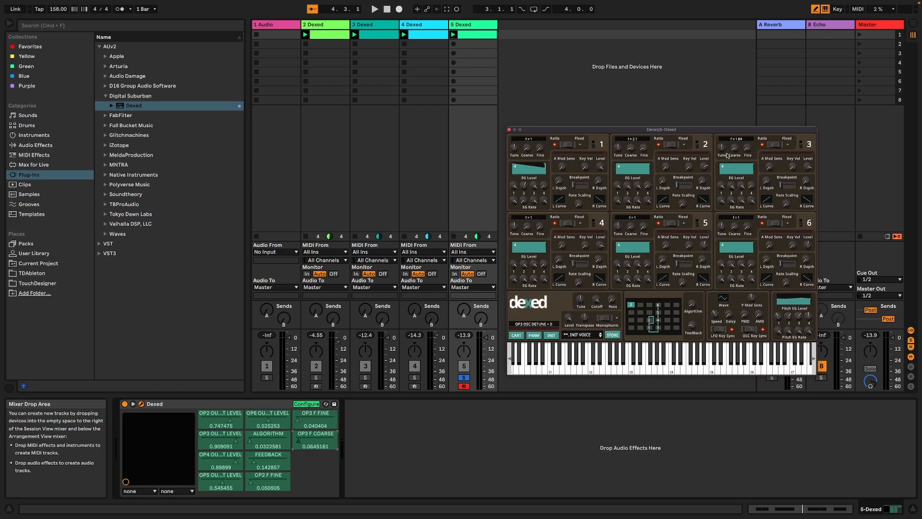
left_click_drag(734, 151, 735, 147)
left_click_drag(527, 230, 540, 228)
left_click_drag(629, 229, 645, 227)
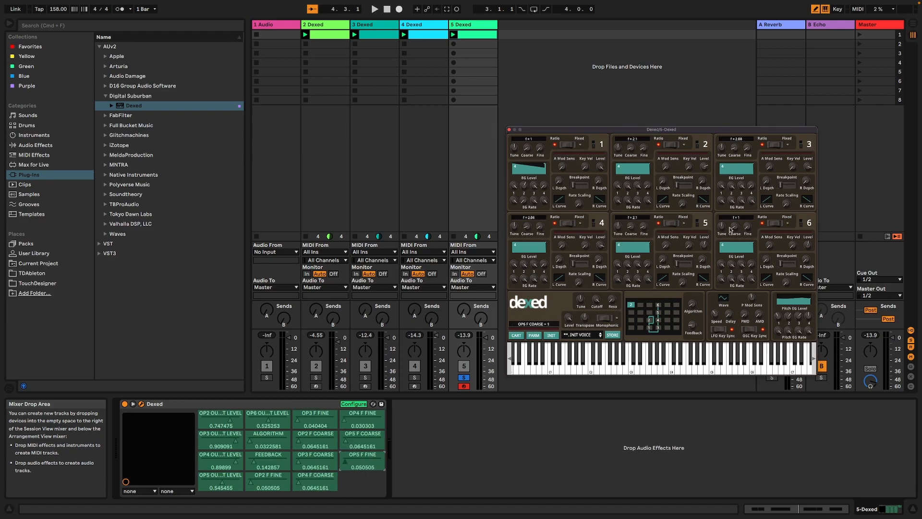
left_click_drag(734, 229, 748, 227)
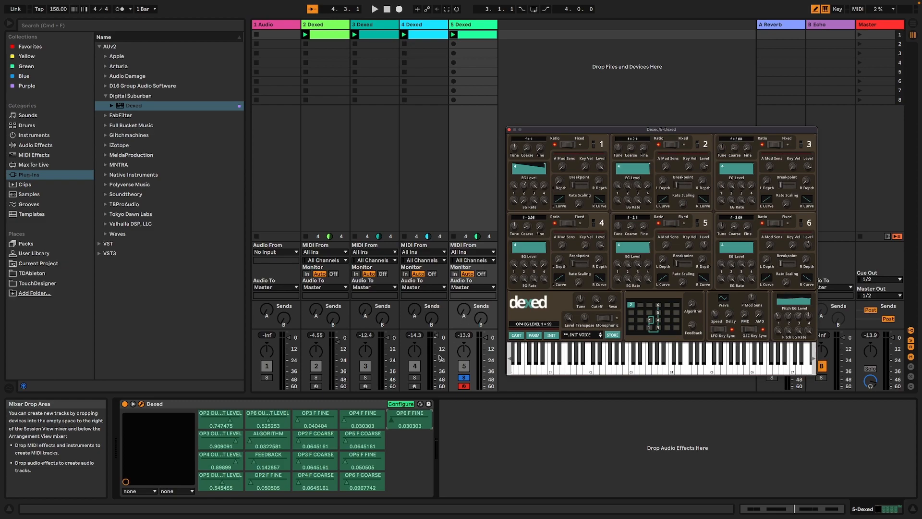
- End parameter configuration and switch OP2 through OP6 from ratio to fixed frequency mode
left_click(400, 404)
left_click(579, 222)
left_click(673, 223)
left_click(783, 223)
left_click(781, 144)
left_click(672, 145)
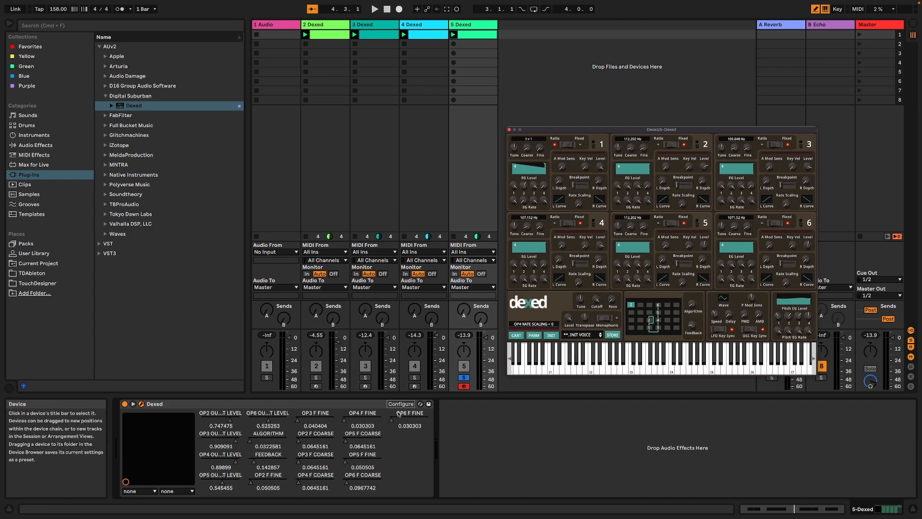
- Add Transpose to the configured Dexed parameters with its value at -1, and end parameter configuration
left_click(401, 404)
left_click_drag(583, 321, 582, 323)
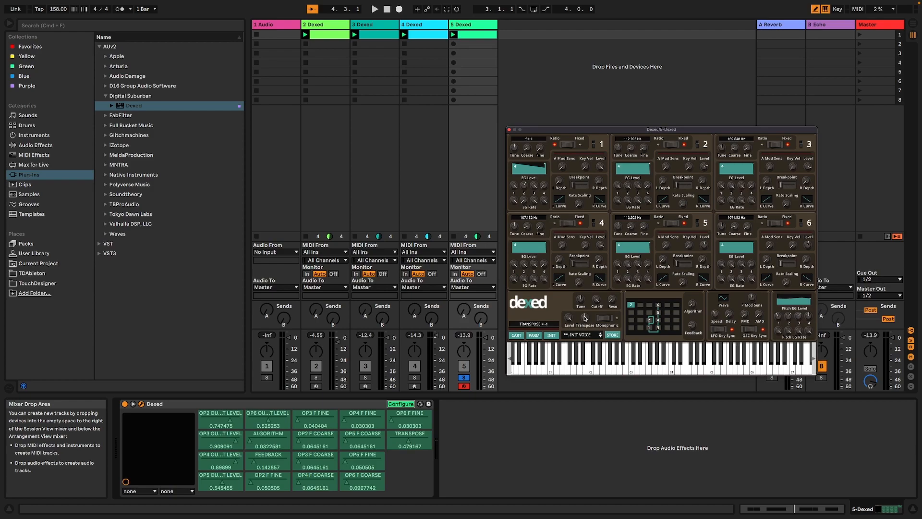
left_click(401, 404)
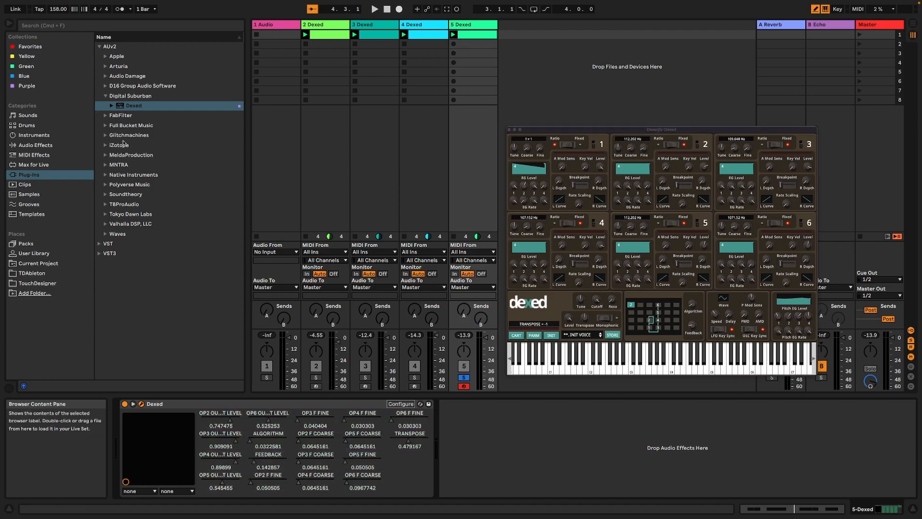
- Find the TFP - Expression Control Max for Live device and load it before Dexed on the fifth track
left_click(77, 155)
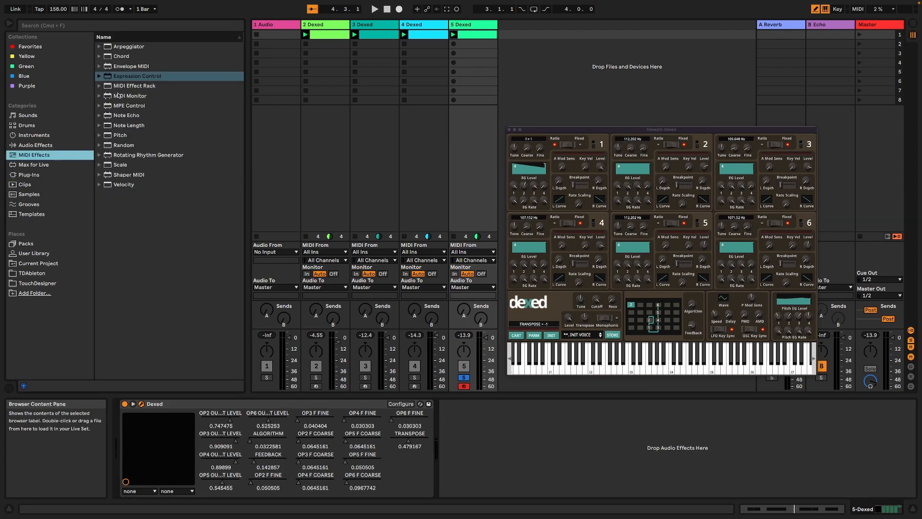
left_click(34, 174)
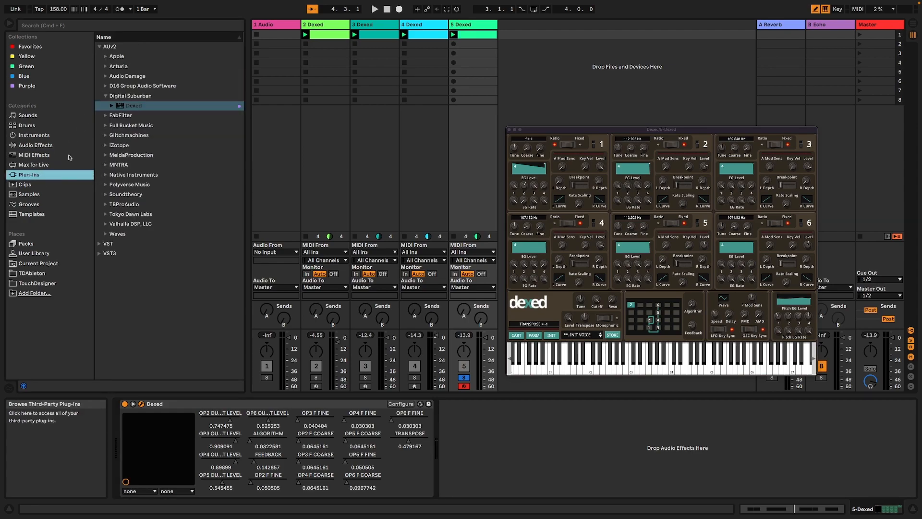
left_click(42, 165)
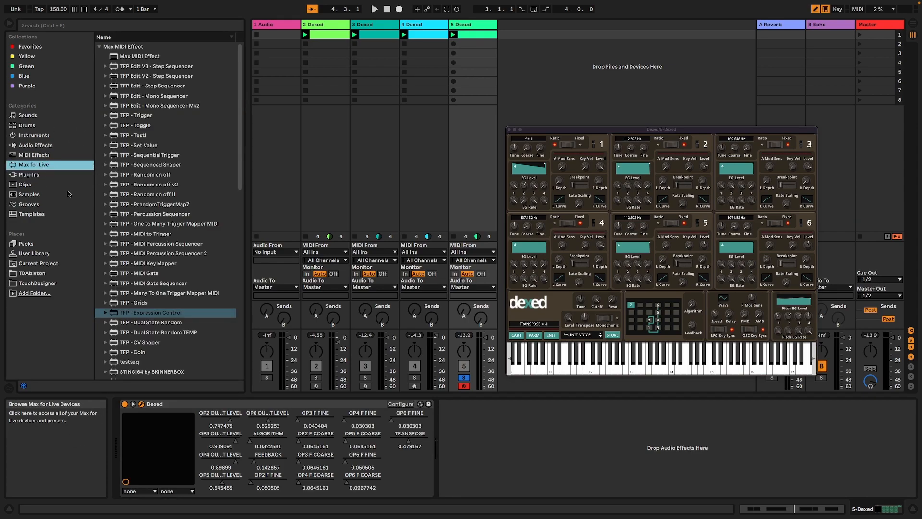
double_click(165, 313)
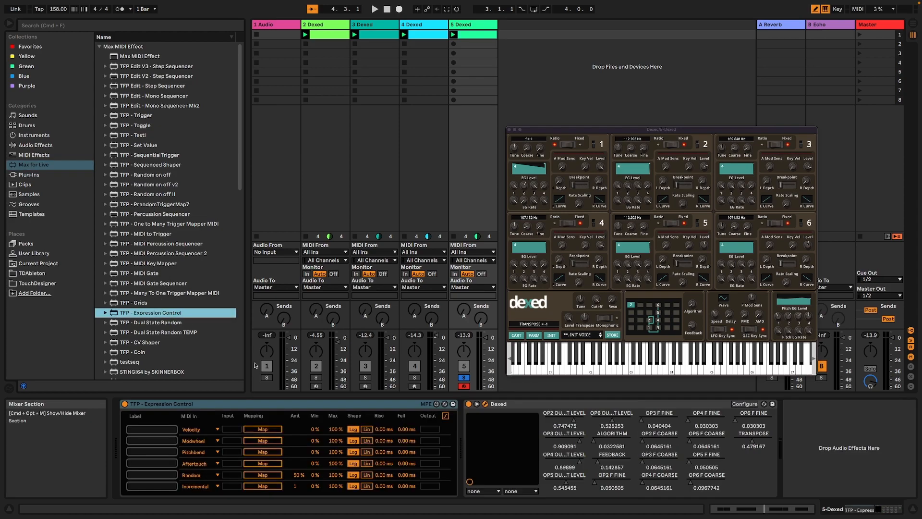
- Label the first Expression Control row "OP2 Level" and map it to Dexed's OP2 output level
left_click(159, 427)
type("OP2 Level")
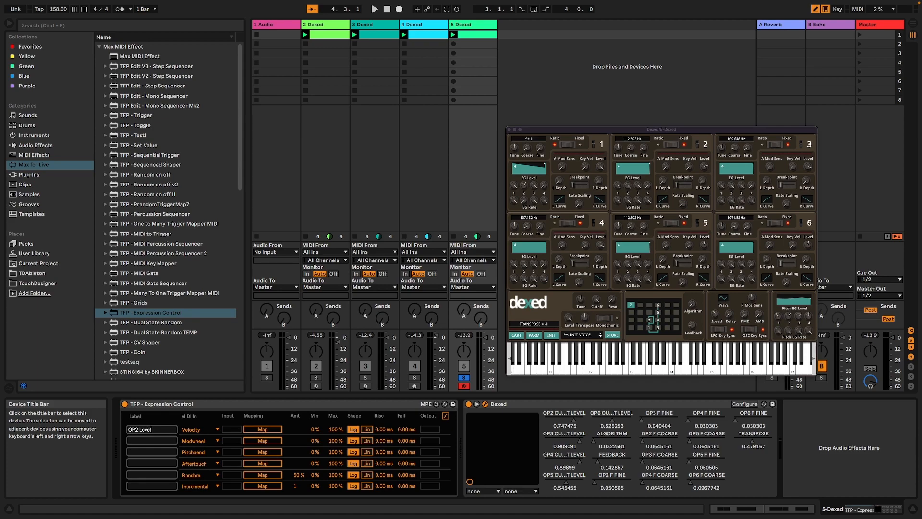
key("Return")
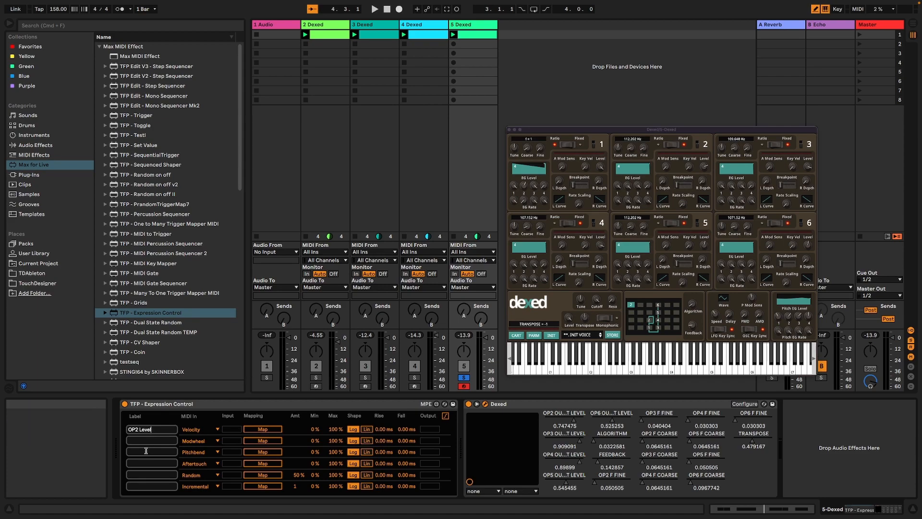
left_click(263, 430)
left_click(574, 420)
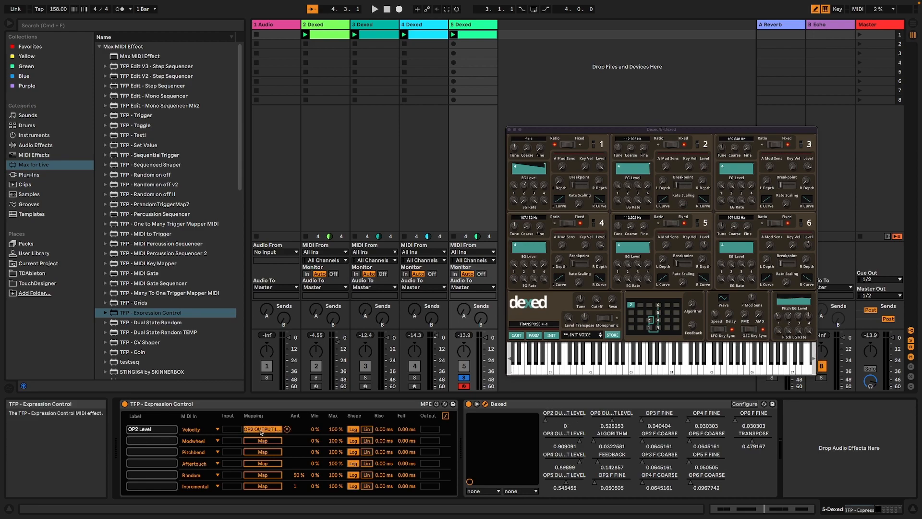
- Set the source of the first two Expression Control rows to Random and label the second row "OP3 Level"
left_click(218, 430)
left_click(202, 399)
left_click(205, 441)
left_click(202, 410)
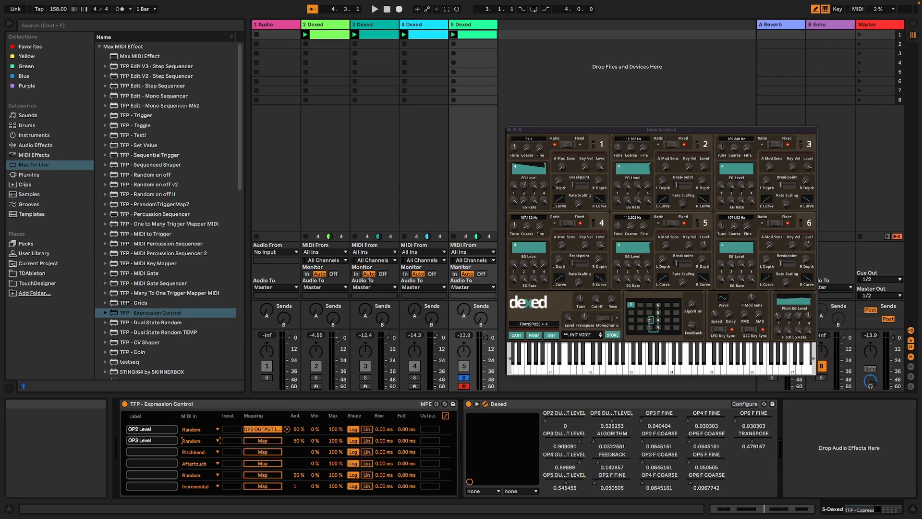
- Map the OP3 Level row to Dexed's OP3 output level, and set up the third row as "OP4 Level" with source Random, mapped to OP4 output level
left_click(260, 441)
left_click(561, 442)
left_click(159, 450)
type("OP4 Level")
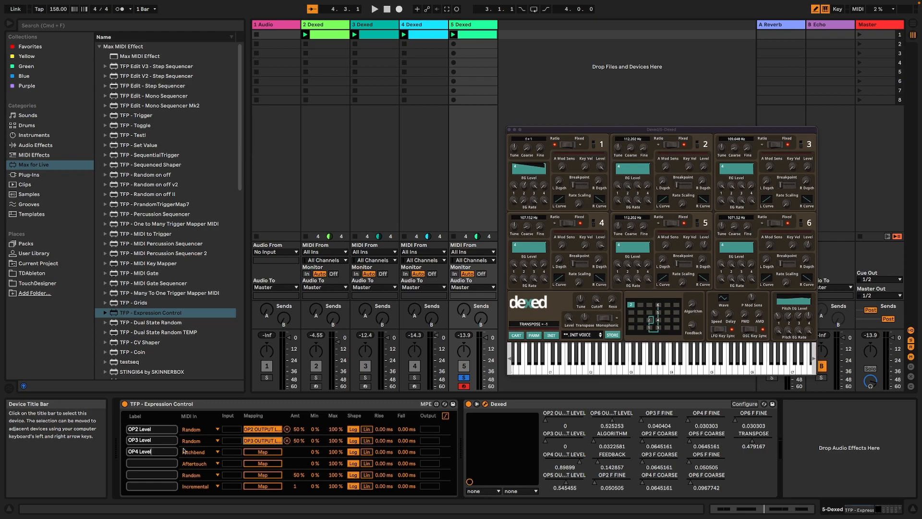
left_click(272, 451)
left_click(546, 460)
left_click(201, 452)
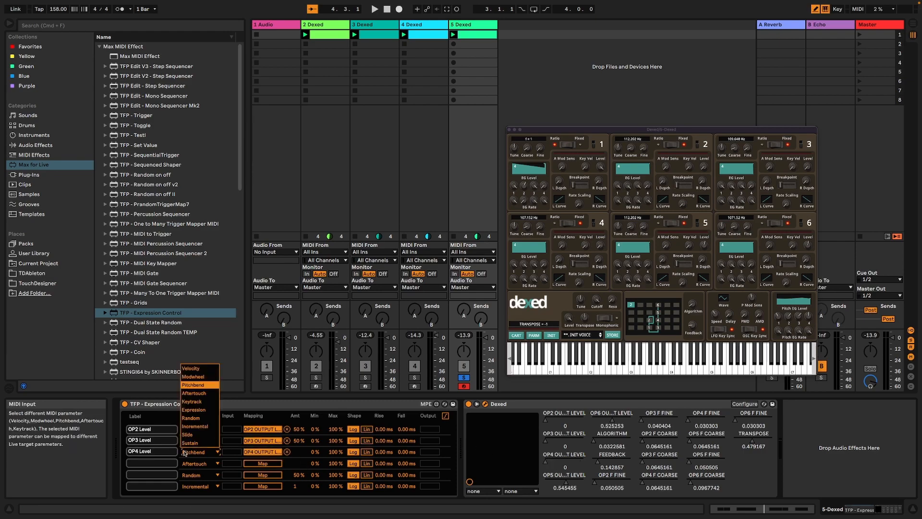
left_click(193, 418)
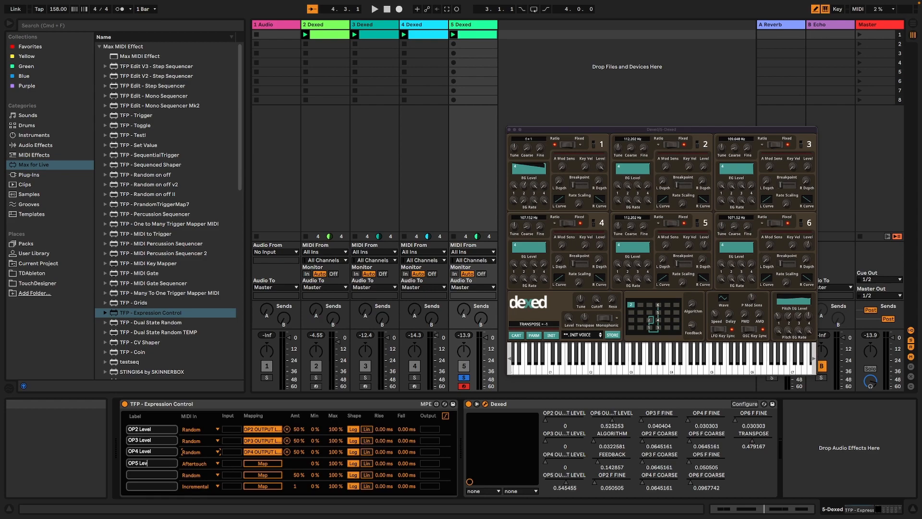
- Set the source of the fourth row, labelled "OP5 Level", to Random and map it to Dexed's OP5 output level
left_click(197, 464)
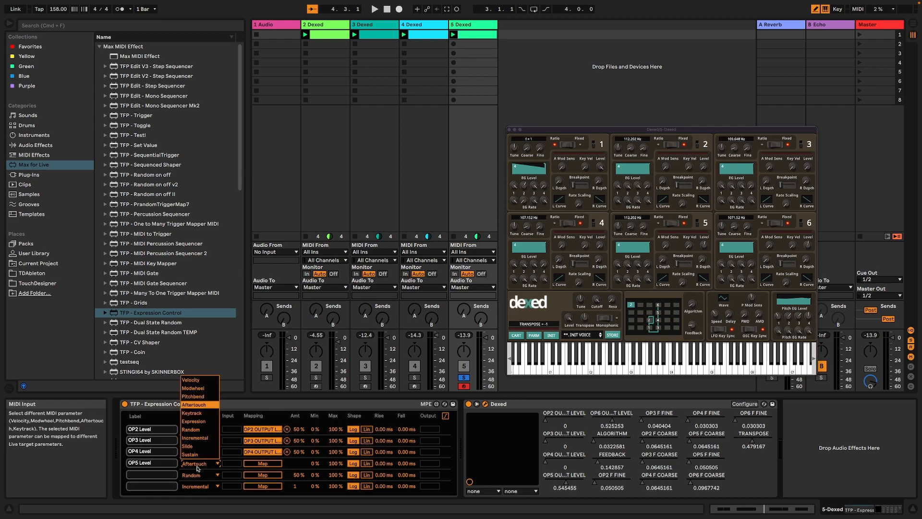
left_click(196, 430)
left_click(250, 462)
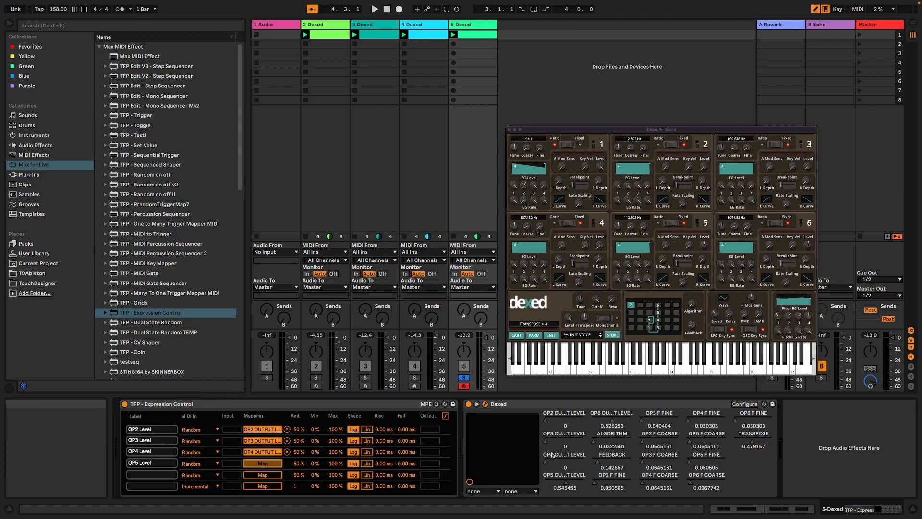
left_click(557, 477)
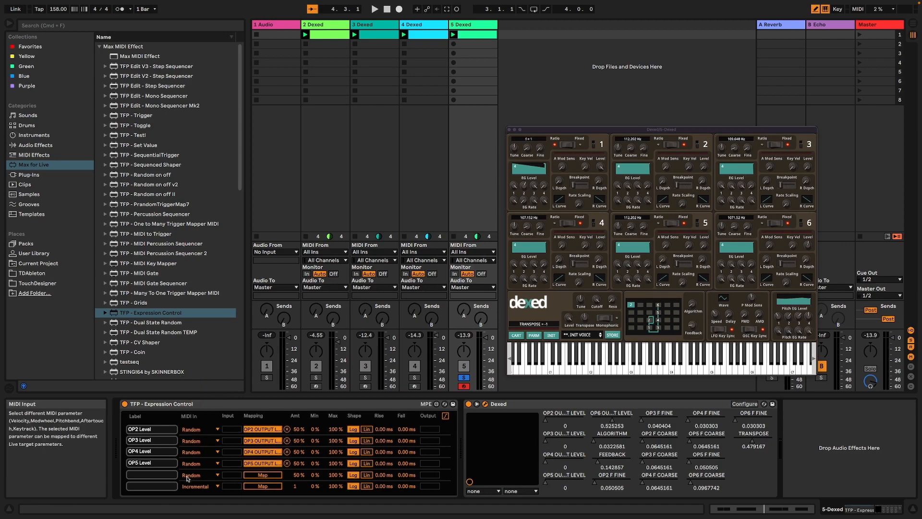
- Label the fifth Expression Control row "OP6 Level" and map it to Dexed's OP6 output level
left_click(154, 474)
type("OP6 Level")
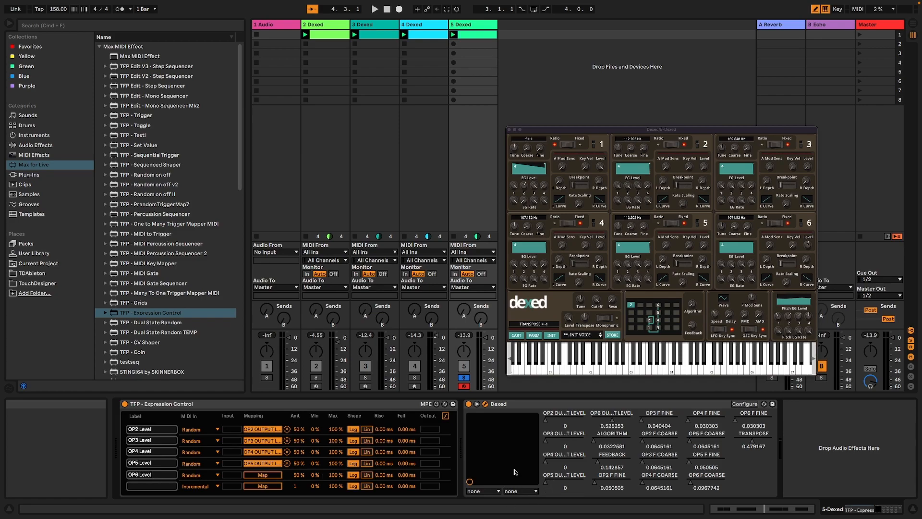
key("Return")
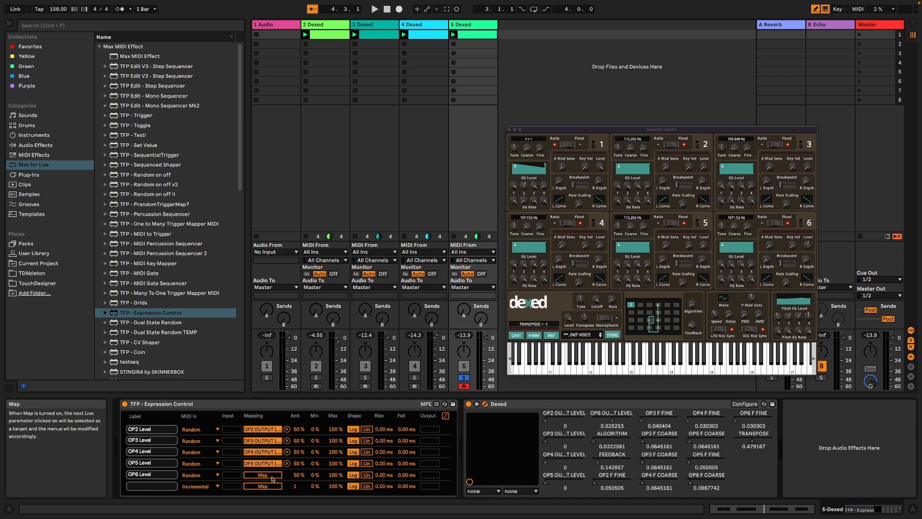
left_click(263, 474)
left_click(604, 420)
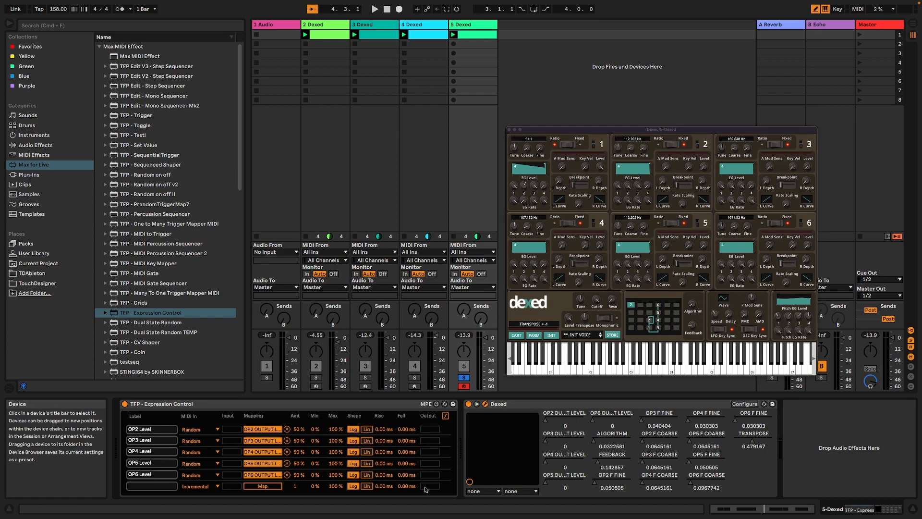
- Label the sixth Expression Control row "Algo", map it to Dexed's Algorithm parameter and set its source to Random
left_click(142, 486)
type("Algorith")
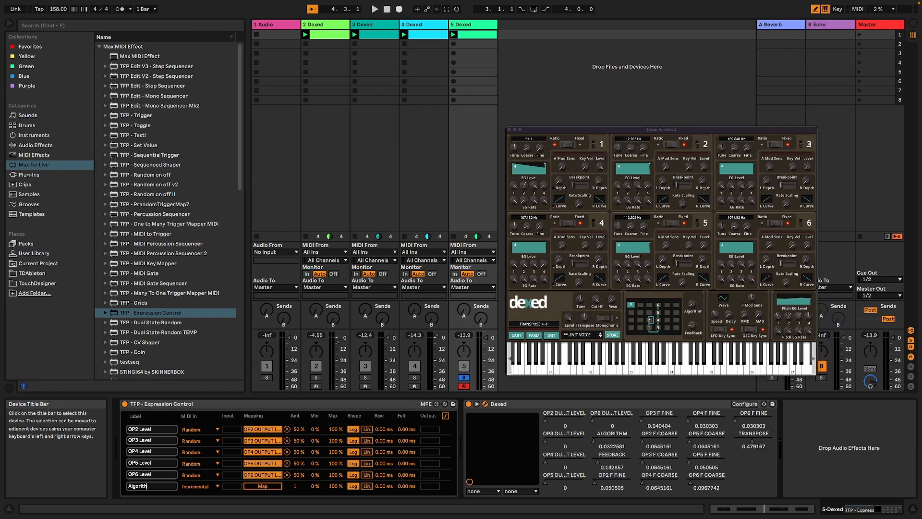
left_click(263, 486)
left_click(603, 445)
left_click(199, 486)
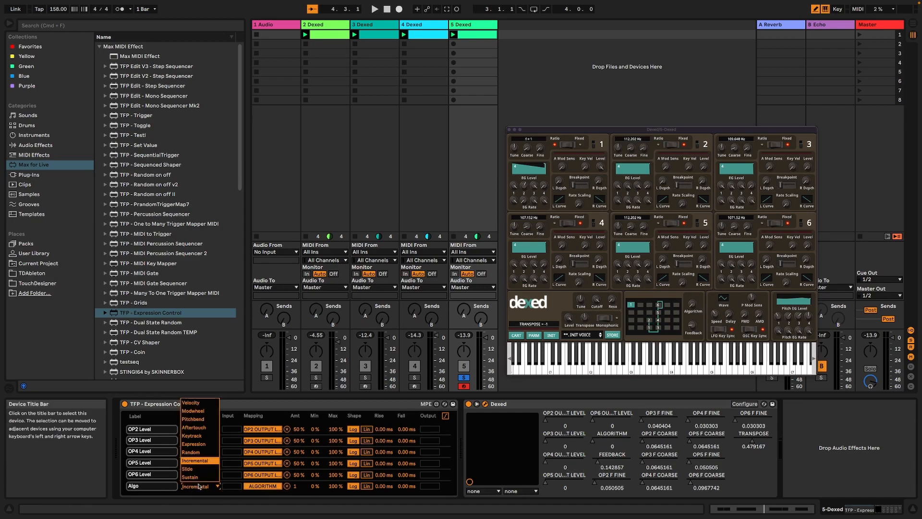
left_click(191, 452)
- Add a second TFP - Expression Control before Dexed and set the source of all its rows to Random
double_click(155, 313)
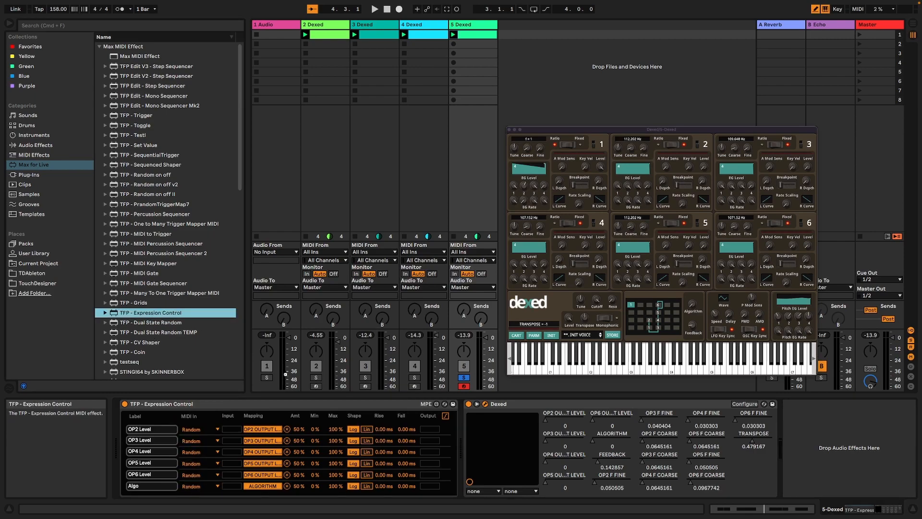
left_click(523, 438)
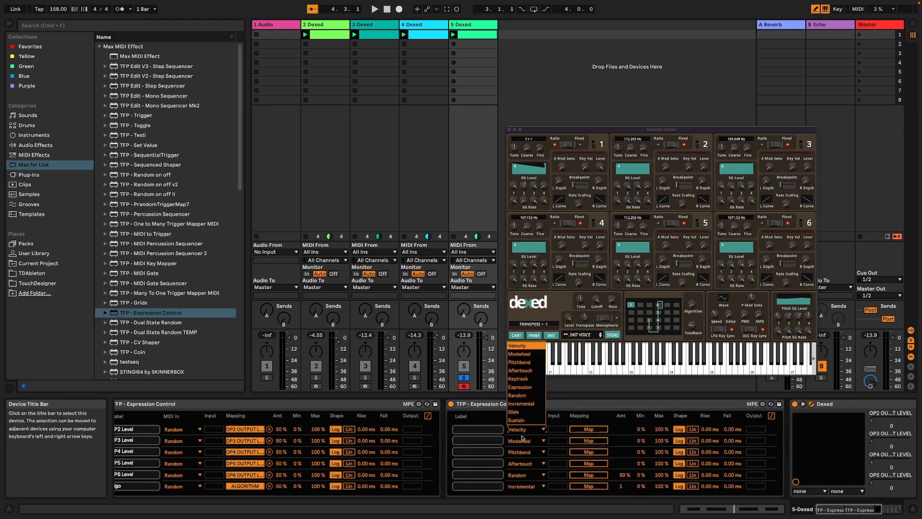
left_click(518, 396)
left_click(521, 441)
left_click(519, 419)
left_click(517, 453)
left_click(520, 418)
left_click(527, 441)
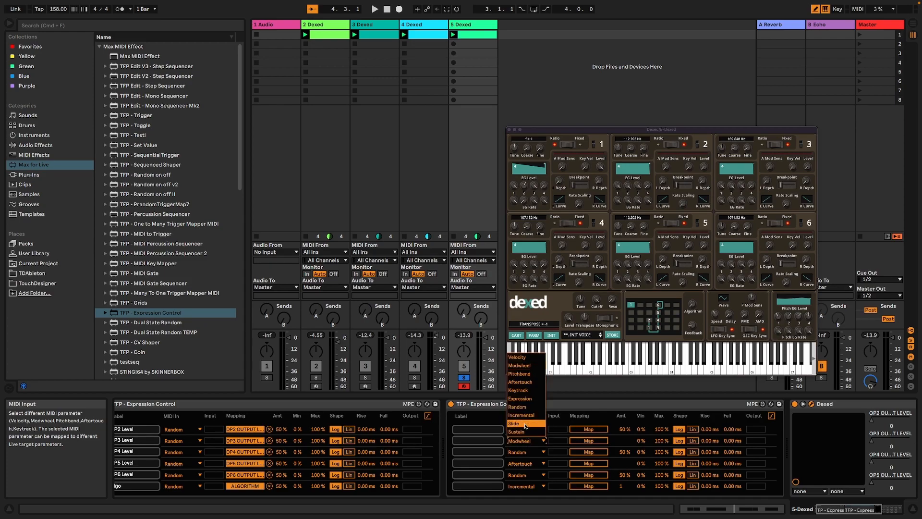
left_click(523, 409)
left_click(519, 464)
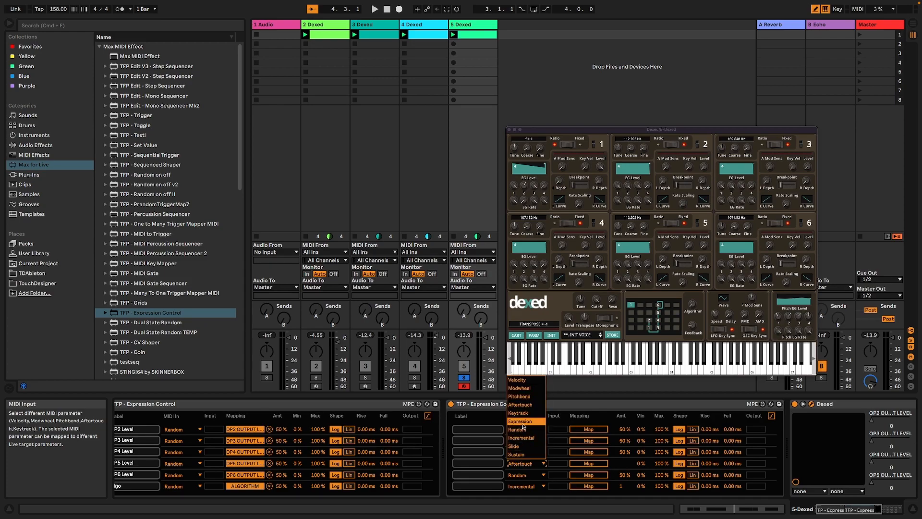
left_click(521, 426)
left_click(521, 487)
left_click(523, 452)
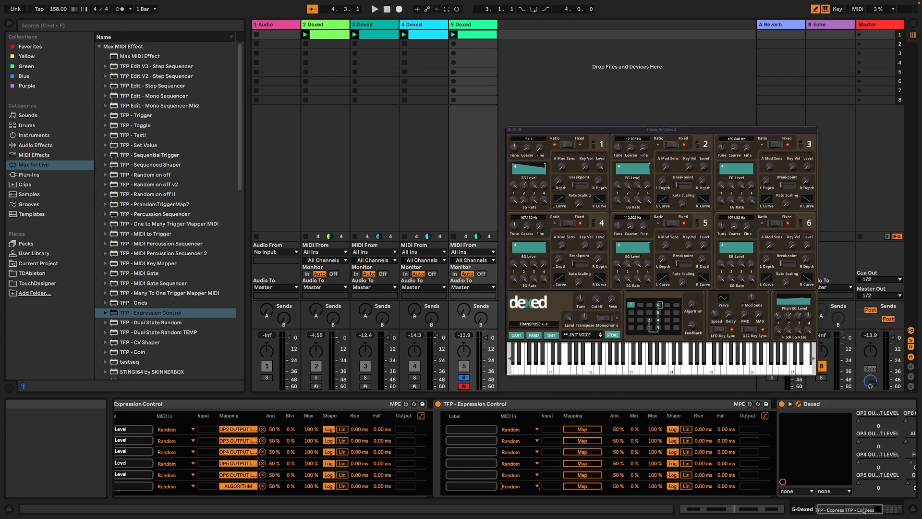
- Map the second Expression Control's first row to Dexed's Feedback parameter and label it "Feedback"
left_click(880, 510)
left_click(387, 430)
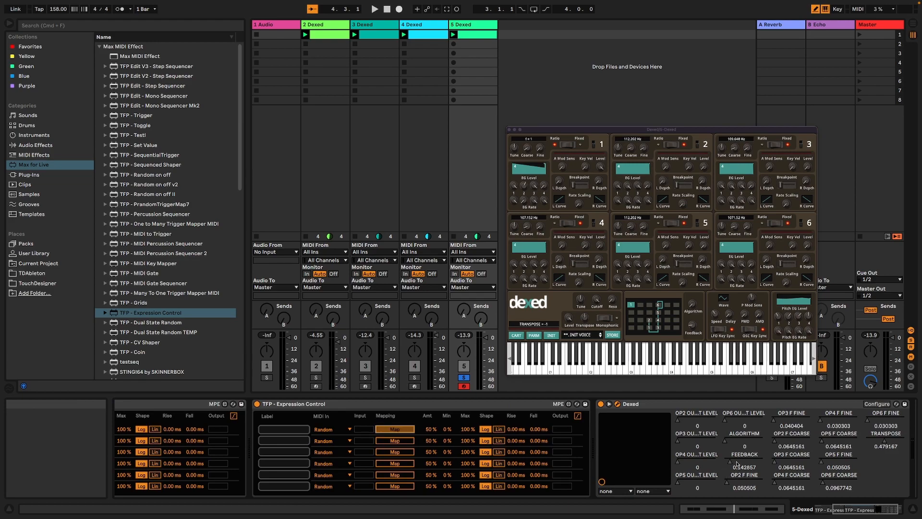
left_click(732, 466)
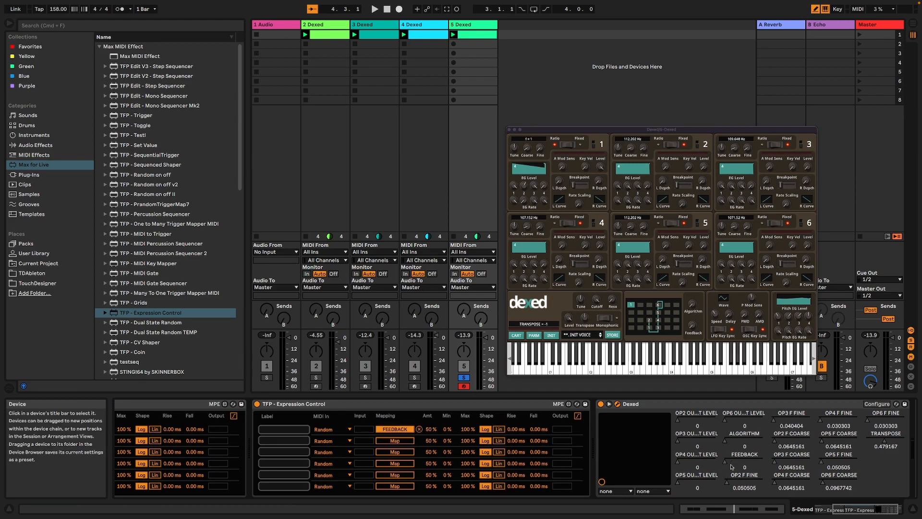
type("Feedback")
- Label the second row of the new Expression Control "OP2 Fine tune" and map it to Dexed's OP2 F Fine
left_click(288, 441)
type("OP2 F")
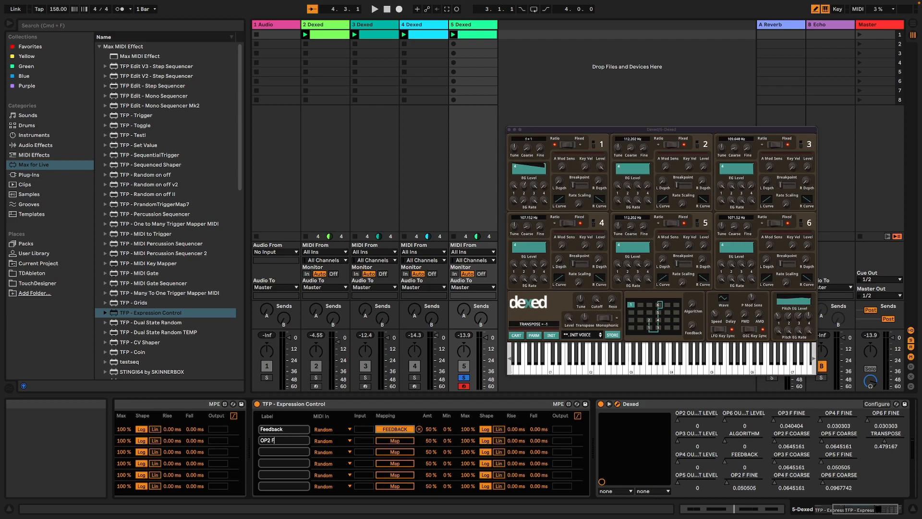
type("inetune")
left_click(395, 441)
left_click(744, 476)
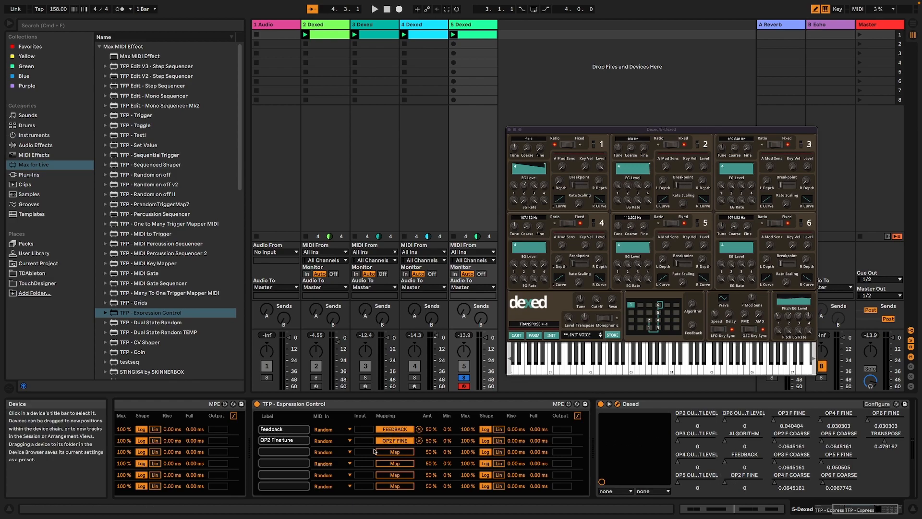
- Label the third row of the new Expression Control "OP3 Fine tune" and map it to Dexed's OP3 F Coarse
left_click(290, 449)
type("OP3 F")
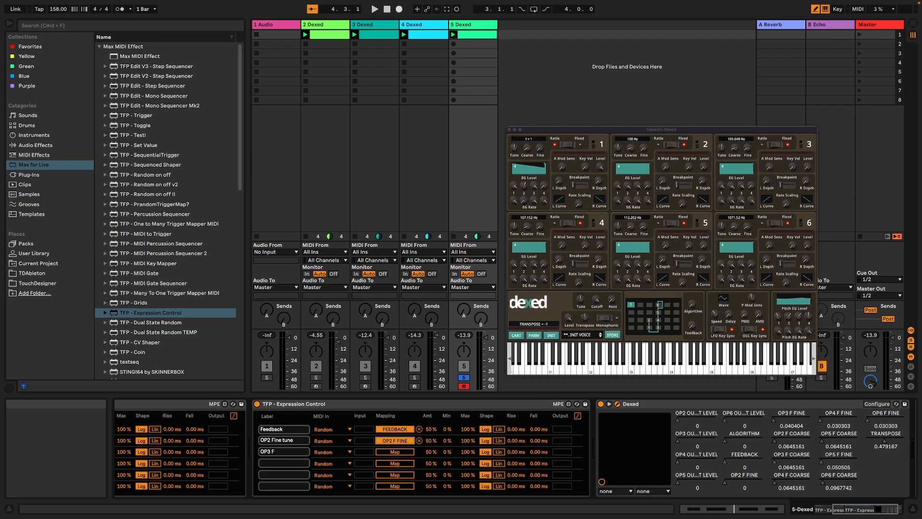
type("inetun")
type("une")
left_click(395, 452)
left_click(781, 460)
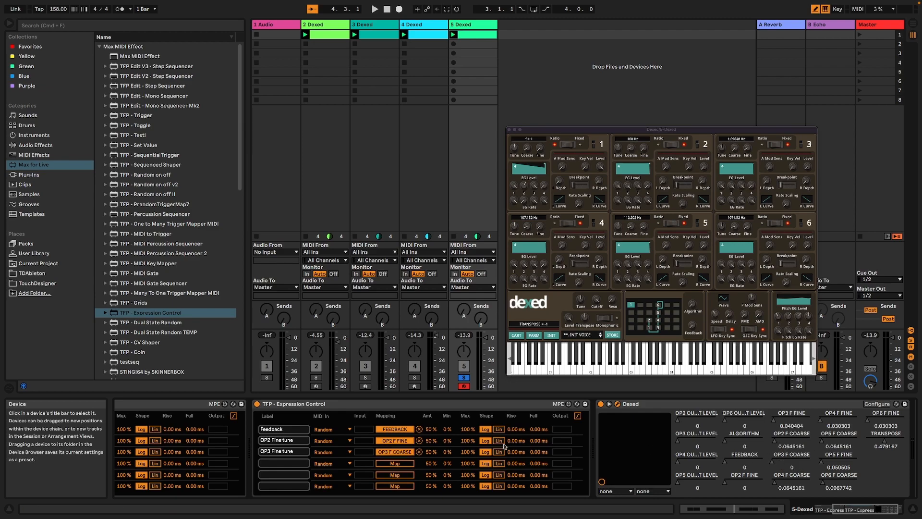
left_click(279, 461)
type("OP")
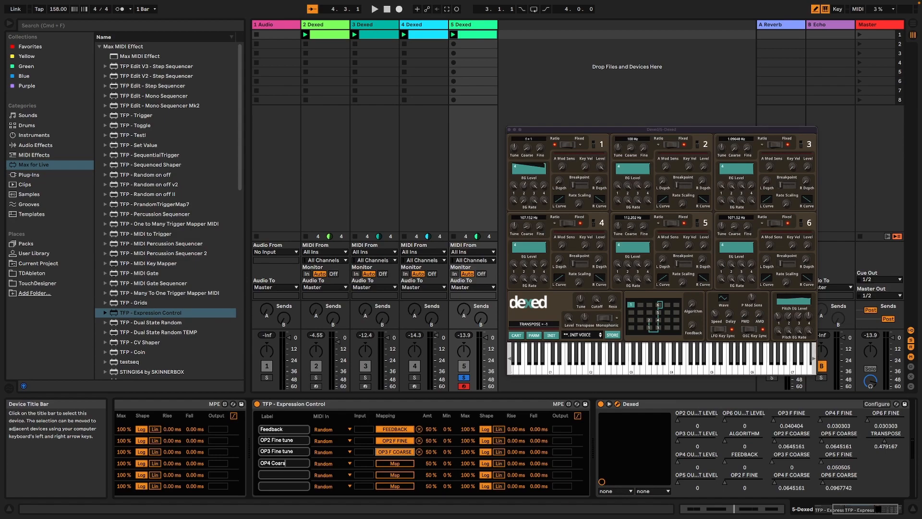
type("4 Co")
key("BackSpace")
key("BackSpace")
key("BackSpace")
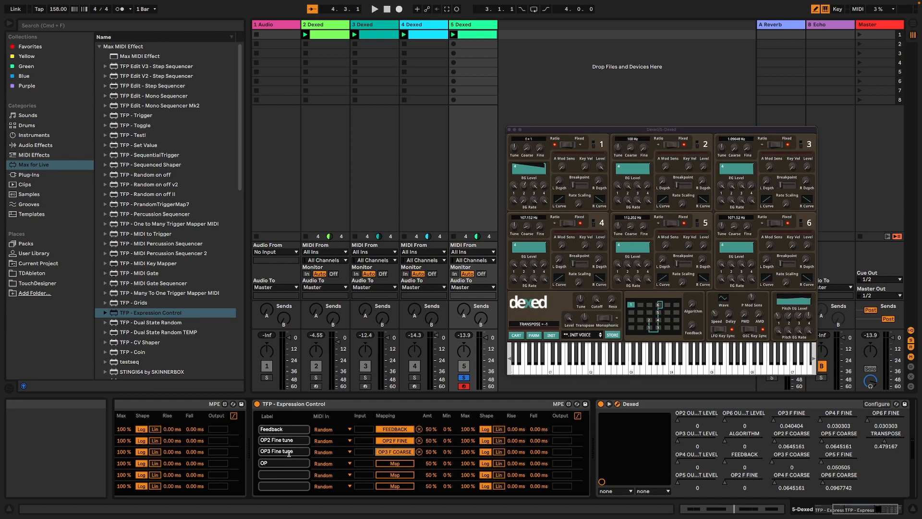
- Label the fourth row of the new Expression Control "OP2 Coarse tune" and map it to Dexed's OP2 F Coarse
left_click_drag(280, 460, 249, 464)
type("OP2 Coarse tune")
left_click(395, 463)
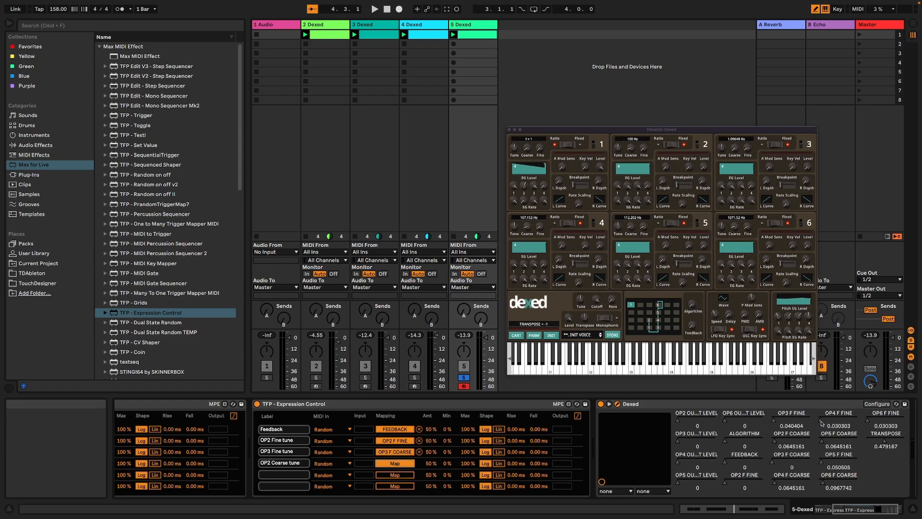
left_click(786, 443)
- Label the fifth row of the new Expression Control "OP3 Coarse tune" and map it to Dexed's OP4 F Coarse
left_click(280, 473)
type("OP3 Fine t")
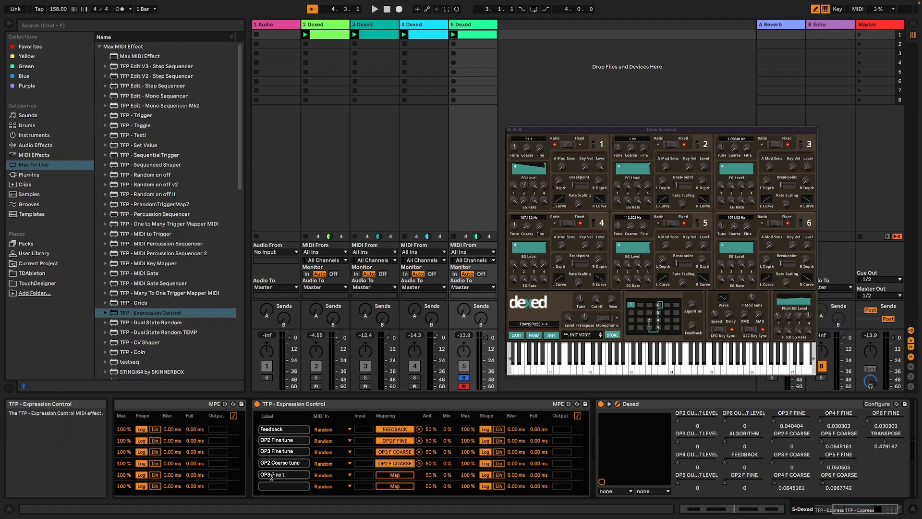
left_click_drag(274, 474, 293, 475)
key("BackSpace")
key("BackSpace")
key("BackSpace")
type("Coarse tune")
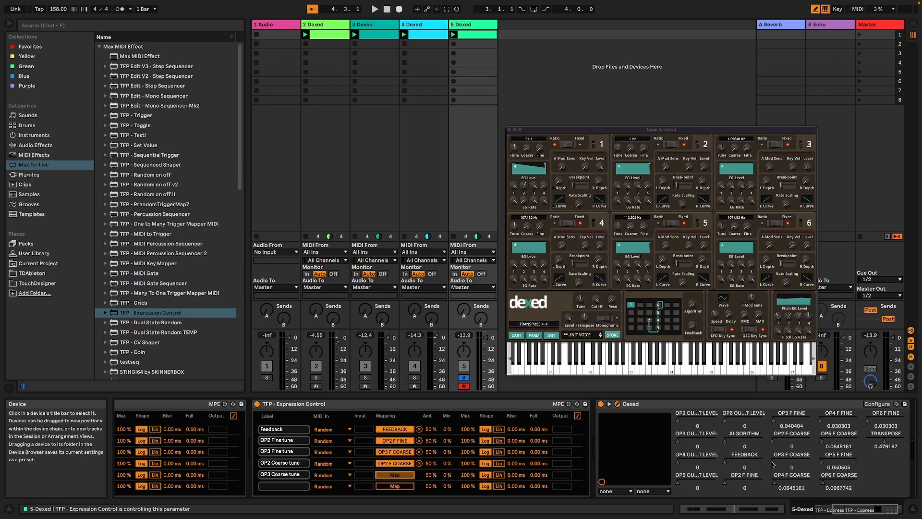
left_click(775, 480)
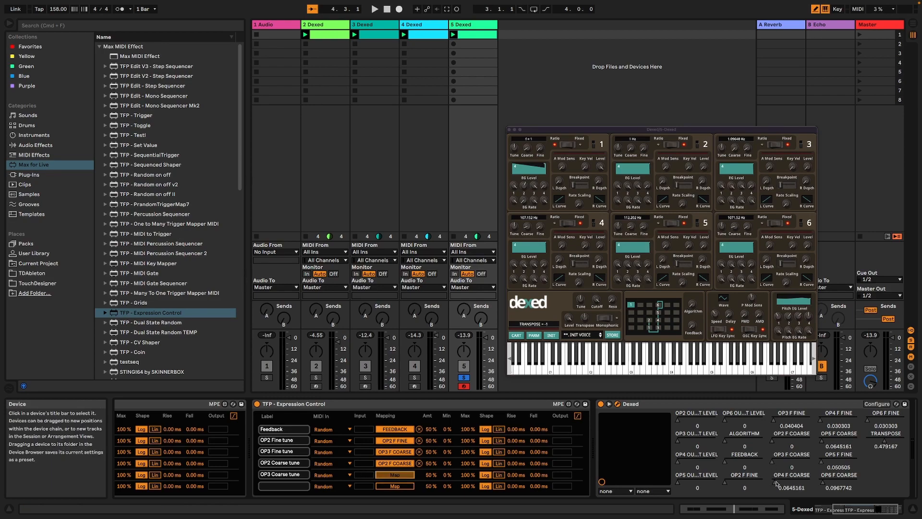
double_click(283, 474)
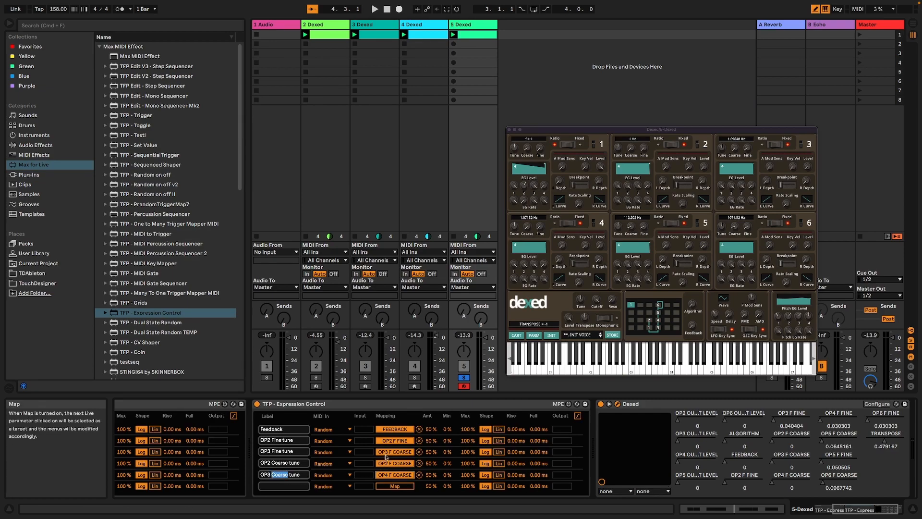
- In the Expression Control device, remap the OP3 Fine tune row to OP3 F FINE and the OP3 Coarse tune row to OP3 F COARSE
left_click(419, 452)
left_click(790, 422)
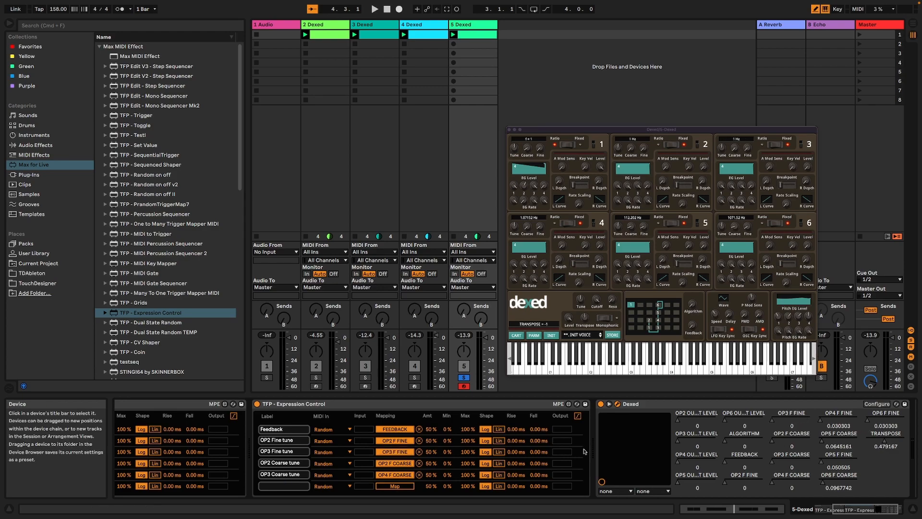
left_click(419, 475)
left_click(401, 476)
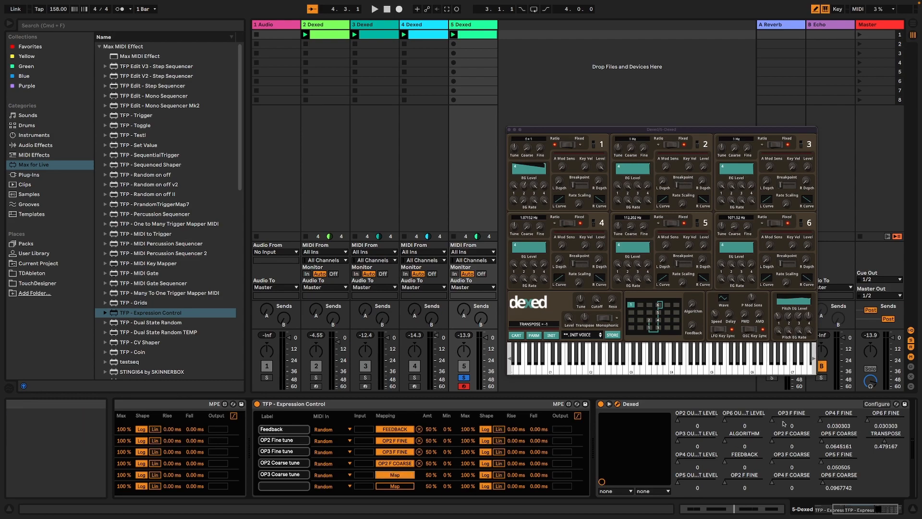
left_click(783, 456)
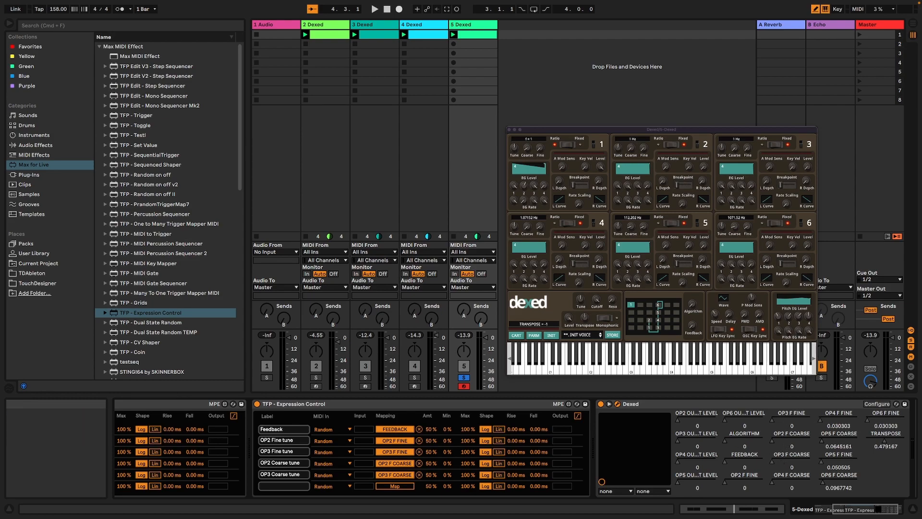
- Label the sixth Expression Control row "OP4 Coarse tune" and map it to Dexed's OP4 F COARSE parameter
left_click(276, 486)
type("OP4 Coarse tune")
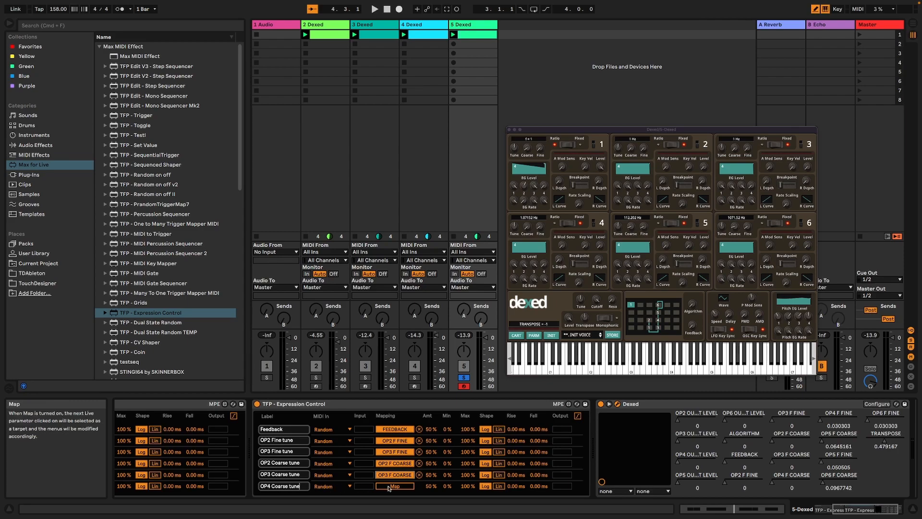
left_click(789, 486)
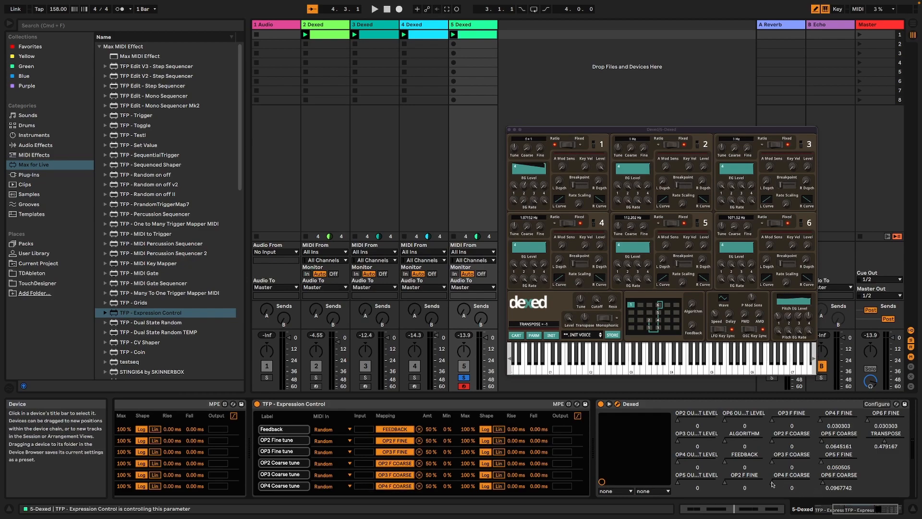
- Duplicate the completed Expression Control device and clear all six parameter mappings in the copy
left_click(430, 406)
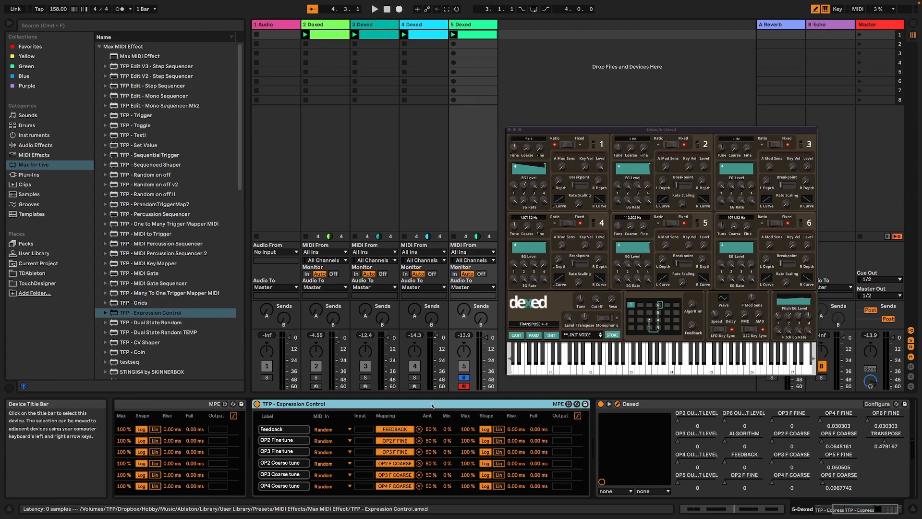
key("super+d")
scroll(789, 495, "right", 4)
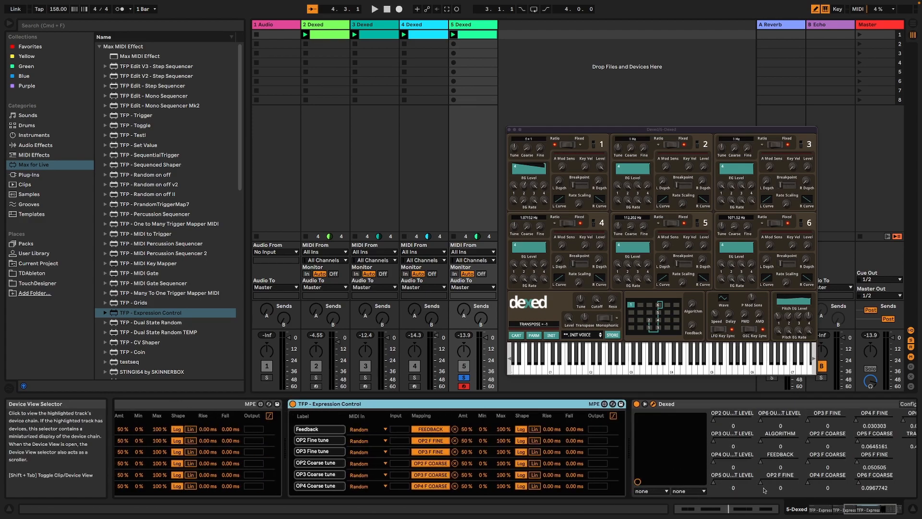
left_click(455, 429)
left_click(455, 441)
left_click(455, 452)
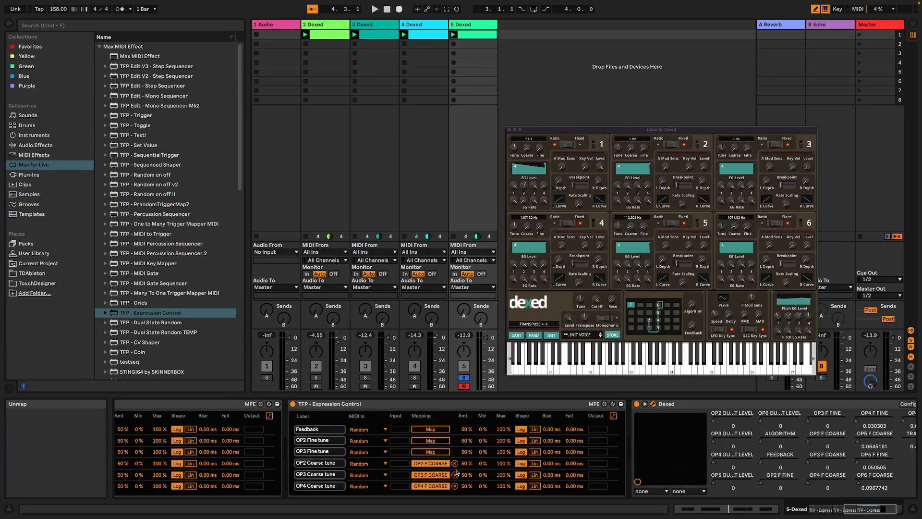
left_click(455, 463)
left_click(455, 474)
left_click(454, 487)
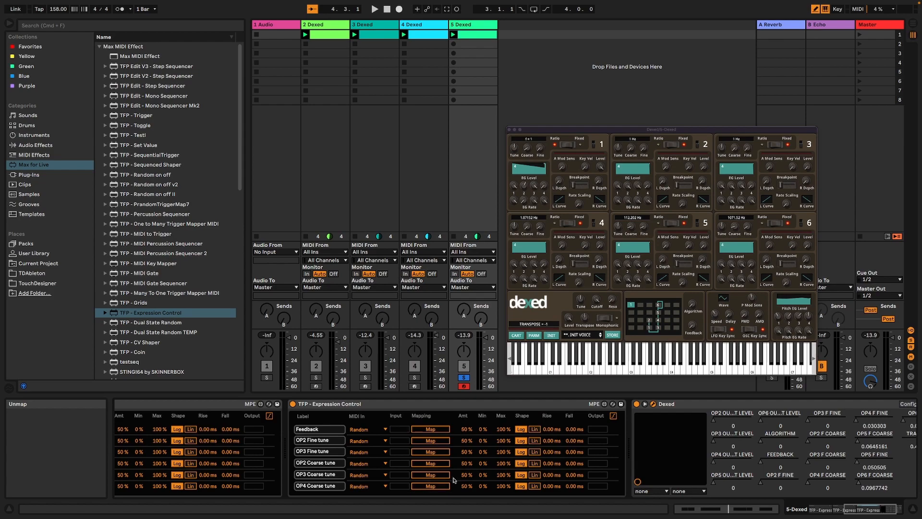
- Relabel the first row of the duplicated device "OP4 Fine tune" and map it to OP4 F FINE
left_click_drag(333, 428, 279, 427)
type("OP4 Fine tune")
left_click(431, 429)
left_click(861, 419)
- Relabel the second row "OP5 Coarse" and map it to Dexed's OP5 F COARSE parameter
left_click(335, 440)
type("O")
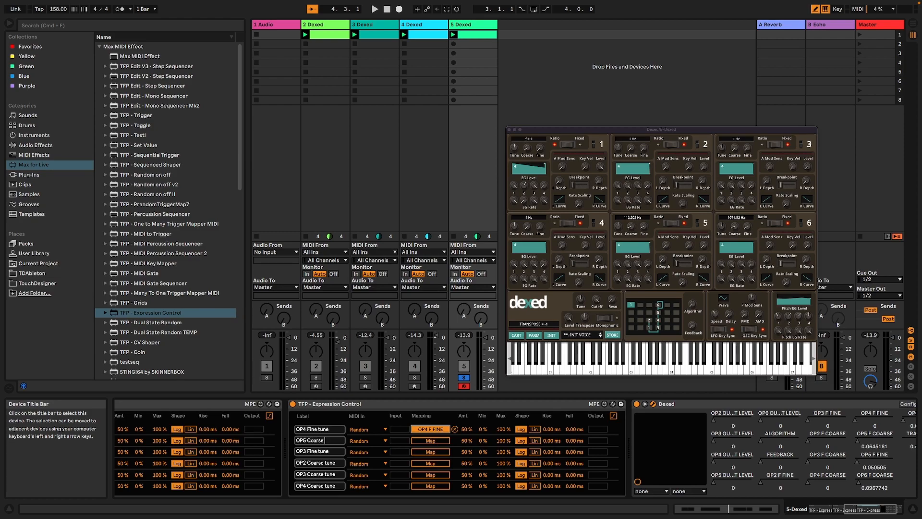
left_click(431, 440)
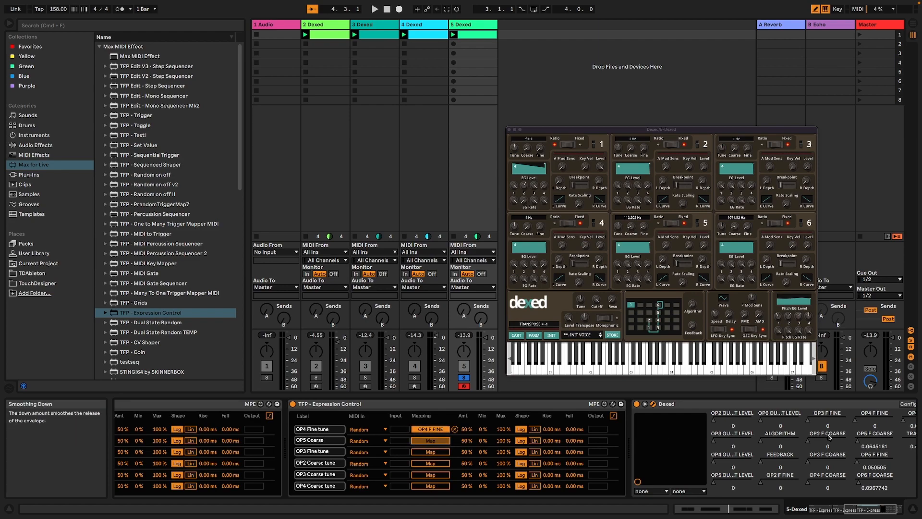
left_click(858, 444)
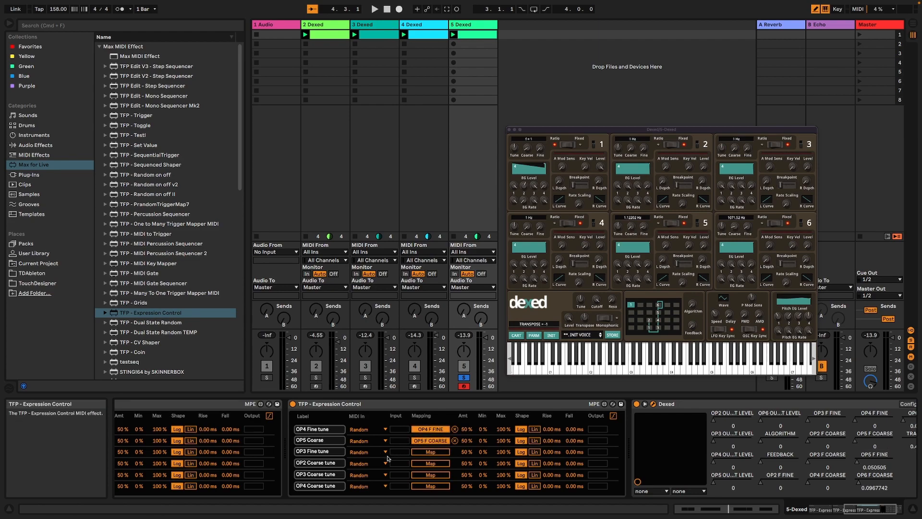
- Relabel the third row "OP5 Fine tune", mapped to OP5 F FINE, and complete the second row's label as "OP5 Coarse tune"
left_click(319, 452)
type("O")
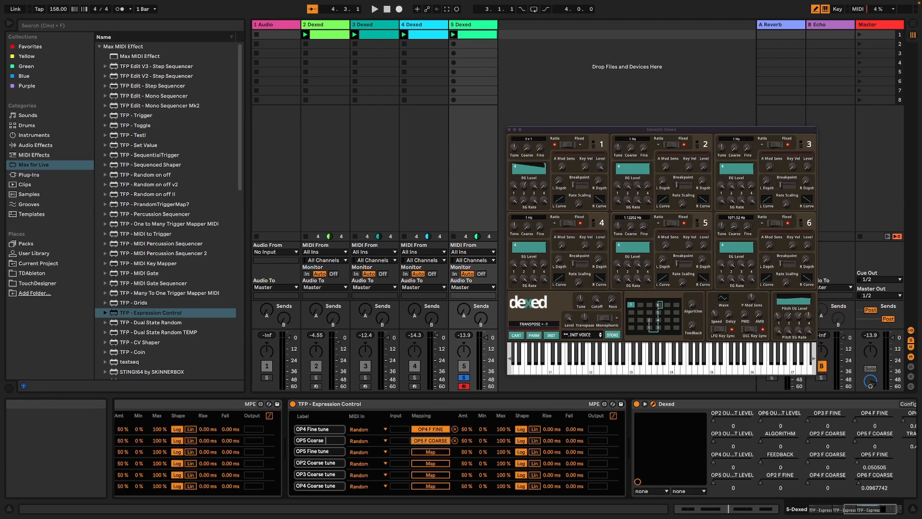
type("une")
left_click(431, 452)
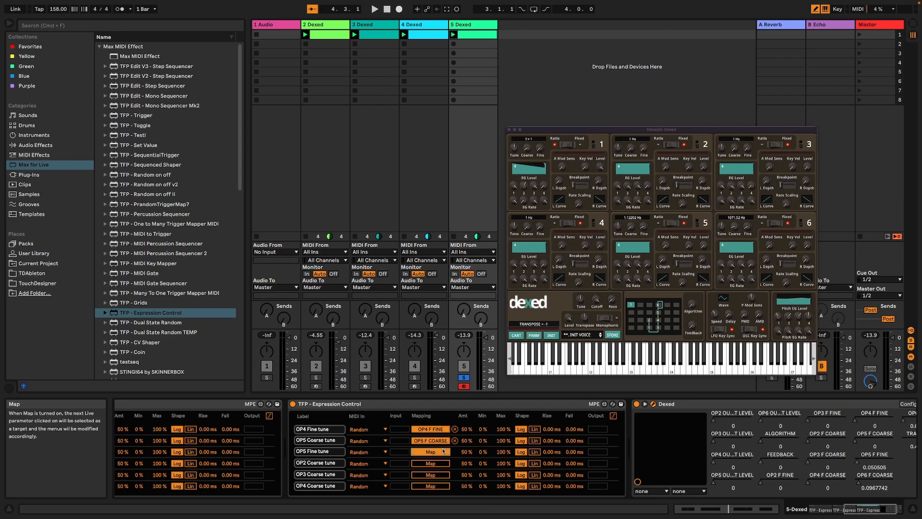
left_click(874, 462)
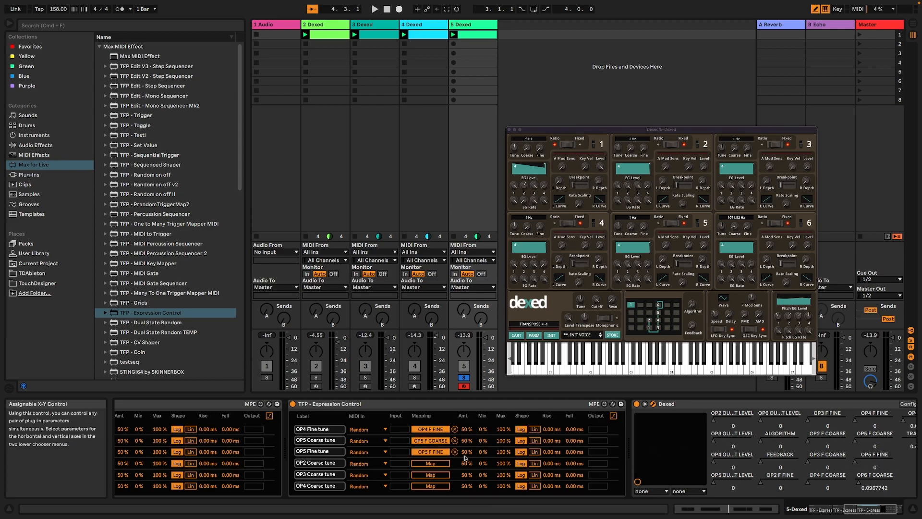
- Relabel the fourth row "OP6 Coarse tune" and map it to Dexed's OP6 F COARSE parameter
left_click(326, 462)
type("OP6 C")
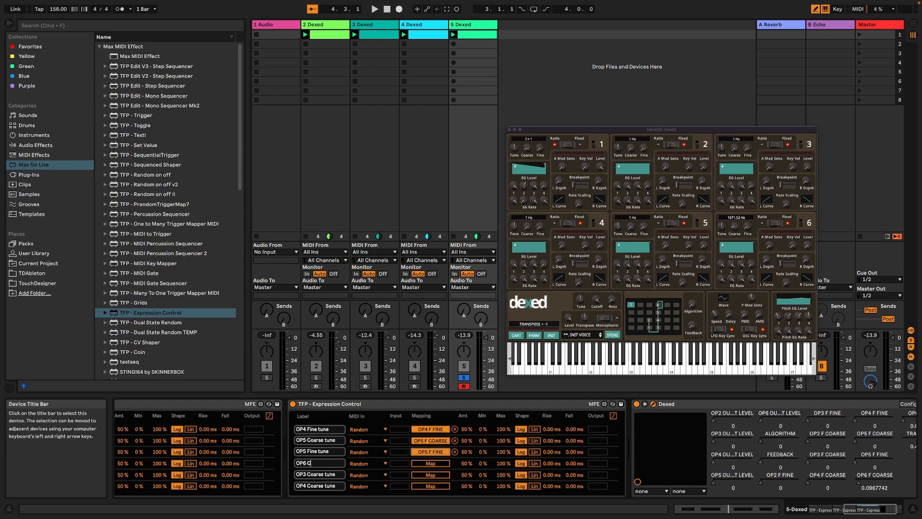
type("oarse tune")
left_click(428, 464)
left_click(873, 482)
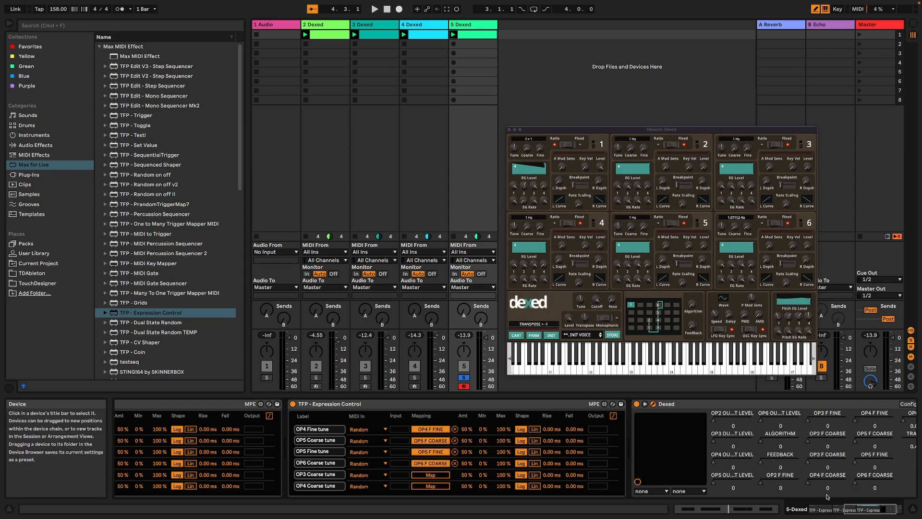
- Relabel the fifth row "OP6 Fine tune" and map it to Dexed's OP6 F FINE parameter
left_click(878, 509)
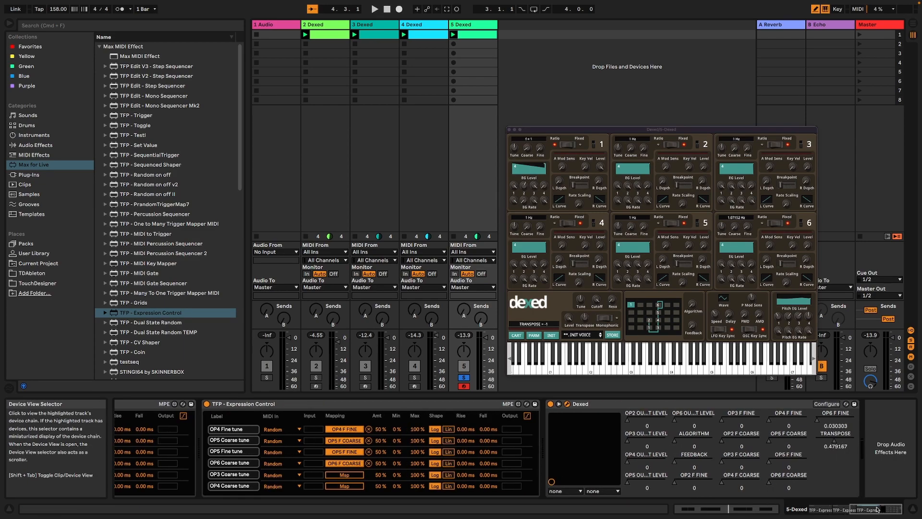
double_click(249, 474)
type("OP6 F")
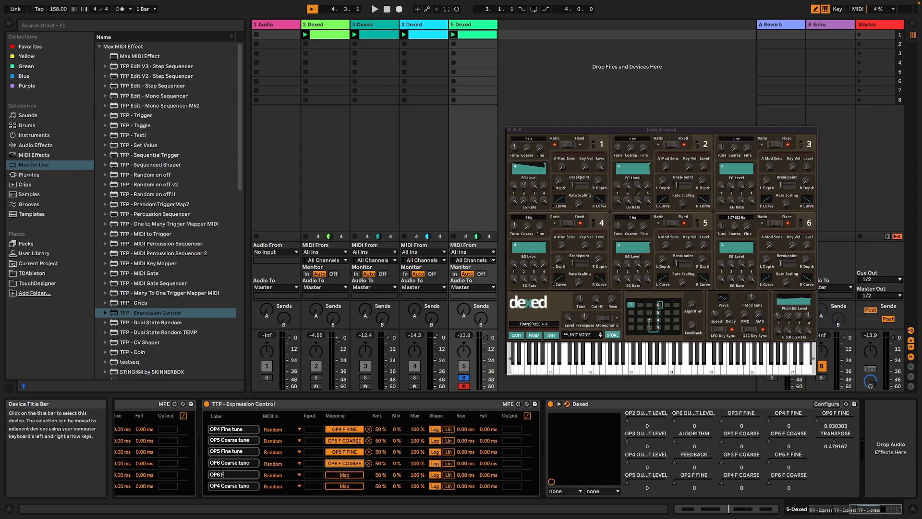
type("ine tune")
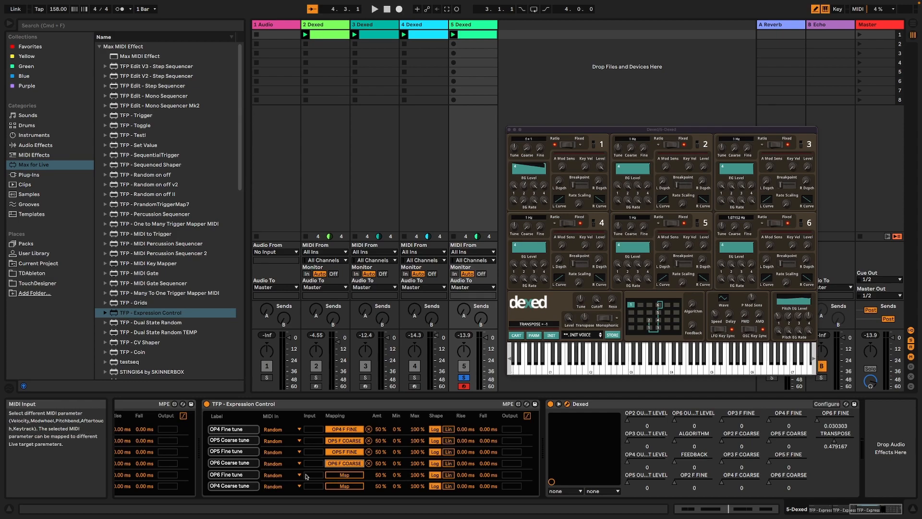
left_click(345, 475)
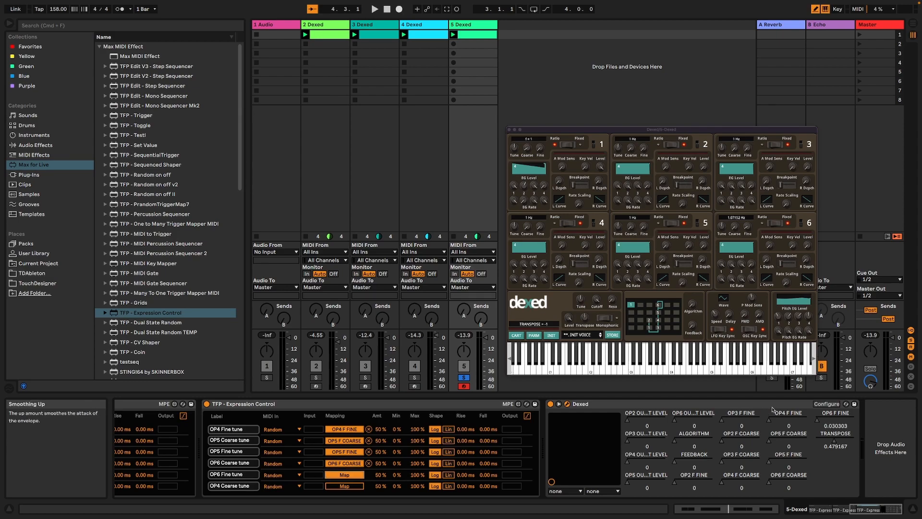
left_click(831, 424)
- Relabel the sixth row "Transpose" and map it to Dexed's TRANSPOSE parameter
left_click(235, 486)
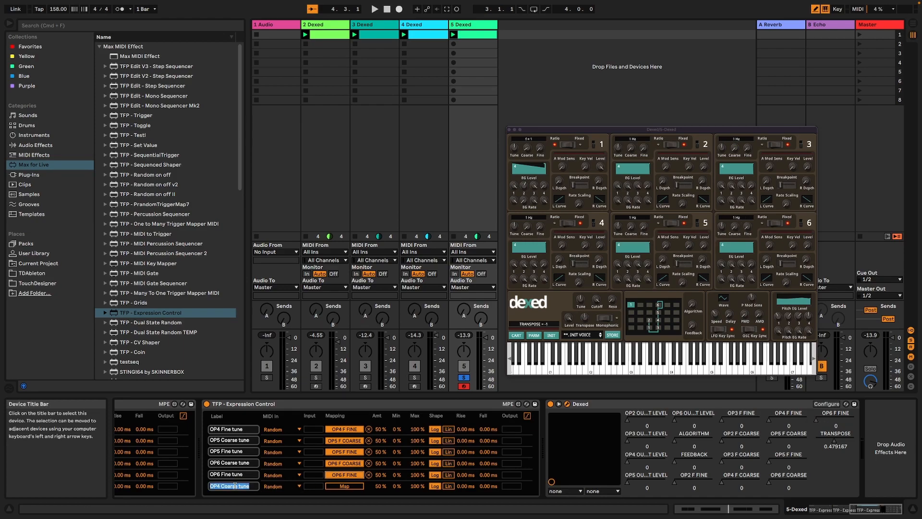
type("Transpose")
left_click(344, 485)
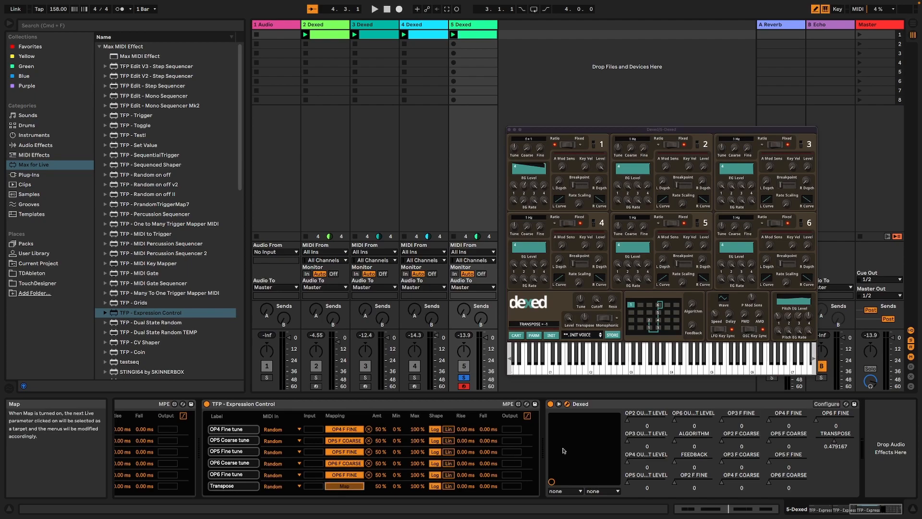
left_click(815, 439)
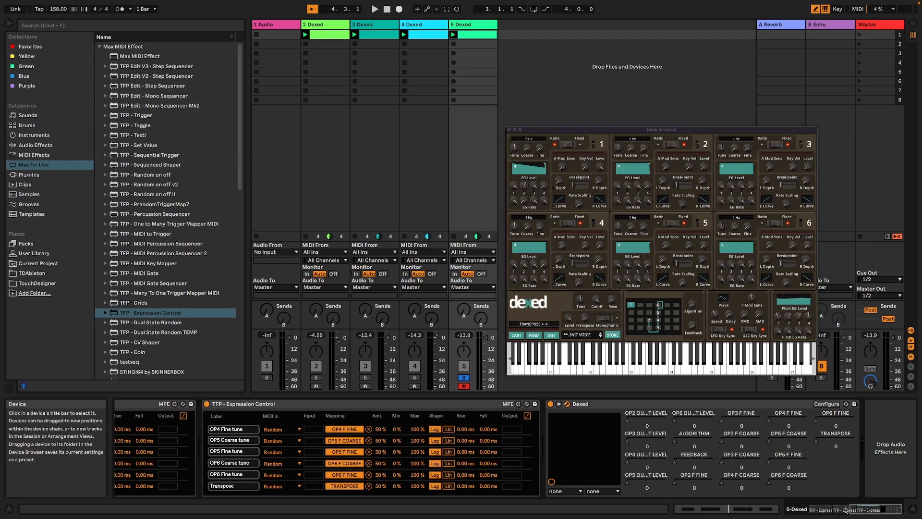
- Play the soloed fifth track to hear the random modulation of its Dexed parameters
left_click(884, 512)
mouse_move(884, 511)
left_mouse_down()
mouse_move(825, 511)
mouse_move(887, 507)
left_mouse_up()
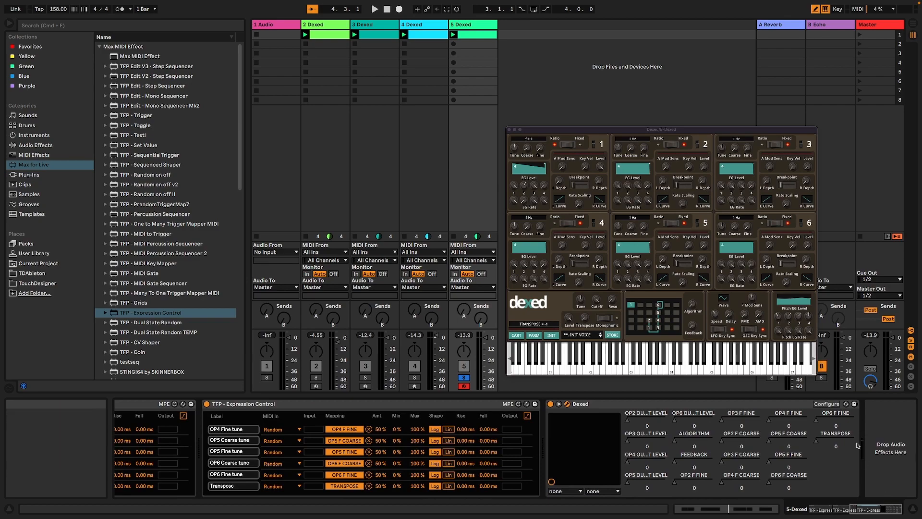
left_click(887, 459)
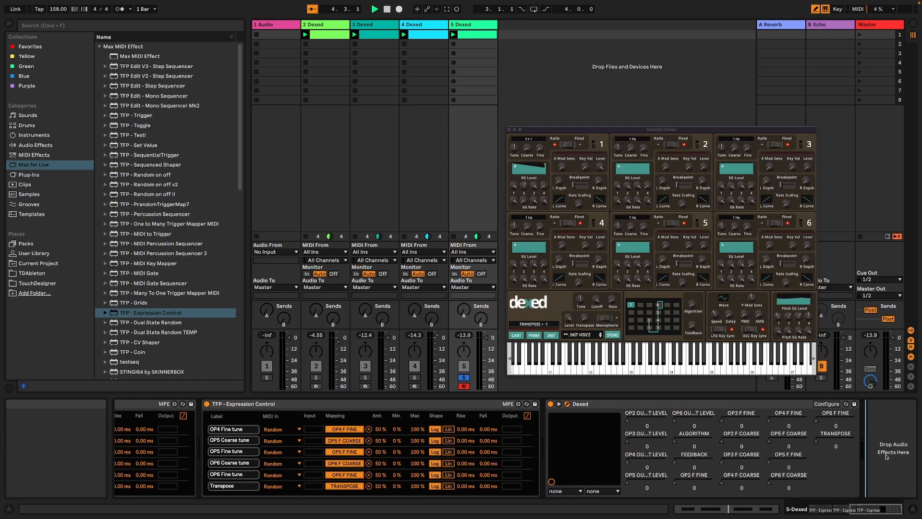
key("space")
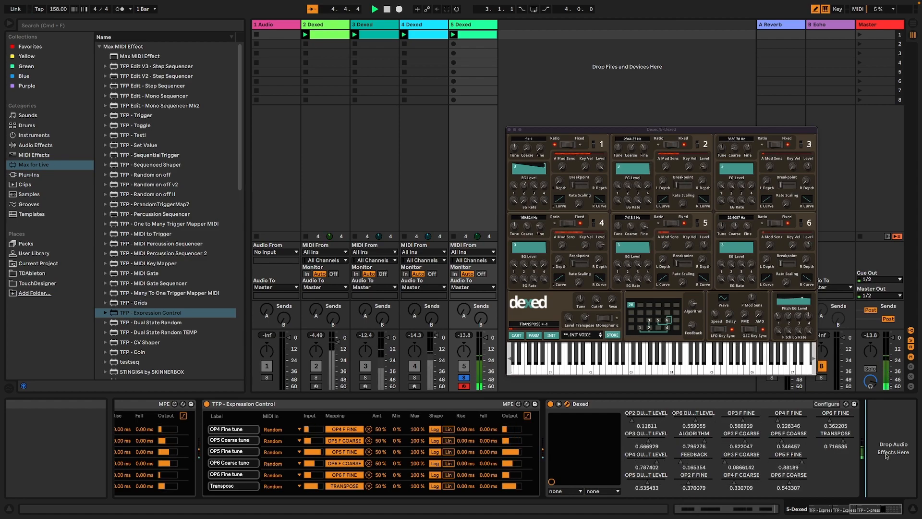
- Reshape Dexed operator 1's envelope during playback: adjust EG levels and rates, with EG level 4 at 0 and EG rate 3 at 99
left_click(532, 184)
left_click_drag(526, 185, 527, 154)
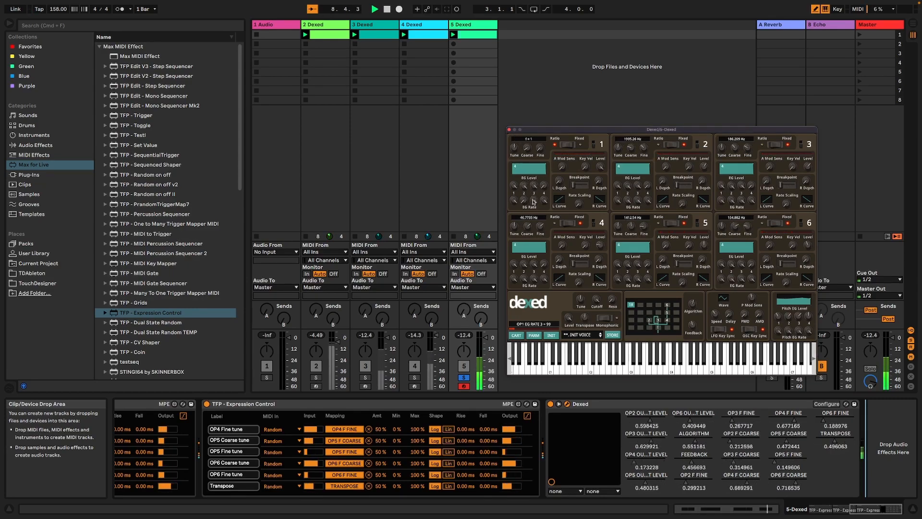
left_click_drag(535, 202, 550, 302)
left_click_drag(544, 187, 540, 213)
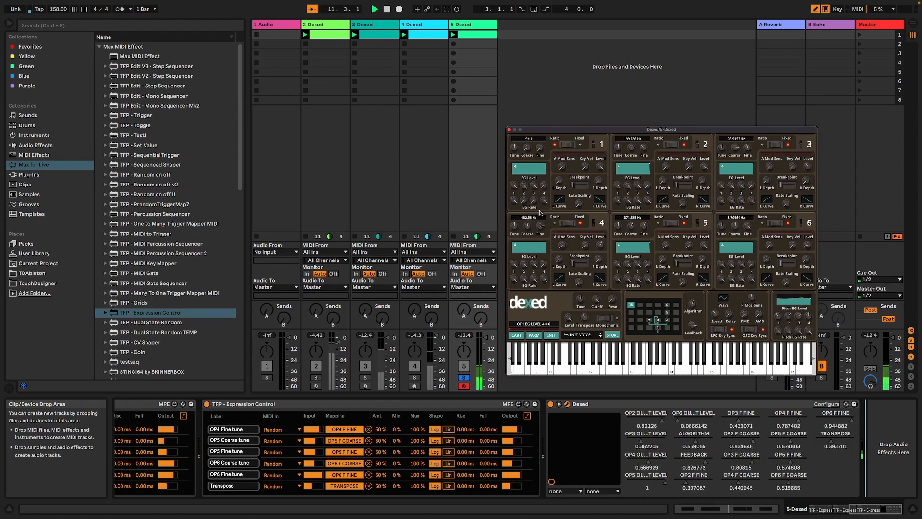
left_click_drag(524, 202, 523, 117)
left_click_drag(532, 198, 533, 86)
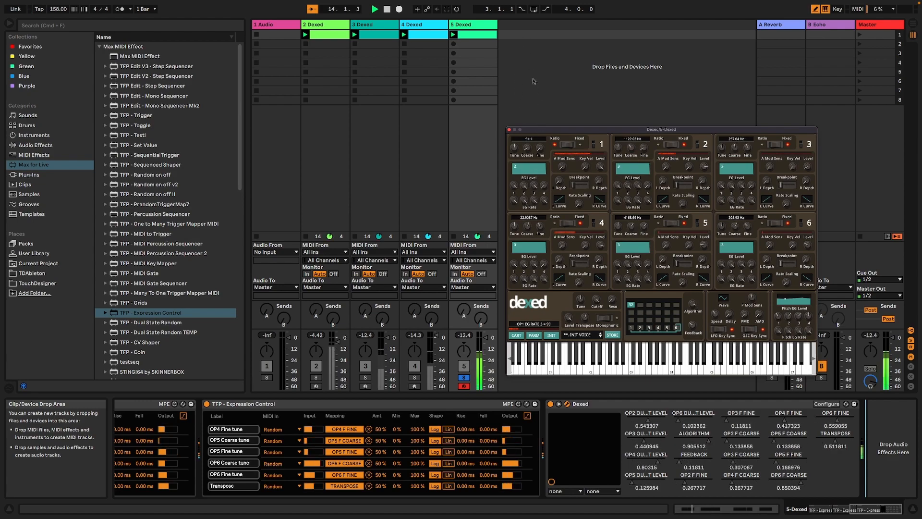
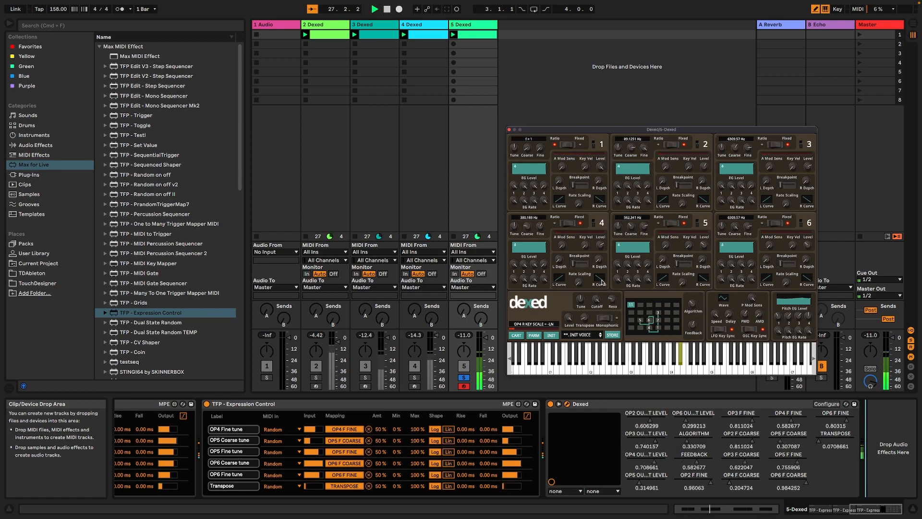
- Close the Dexed window, unsolo track 5 and set its volume to 1.7 dB while playing all tracks together
left_click(510, 130)
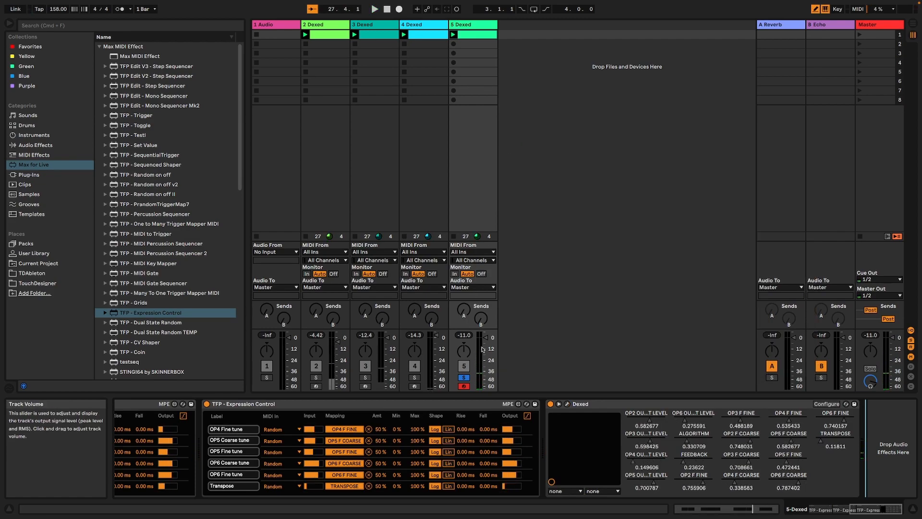
left_click(464, 378)
key("space")
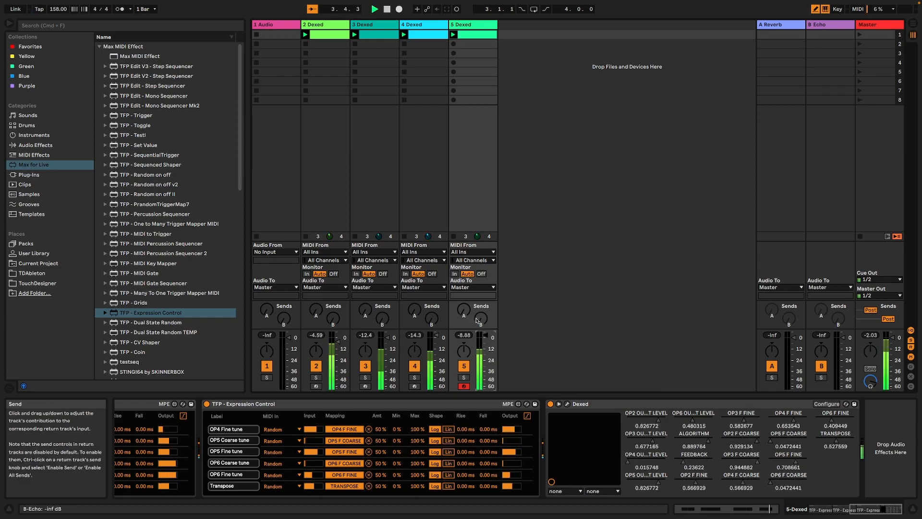
left_click_drag(485, 335, 486, 340)
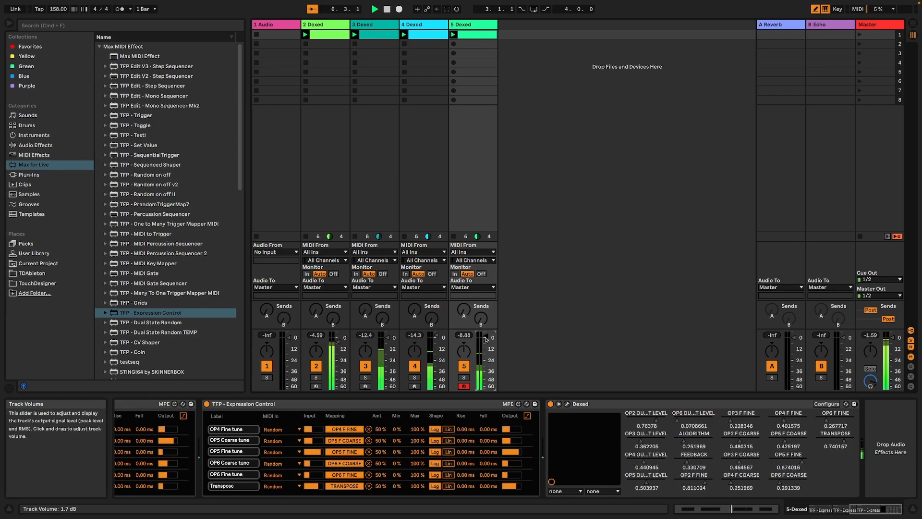
key("space")
- Group the four Dexed tracks into one group track
left_click(328, 26)
left_click(470, 27, "shift")
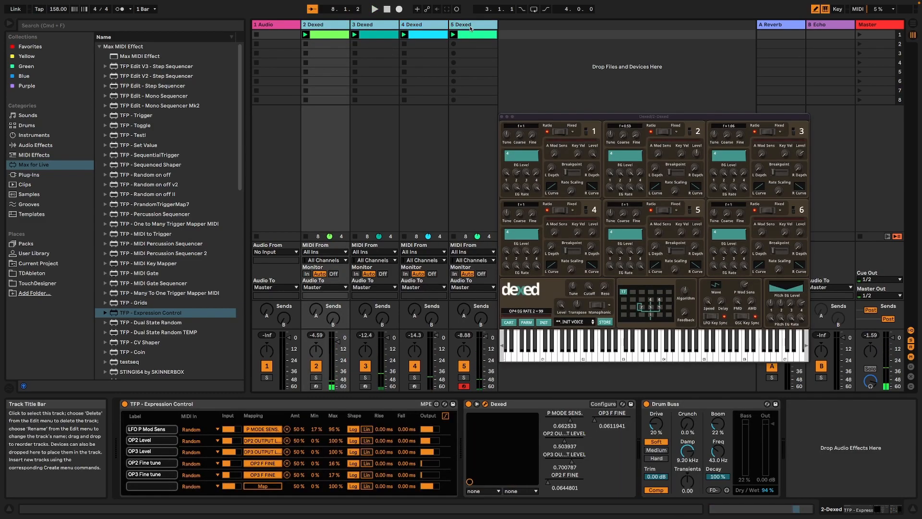
key("super+g")
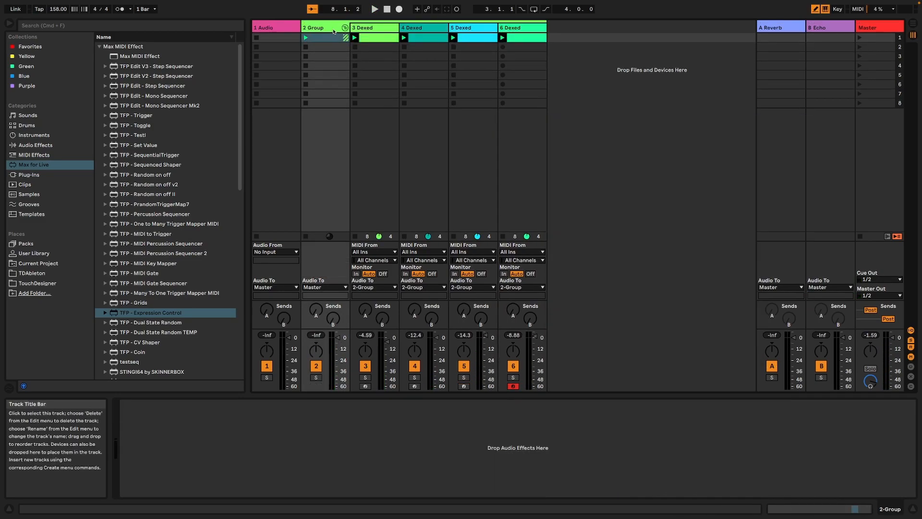
- Load the Multiband Dynamics OTT preset onto the group track and set its Amount to 43 % while auditioning the mix
left_click(52, 145)
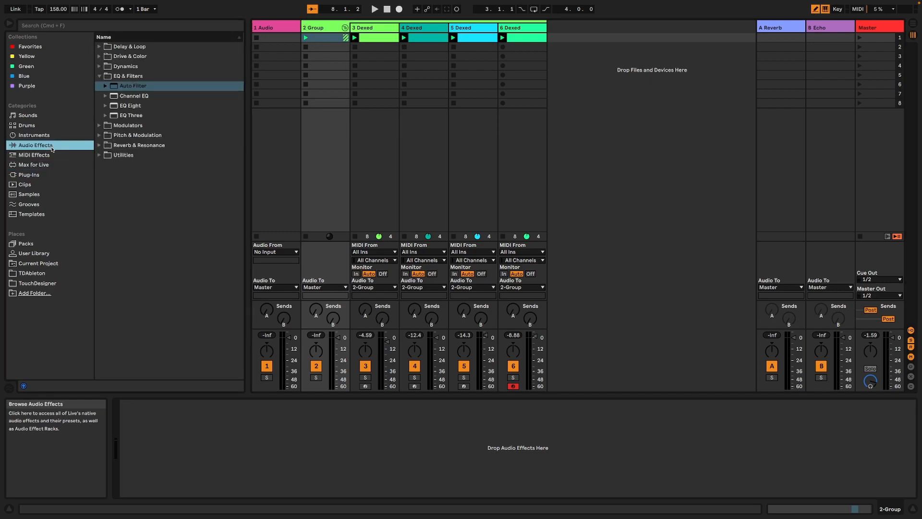
left_click(100, 67)
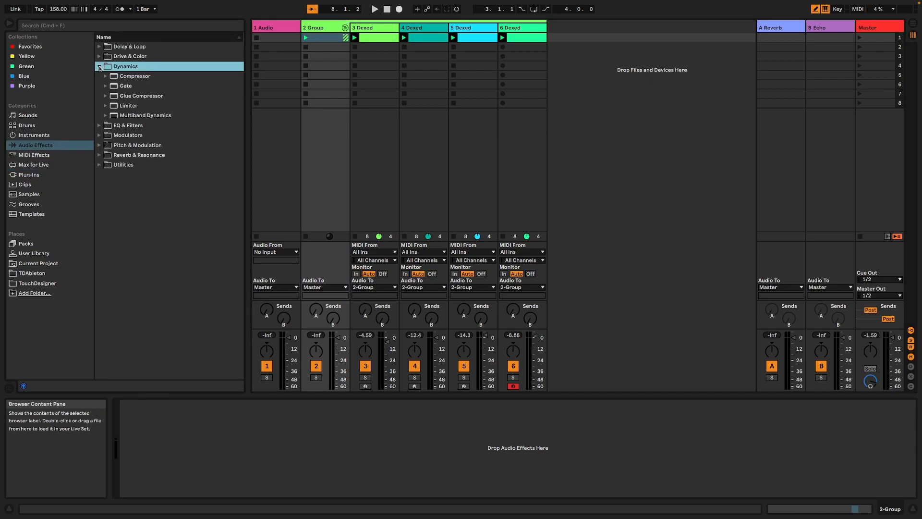
left_click(106, 115)
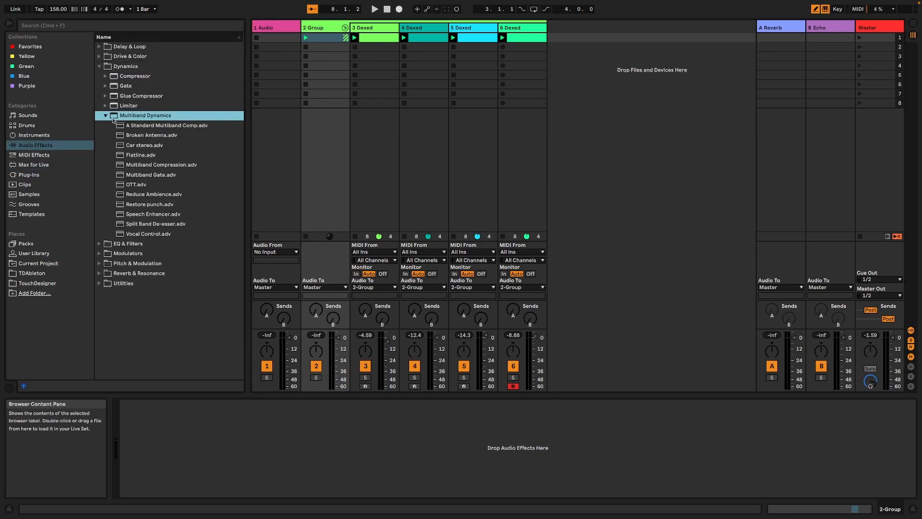
double_click(136, 185)
left_click_drag(355, 482, 356, 514)
key("space")
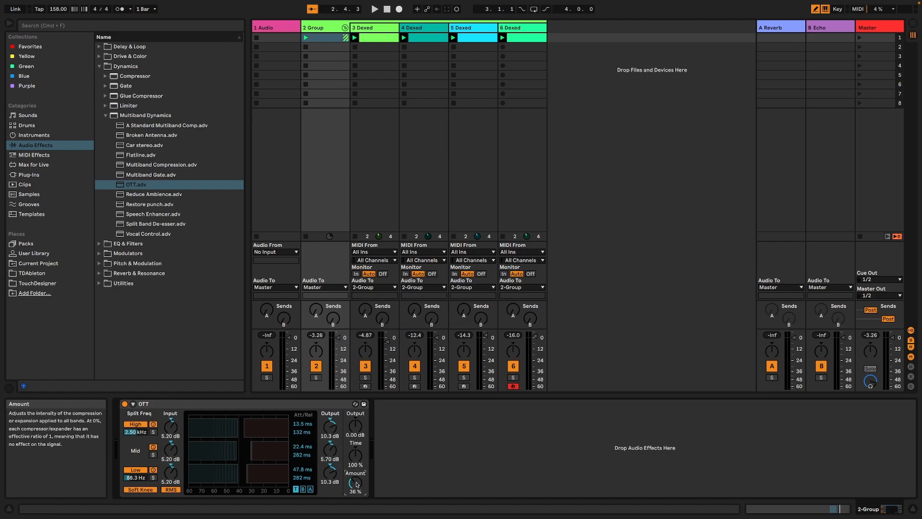
key("space")
mouse_move(356, 484)
left_mouse_down()
mouse_move(356, 451)
mouse_move(356, 479)
left_mouse_up()
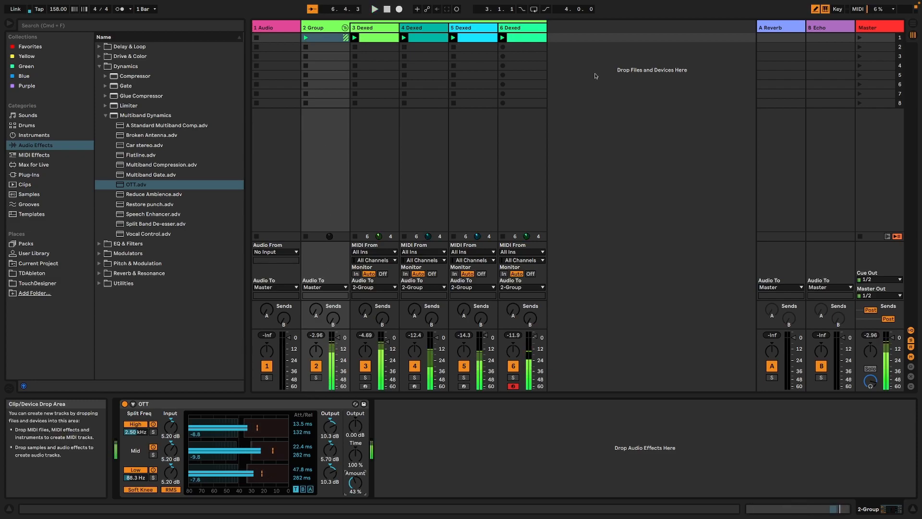
- Replace the Echo on return track B with the Shifter effect from Pitch & Modulation
left_click(772, 29)
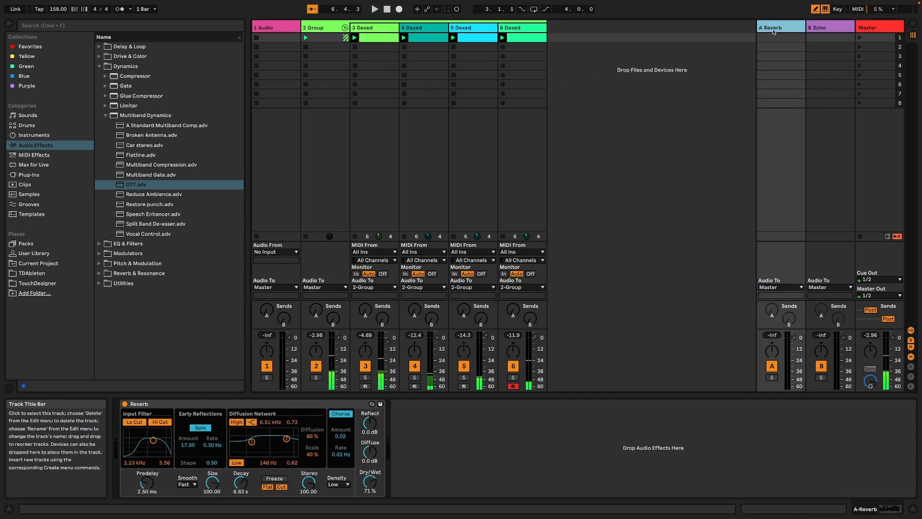
left_click(818, 28)
left_click(168, 408)
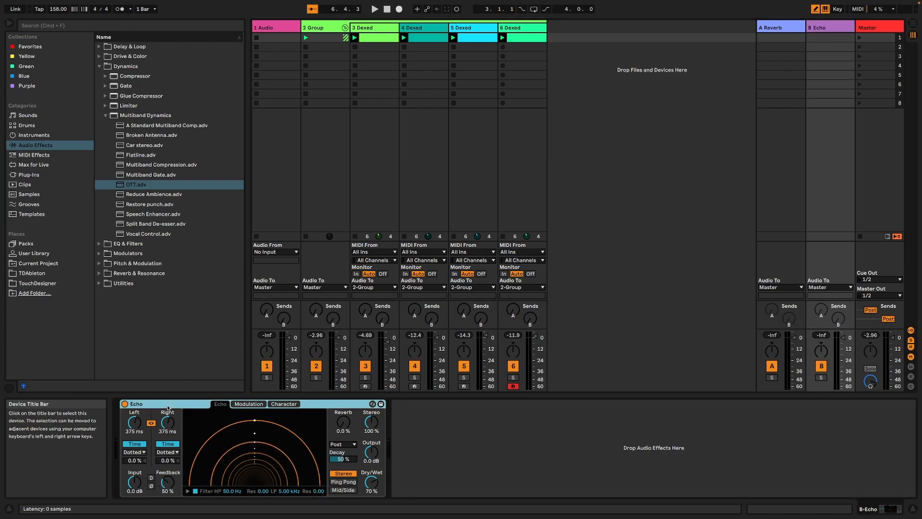
key("Delete")
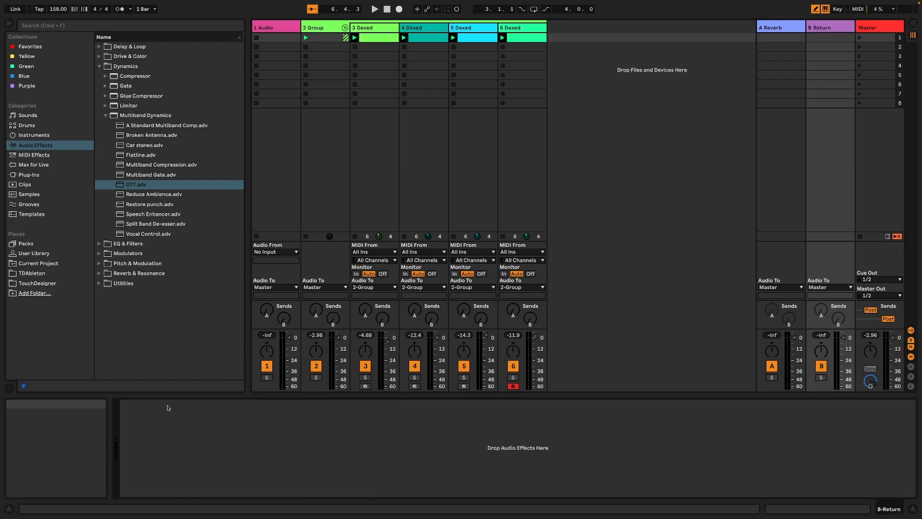
left_click(100, 254)
left_click(99, 86)
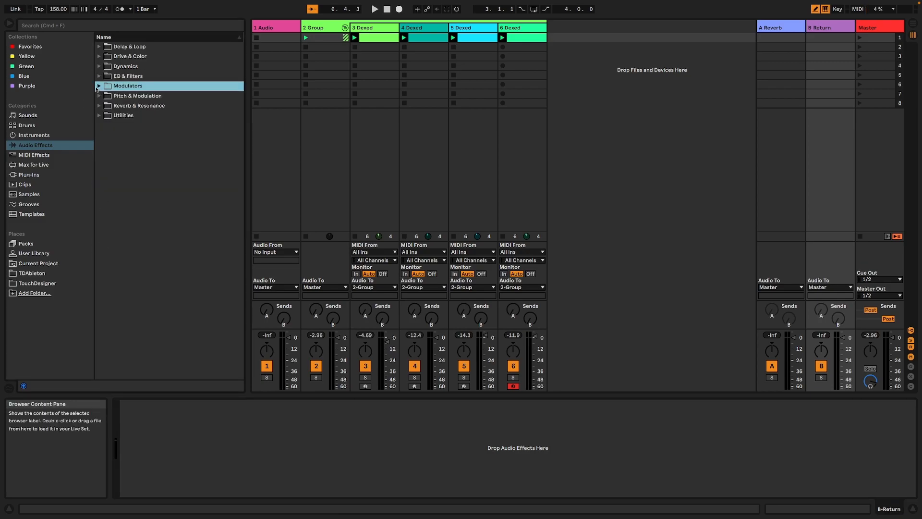
left_click(99, 96)
left_click(99, 96)
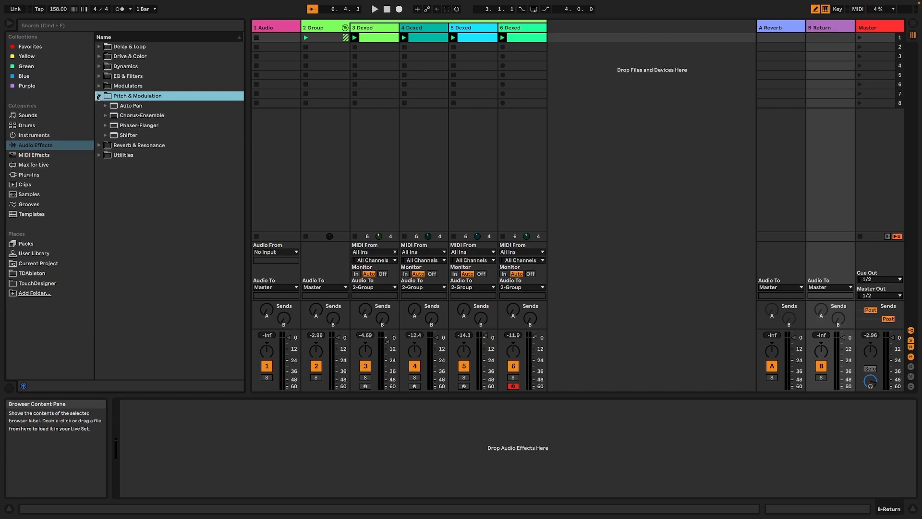
double_click(116, 136)
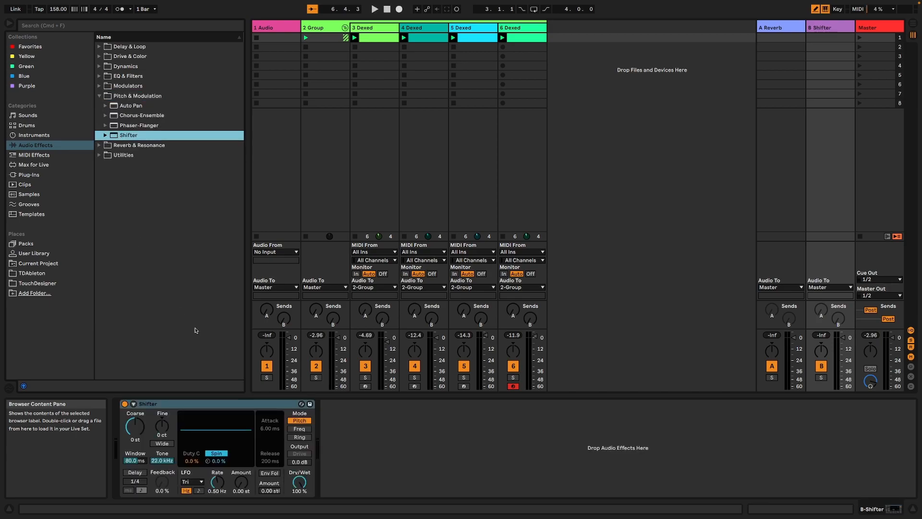
- Add a second TFP - Expression Control before Dexed on track 3 and label its first row "Return B S Coarse"
left_click(367, 28)
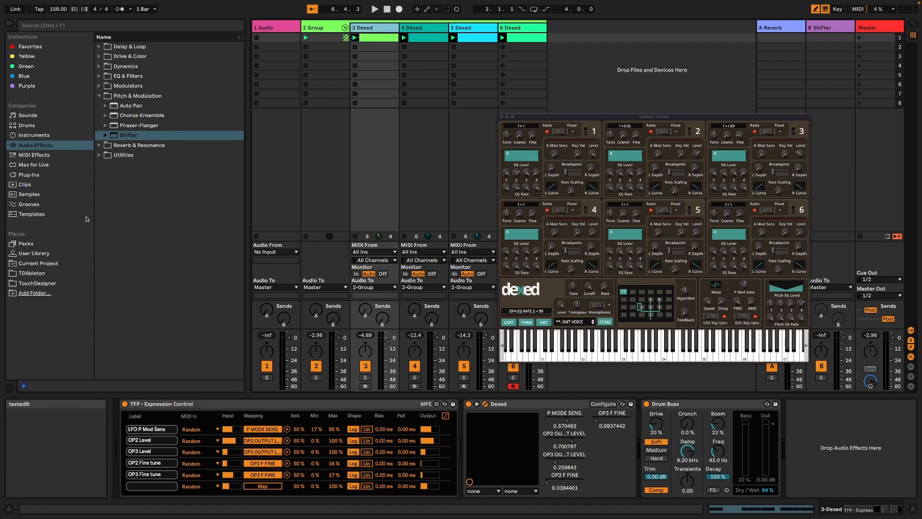
left_click(41, 164)
left_click_drag(141, 312, 462, 432)
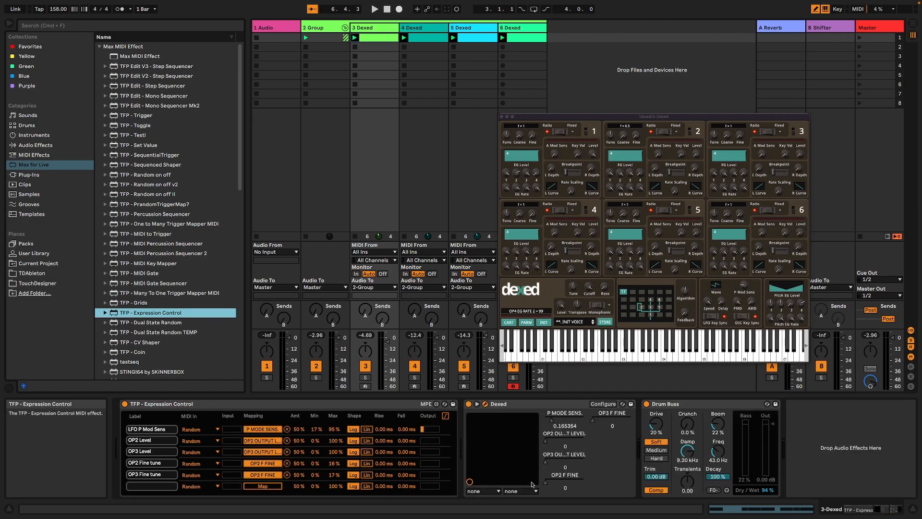
left_click(859, 511)
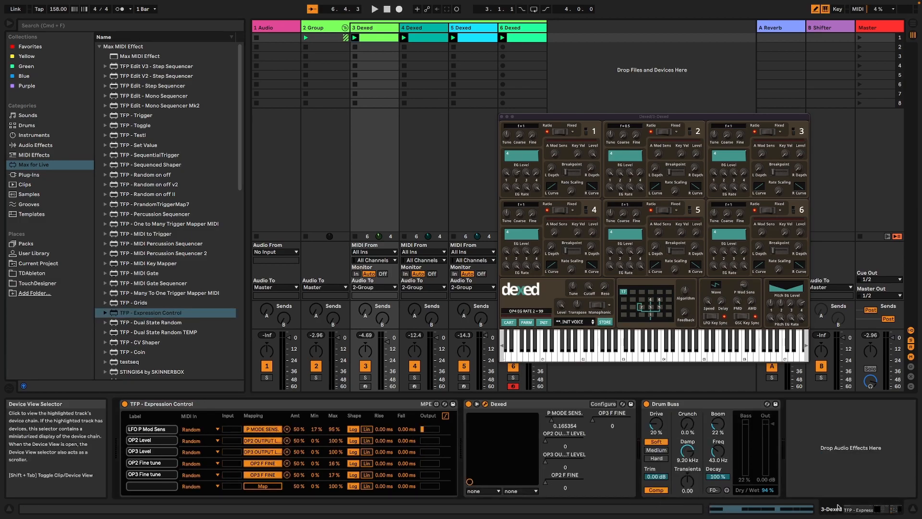
double_click(130, 315)
left_click(484, 427)
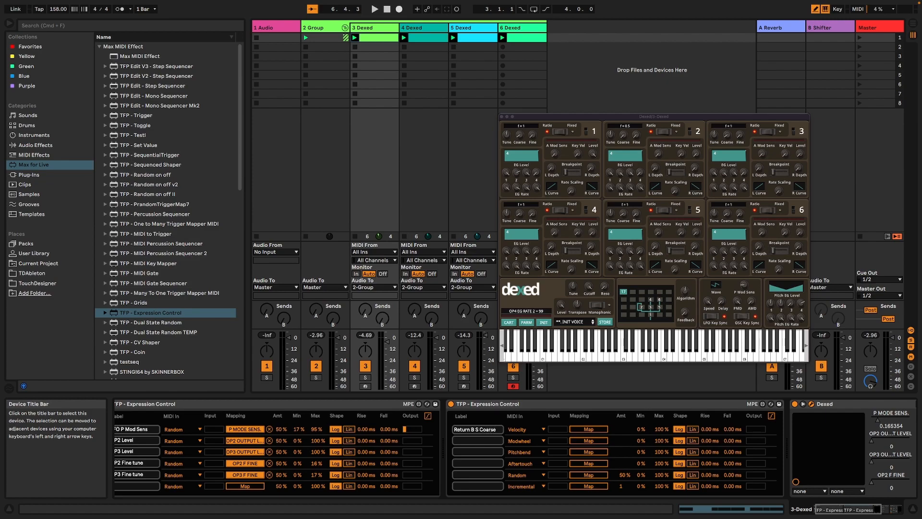
- Map the first row to the Coarse pitch of return B's Shifter and test it with playback
left_click(589, 429)
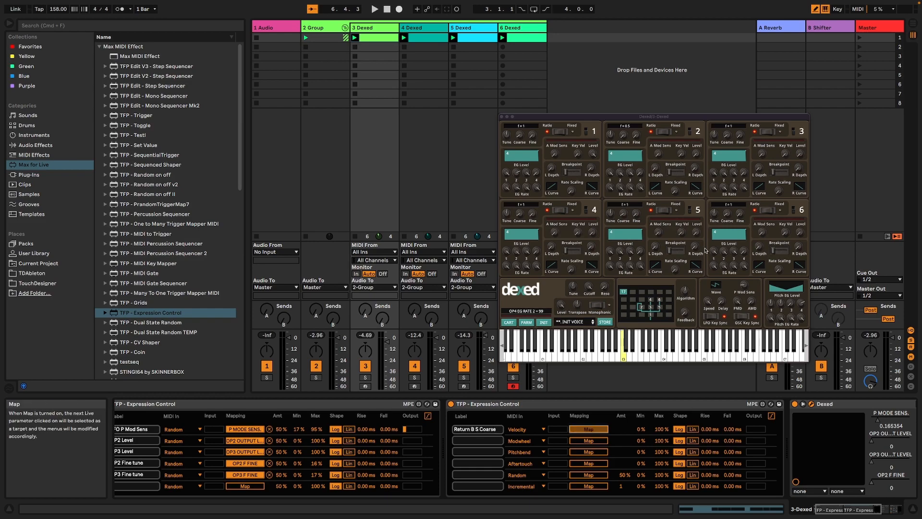
left_click(820, 29)
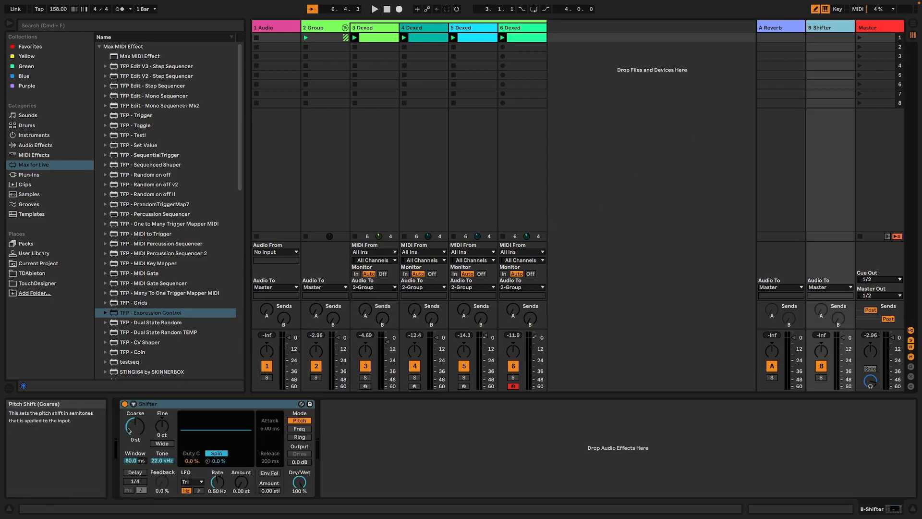
left_click_drag(128, 431, 128, 475)
key("space")
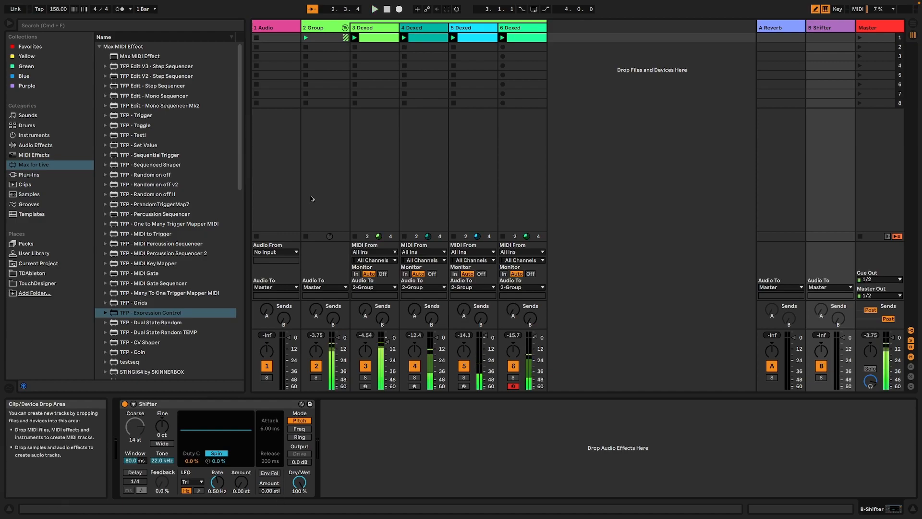
- Map the second row of track 3's new Expression Control to the group track's send B
left_click(317, 29)
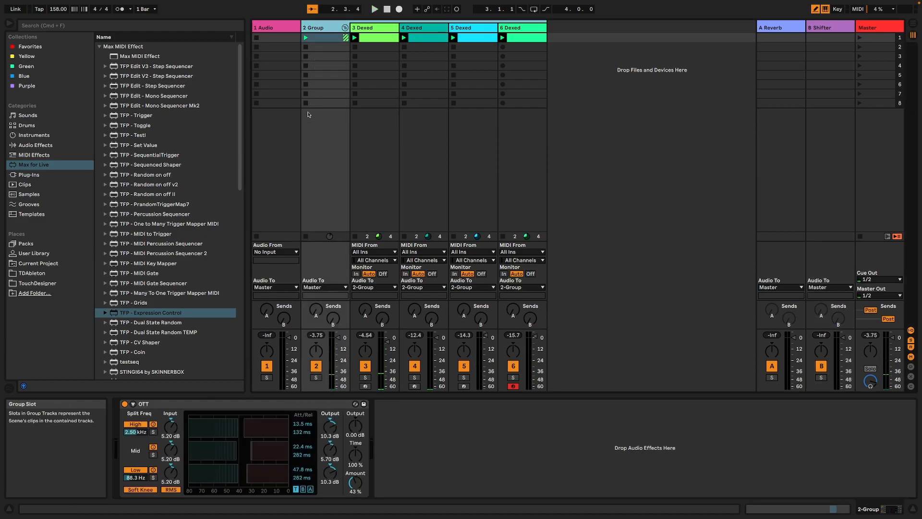
left_click(373, 29)
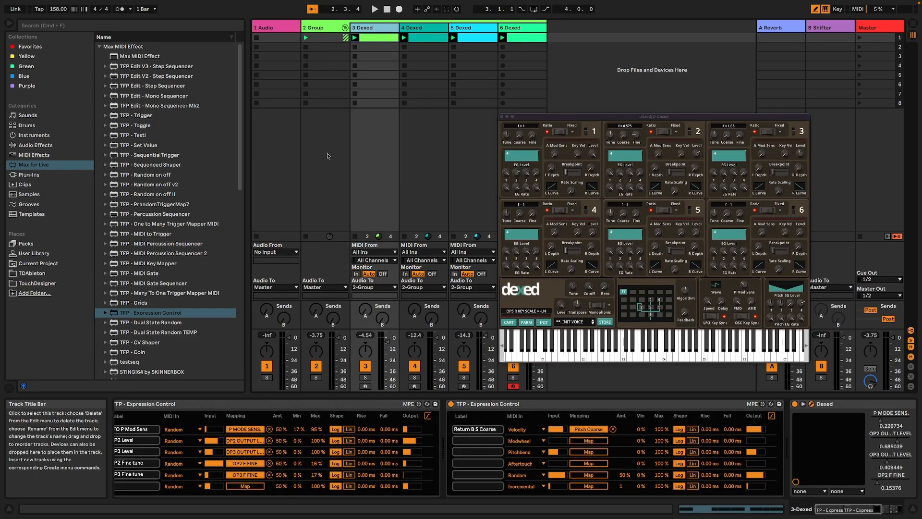
left_click(583, 441)
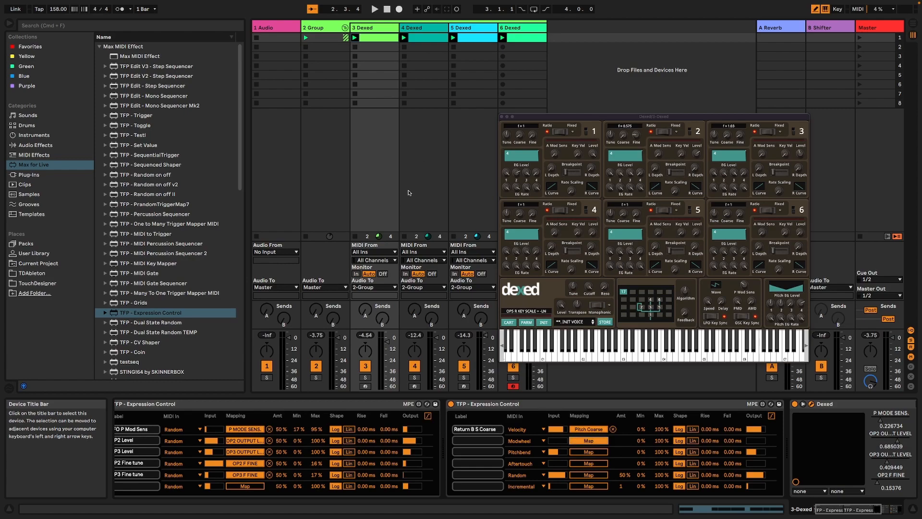
left_click(332, 318)
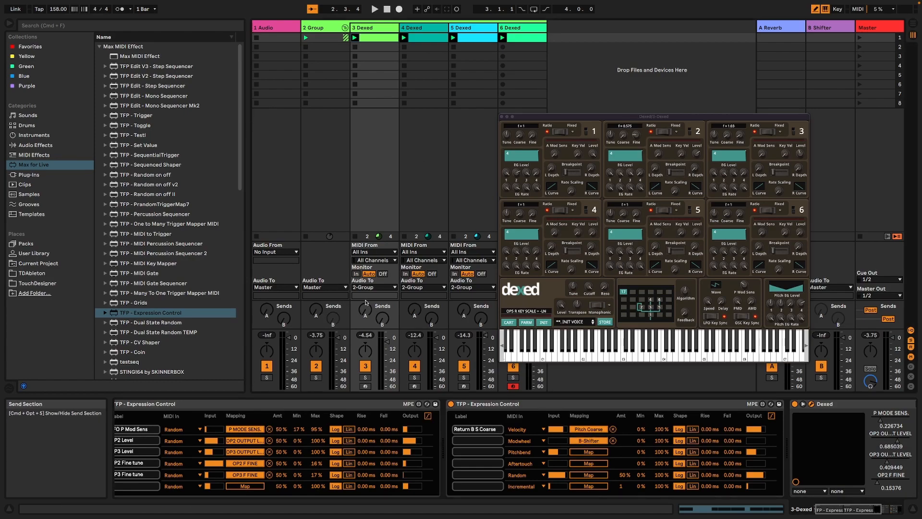
- Set the MIDI input of the first and second rows to Random during playback
key("space")
left_click(523, 440)
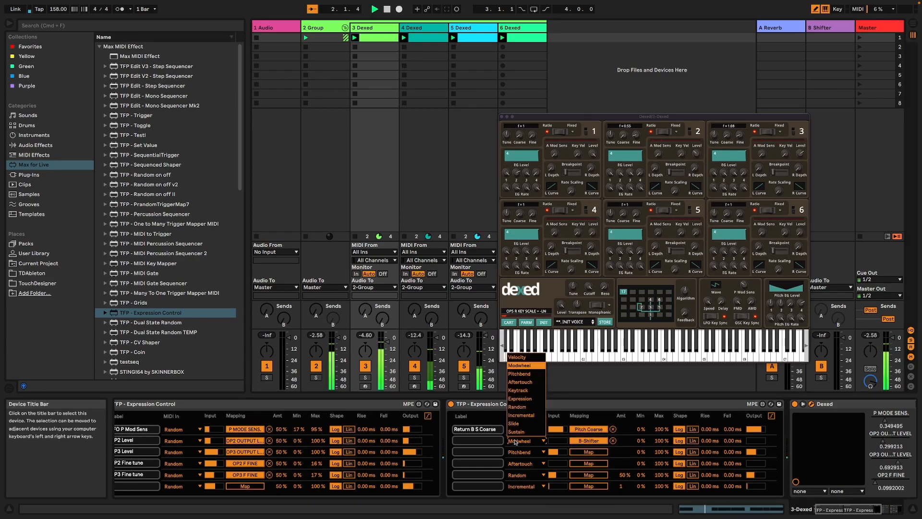
left_click(523, 409)
left_click(524, 440)
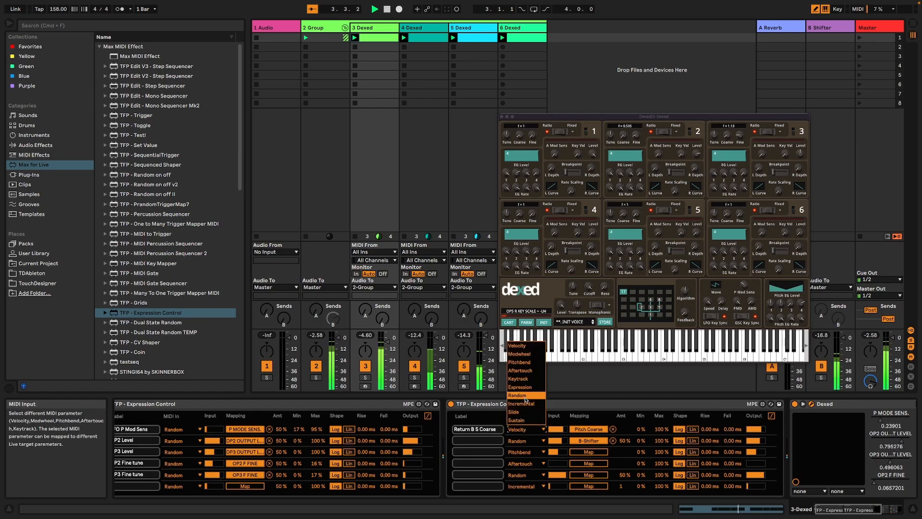
left_click(525, 406)
- Label the second row "Group Send B amount"
left_click(490, 441)
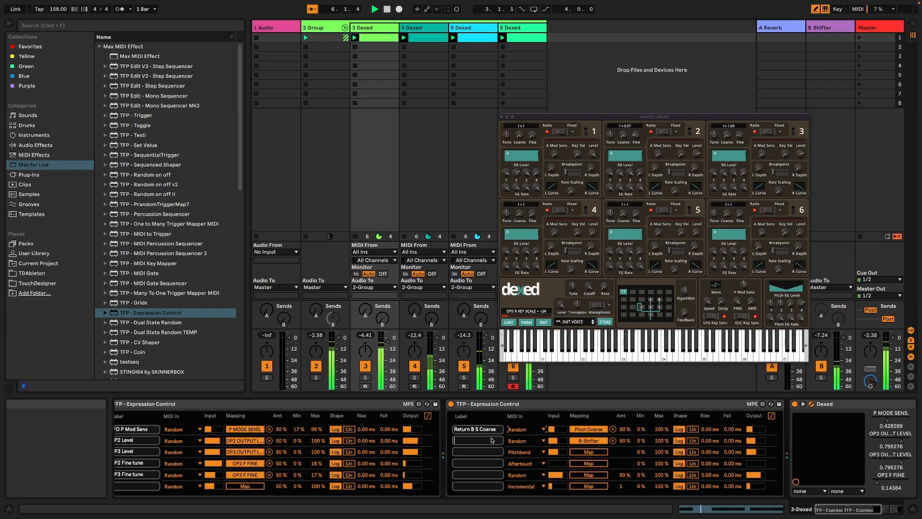
type("Grou")
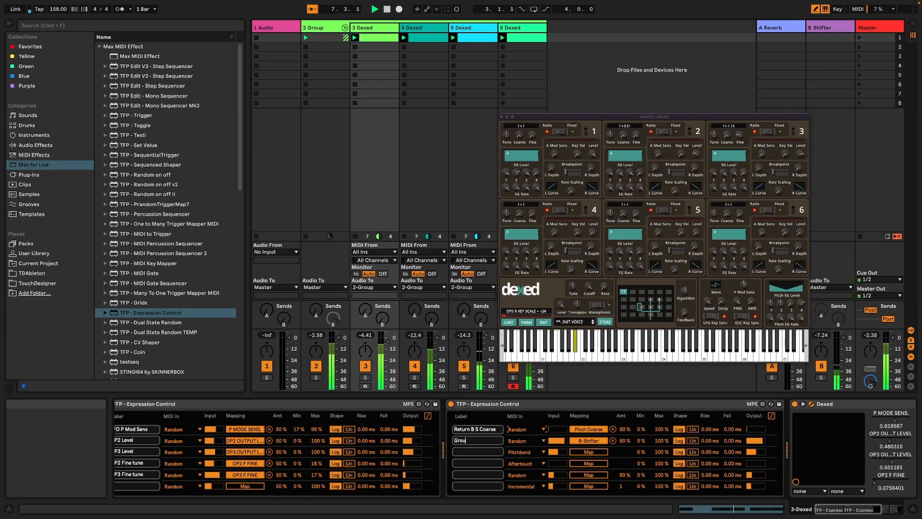
type("p Send B amount")
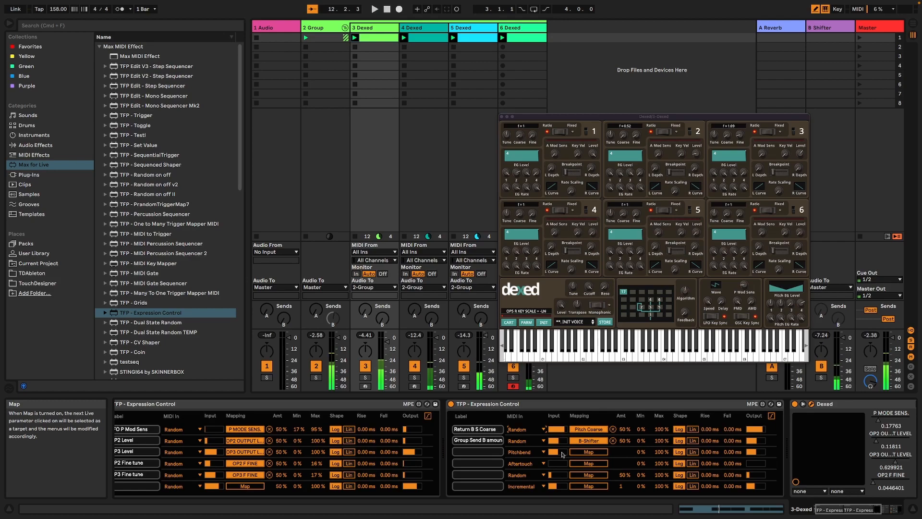
- Set the MIDI input of rows three to six to Random and label the third row "Reutnr B S Window"
left_click(521, 452)
left_click(520, 418)
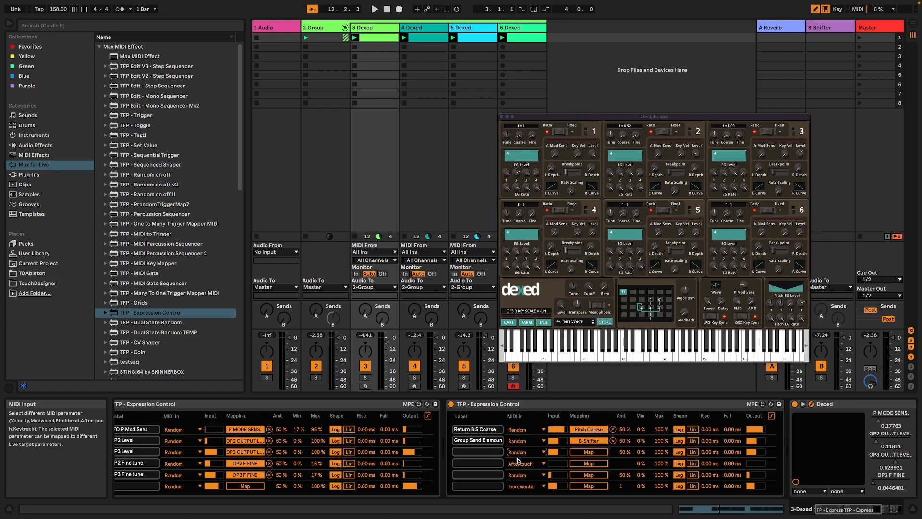
left_click(521, 464)
left_click(518, 431)
left_click(522, 475)
left_click(520, 442)
left_click(521, 485)
left_click(519, 453)
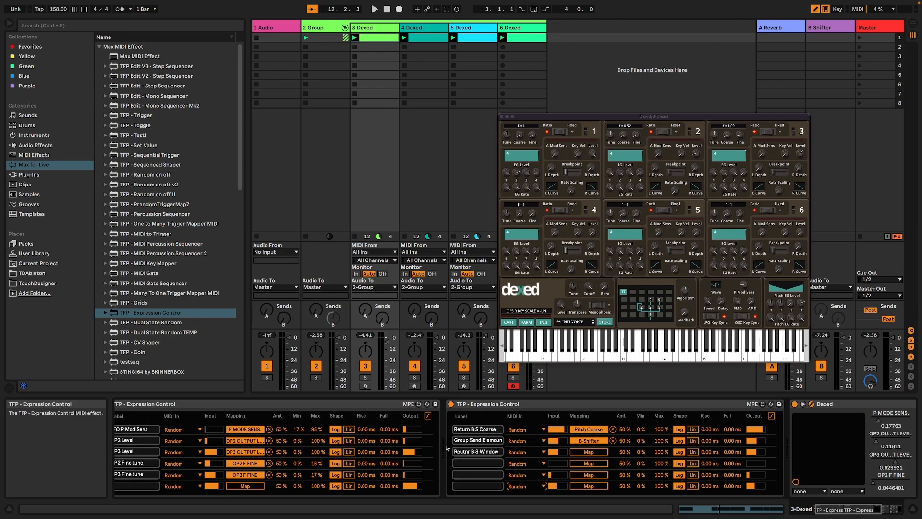
- Map the third row to the Window parameter of return B's Shifter and play the set with the group track selected
left_click(589, 452)
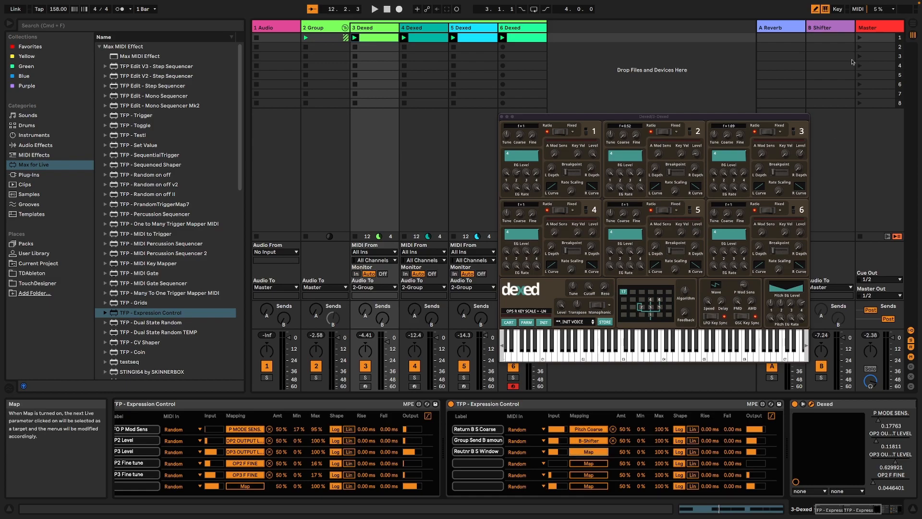
left_click(816, 25)
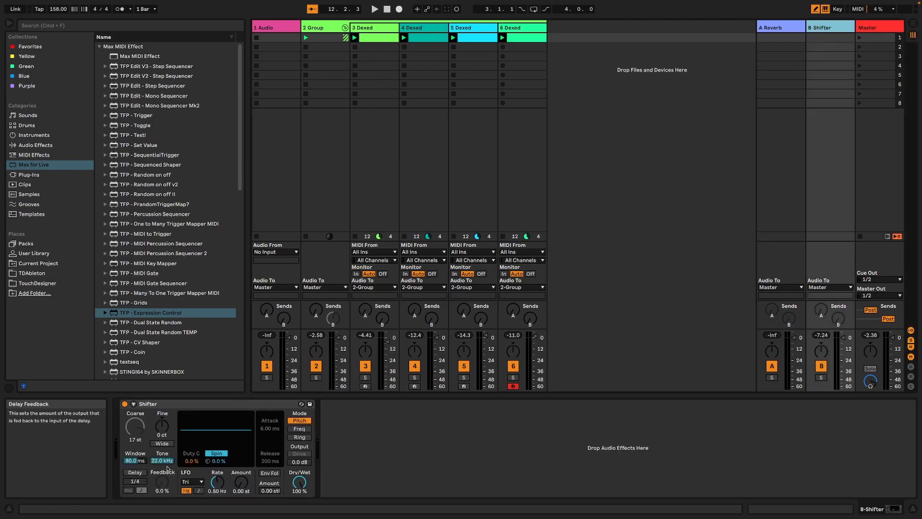
key("space")
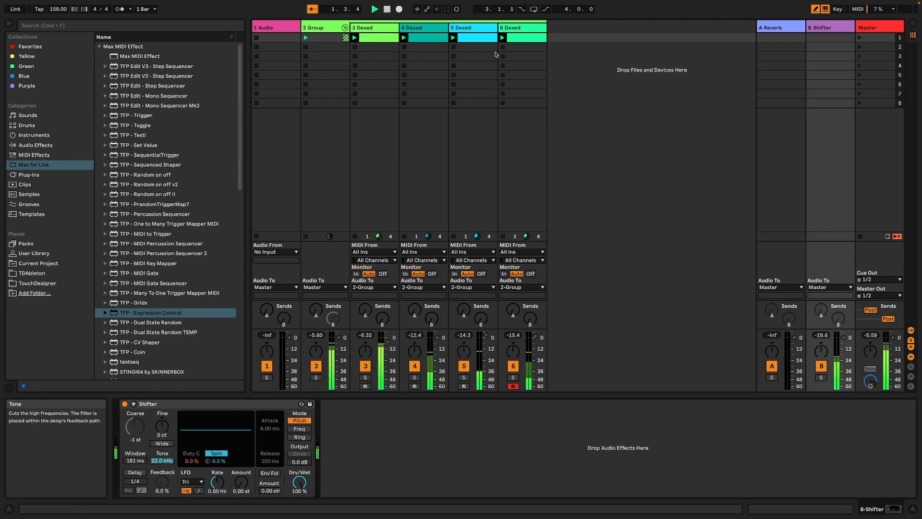
left_click(317, 27)
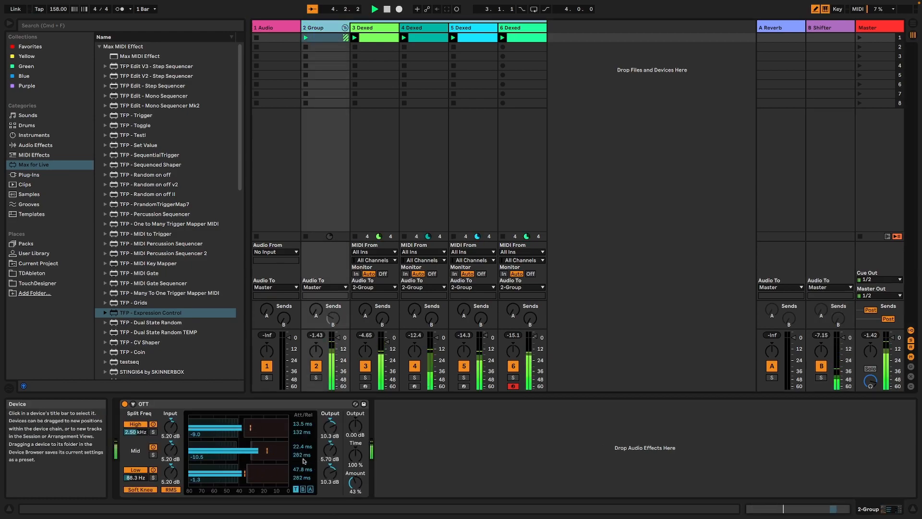
- Play the set and watch the randomised parameters in track 6's Dexed plug-in window
left_click(370, 55)
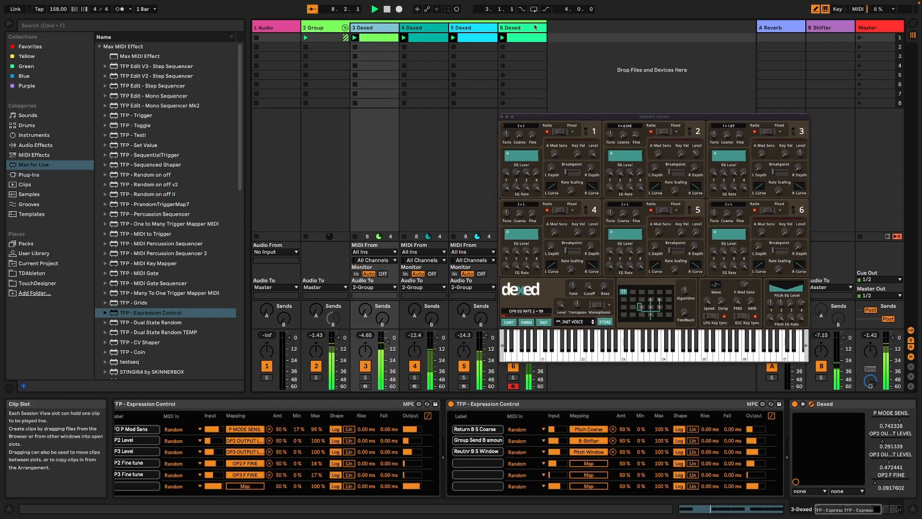
left_click(522, 28)
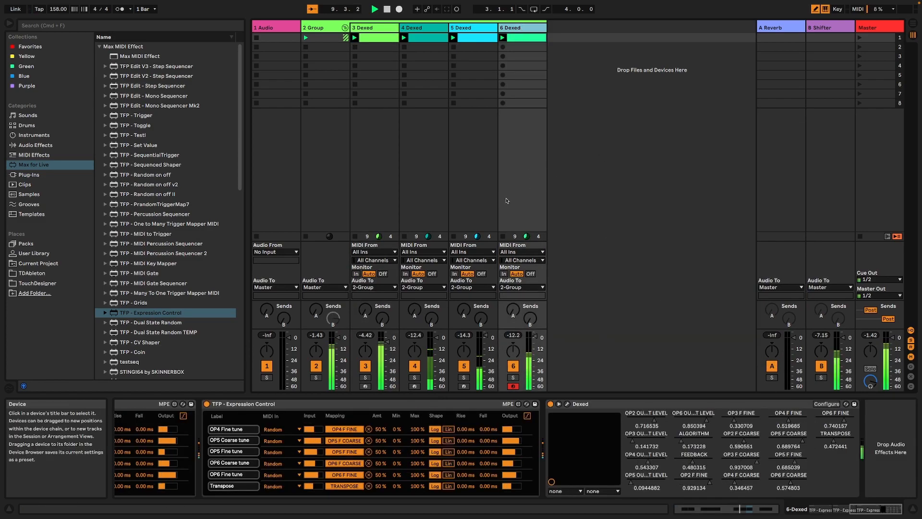
left_click(567, 404)
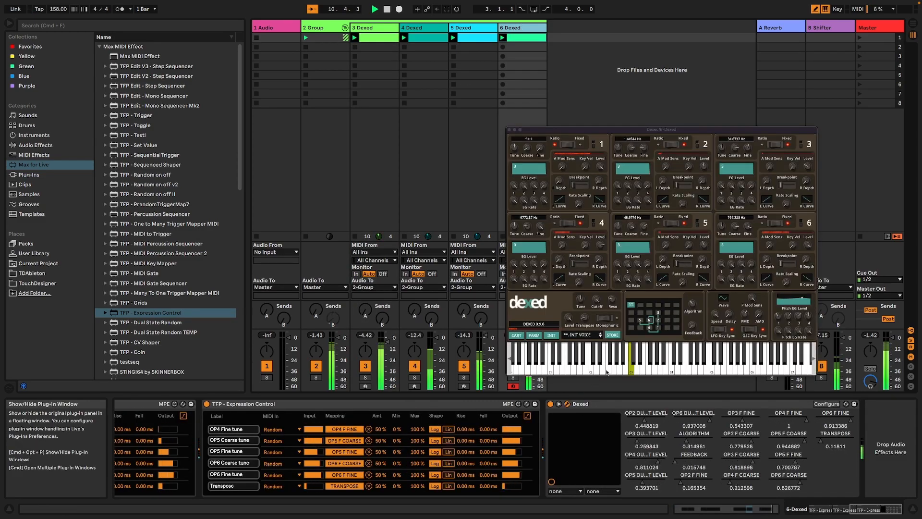
left_click(755, 302)
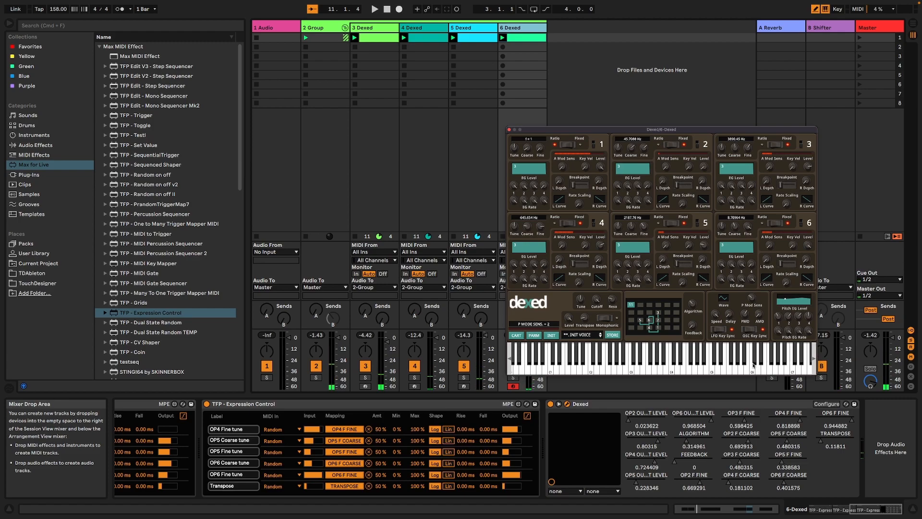
key("space")
left_click_drag(753, 302, 742, 291)
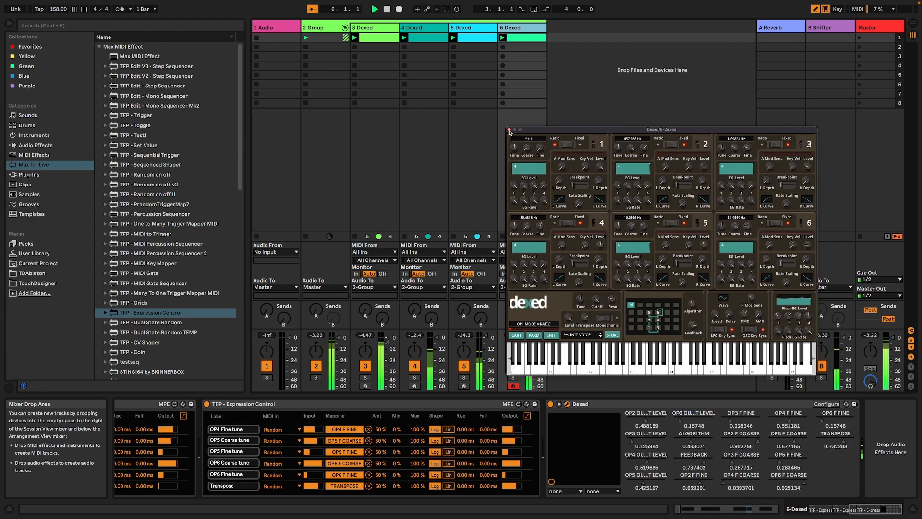
left_click(510, 130)
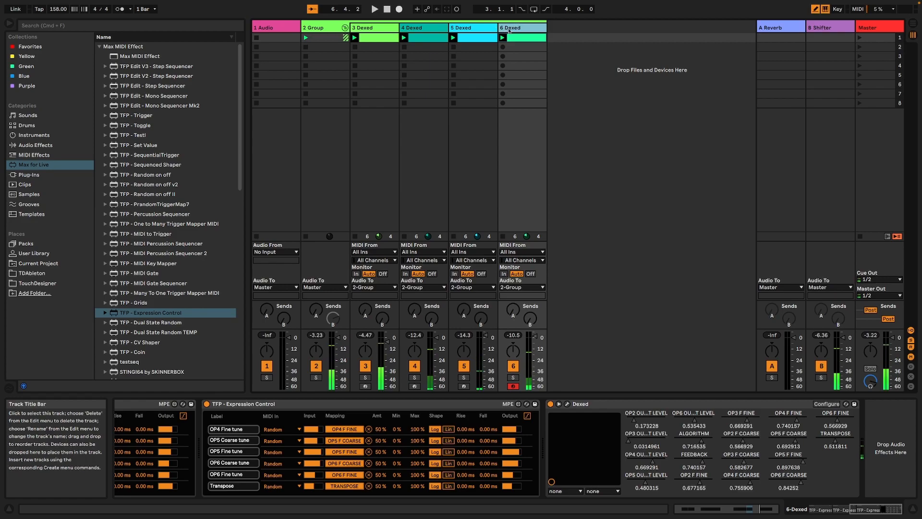
- Correct the third row's label in track 3's second Expression Control to "Return B S Window"
left_click(824, 26)
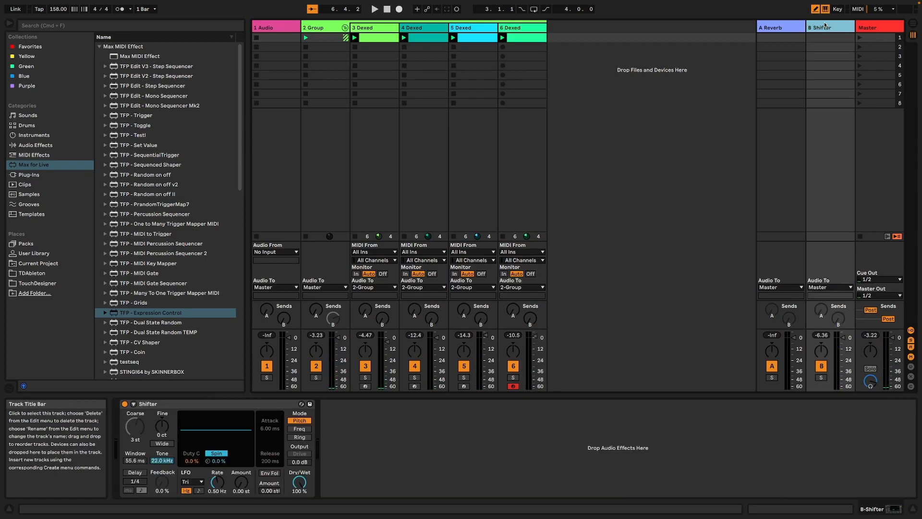
left_click(378, 28)
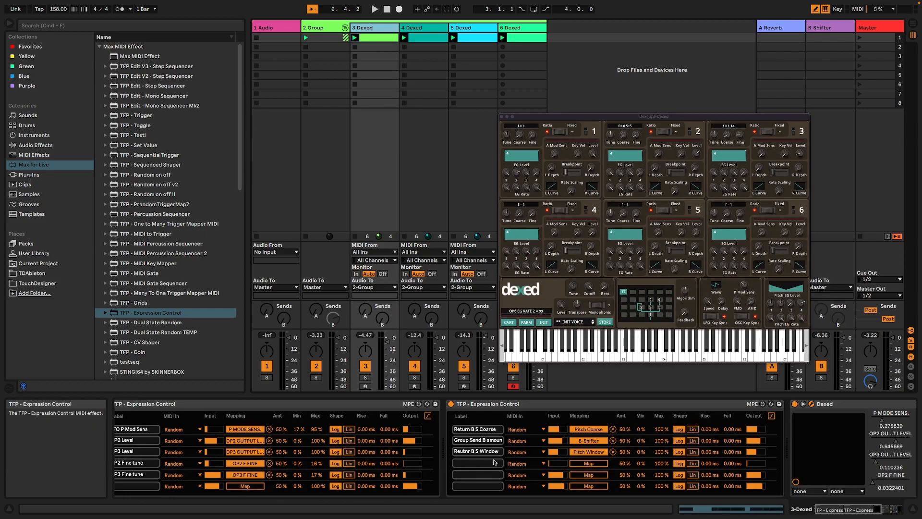
left_click(492, 463)
double_click(457, 450)
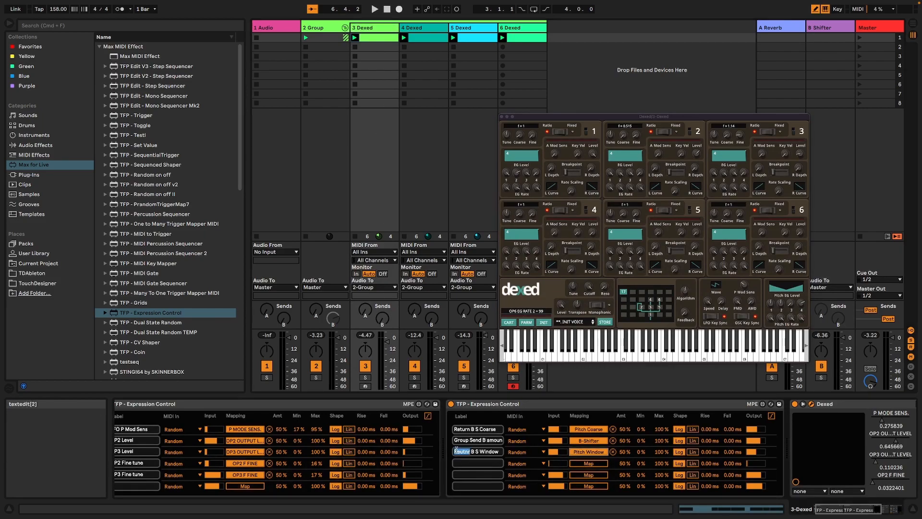
type("Return")
- Label the fourth row "Return B LFO Amount" and map it to the LFO Amount of return B's Shifter
left_click(469, 462)
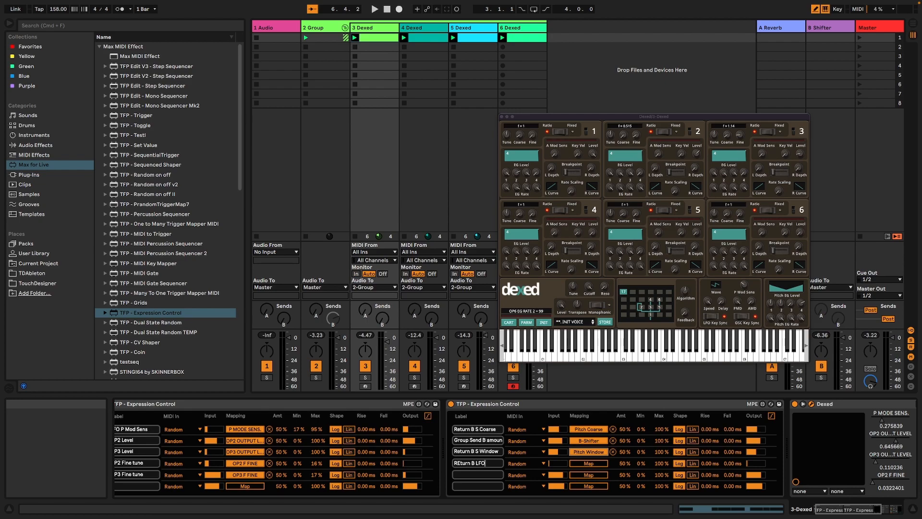
type("REturn B LFO")
left_click(588, 463)
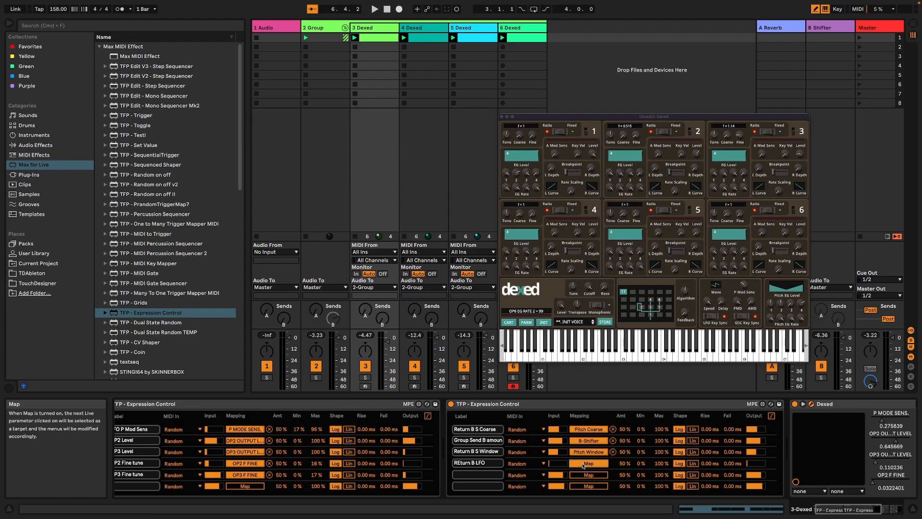
left_click(822, 25)
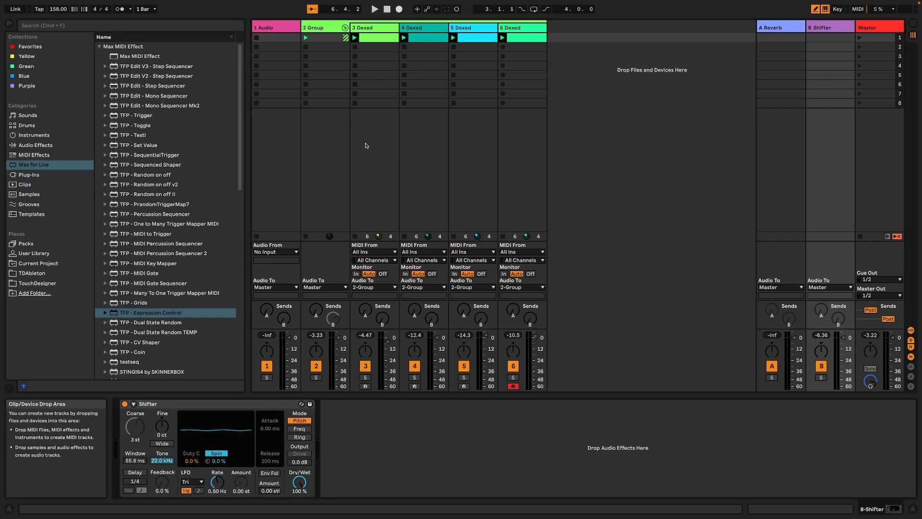
left_click(329, 27)
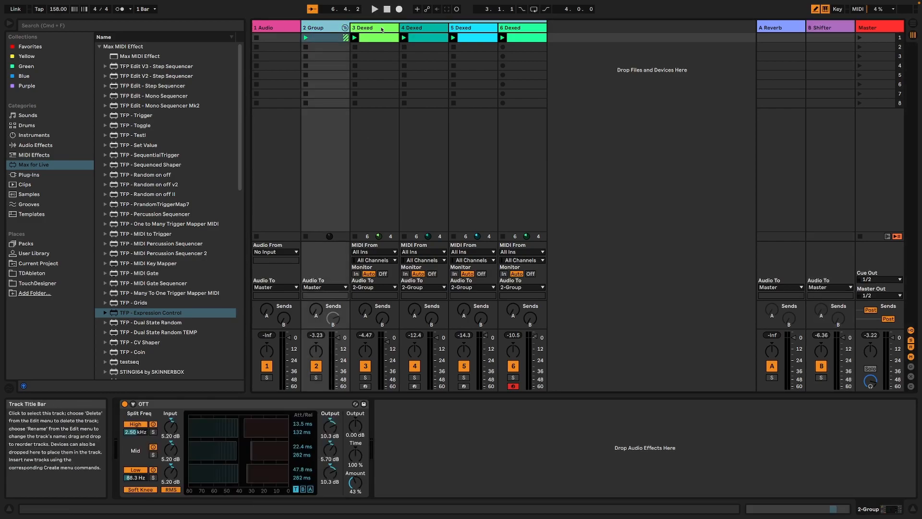
left_click(383, 27)
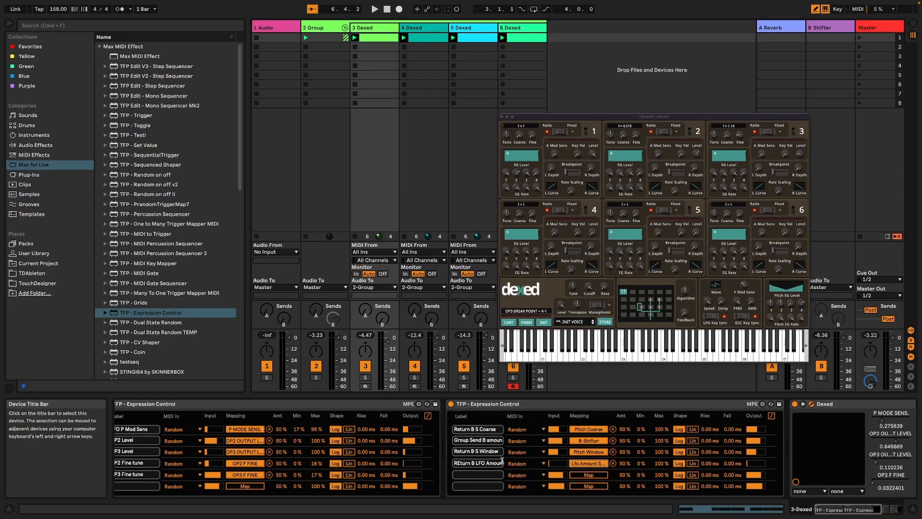
left_click(461, 463)
key("BackSpace")
type("e")
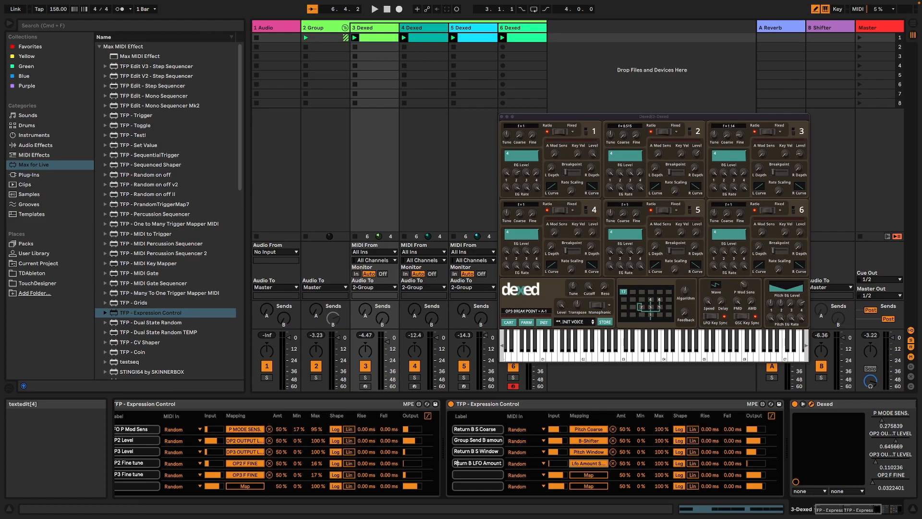
key("Return")
- Label the fifth row "Return B LFO Rate" and map it to the LFO Rate of return B's Shifter
left_click(464, 474)
type("Retu")
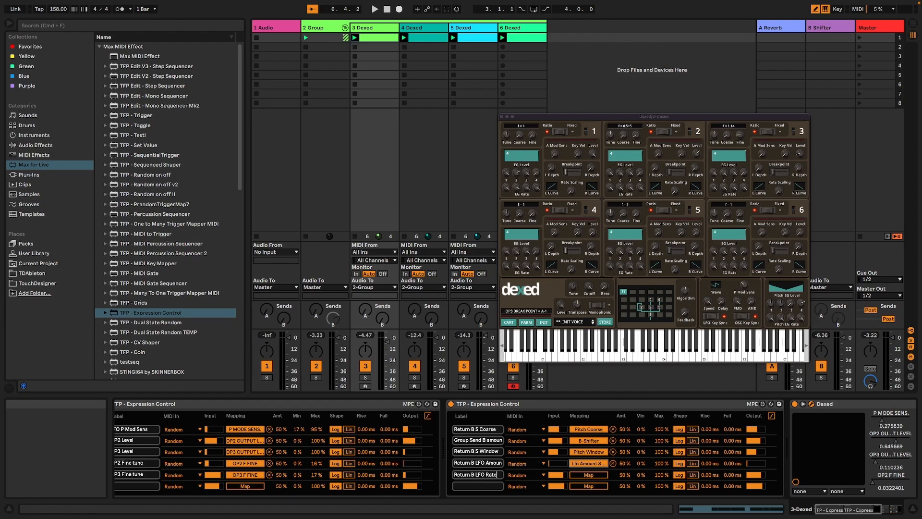
left_click(586, 475)
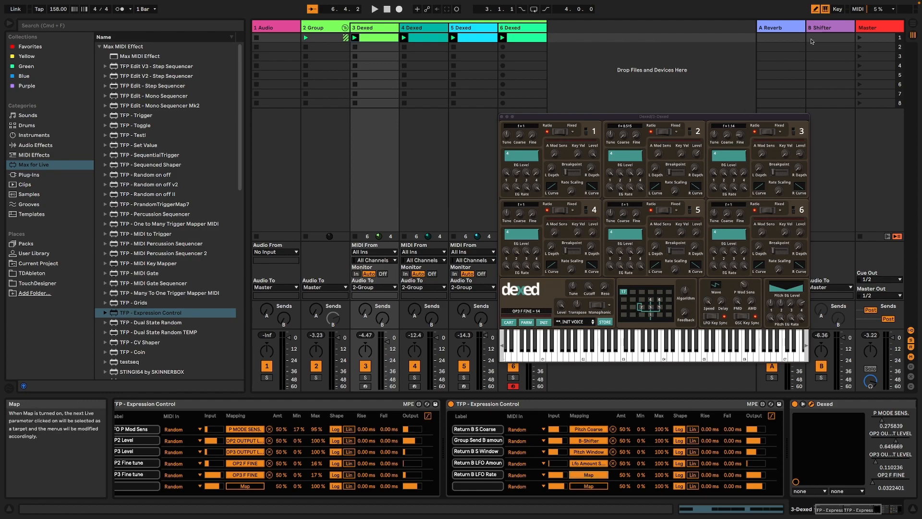
left_click(811, 41)
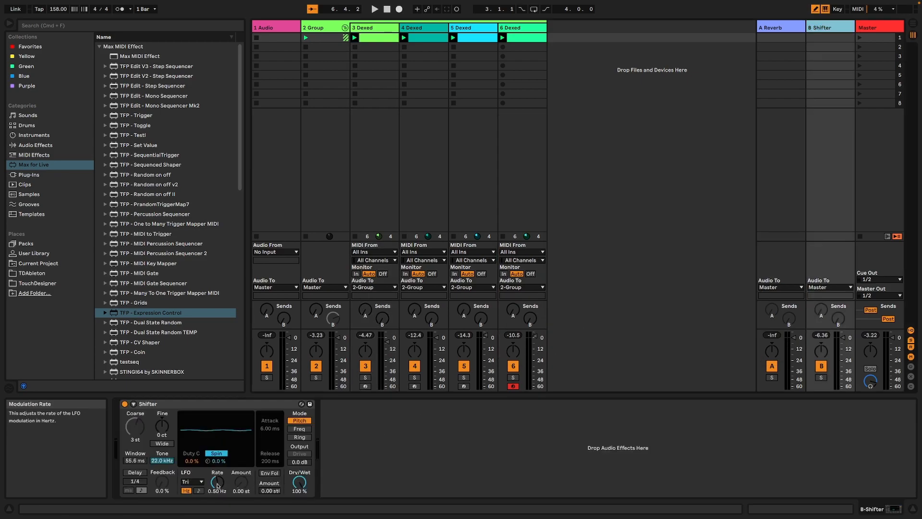
- Play the set and set the LFO waveform of return B's Shifter to Saw Down
key("space")
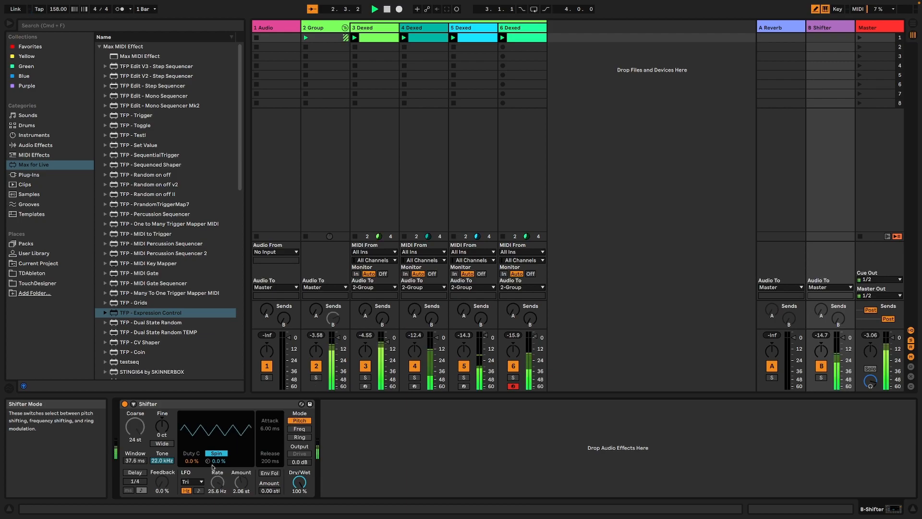
left_click(192, 482)
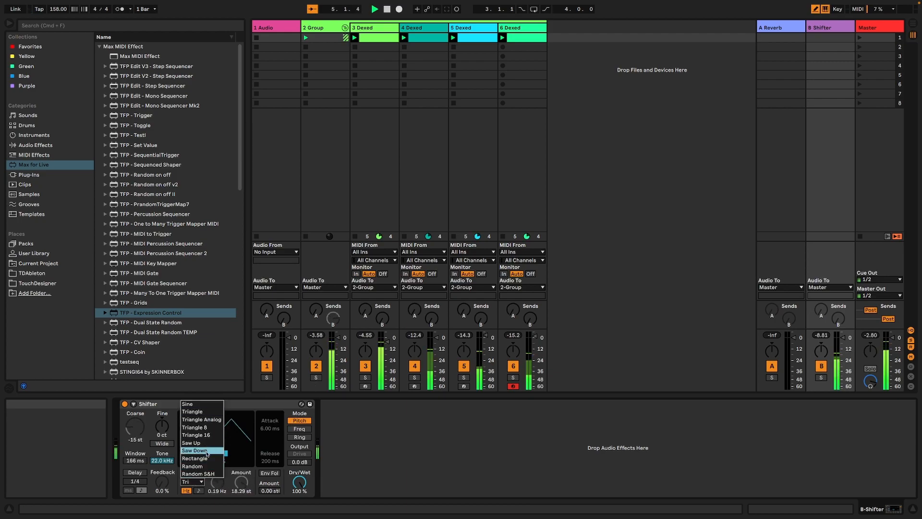
left_click(207, 452)
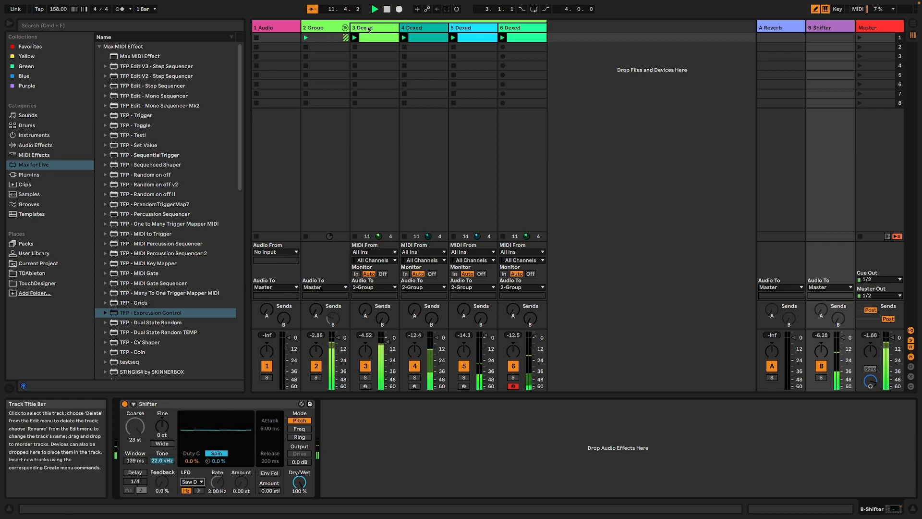
- Solo the Dexed on track 5 and listen to it
left_click(461, 28)
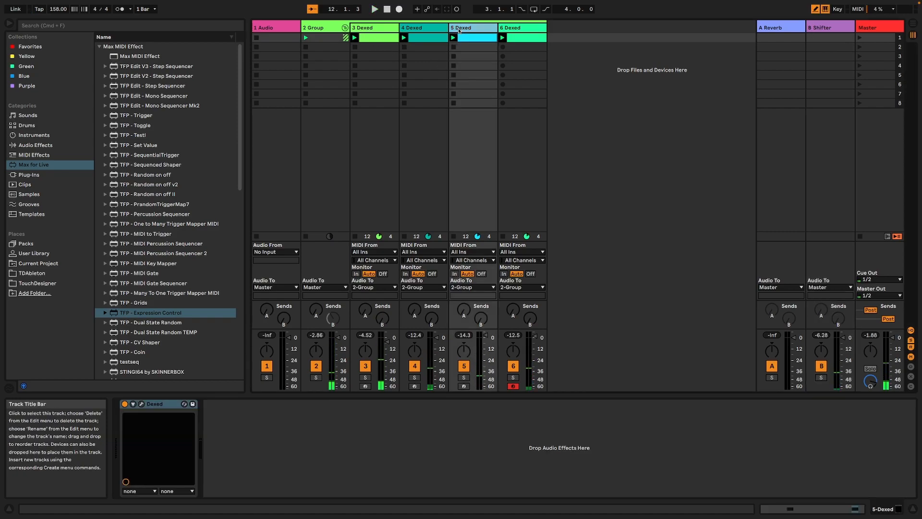
left_click(465, 377)
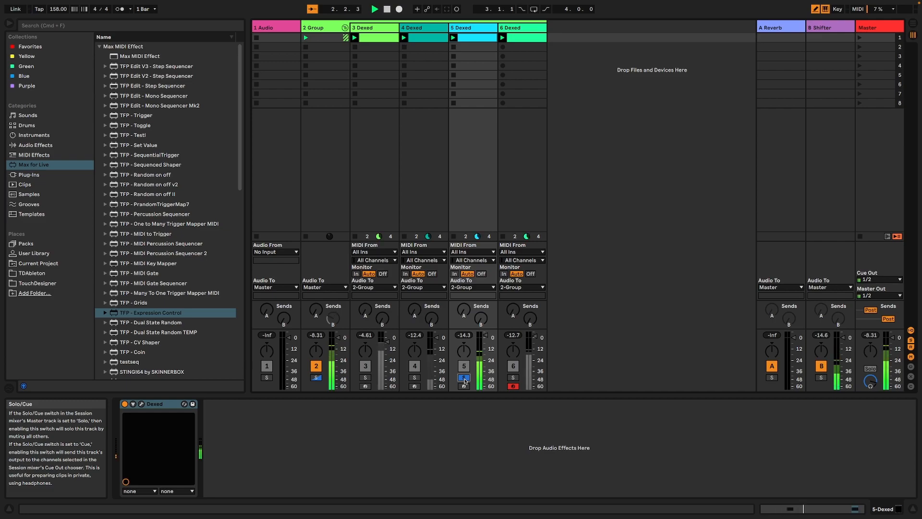
left_click(40, 148)
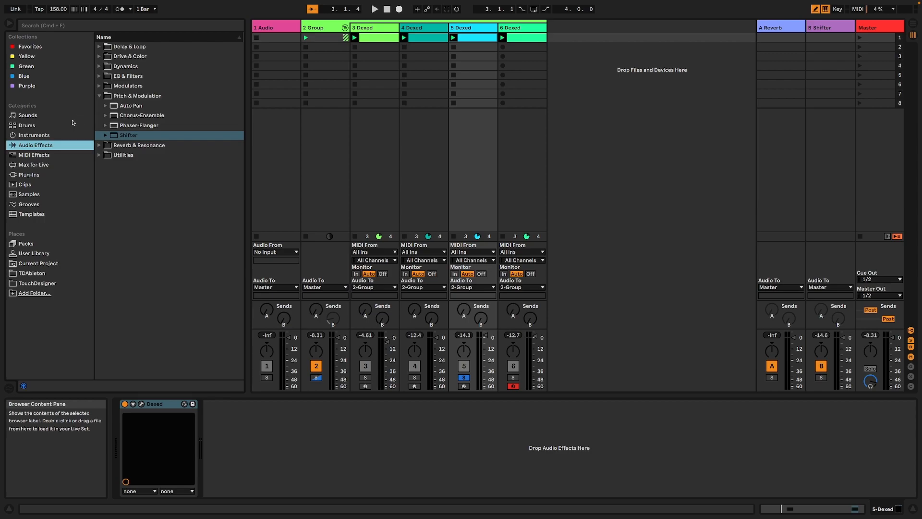
left_click(33, 164)
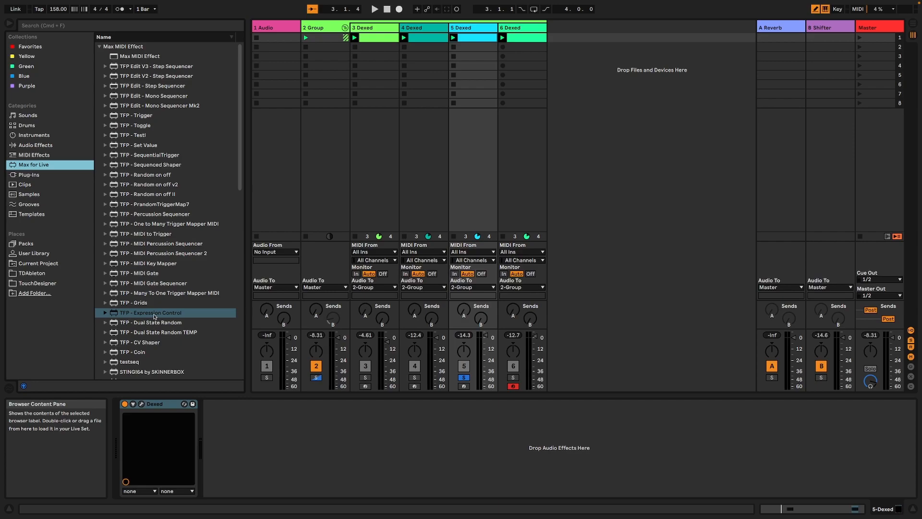
double_click(154, 317)
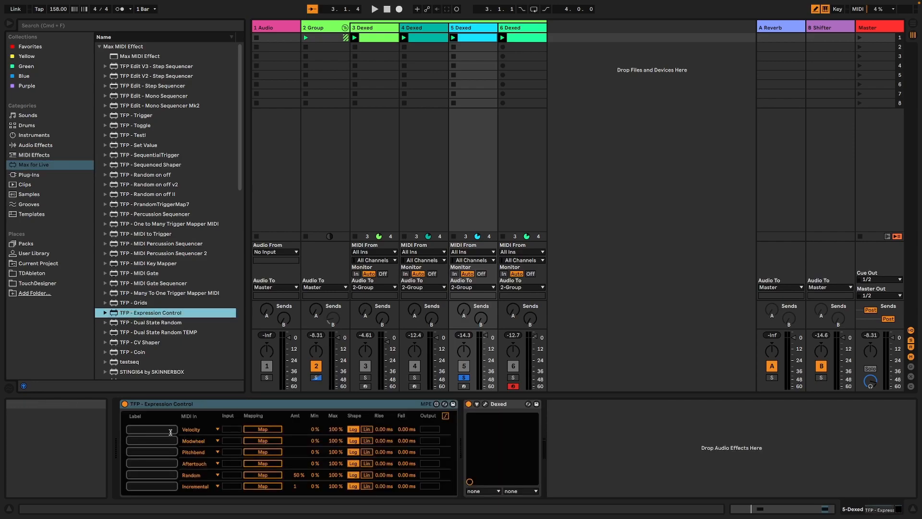
left_click(171, 432)
left_click(159, 404)
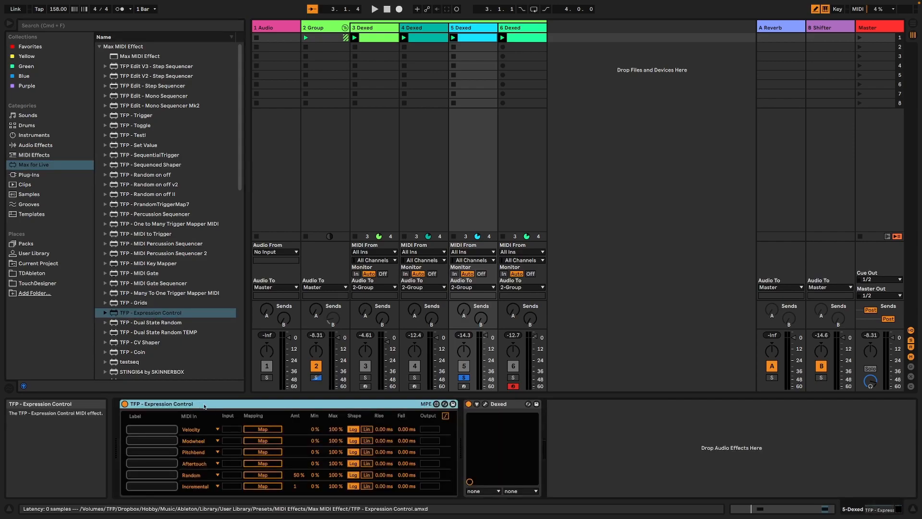
key("Delete")
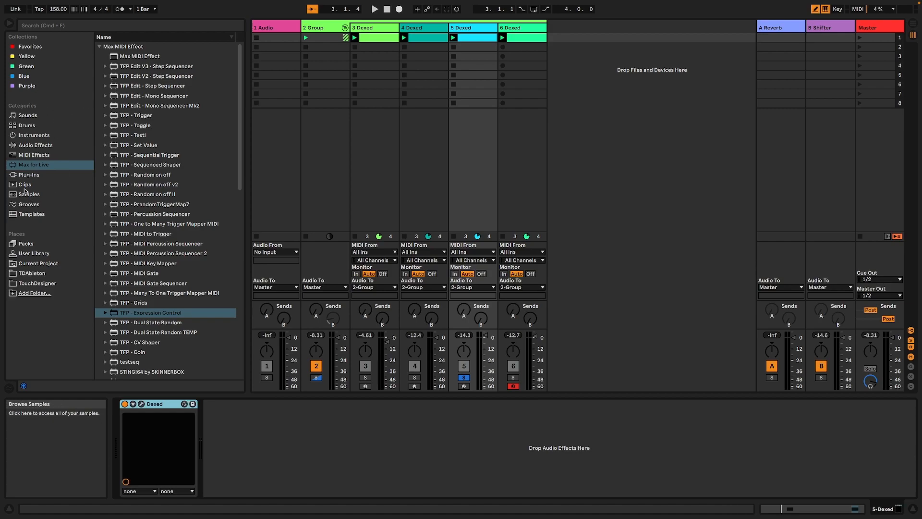
- Search the Max for Live devices for "tfp coin" and add TFP - Coin to track 5
left_click(49, 26)
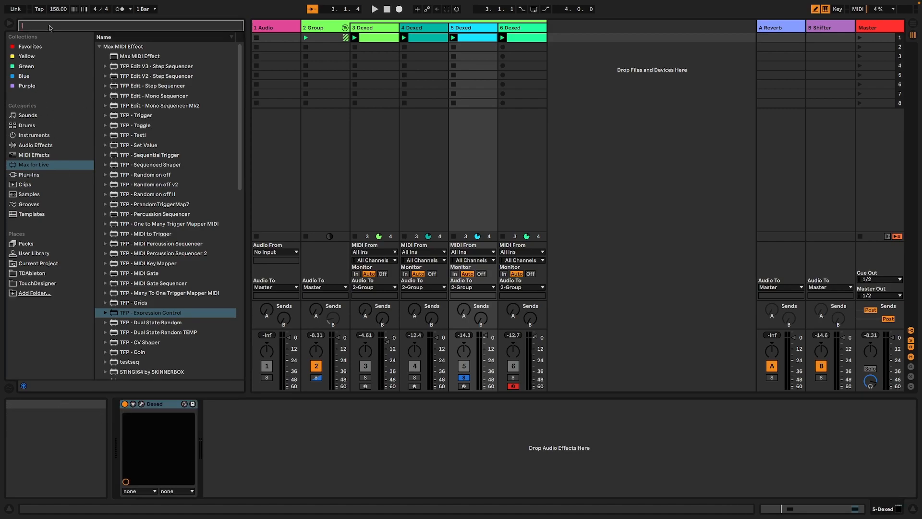
type("tfpt")
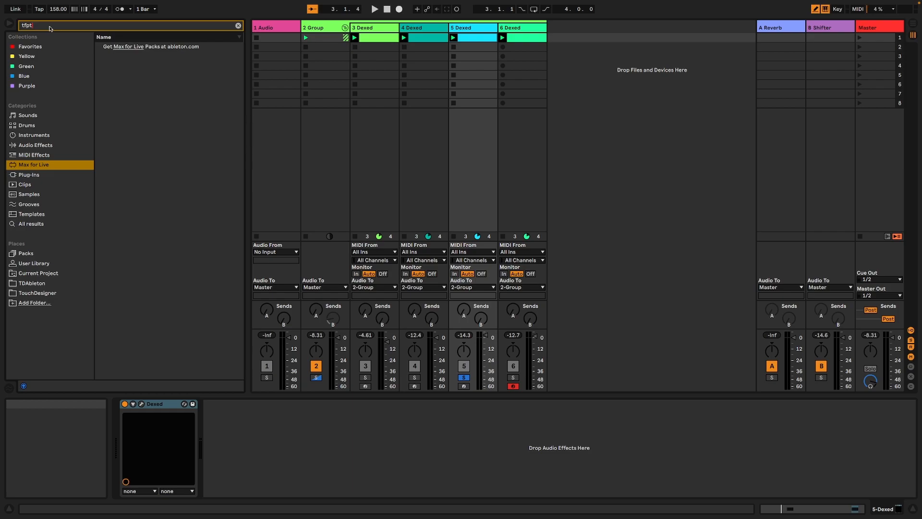
key("BackSpace")
key("BackSpace")
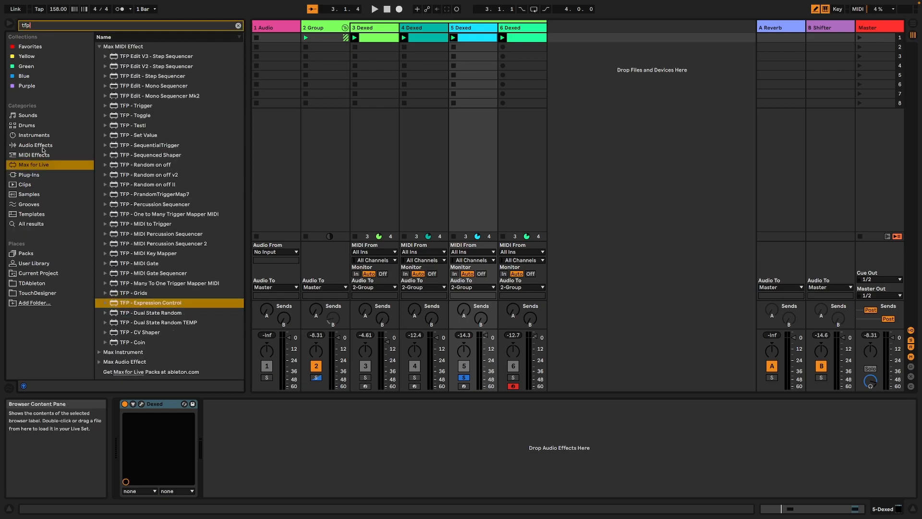
left_click(35, 166)
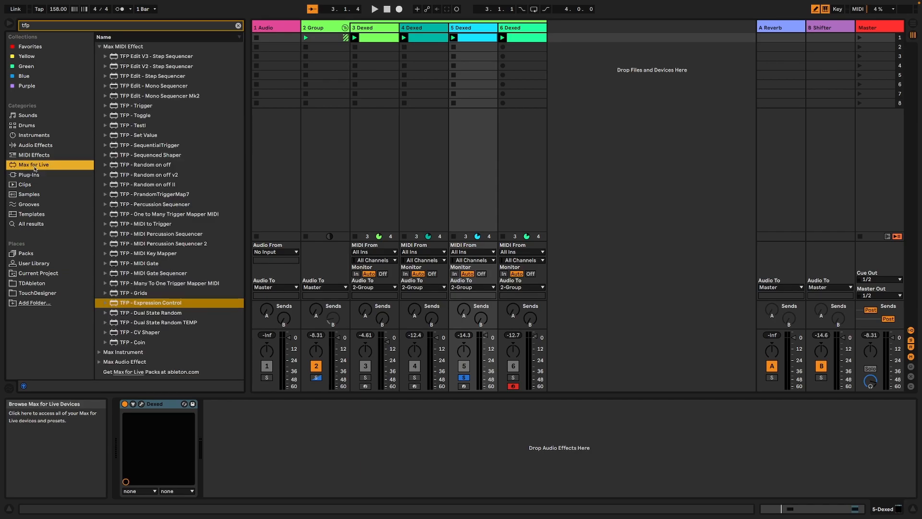
left_click(42, 28)
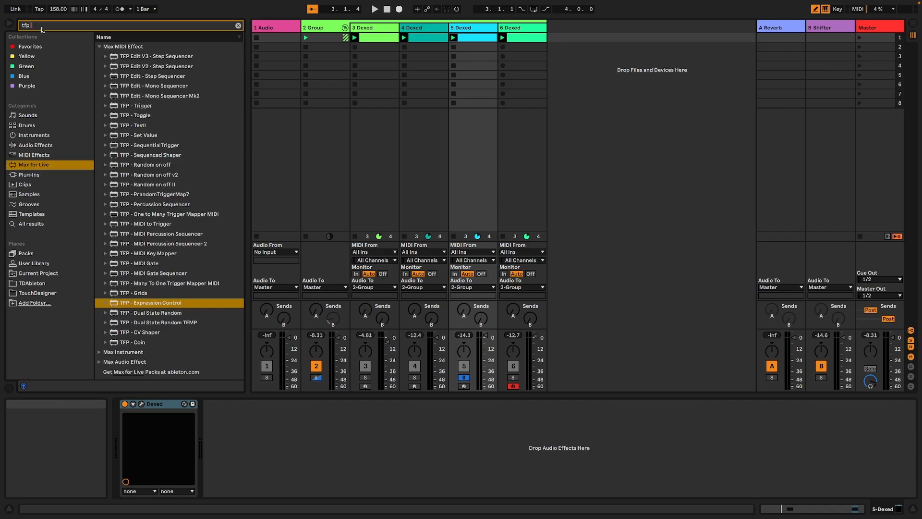
type("coin")
double_click(139, 58)
- Set the Coin's Left/Right chance to 17, its left maximum to 19 and its right range to 76–90
left_click_drag(163, 443, 158, 426)
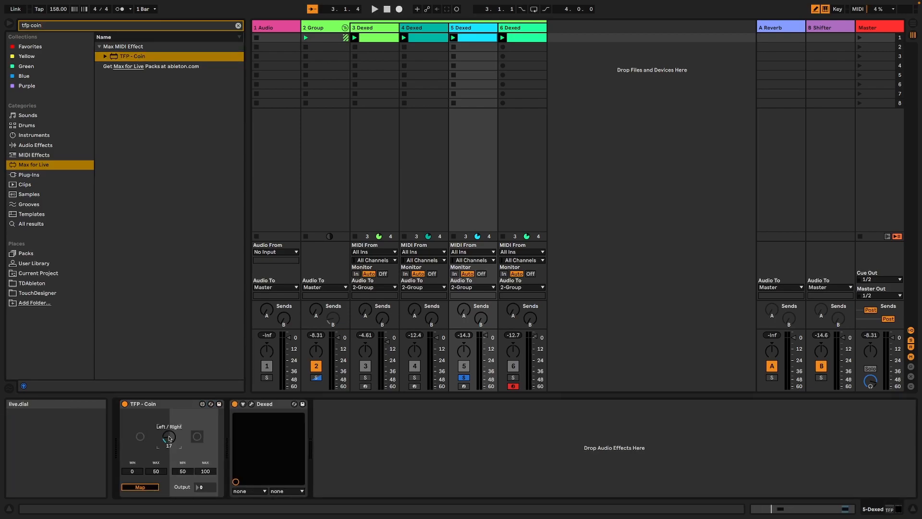
left_click_drag(168, 436, 169, 438)
left_click_drag(156, 471, 156, 478)
left_click_drag(185, 470, 205, 474)
- Map the Coin to send A of track 5 and, with the set playing, set its right maximum to 85
left_click(140, 487)
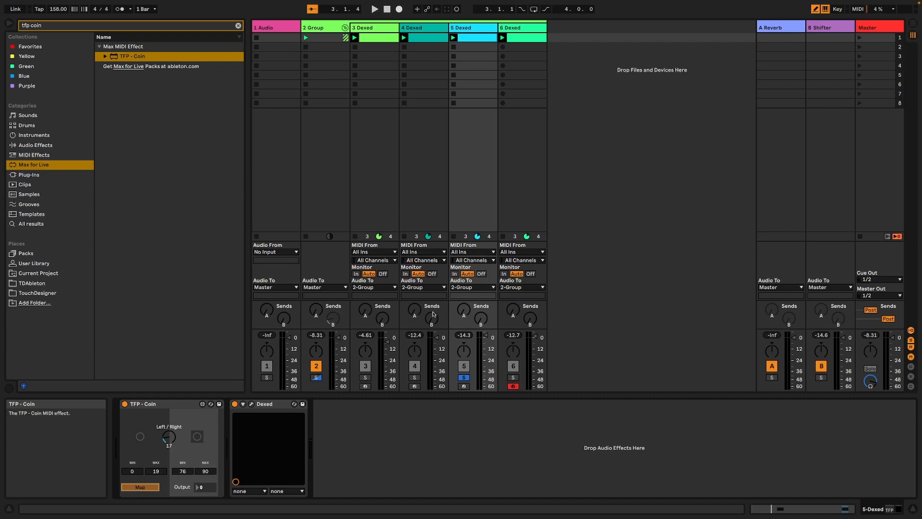
left_click(463, 313)
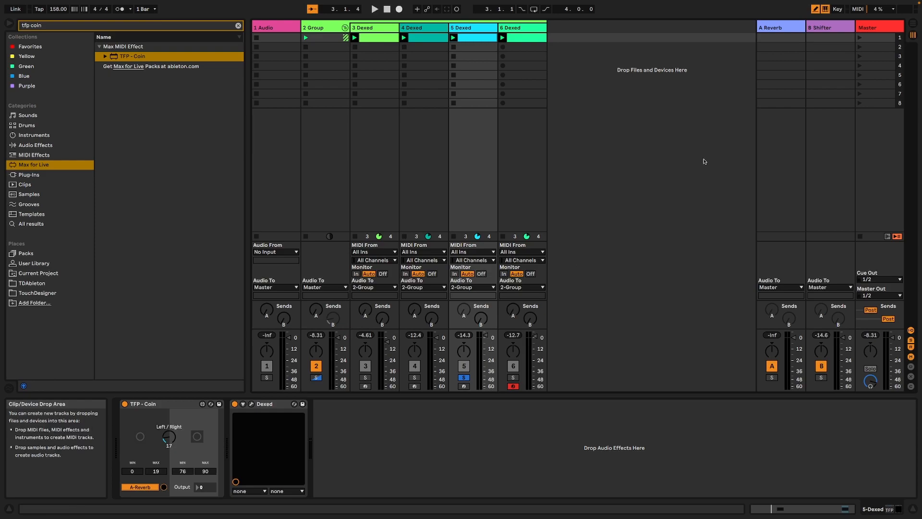
key("space")
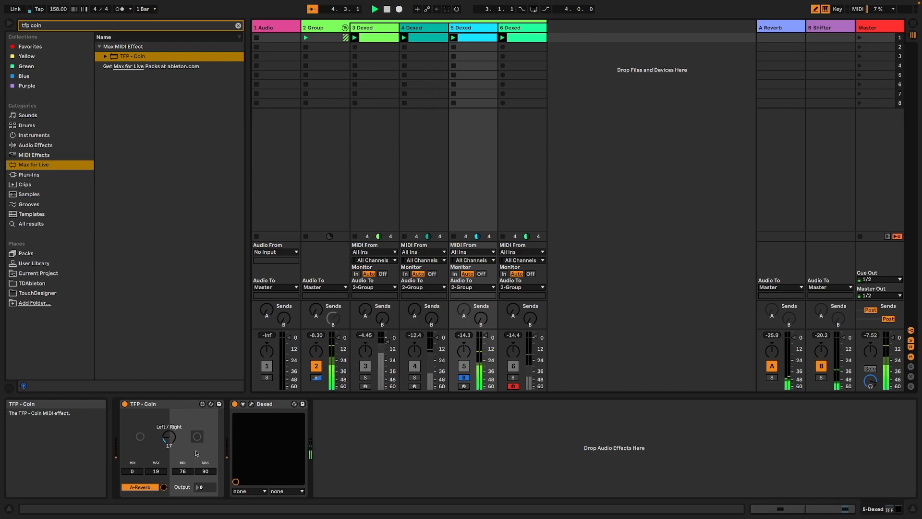
left_click_drag(206, 471, 205, 475)
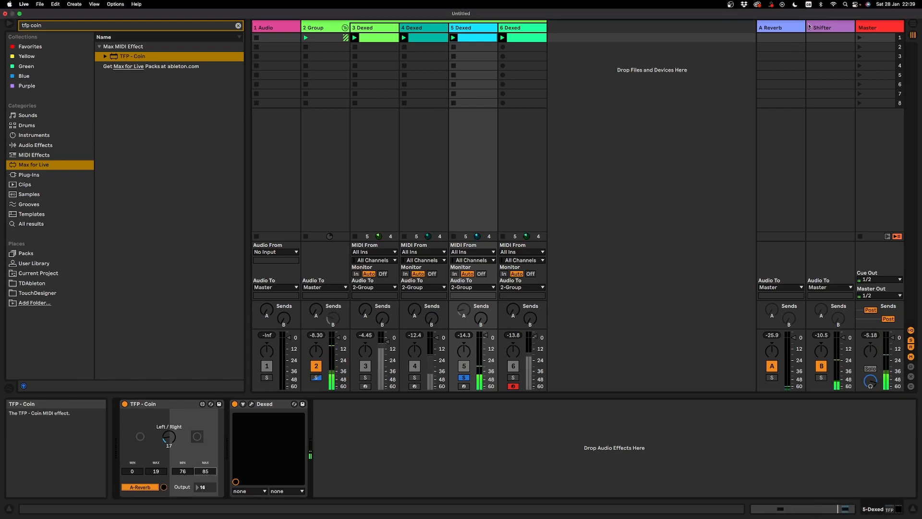
- Set the Stereo amount of the Reverb on return A to 0.00
left_click(784, 27)
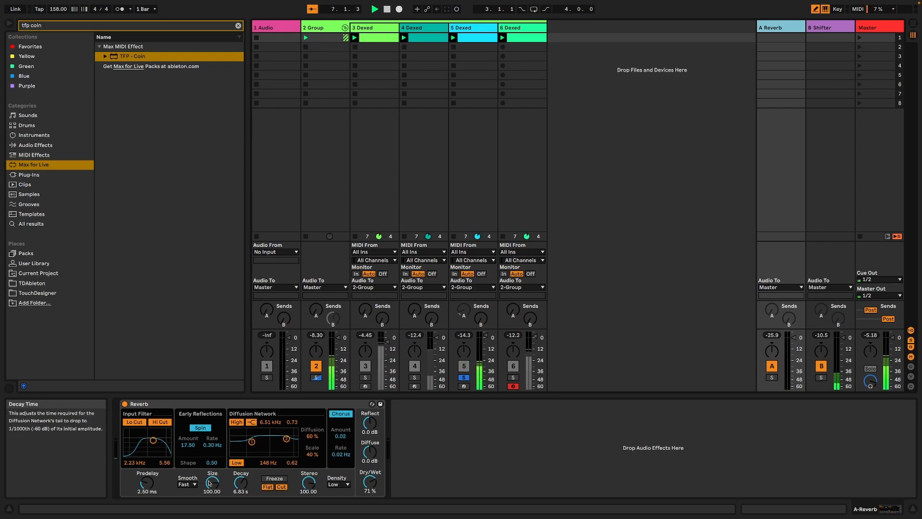
left_click_drag(308, 485, 308, 505)
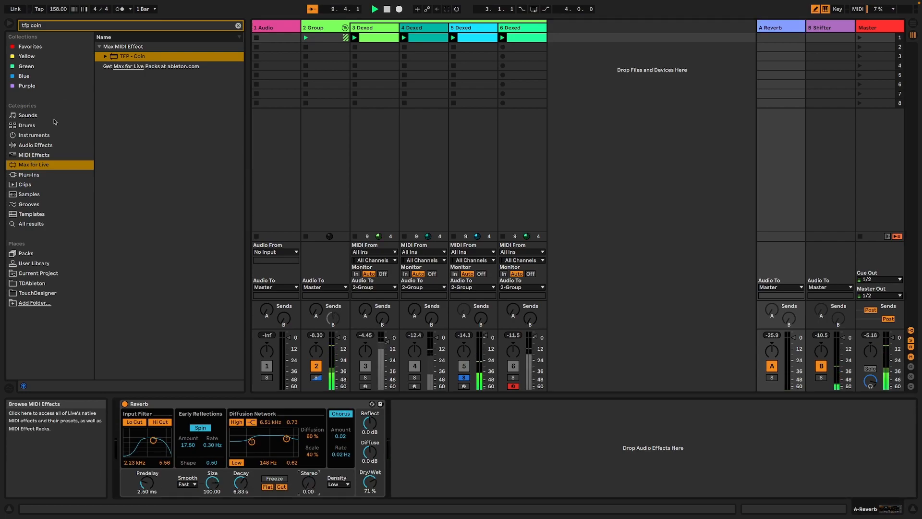
- Find Phaser-Flanger among the audio effects, add it after the Reverb on return A and set its Dry/Wet to 63%
left_click(35, 145)
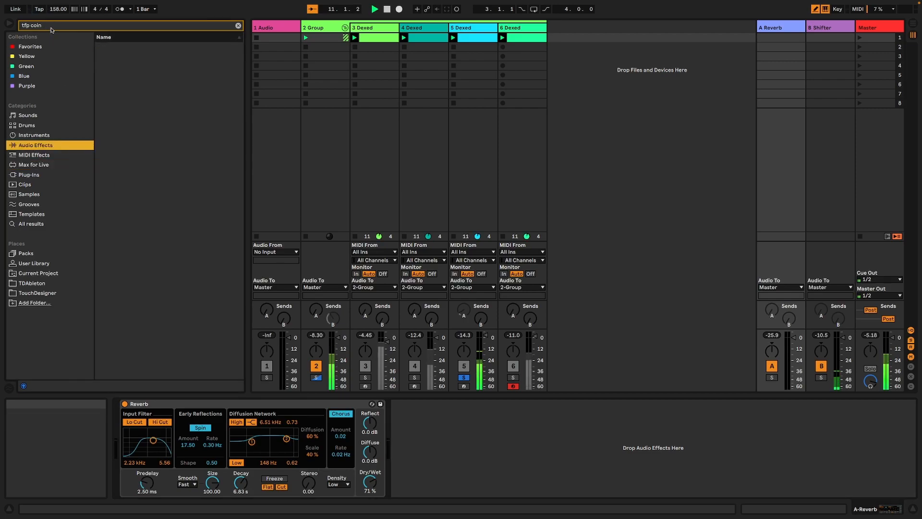
double_click(51, 27)
key("BackSpace")
key("BackSpace")
key("BackSpace")
key("BackSpace")
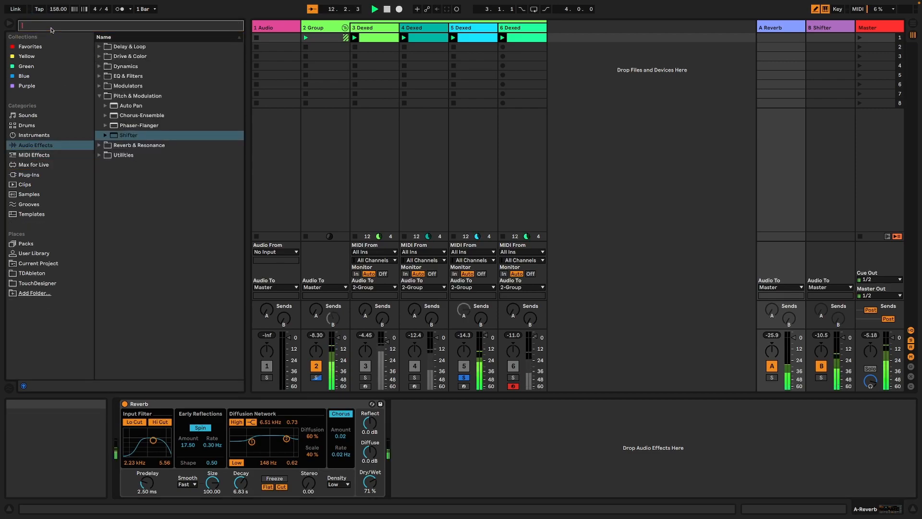
left_click_drag(139, 125, 505, 452)
left_click_drag(517, 482, 518, 502)
- Unsolo track 5 and show the device chain of track 6 while the whole set plays
left_click(464, 378)
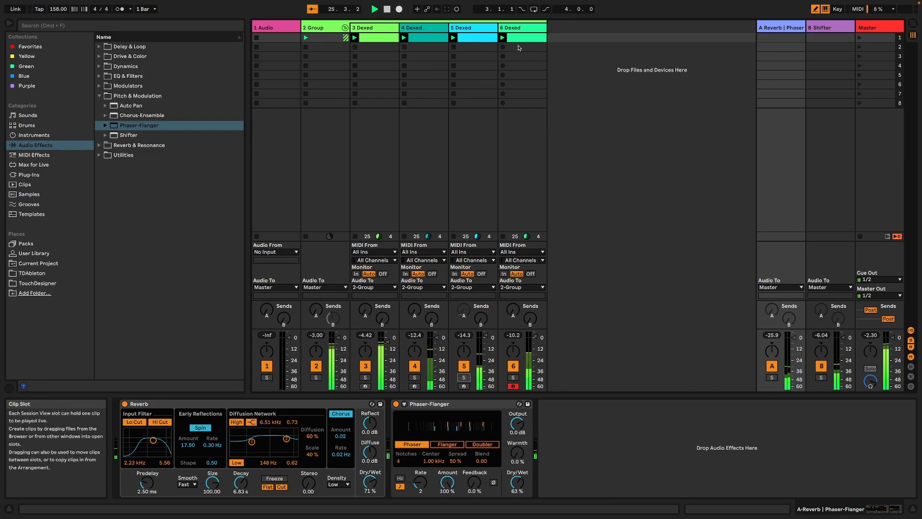
left_click(513, 29)
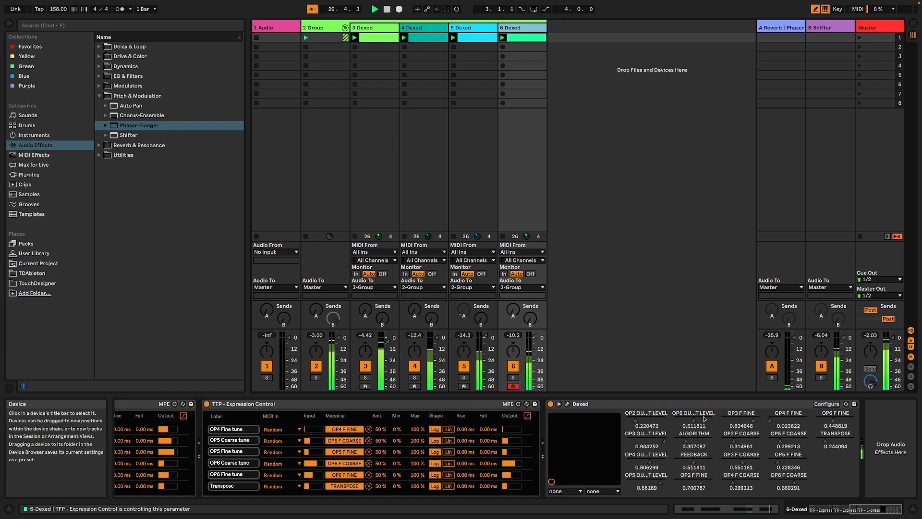
- Add Redux from the Drive & Color effects to the group track and set its Bits to 10 during playback
left_click(324, 28)
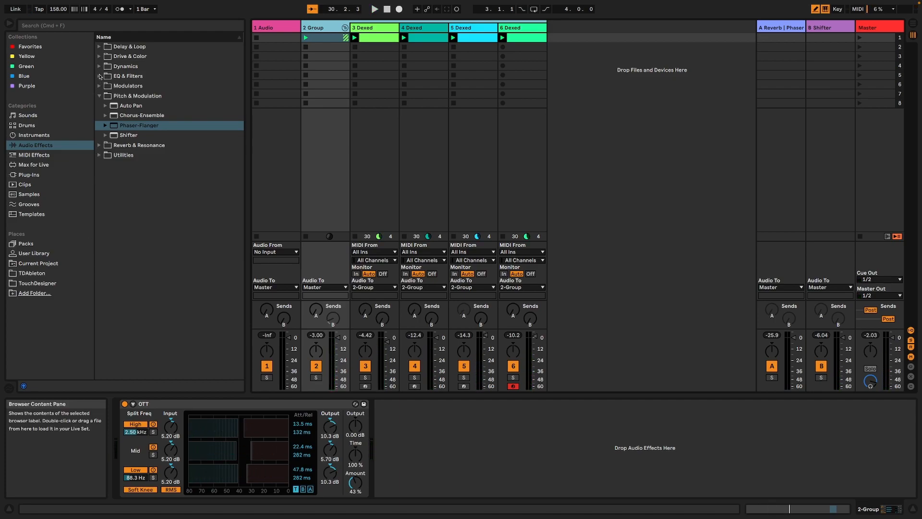
left_click(101, 97)
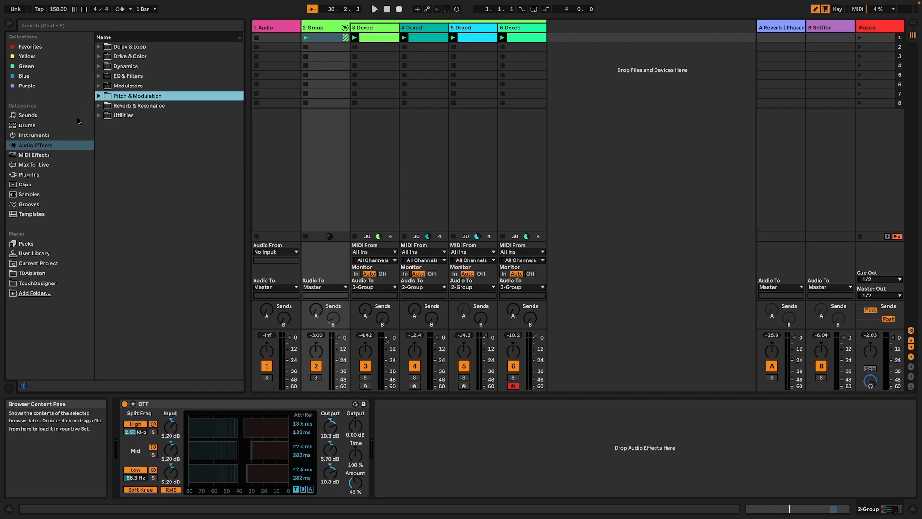
left_click(99, 67)
left_click(99, 67)
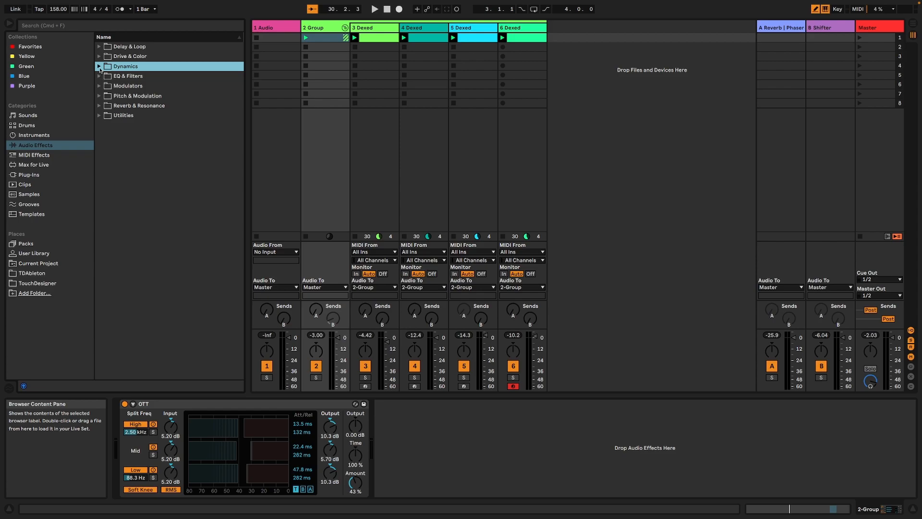
left_click(99, 57)
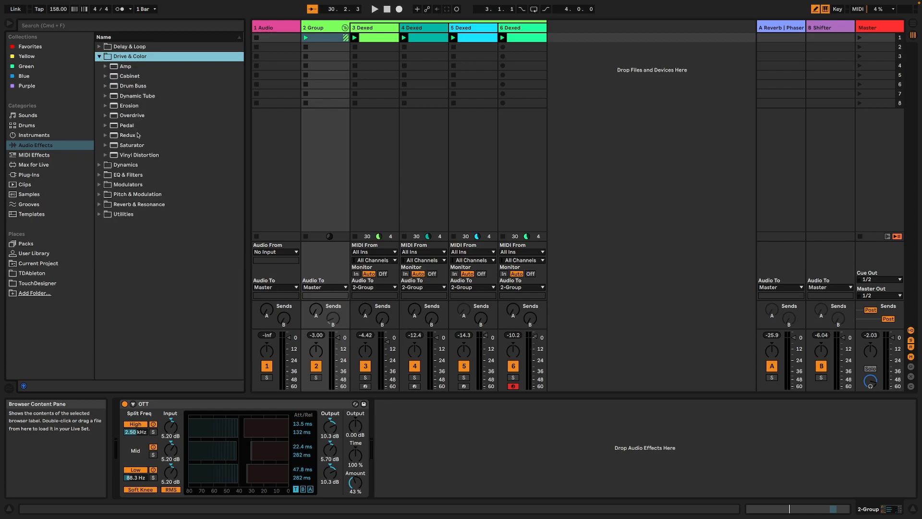
double_click(138, 135)
key("space")
mouse_move(429, 427)
left_mouse_down()
mouse_move(429, 457)
mouse_move(429, 443)
left_mouse_up()
key("space")
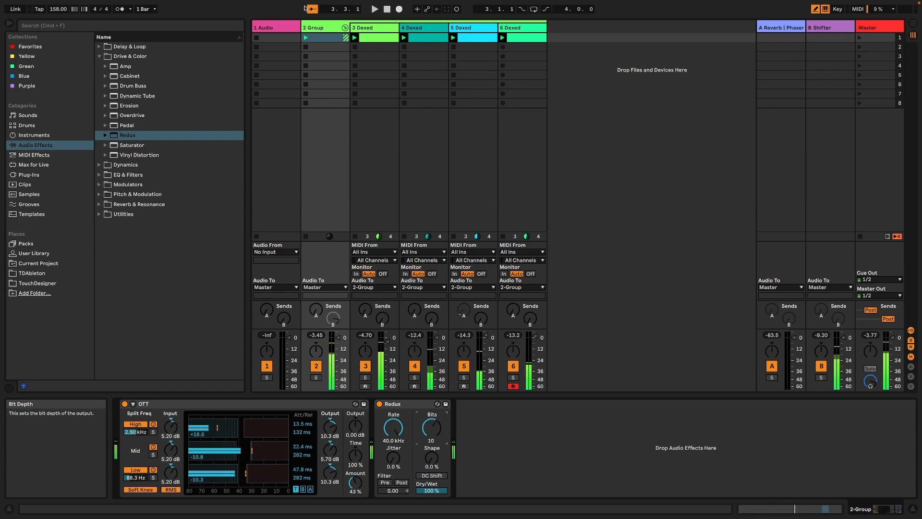
- Label the sixth Expression Control row on track 3 "Group Redux Bit" and map it to the Bits of the group's Redux
left_click(365, 29)
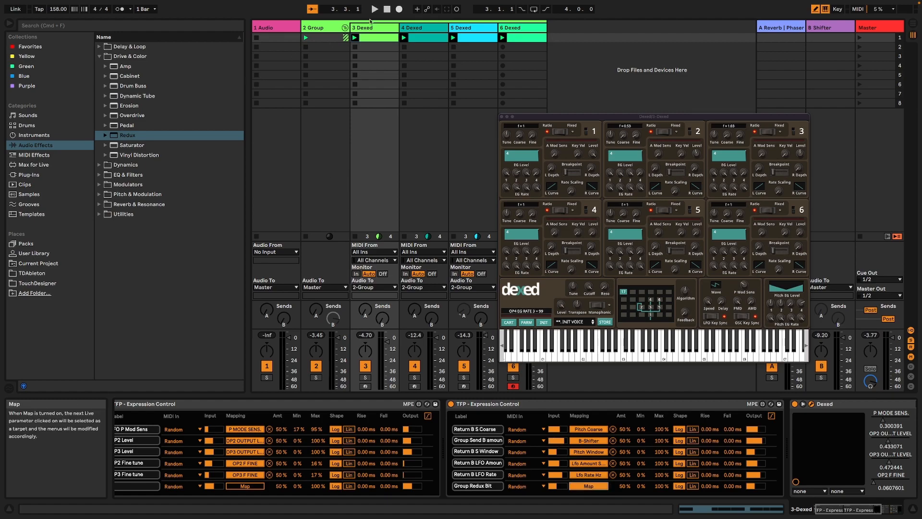
left_click(325, 29)
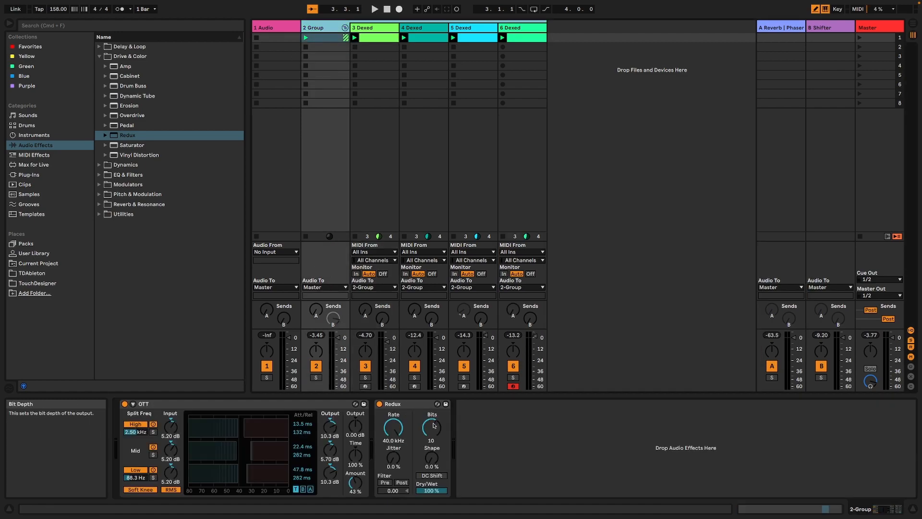
scroll(432, 429, "up", 3)
key("space")
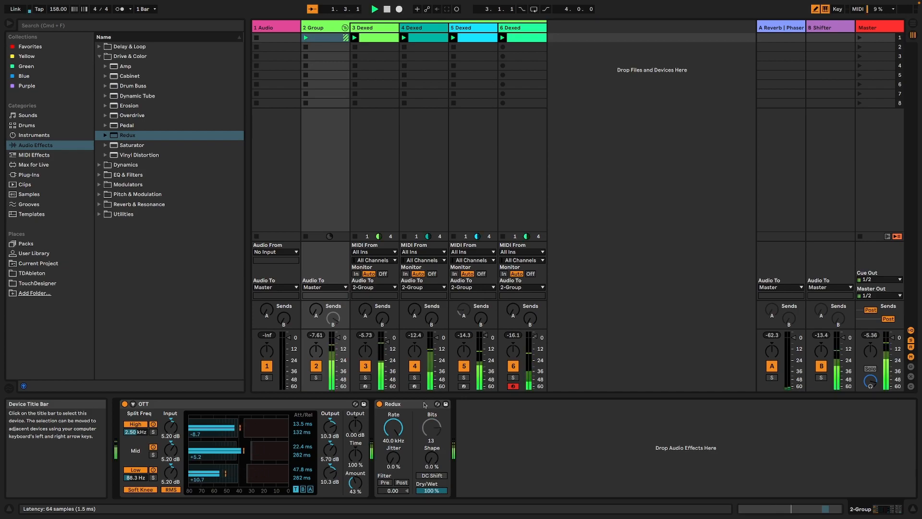
- Set the minimum of the "Group Redux Bit" row to 35% and play the set
left_click(375, 29)
key("space")
mouse_move(642, 486)
left_mouse_down()
mouse_move(641, 475)
mouse_move(642, 485)
left_mouse_up()
key("space")
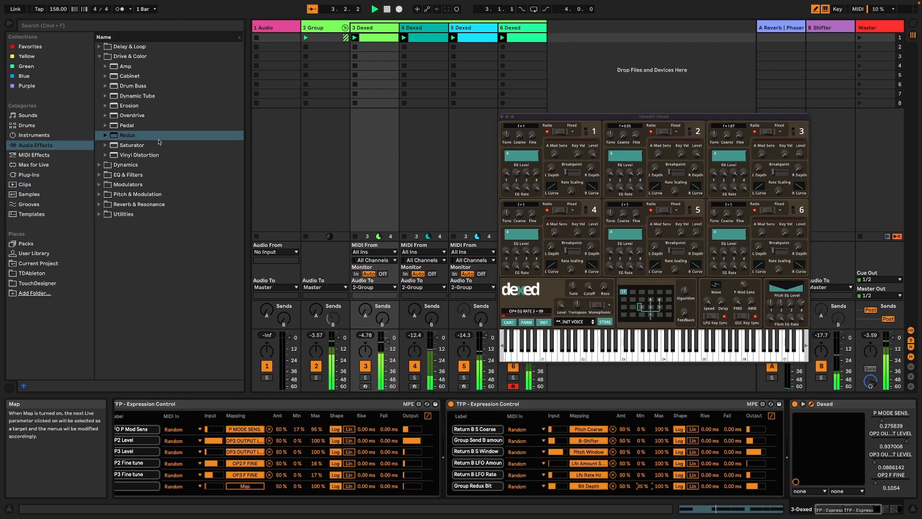
- Search the Max for Live devices for "tfp ex" and add another TFP - Expression Control to track 3
left_click(29, 175)
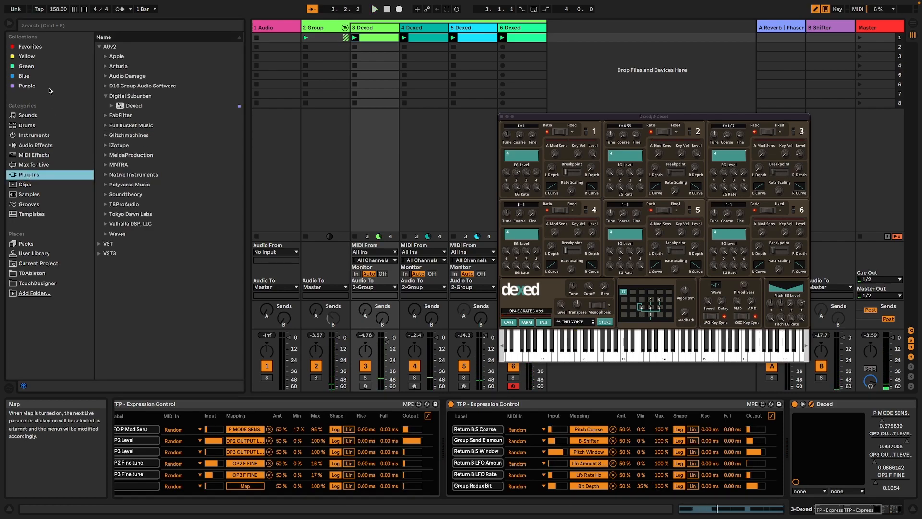
left_click(33, 165)
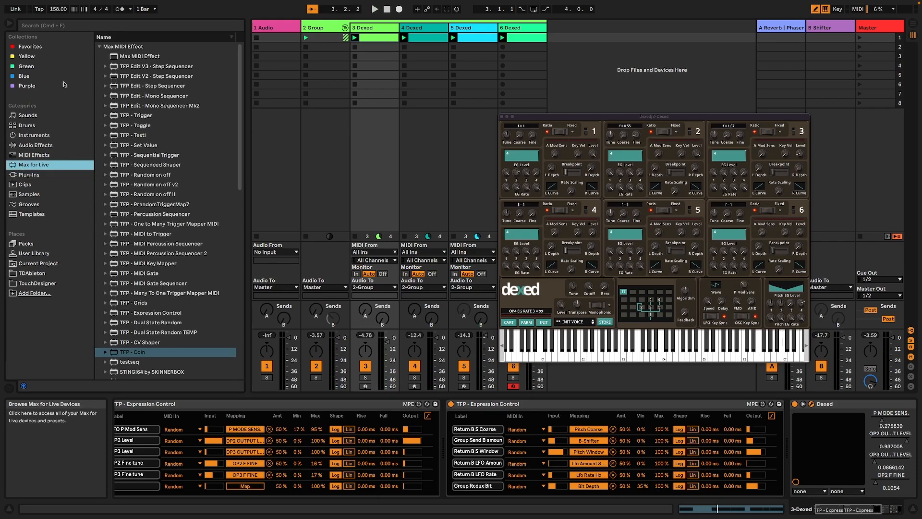
left_click(65, 26)
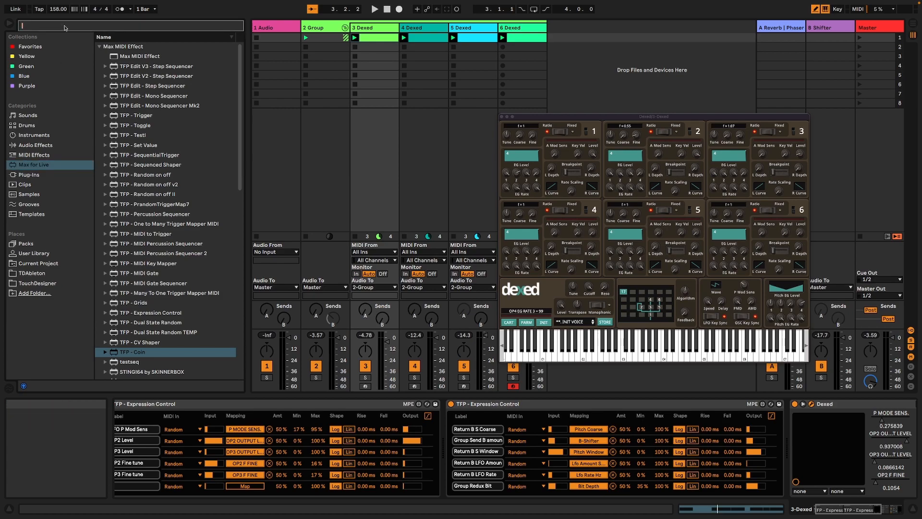
type("tfp ex")
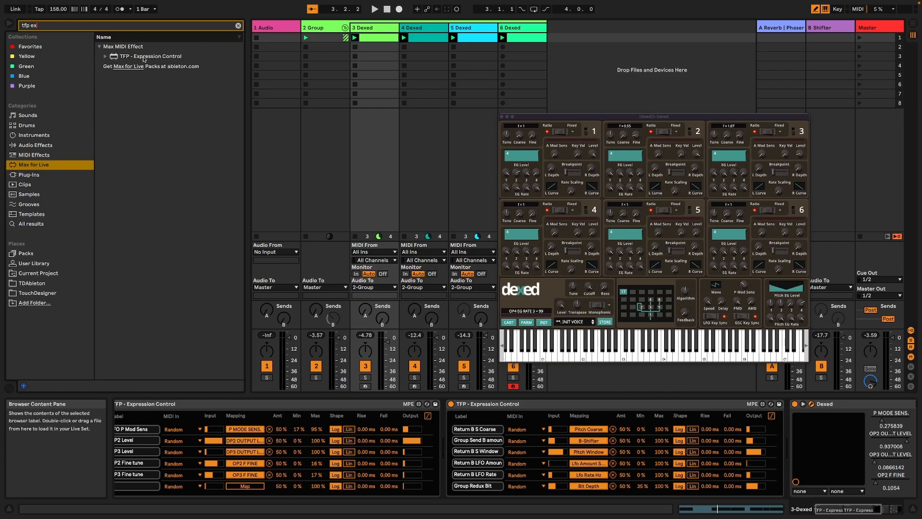
double_click(143, 58)
- Label the first row of the new Expression Control "Group Redux Rate" and map it to the Rate of the group's Redux
left_click(493, 431)
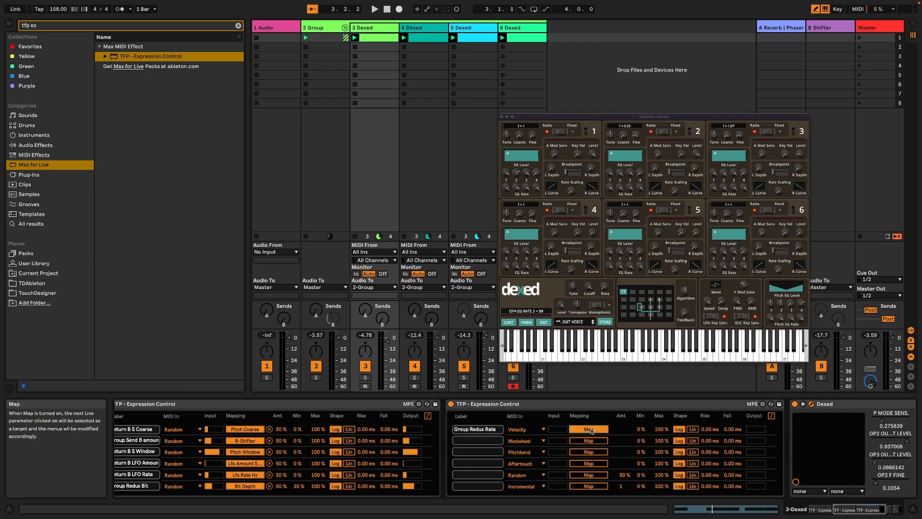
left_click(317, 139)
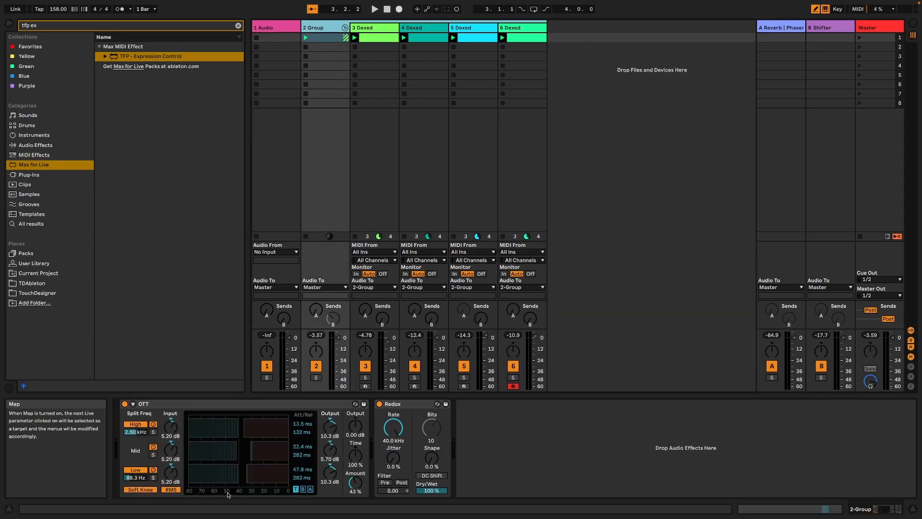
left_click(392, 430)
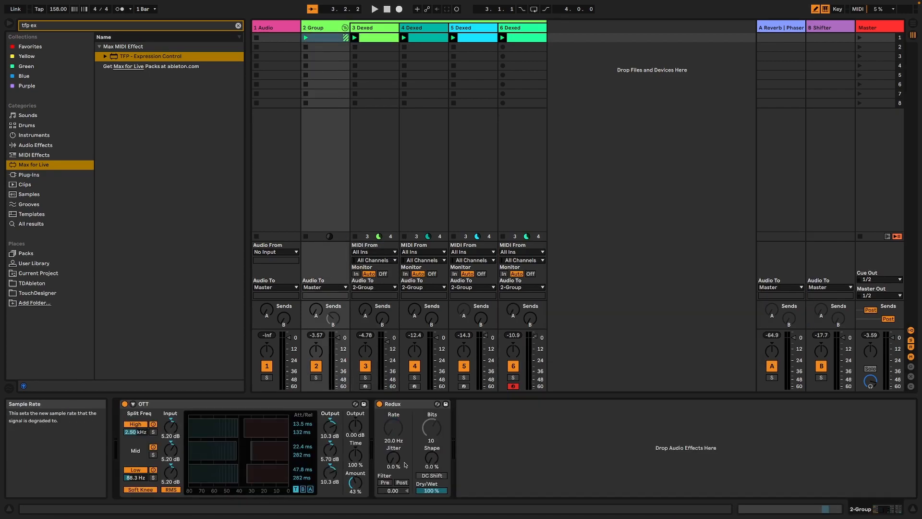
- Set the "Group Redux Rate" row's MIDI input to Random and its minimum to 77%, with the set playing
left_click(368, 29)
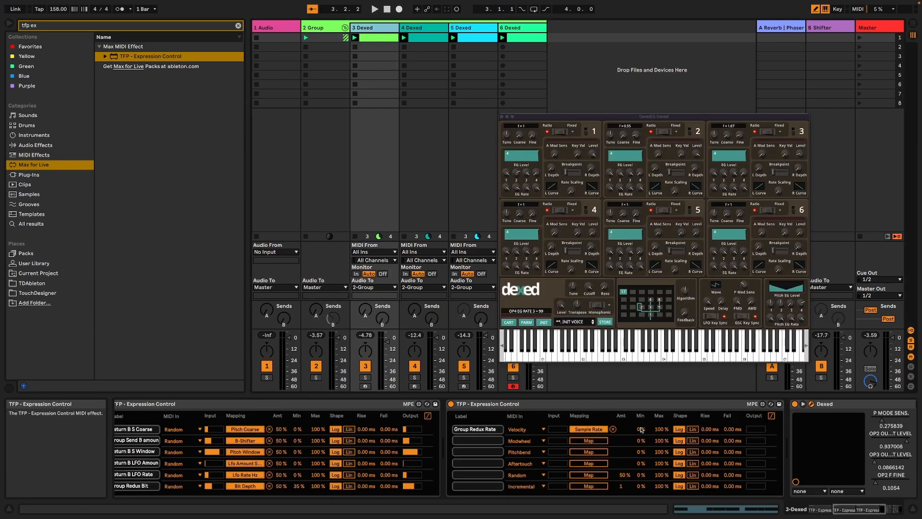
left_click(533, 429)
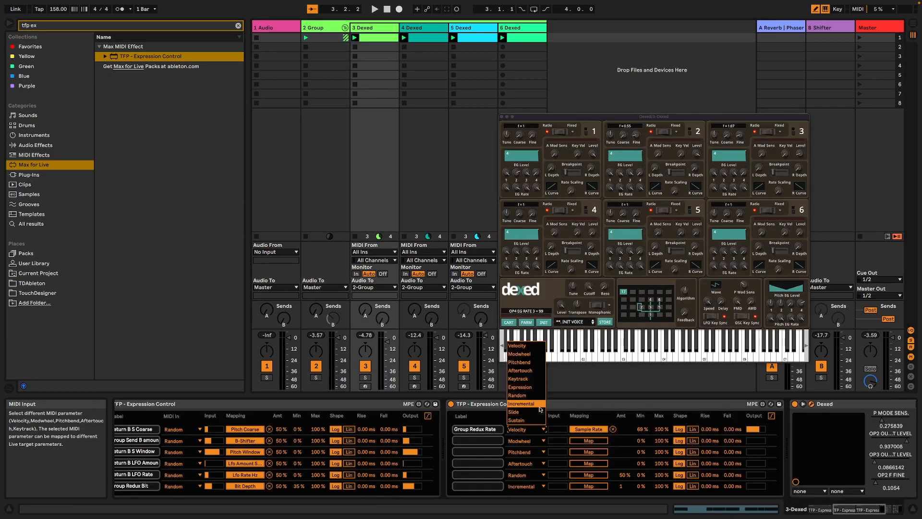
left_click(524, 395)
key("space")
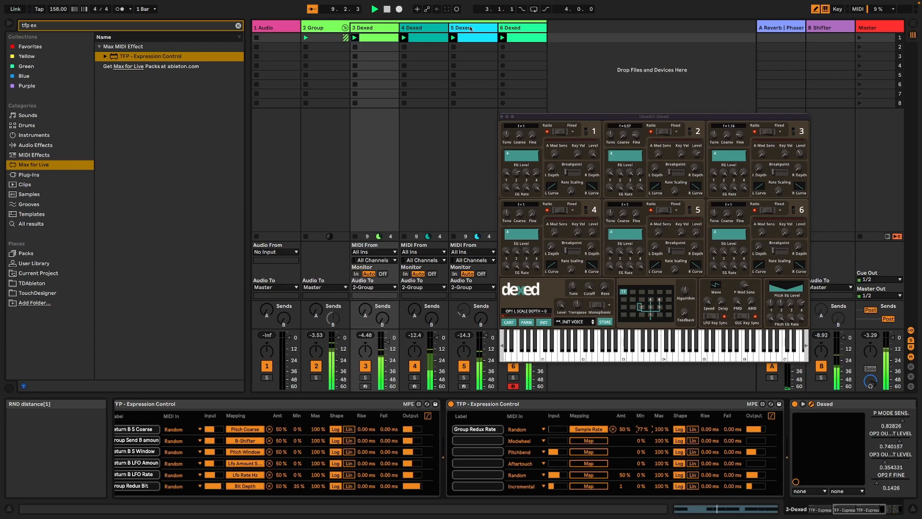
- In track 5's Dexed, set operator 1's EG Rate 2 to 51 and the algorithm to 12, and close its editor
left_click(470, 28)
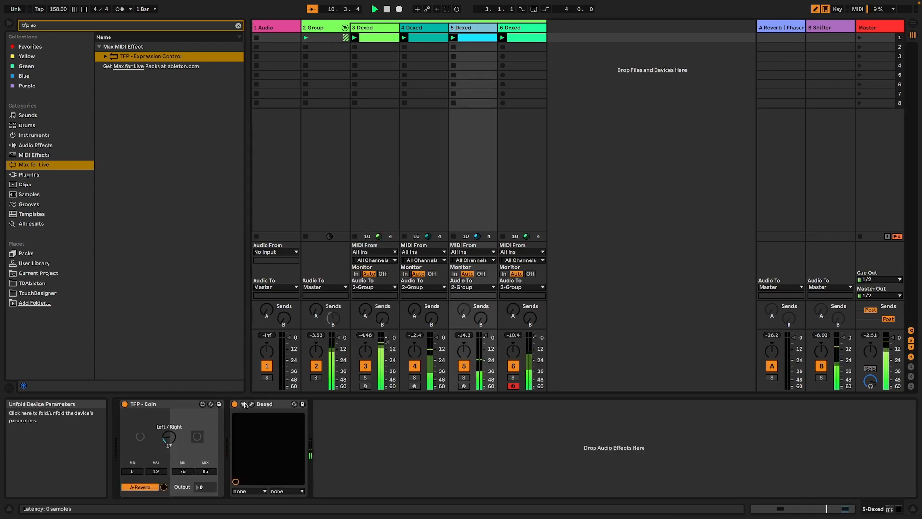
left_click(248, 406)
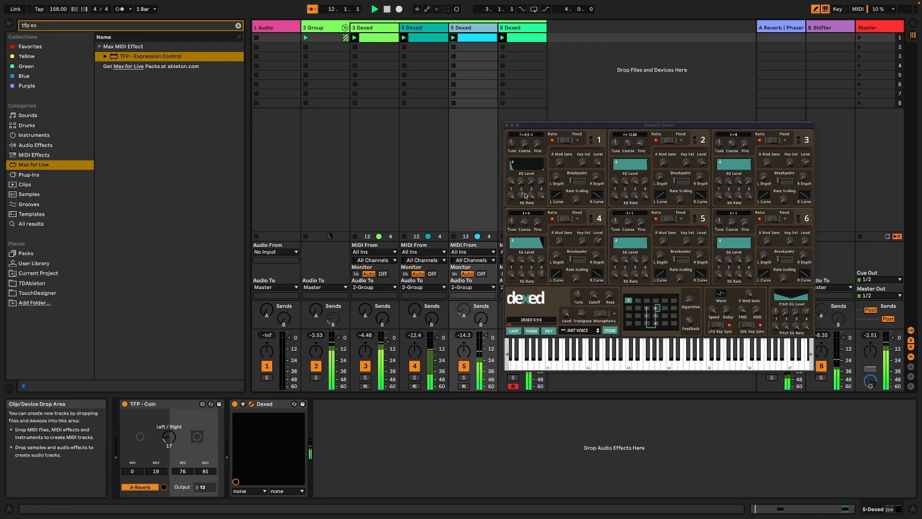
left_click_drag(524, 200, 523, 191)
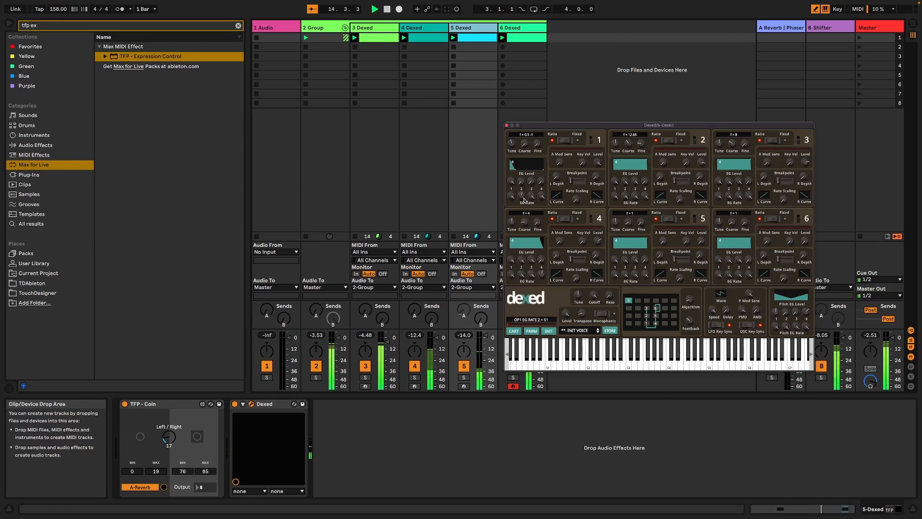
left_click_drag(686, 298, 689, 275)
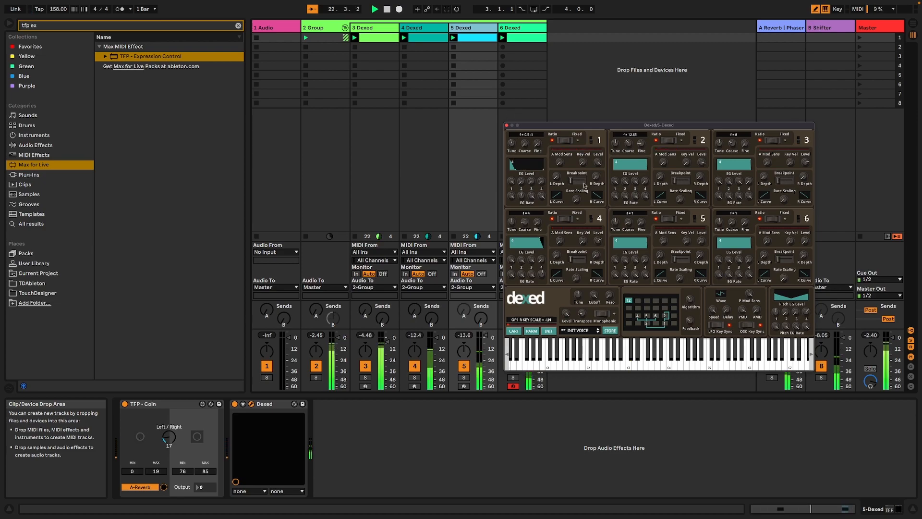
left_click(508, 126)
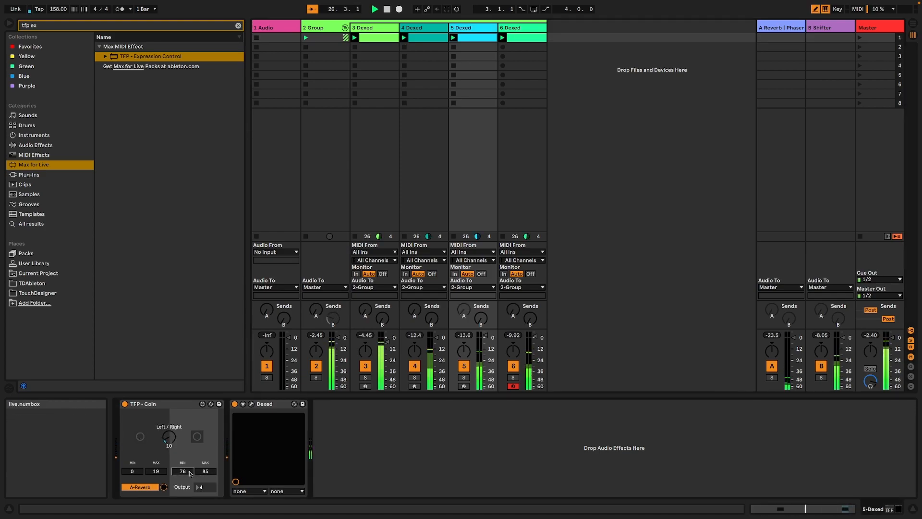
- Set the second side's maximum in track 5's TFP - Coin to 75 and show the group's devices
left_click_drag(210, 474, 210, 478)
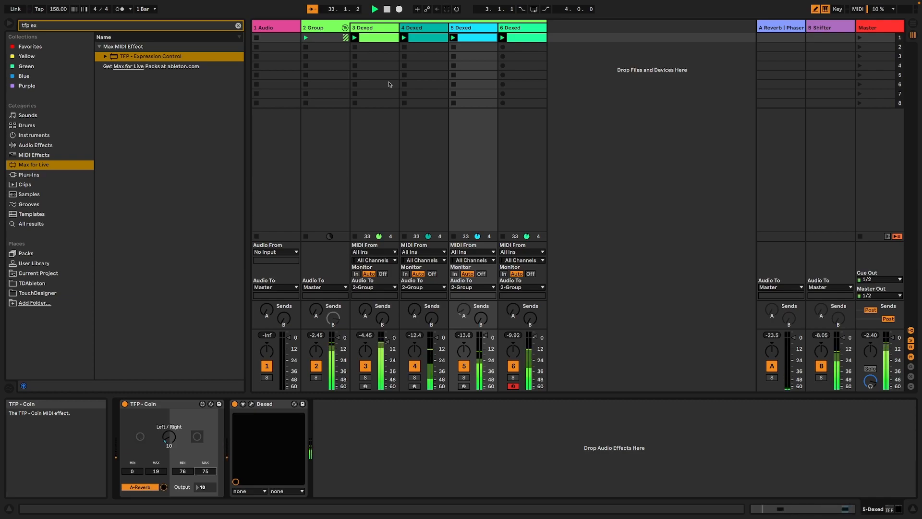
left_click(325, 27)
- Insert a new MIDI track after track 6 and load the Dexed plug-in onto it
right_click(567, 85)
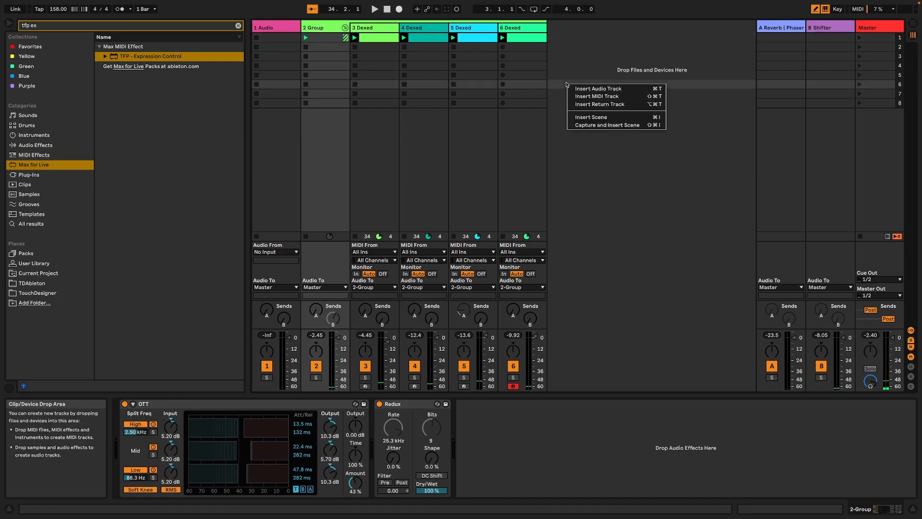
left_click(602, 96)
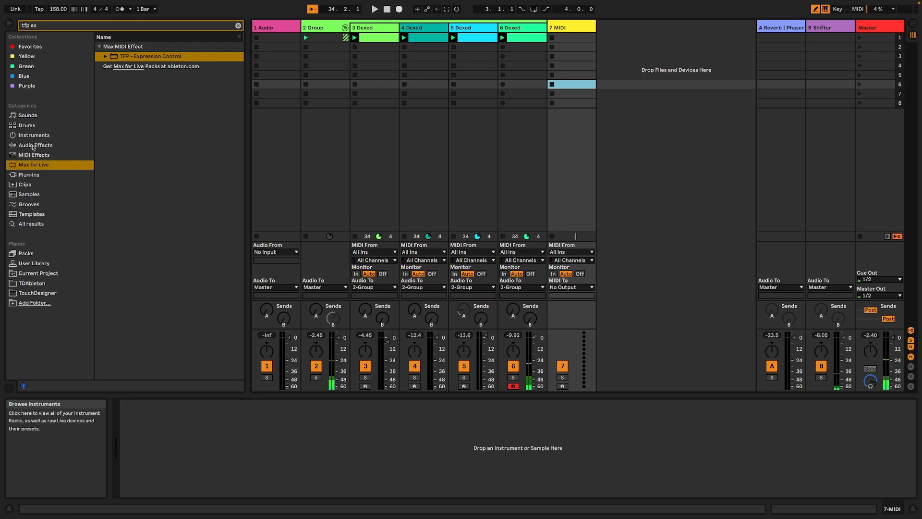
left_click(34, 155)
left_click(30, 175)
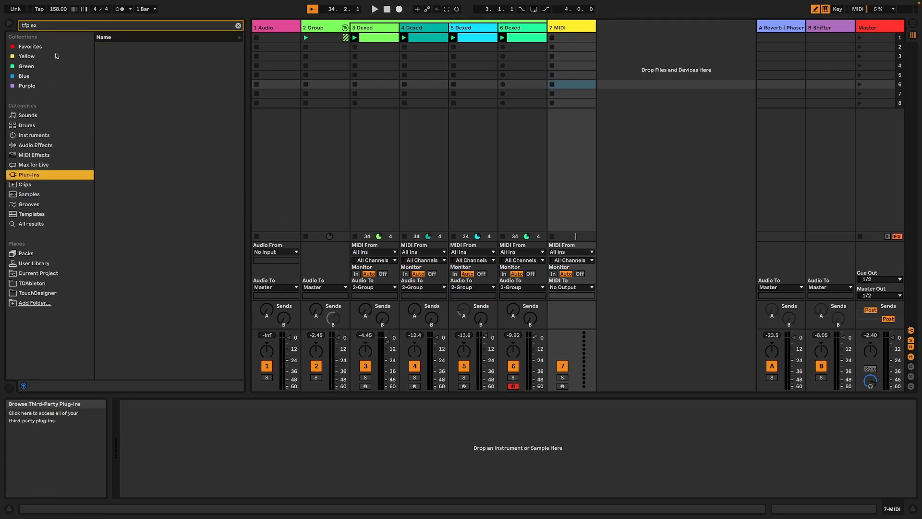
double_click(54, 28)
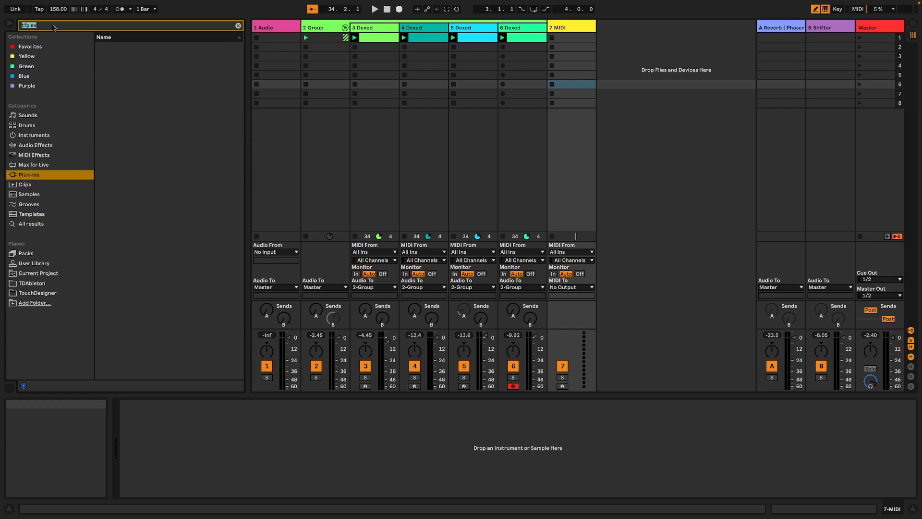
key("BackSpace")
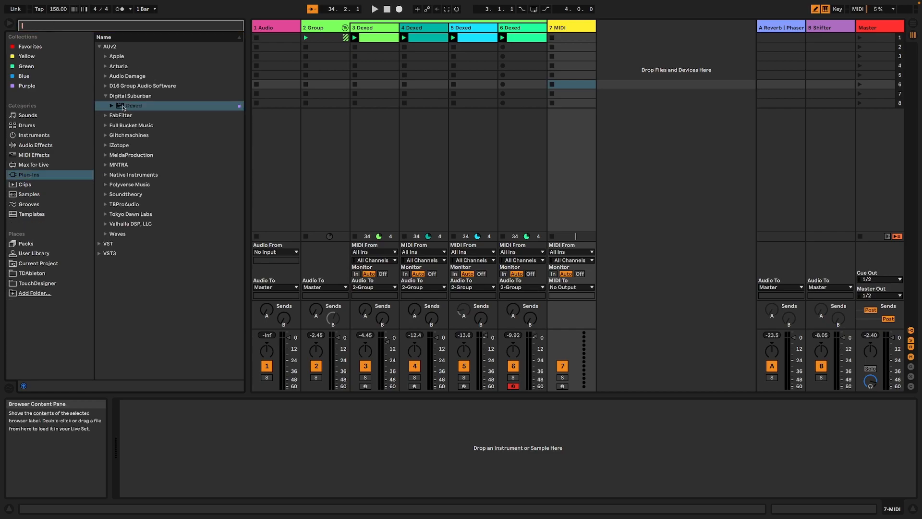
left_click(124, 106)
key("Return")
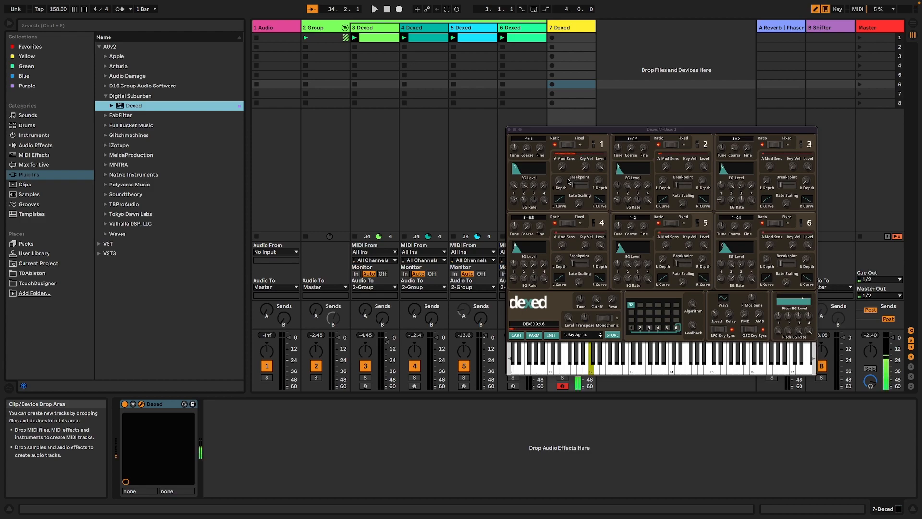
- Initialise the new Dexed's voice and shape its FM sound with operator 2's level and decaying envelopes on operators 1 and 2
left_click(549, 335)
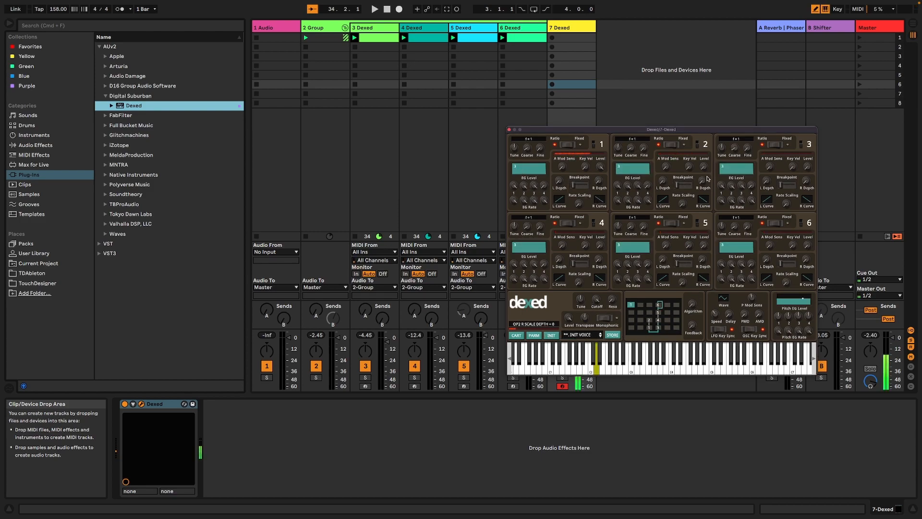
left_click_drag(704, 169, 700, 150)
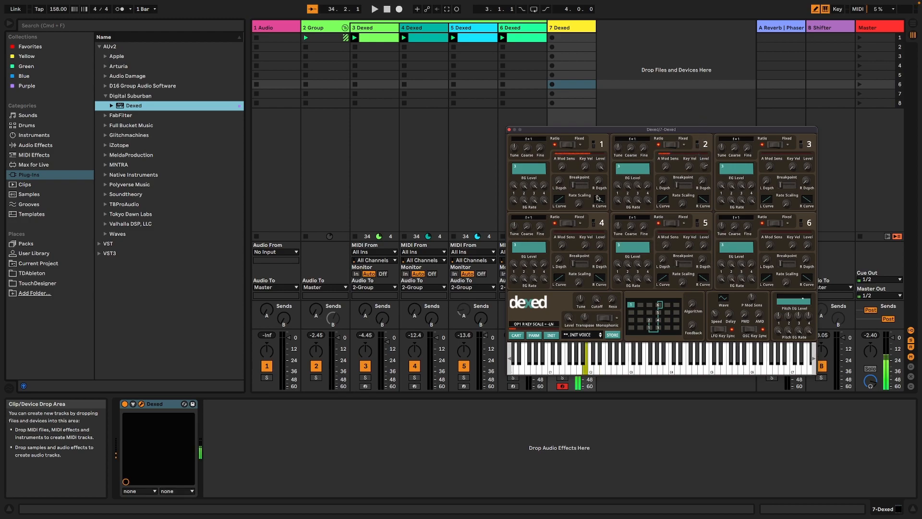
left_click_drag(618, 202, 618, 208)
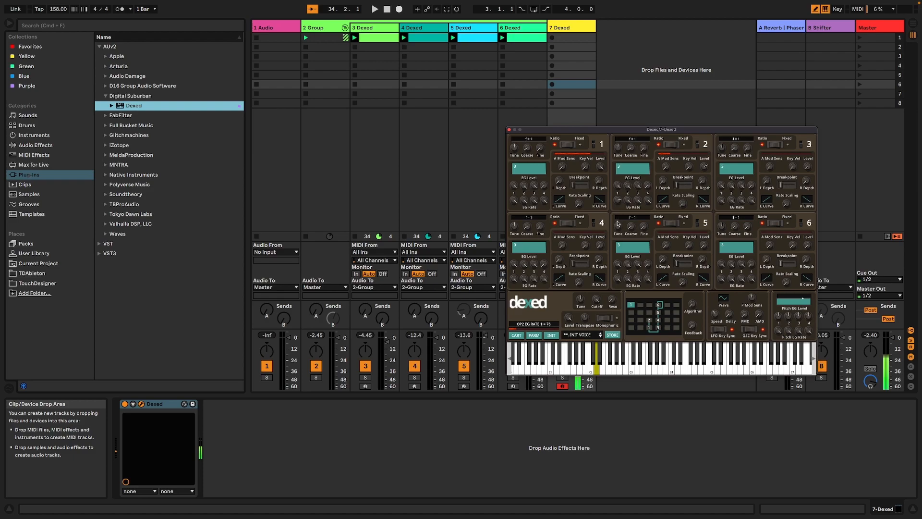
left_click_drag(619, 252, 619, 265)
left_click_drag(645, 256, 647, 257)
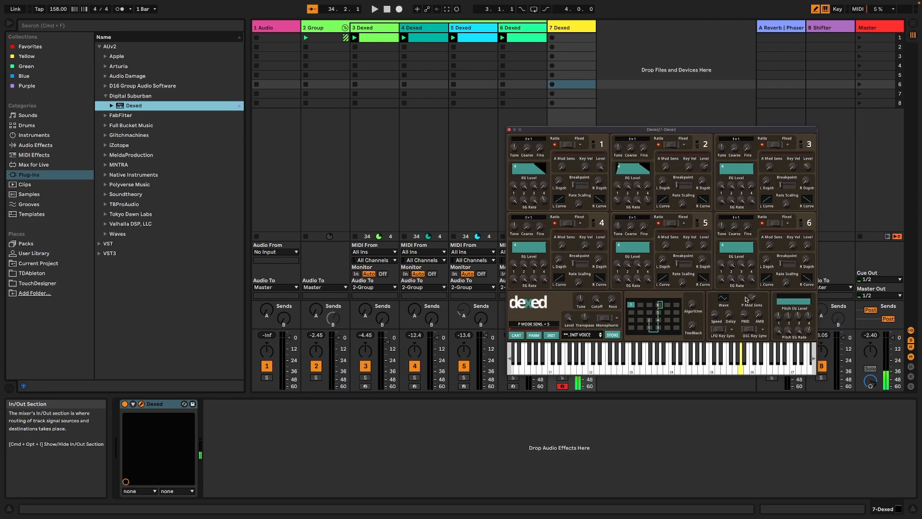
- Set the LFO wave of track 7's Dexed to Sine
left_click(724, 298)
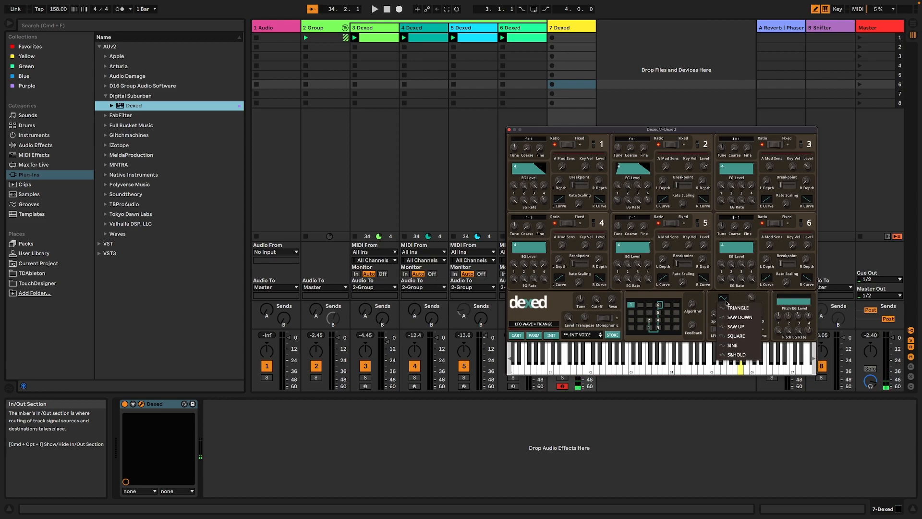
left_click(739, 347)
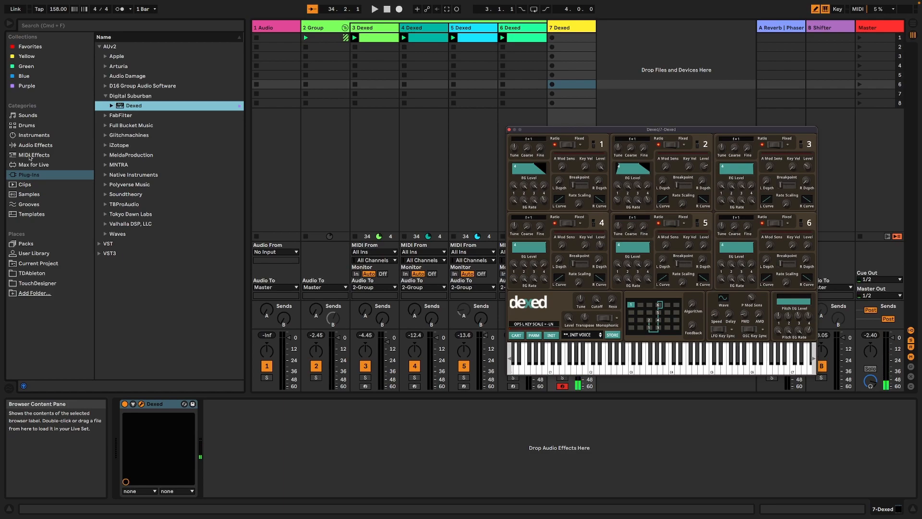
- Add TFP - Expression Control to track 7, label its first row "Algo" and set that row's MIDI input to Random
left_click(30, 156)
left_click(33, 165)
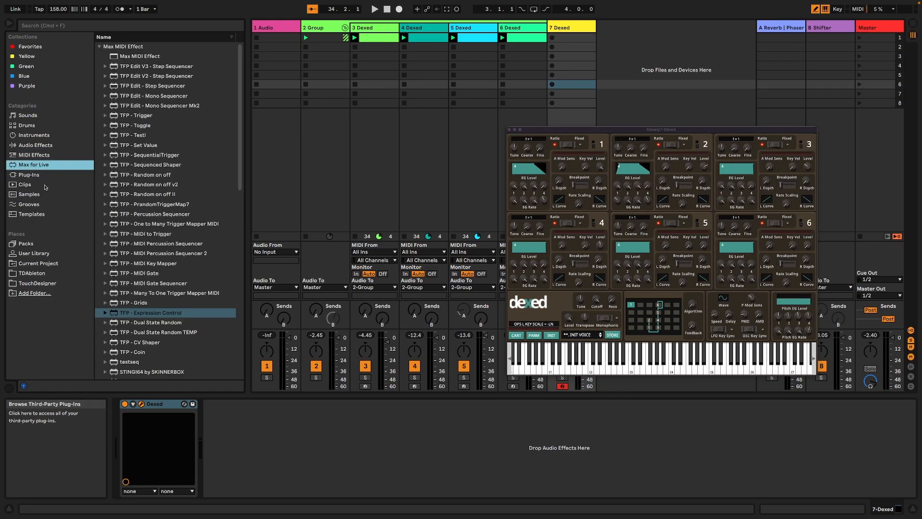
double_click(160, 315)
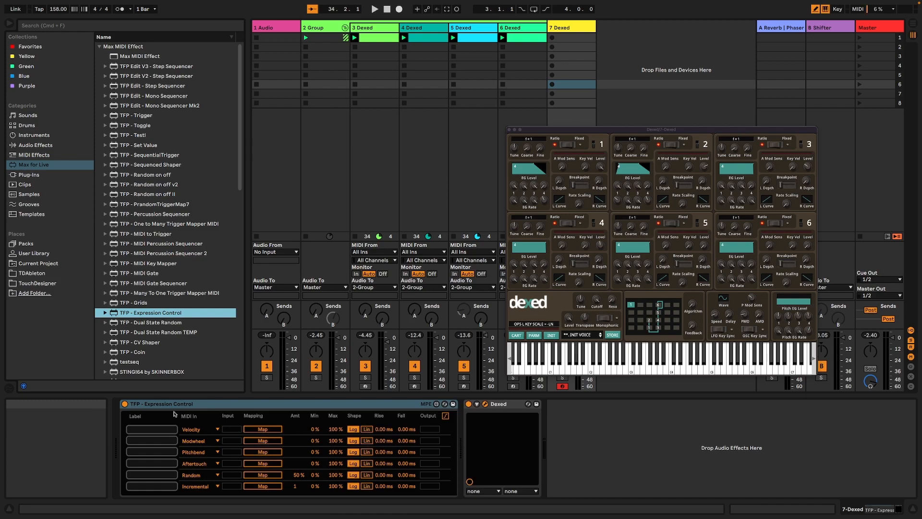
left_click(161, 429)
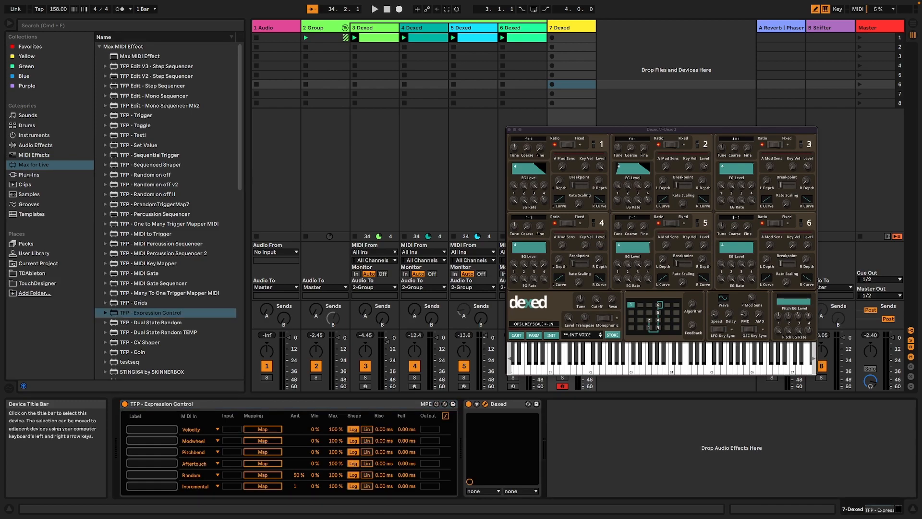
left_click(210, 429)
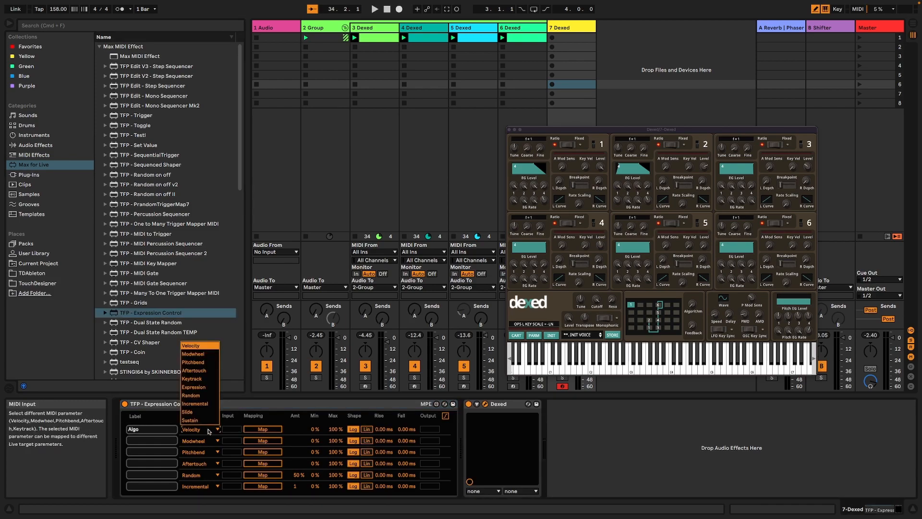
left_click(202, 394)
- Expose Dexed's Algorithm as a configured parameter and map the "Algo" row to it
left_click(253, 431)
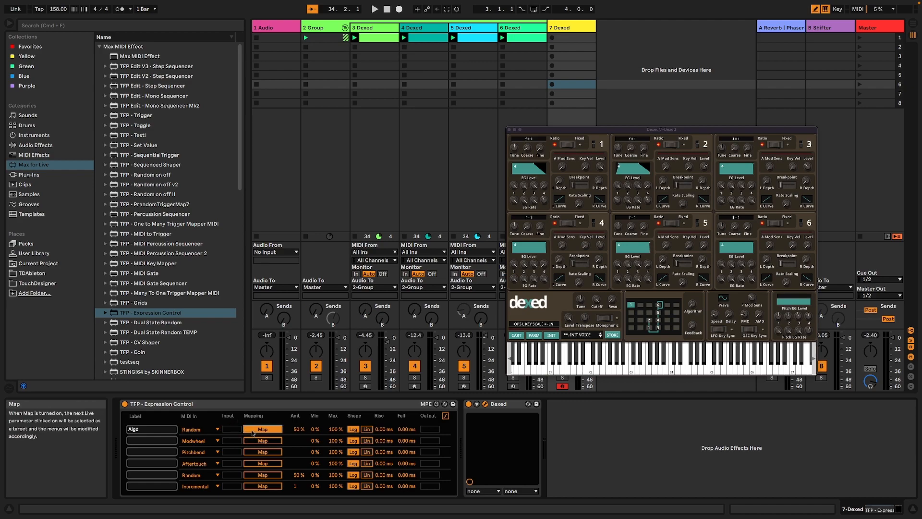
left_click(693, 305)
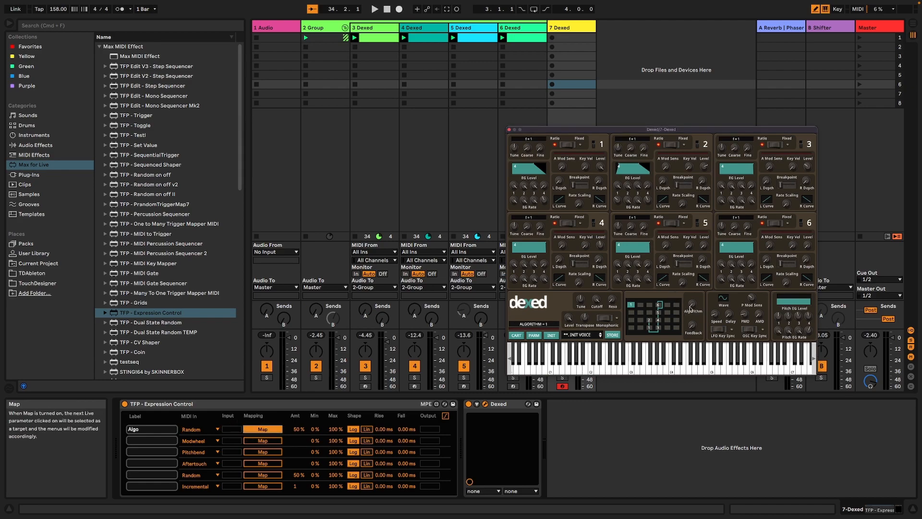
left_click(478, 405)
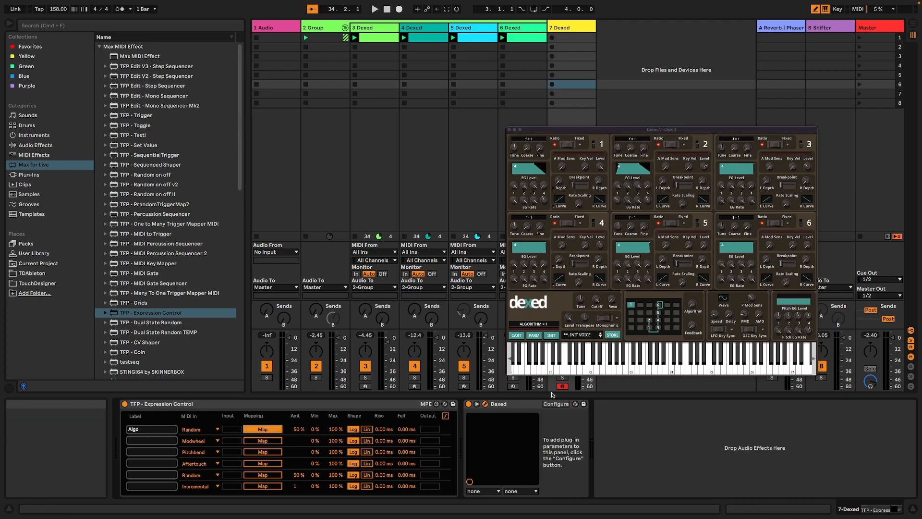
left_click(691, 305)
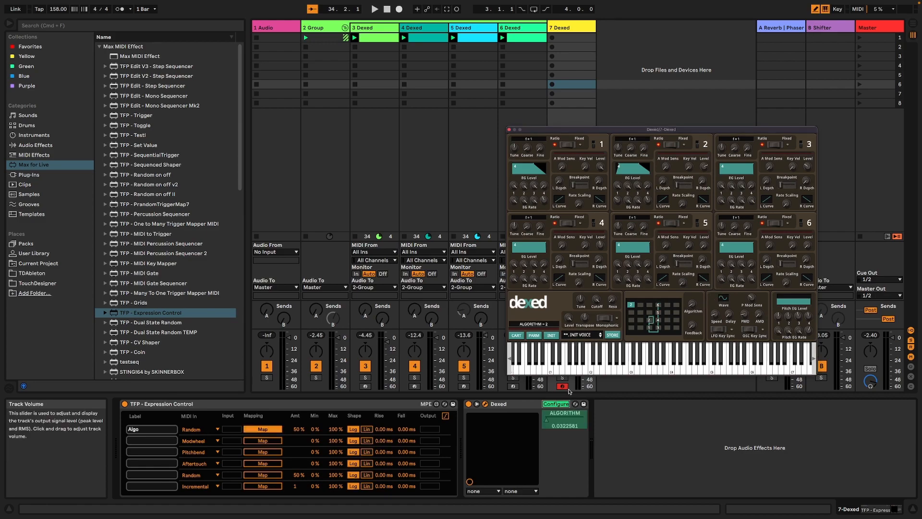
left_click(555, 404)
left_click(564, 414)
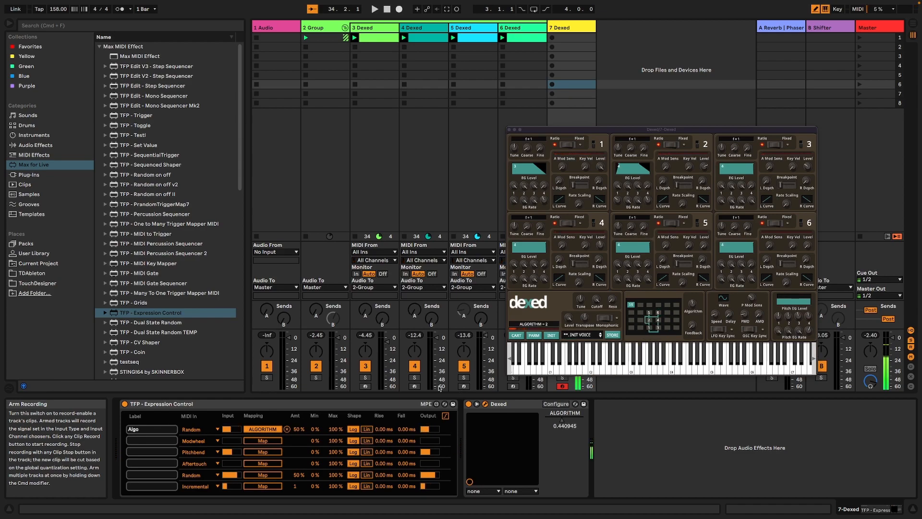
- Set the second Expression Control row to Random, map it to Dexed's newly exposed Feedback parameter and label it "Feedback"
left_click(197, 429)
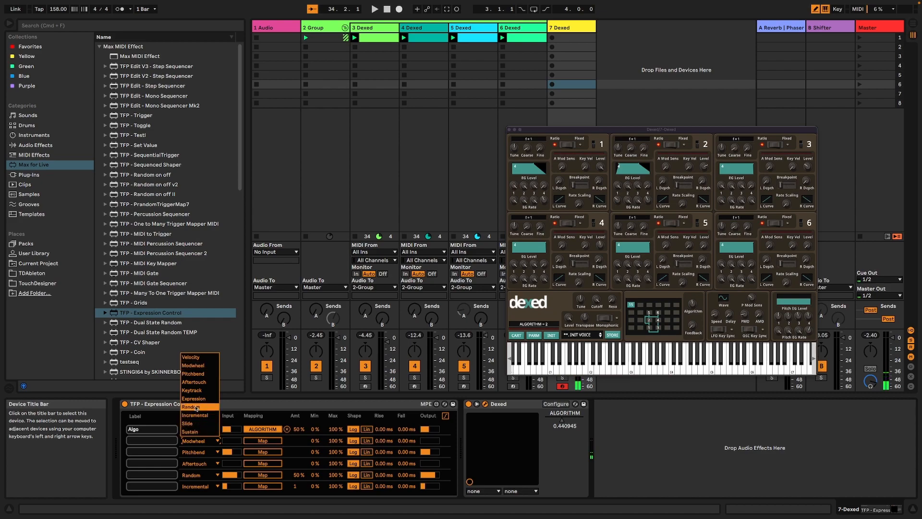
left_click(196, 408)
left_click(263, 440)
left_click(690, 327)
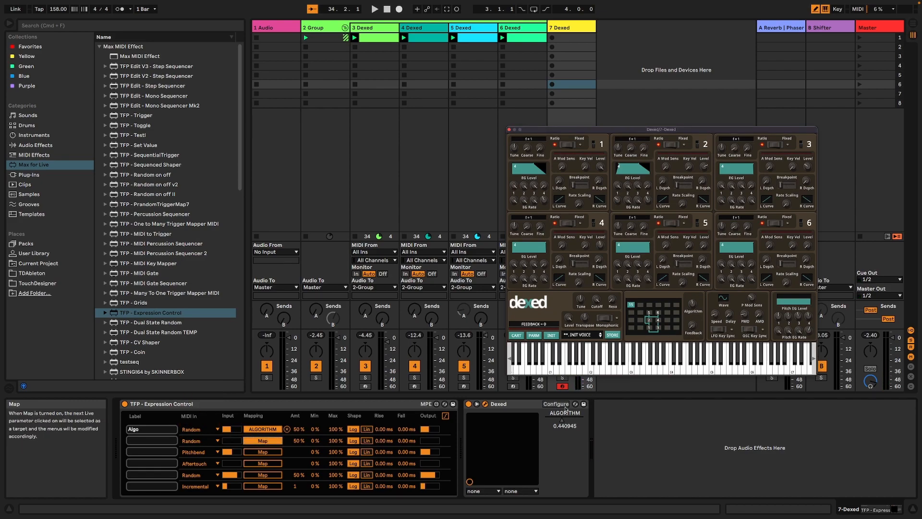
left_click(555, 404)
left_click(688, 329)
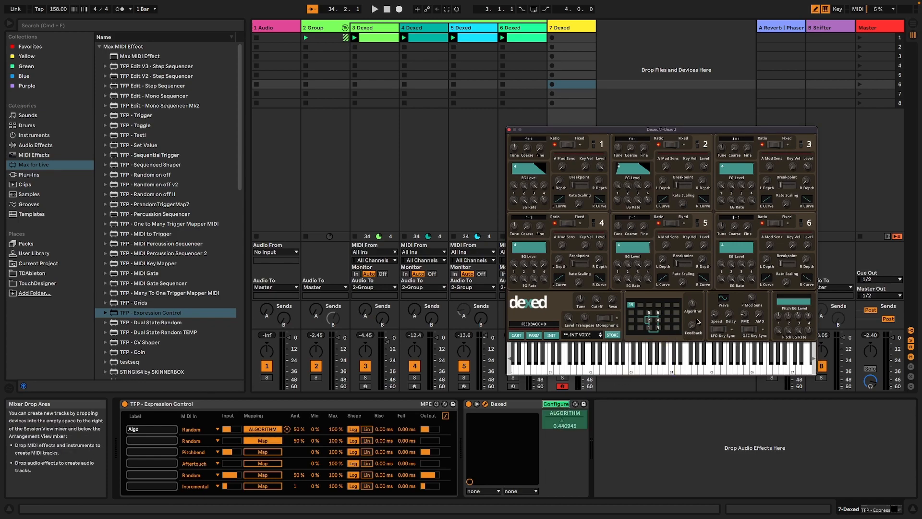
left_click_drag(697, 321, 697, 319)
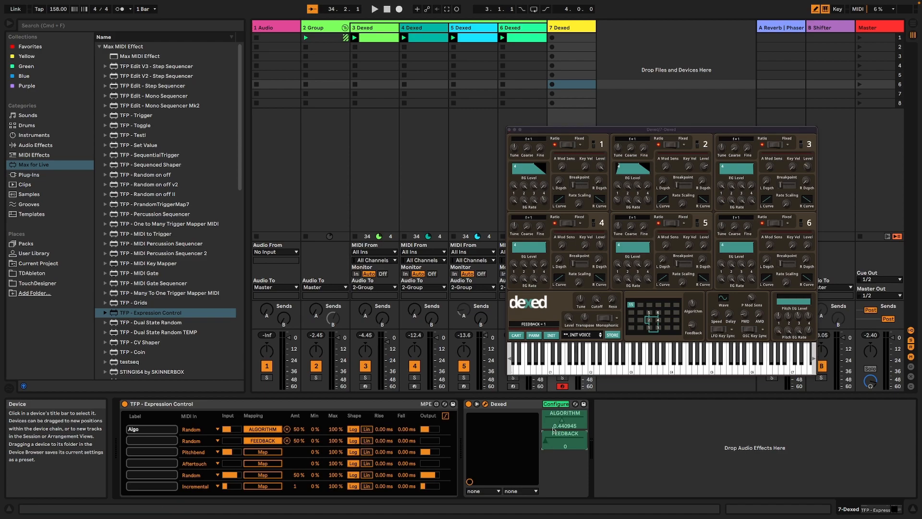
left_click(557, 404)
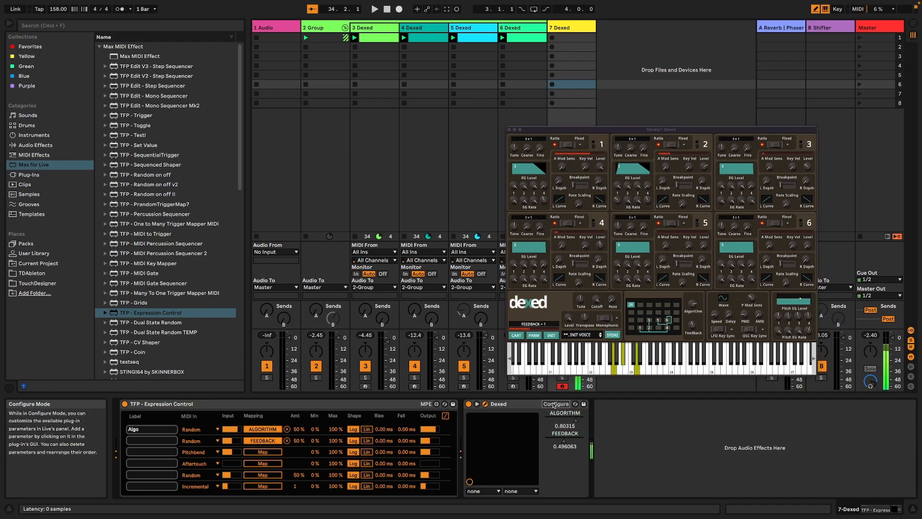
left_click(135, 439)
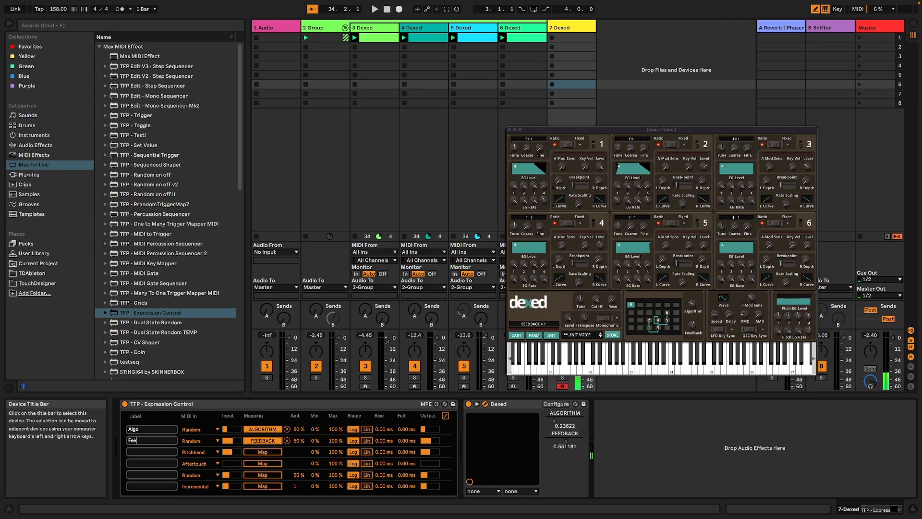
- Raise operator 3's key velocity sensitivity in track 7's Dexed
left_click(636, 443)
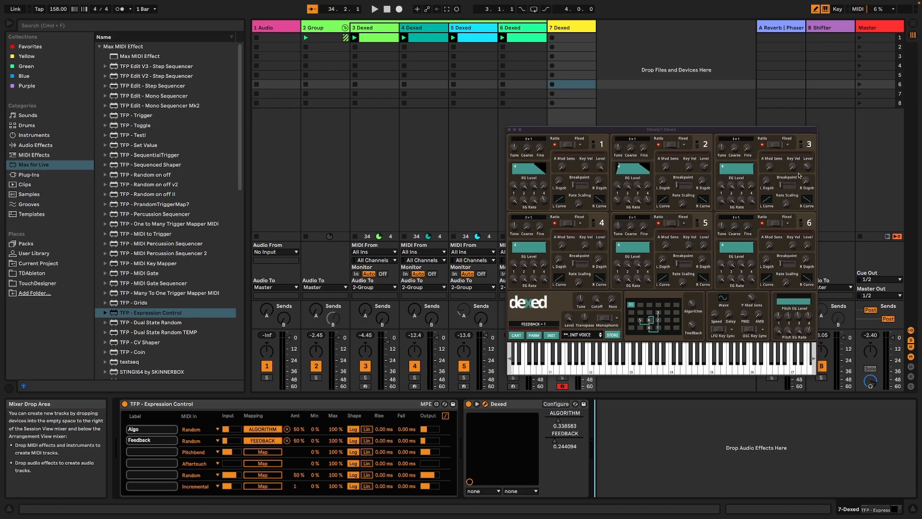
left_click_drag(794, 170, 784, 123)
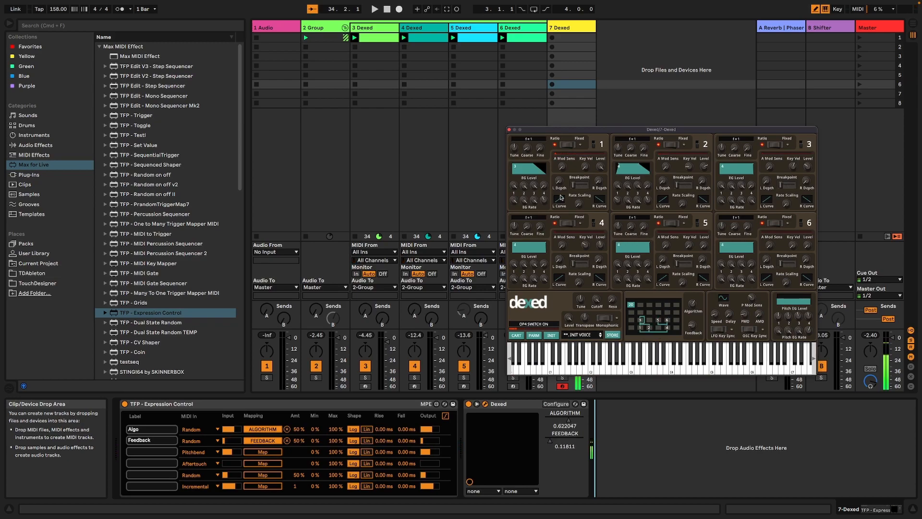
- Search the audio effects for "flan", load Corpus's Phasing Flange preset on track 7 and set Dry/Wet to 17% and Gain to -3.3 dB
left_click(35, 145)
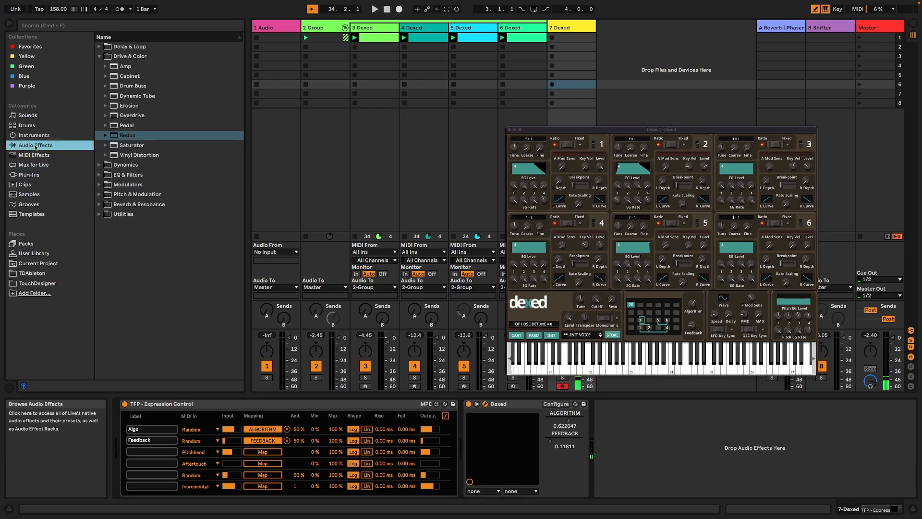
left_click(39, 26)
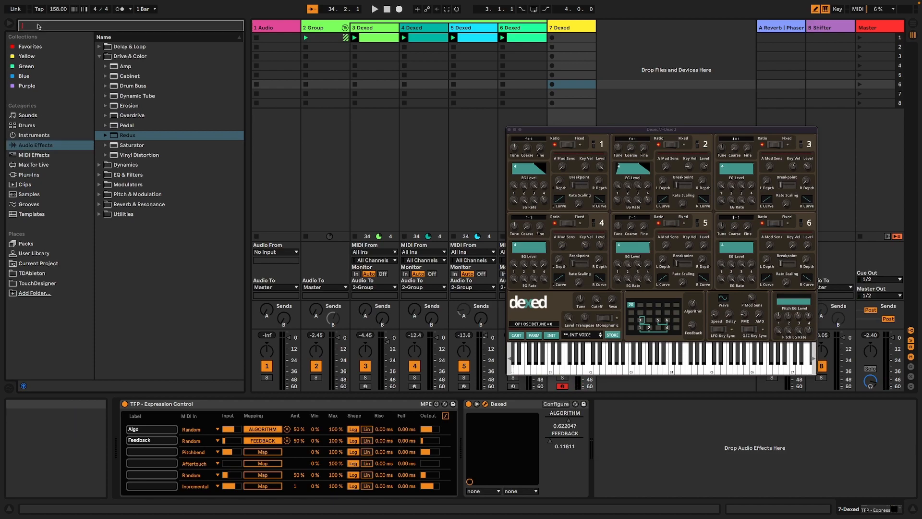
type("flan")
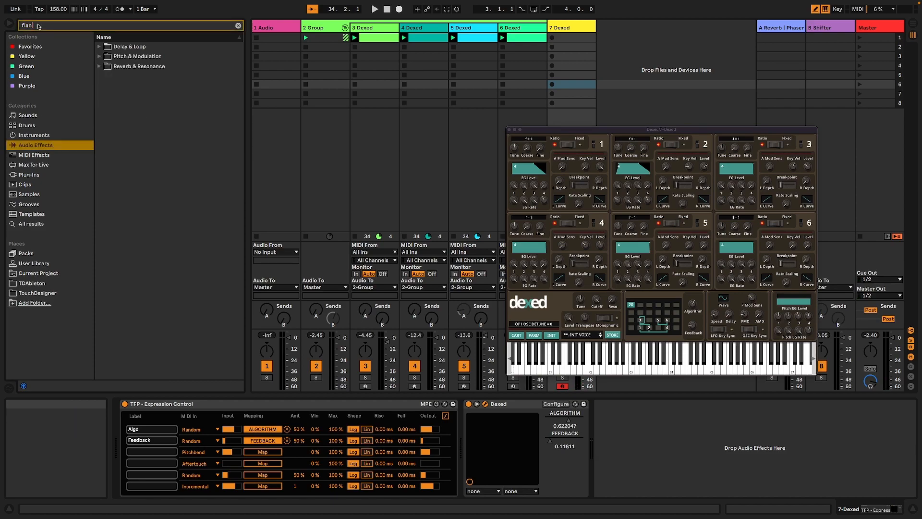
left_click(99, 57)
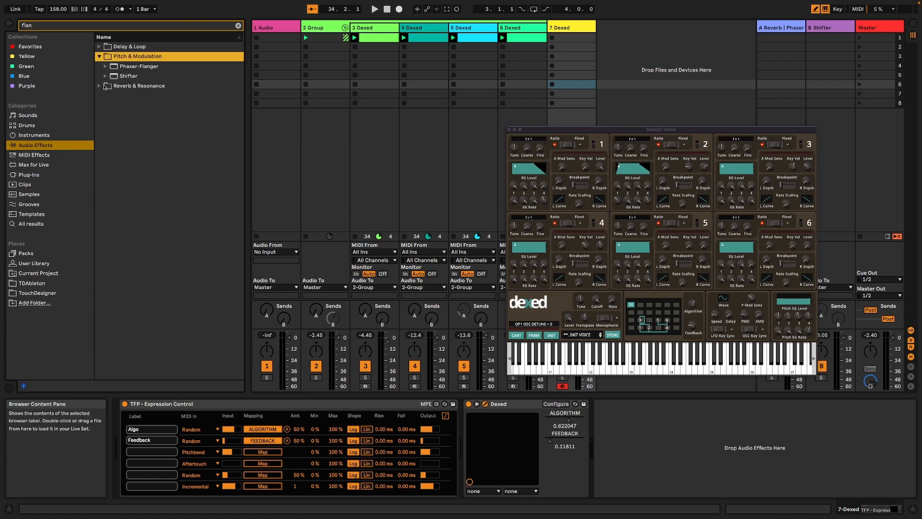
left_click(99, 86)
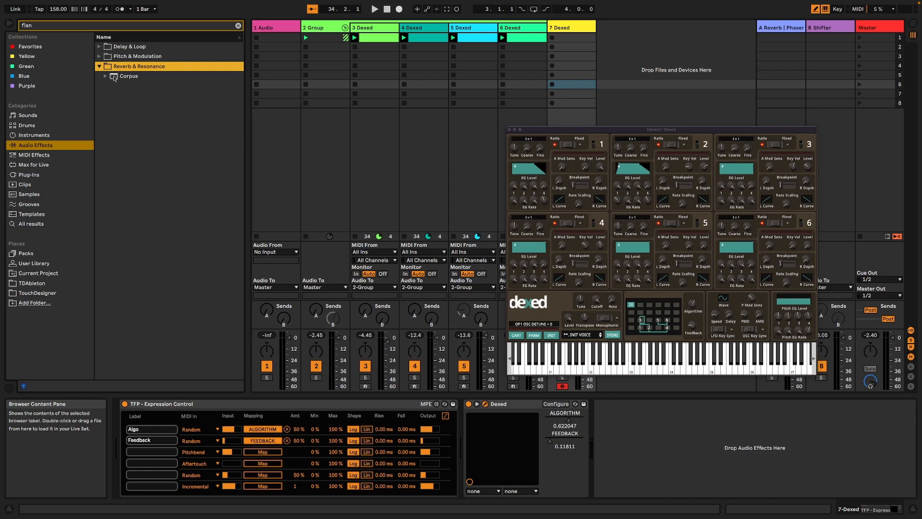
left_click(107, 77)
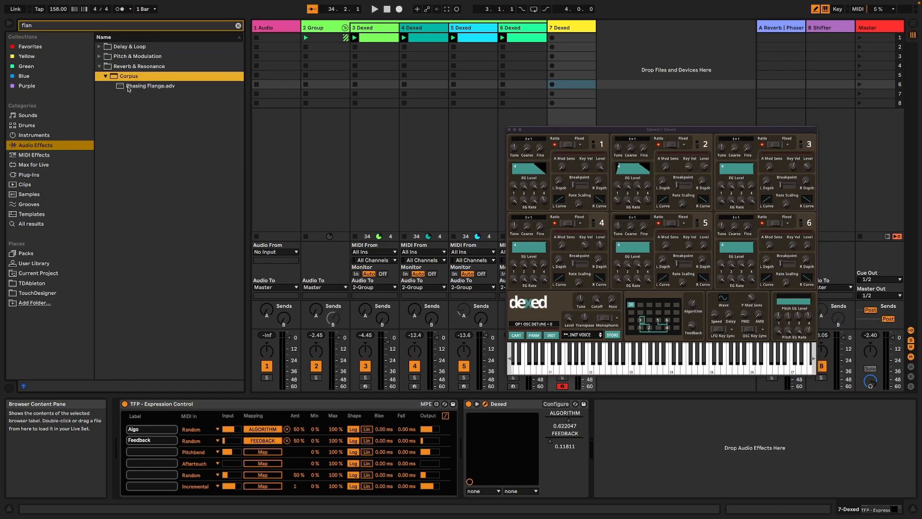
left_click(127, 86)
double_click(128, 88)
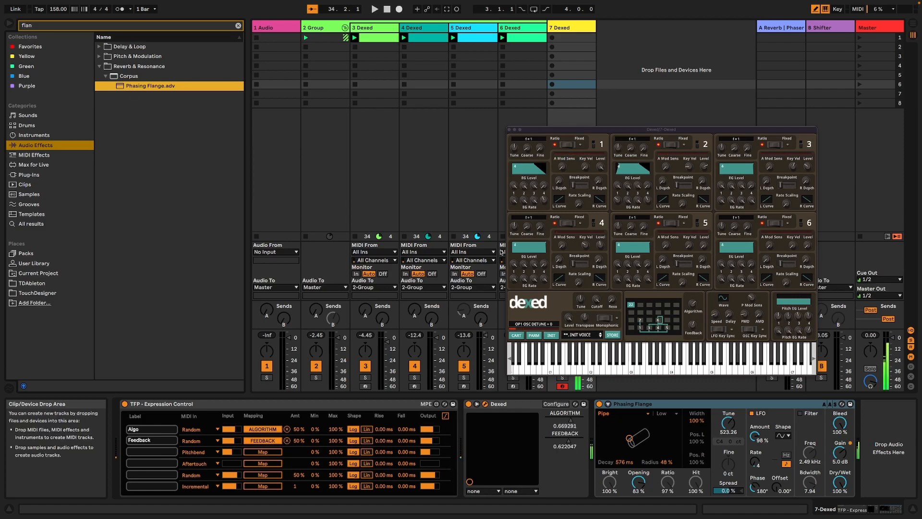
left_click_drag(840, 482, 839, 504)
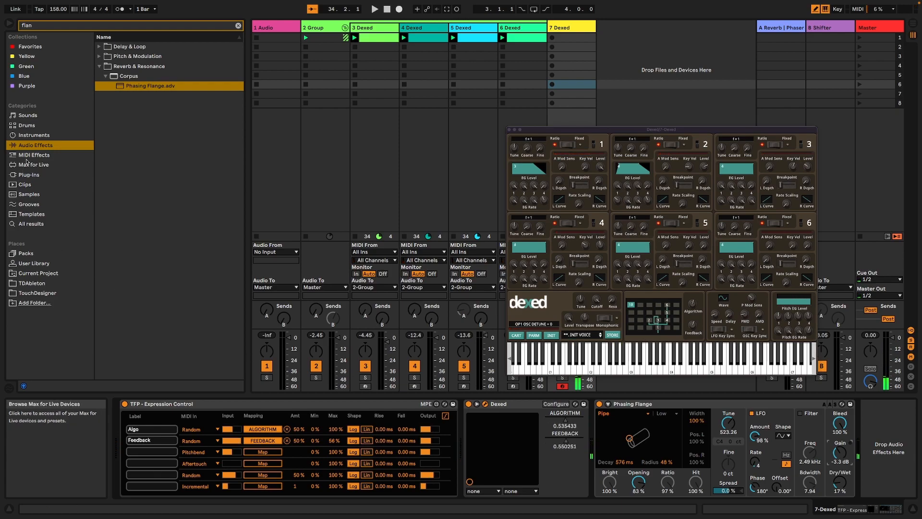
- Clear the browser search and add Hybrid Reverb from Reverb & Resonance after Phasing Flange on track 7
left_click(99, 67)
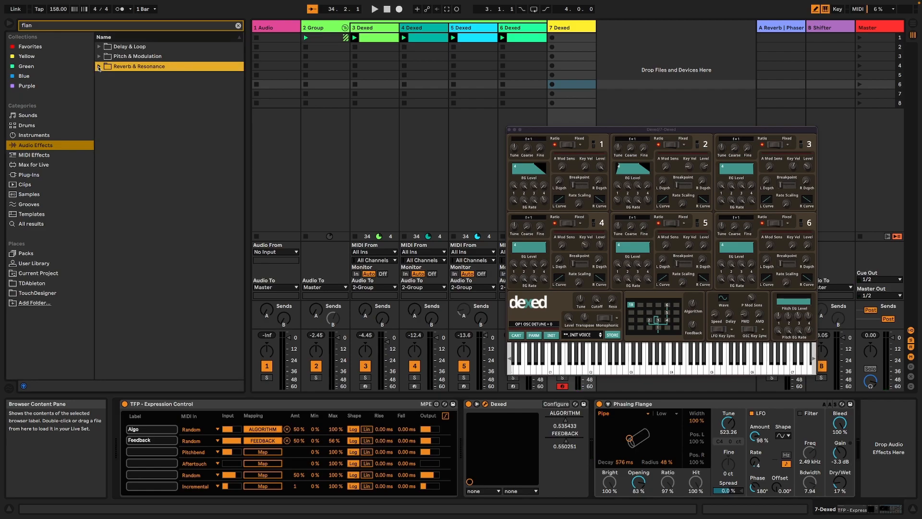
left_click(96, 26)
key("BackSpace")
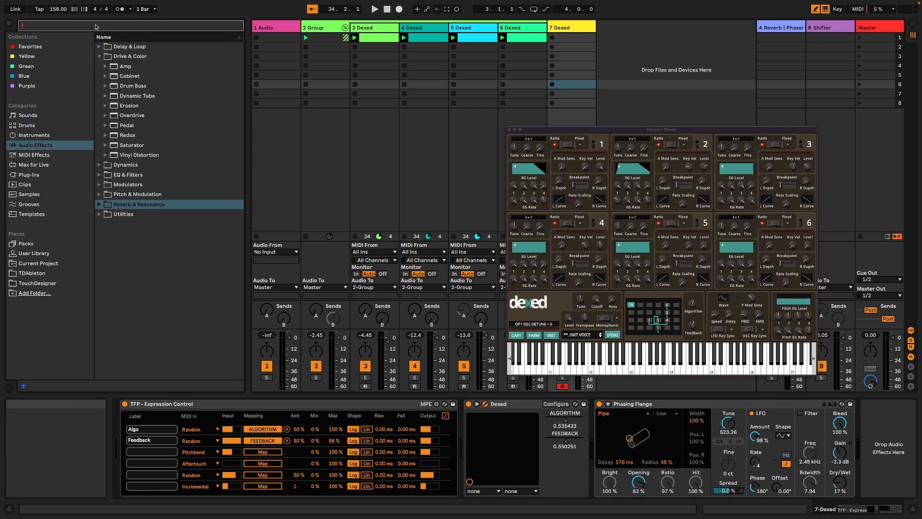
left_click(99, 204)
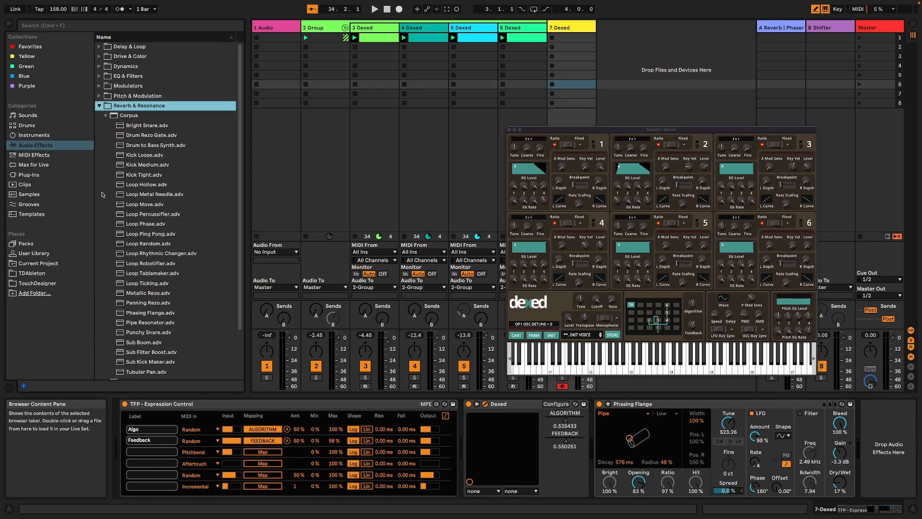
left_click(99, 105)
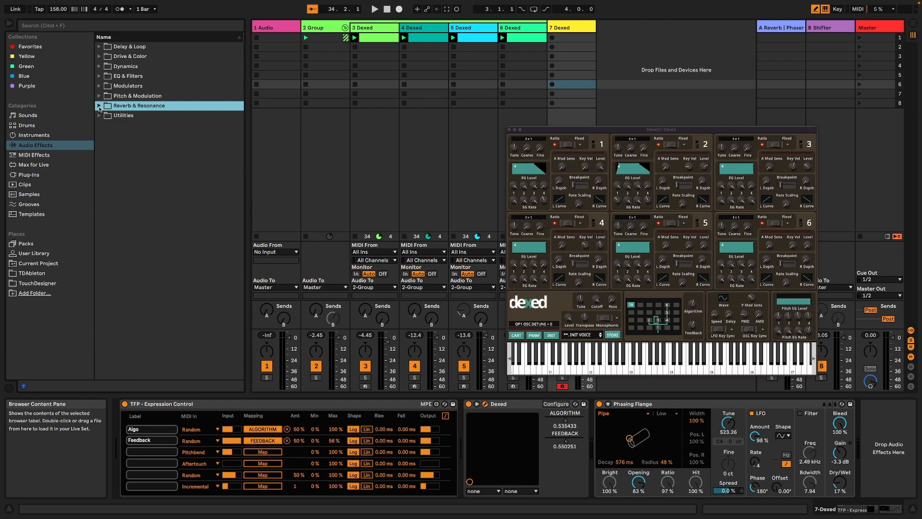
left_click(99, 106)
left_click(106, 116)
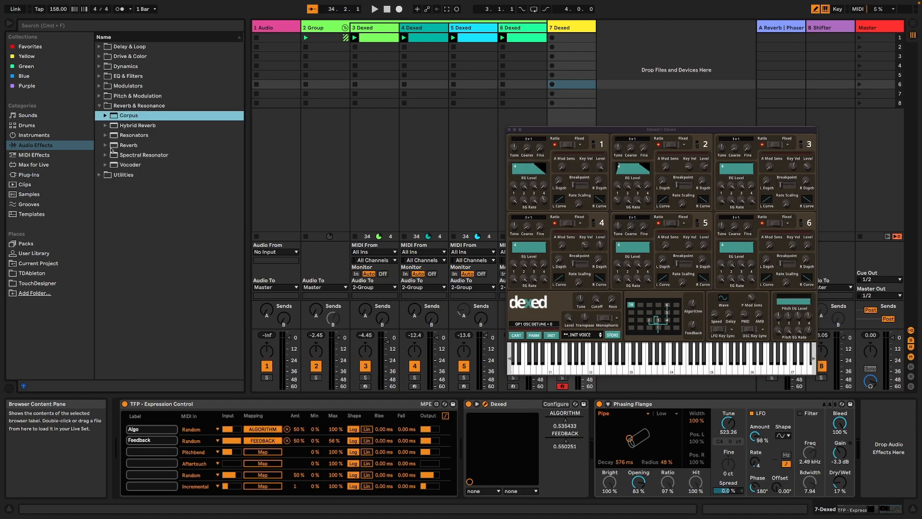
left_click(121, 126)
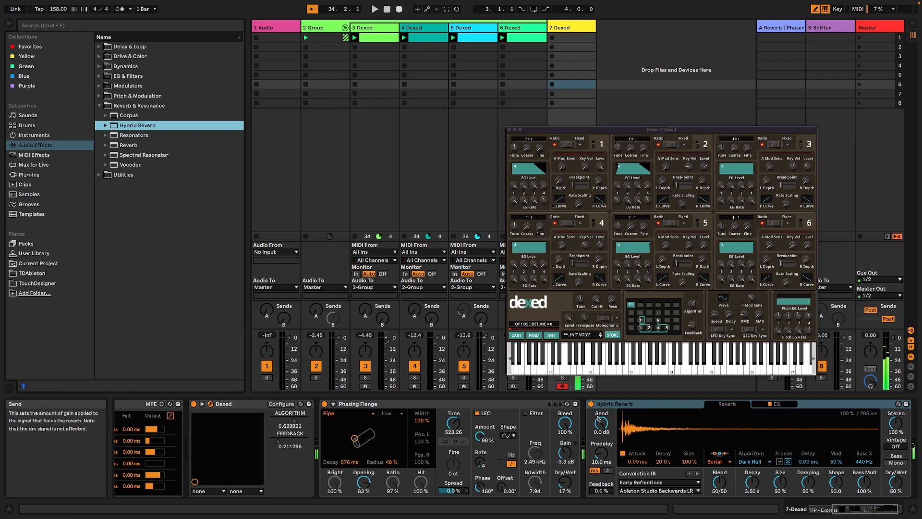
- Audition Hybrid Reverb's convolution impulse responses and settle on the Textures category with 3 Seasons LR
left_click(651, 491)
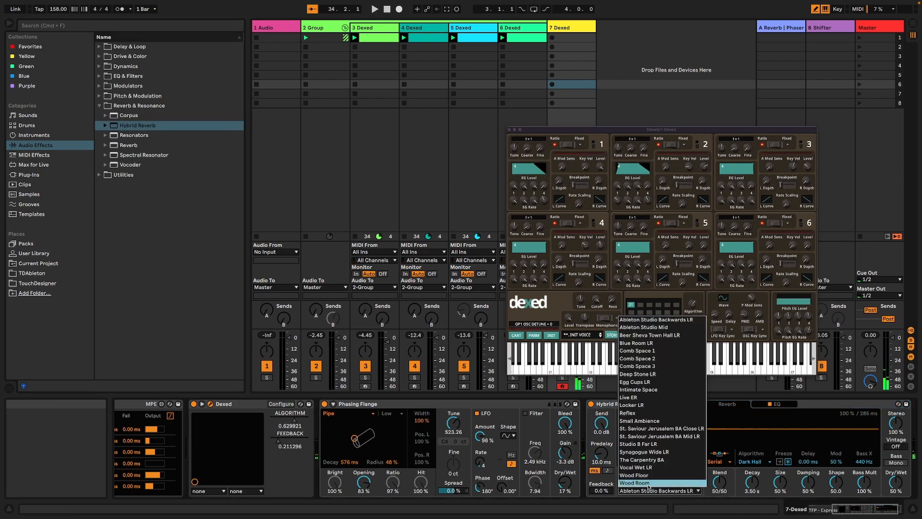
left_click(639, 413)
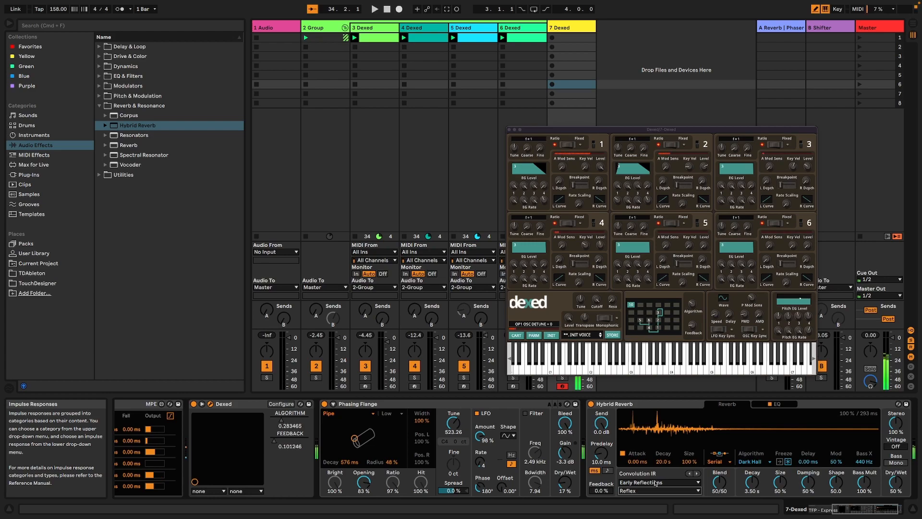
left_click(656, 482)
left_click(663, 443)
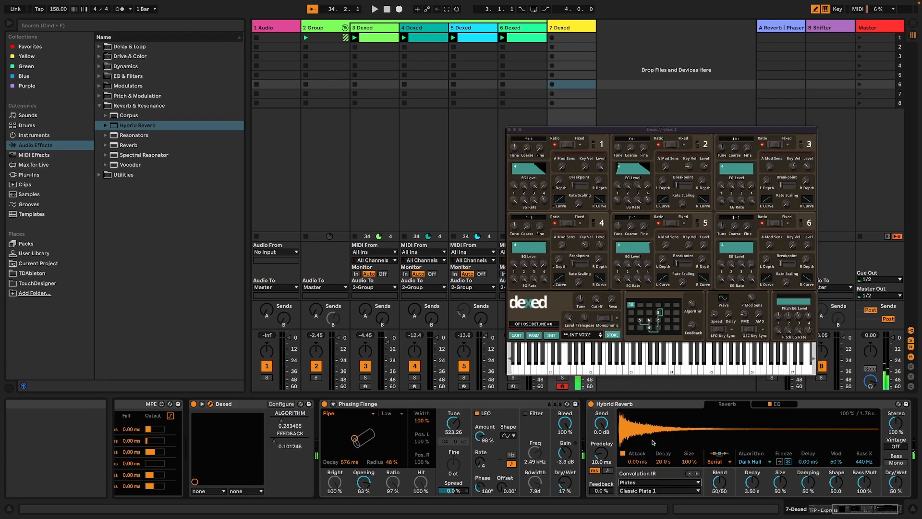
left_click(658, 483)
left_click(655, 460)
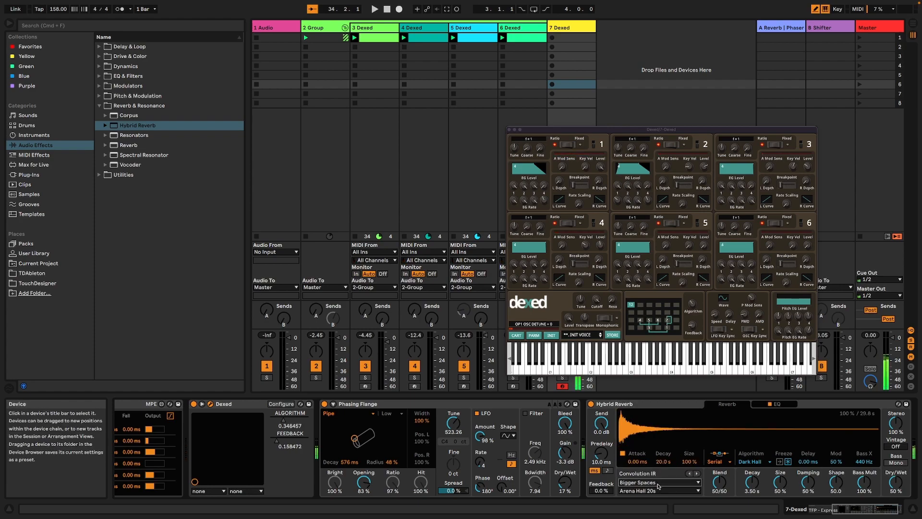
left_click(654, 483)
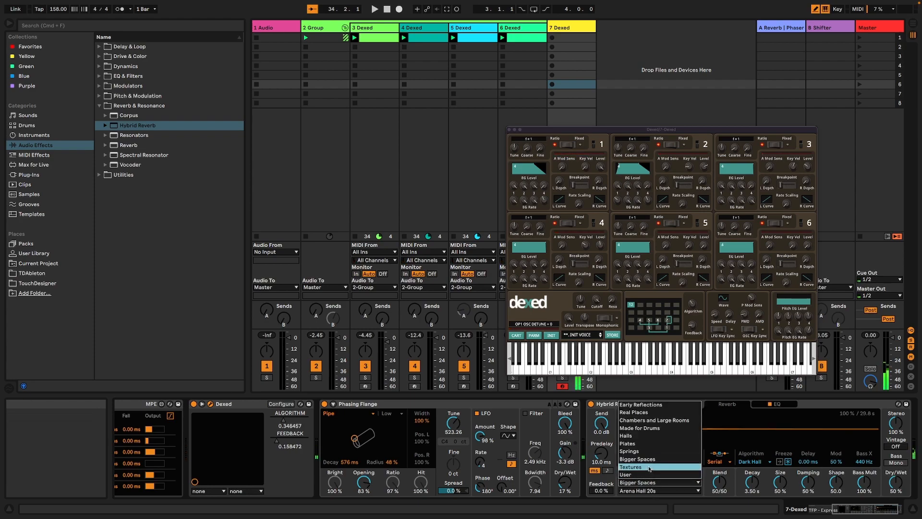
left_click(652, 467)
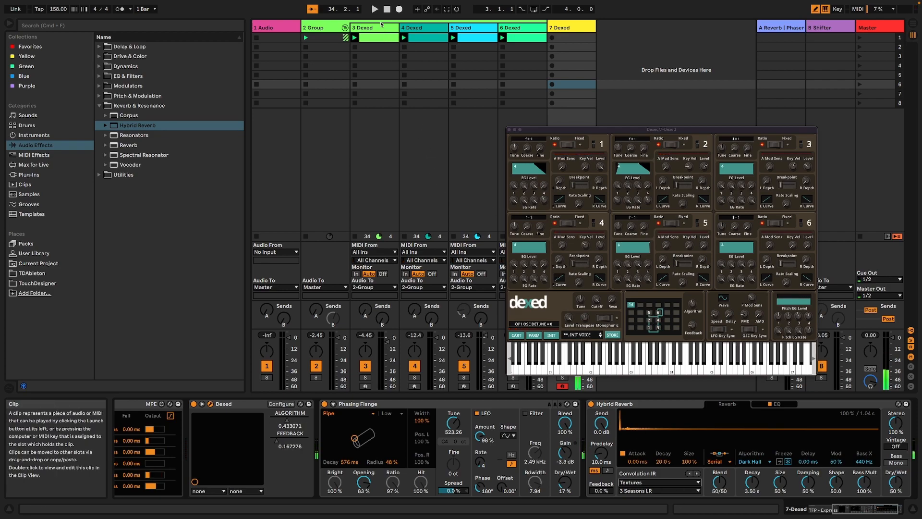
- Rehearse track 7 over the playing set, record a MIDI clip into its first slot and open the clip's notes
key("space")
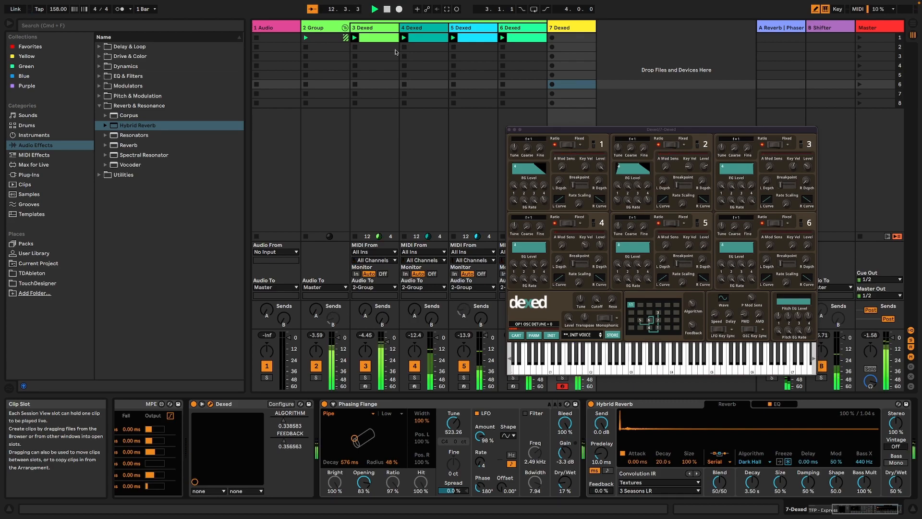
left_click(387, 9)
left_click(510, 130)
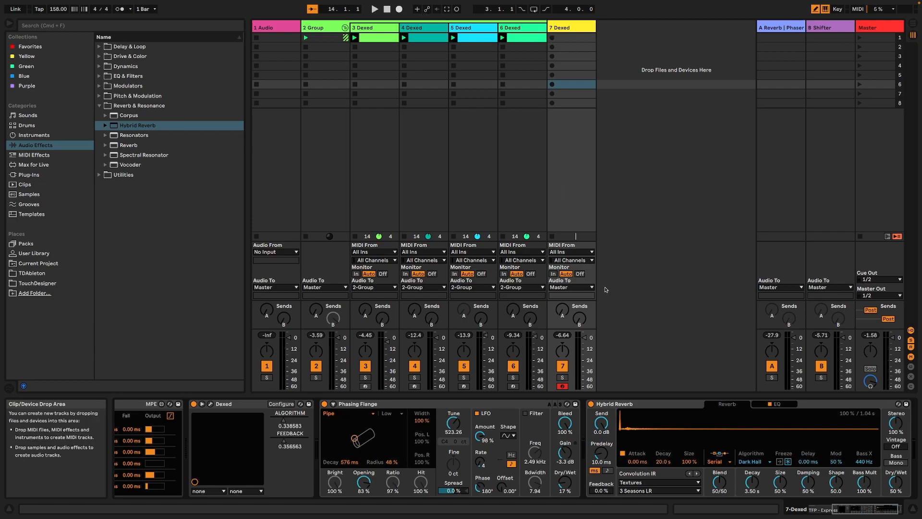
left_click(552, 37)
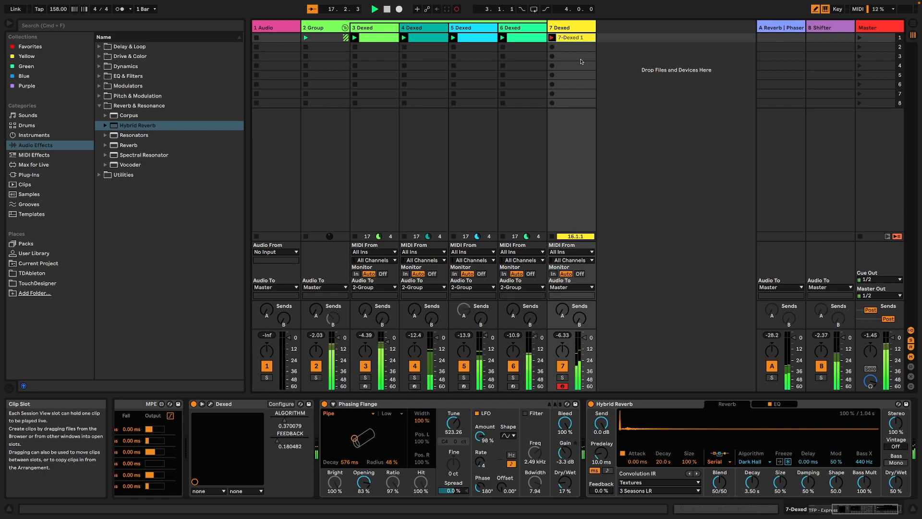
left_click(574, 38)
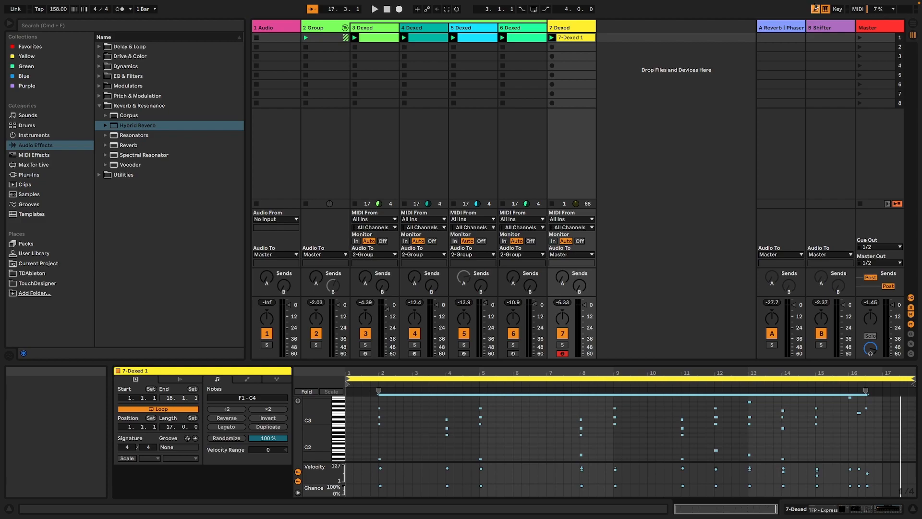
- Play the set with the recorded clip and set track 3's volume to -5.3 dB
key("space")
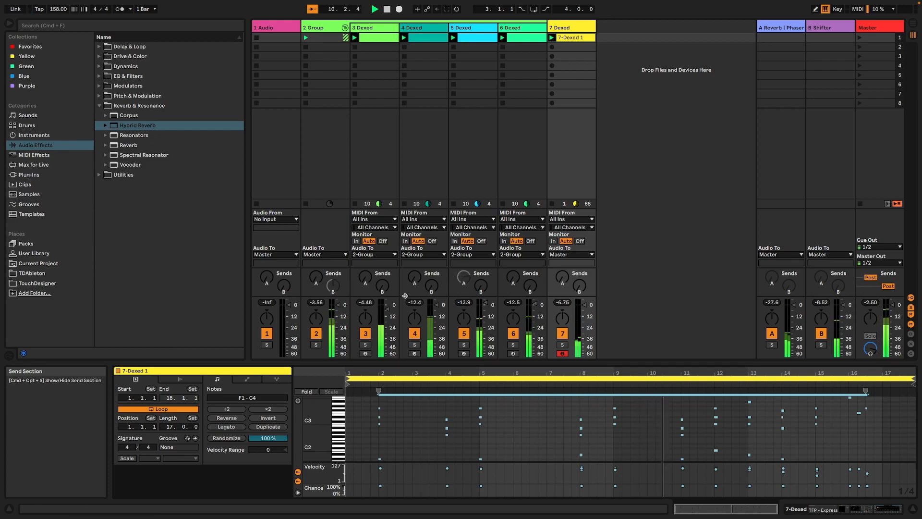
left_click_drag(387, 312, 387, 309)
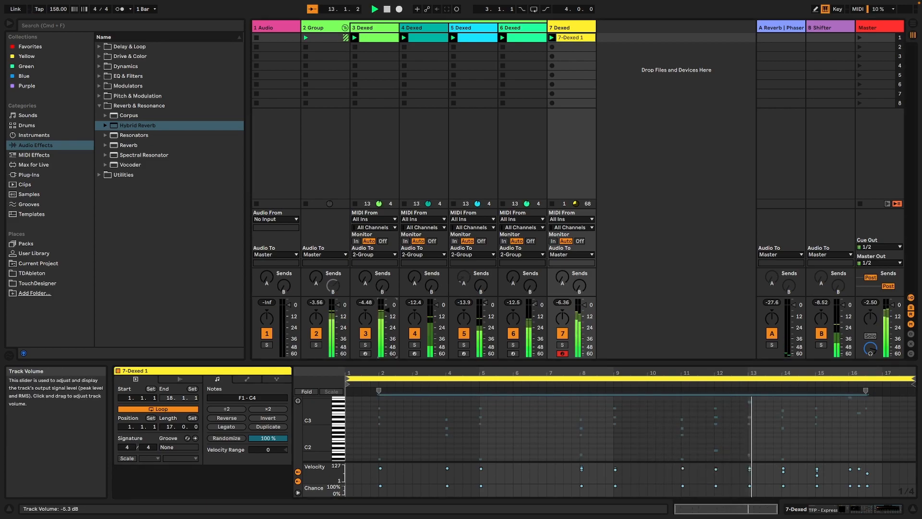
left_click(370, 29)
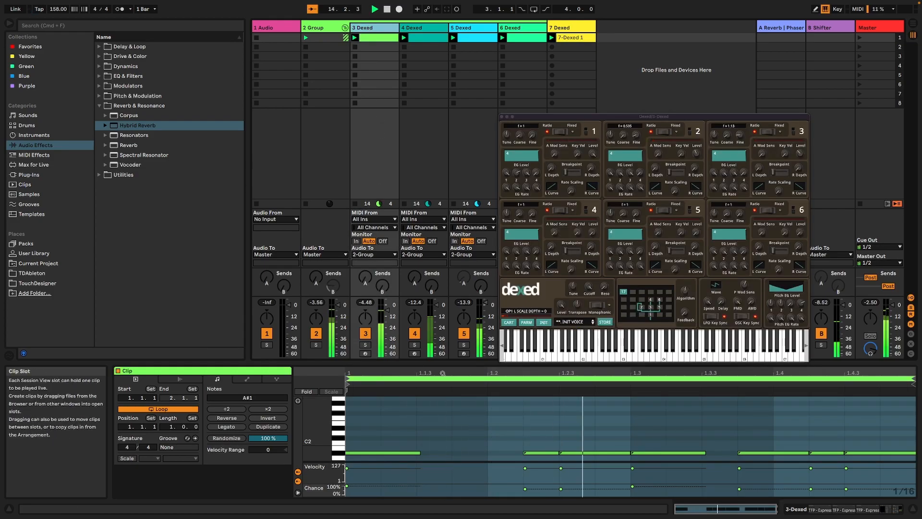
- Raise the F#3 note at bar 14 of the track 7 clip to G3 and replay that passage
left_click(573, 38)
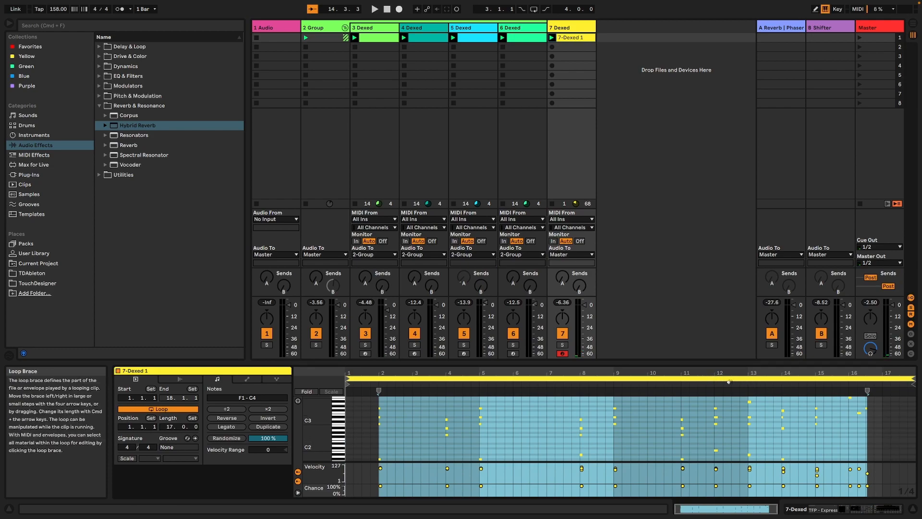
left_click(701, 390)
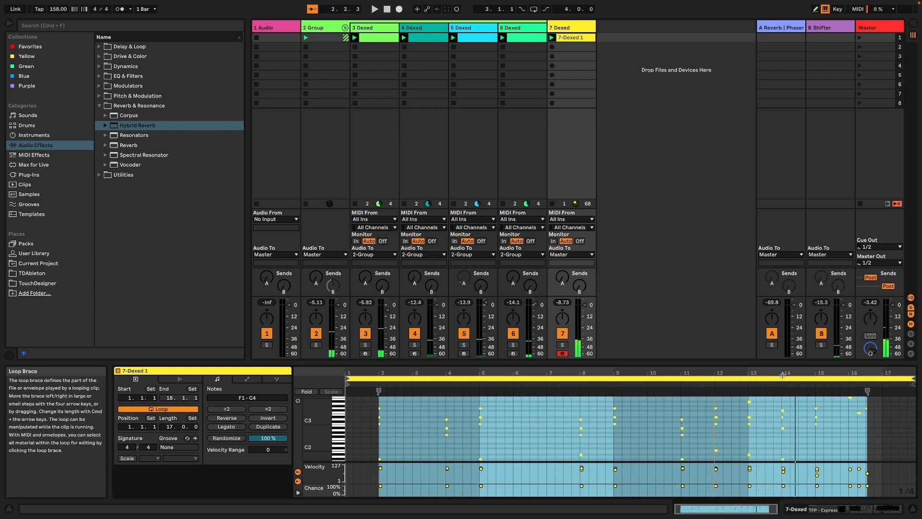
left_click_drag(791, 384, 791, 410)
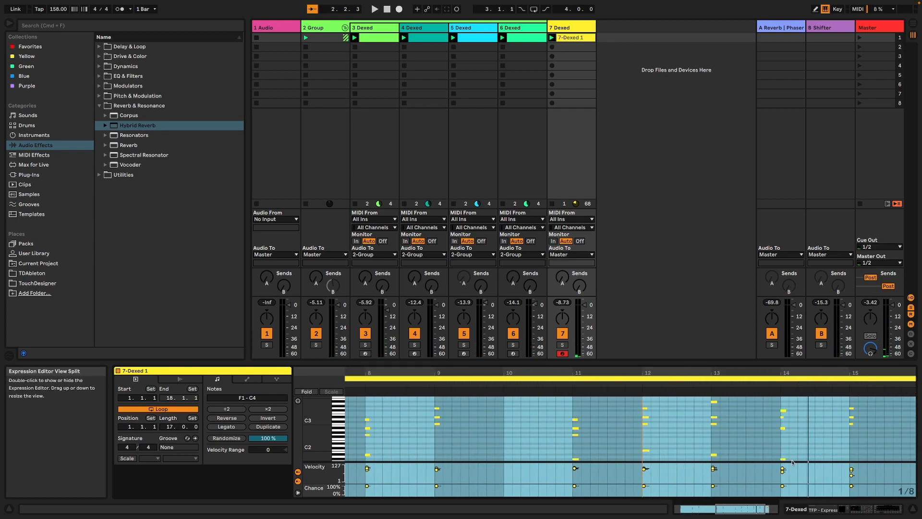
left_click(784, 411)
key("Up")
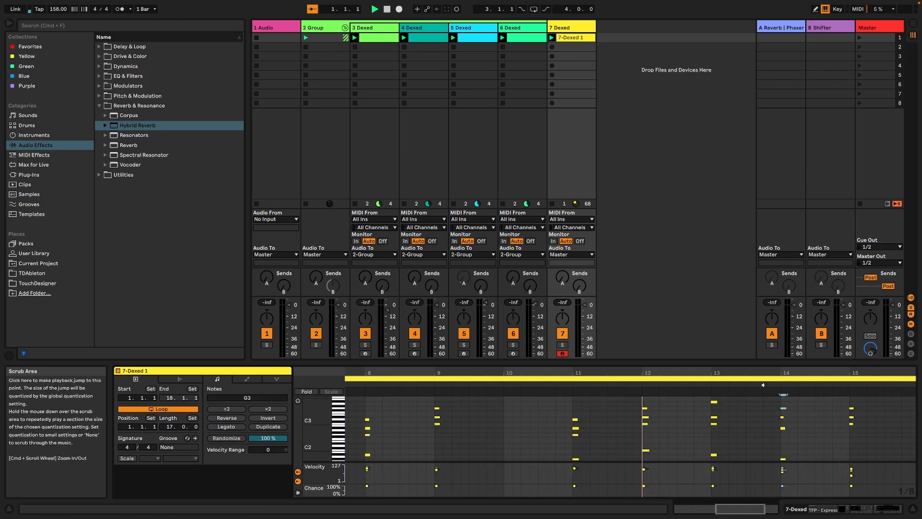
left_click(763, 384)
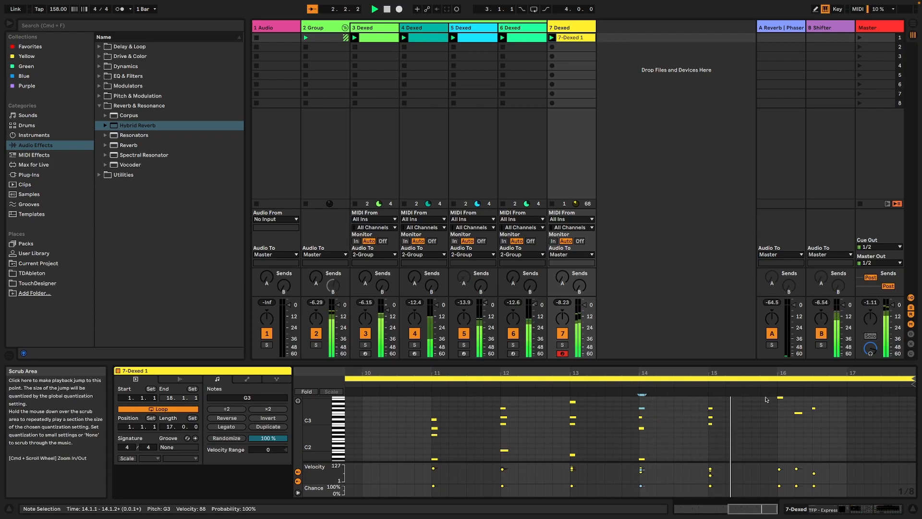
- Transpose the selected bar 14 note up to A#3 and play the clip from just before it
left_click(635, 409)
key("Up")
key("Up")
key("Up")
key("Up")
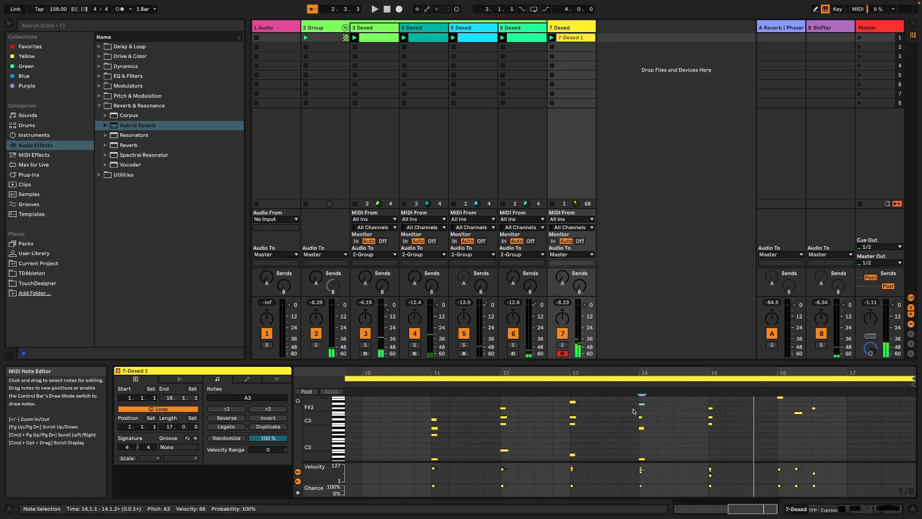
key("Down")
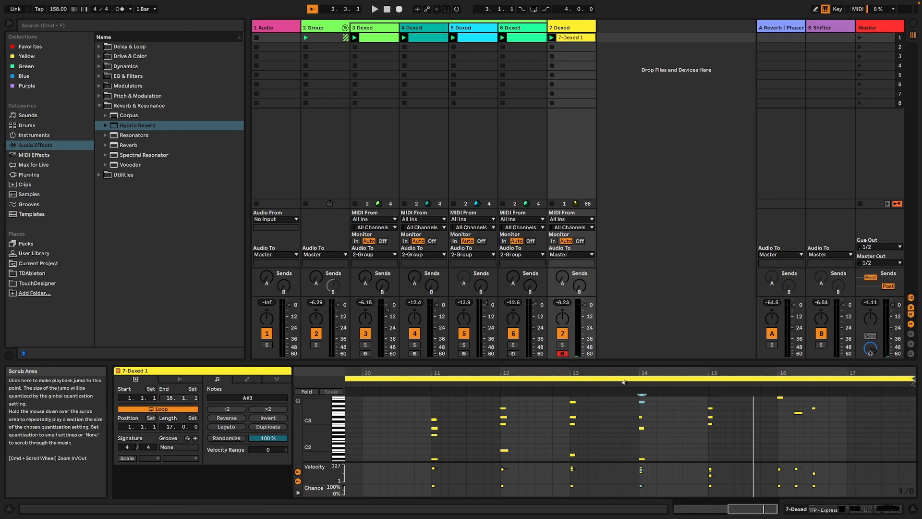
left_click(555, 386)
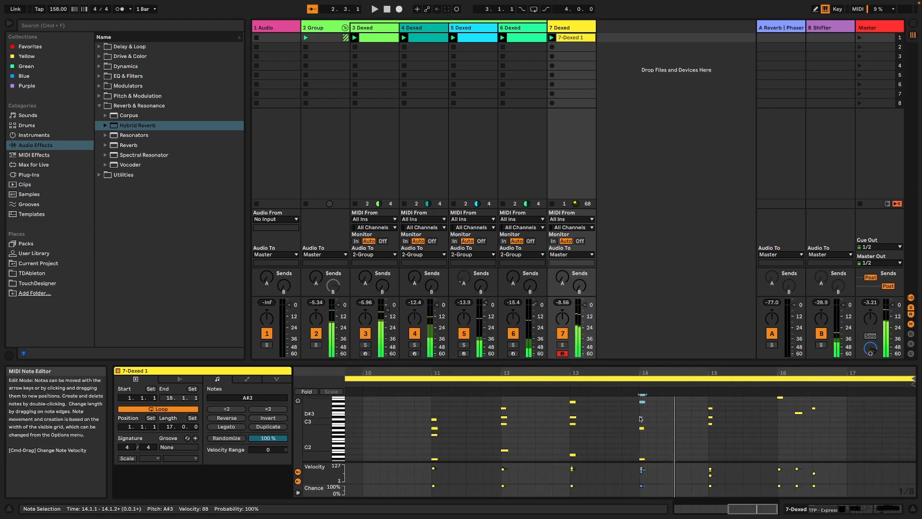
- Lower the selected bar 14 note in the track 7 clip to G#3, replaying the passage after each change
key("Down")
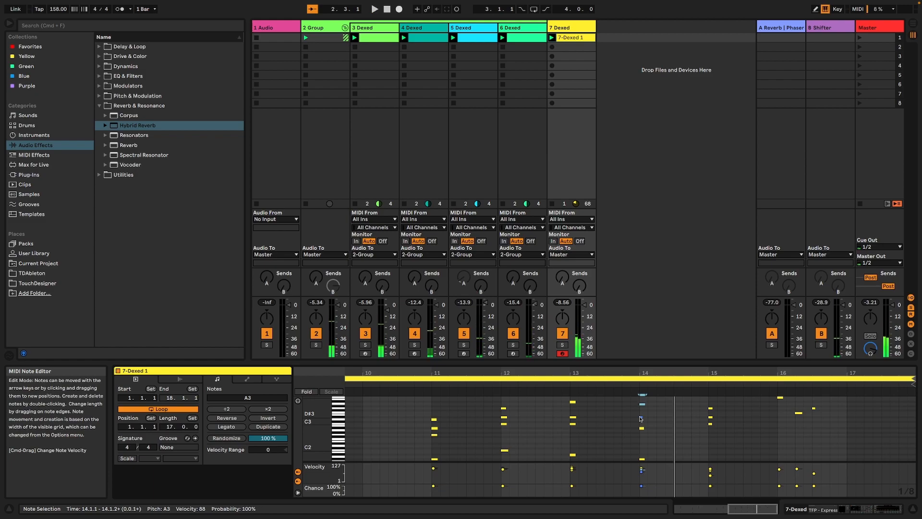
left_click(562, 383)
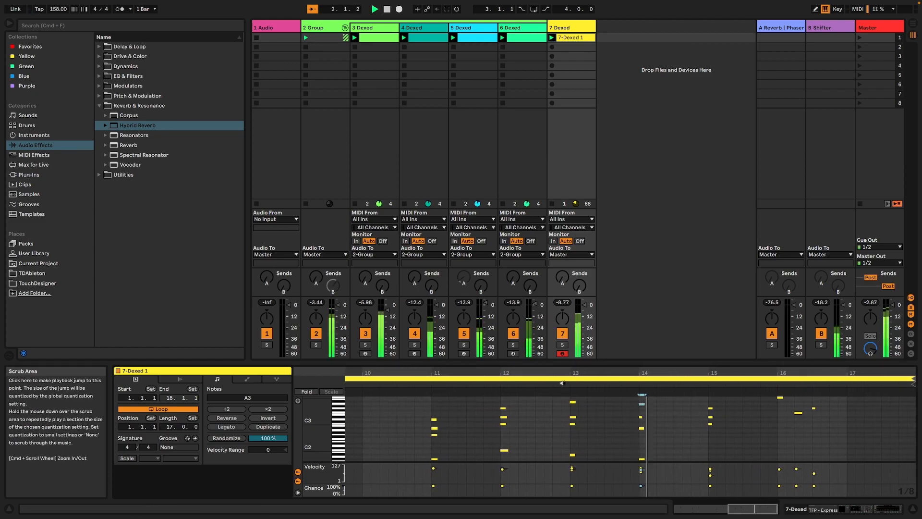
key("Down")
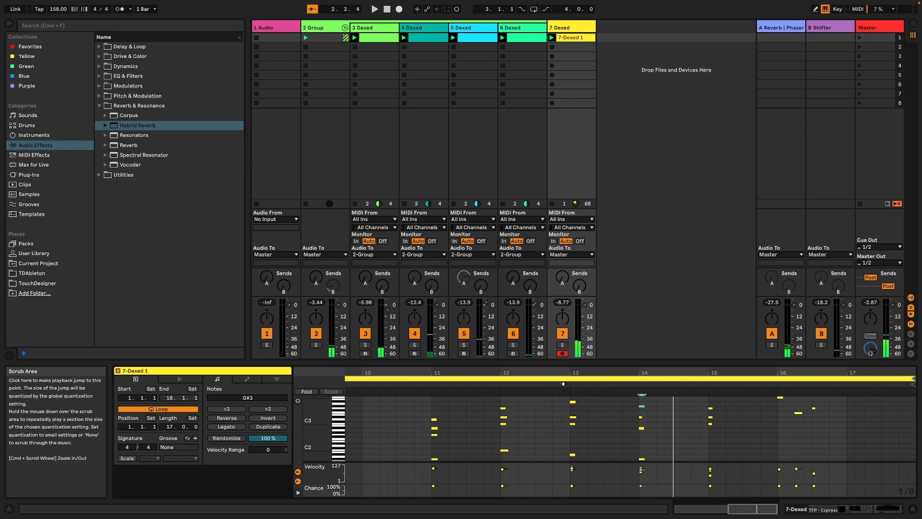
left_click(563, 384)
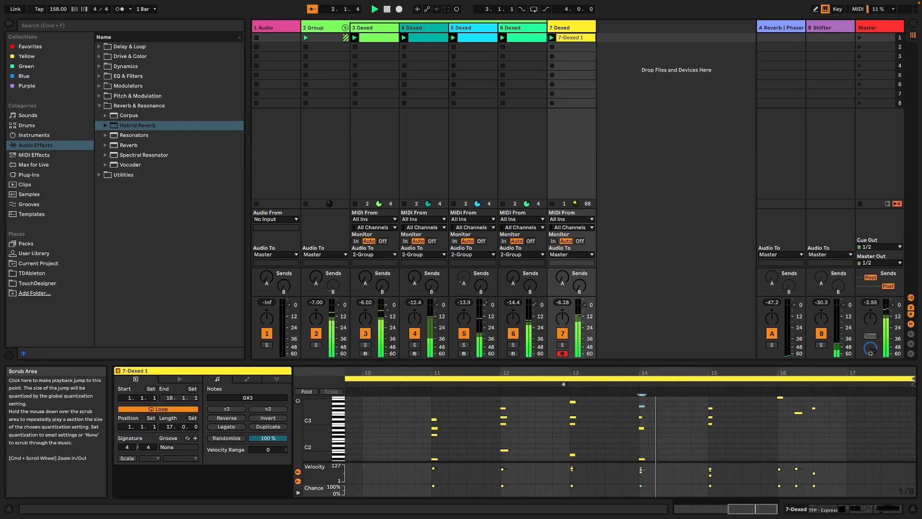
- Raise the middle note of the bar 14 chord two semitones to C3 and replay from just before bar 13
left_click_drag(634, 428, 651, 434)
key("Up")
key("Up")
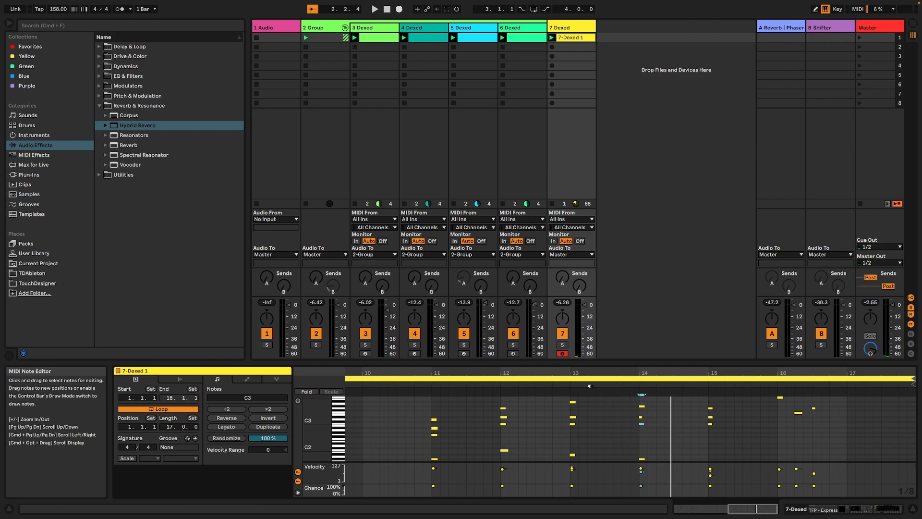
left_click(561, 384)
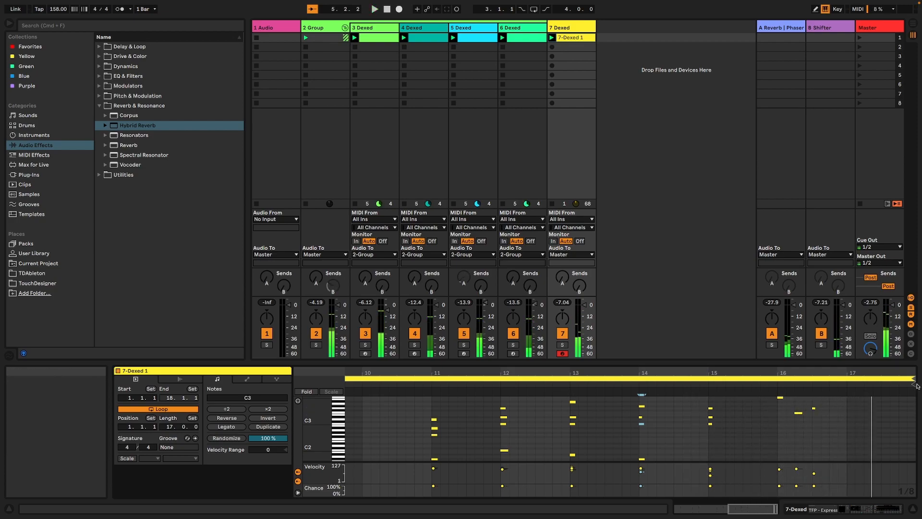
- Shorten the track 7 clip's loop to 16 bars and bring up the track's device chain
left_click_drag(914, 379, 848, 389)
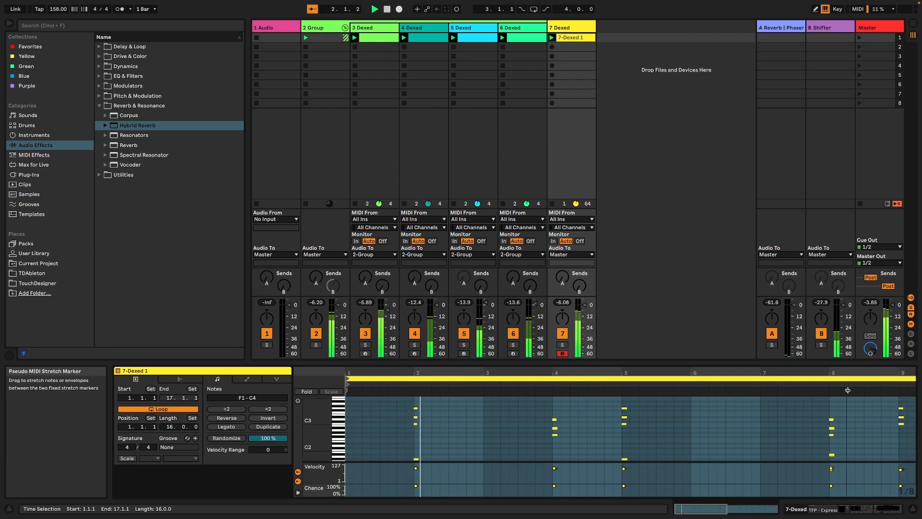
left_click(560, 296)
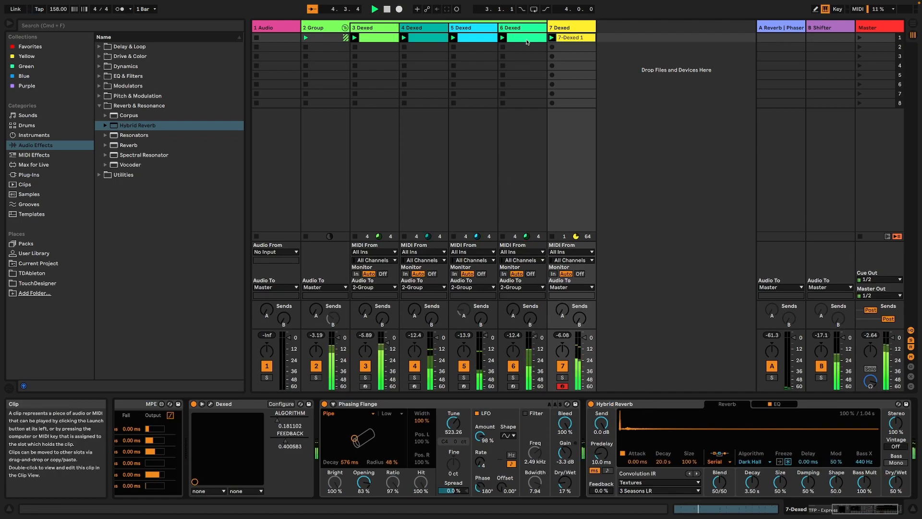
- Add a Drum Buss effect to the Master track
left_click(860, 25)
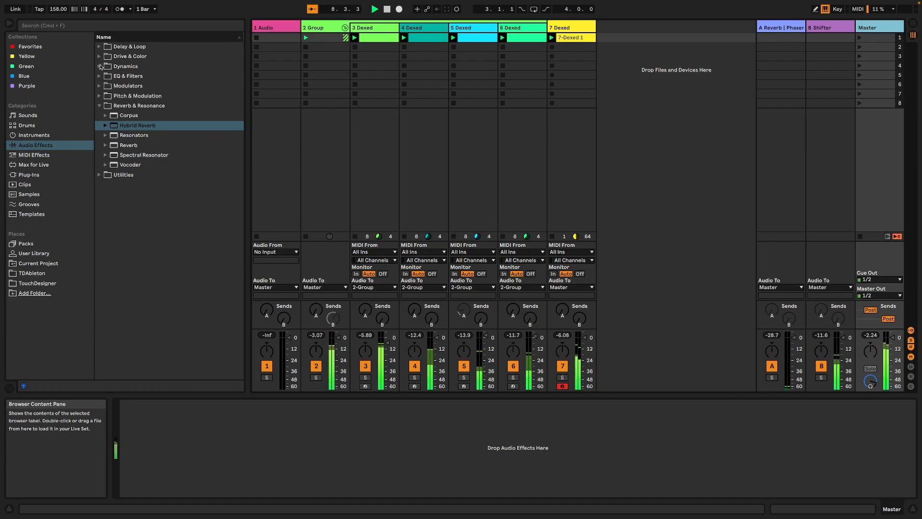
left_click(99, 66)
left_click(100, 57)
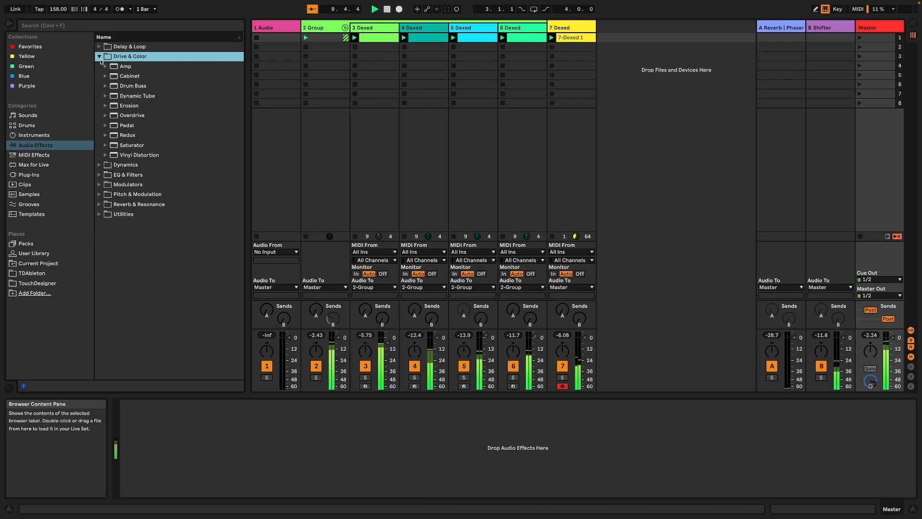
double_click(133, 86)
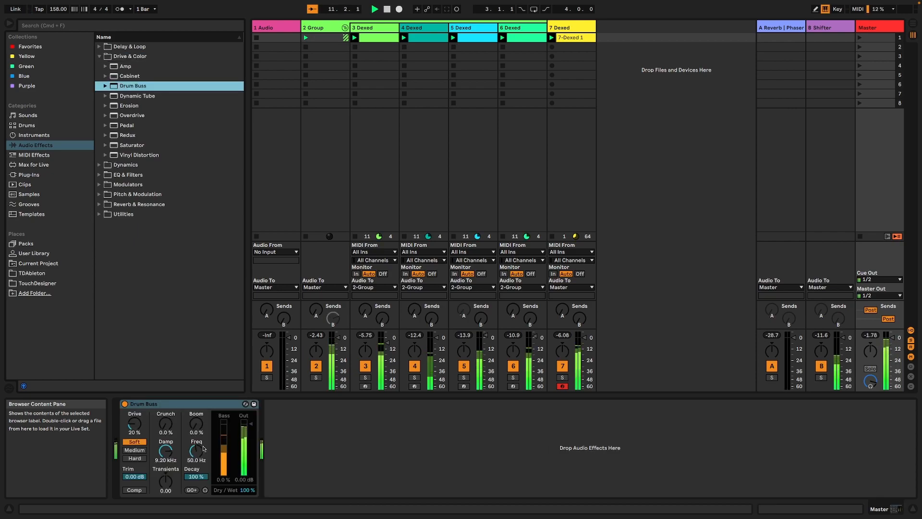
- Set Drum Buss to Drive 11%, Crunch 17%, Boom 25% at 44 Hz and Transients 0.11, with its compressor on
left_click_drag(201, 424, 202, 417)
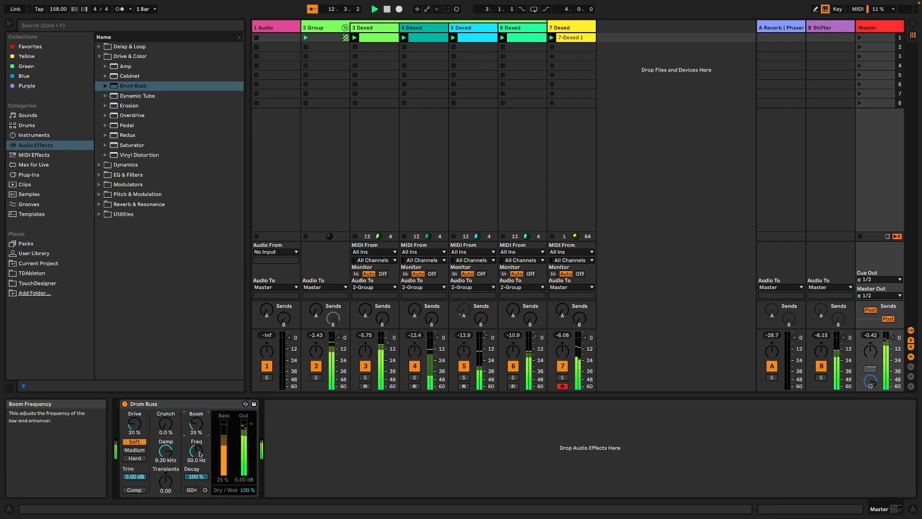
left_click_drag(165, 481, 166, 485)
left_click(135, 490)
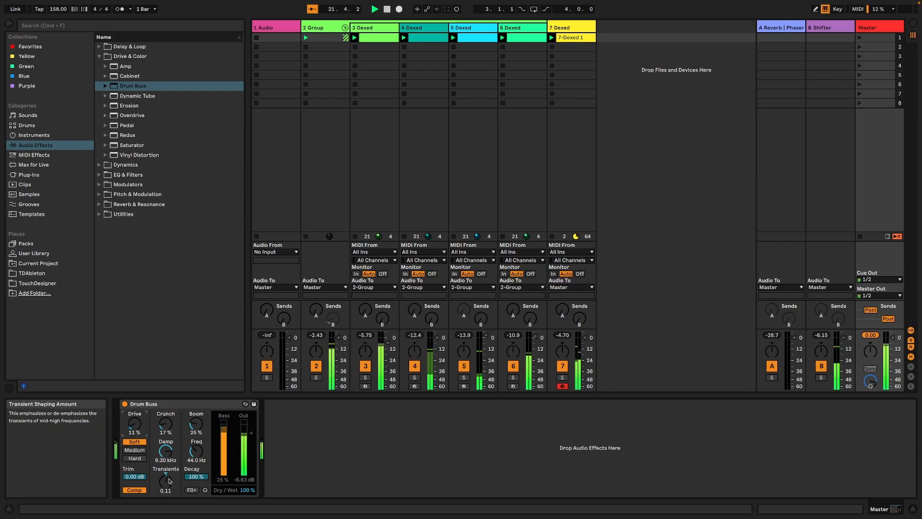
- Add the OTT Multiband Dynamics preset after Drum Buss on the Master and set its Amount to 16%
left_click(101, 168)
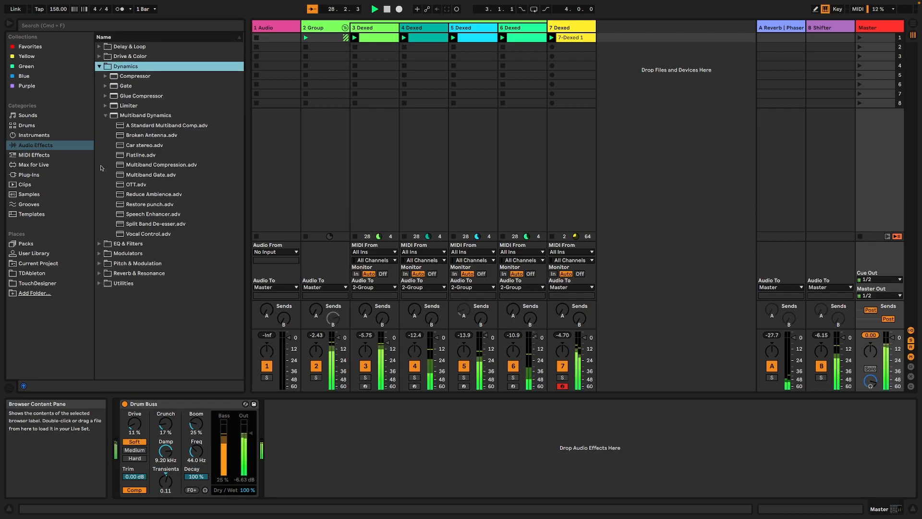
double_click(137, 185)
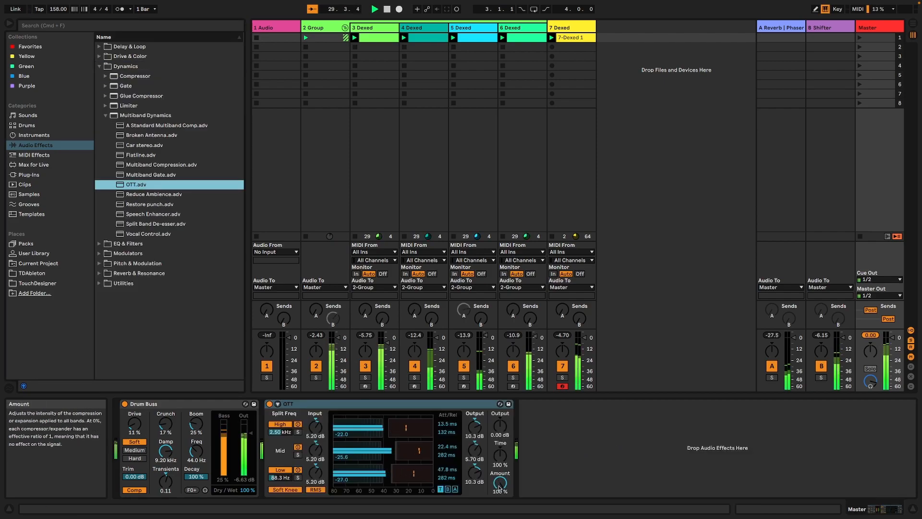
left_click_drag(500, 482, 500, 506)
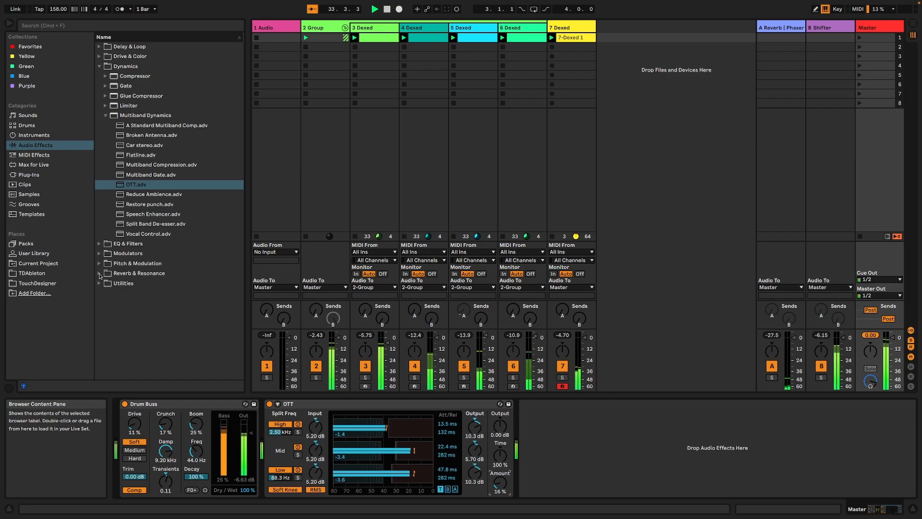
- Insert a Reverb ahead of Drum Buss on the Master and set its Dry/Wet to 15%
left_click(99, 273)
left_click_drag(128, 144, 123, 405)
left_click(566, 406)
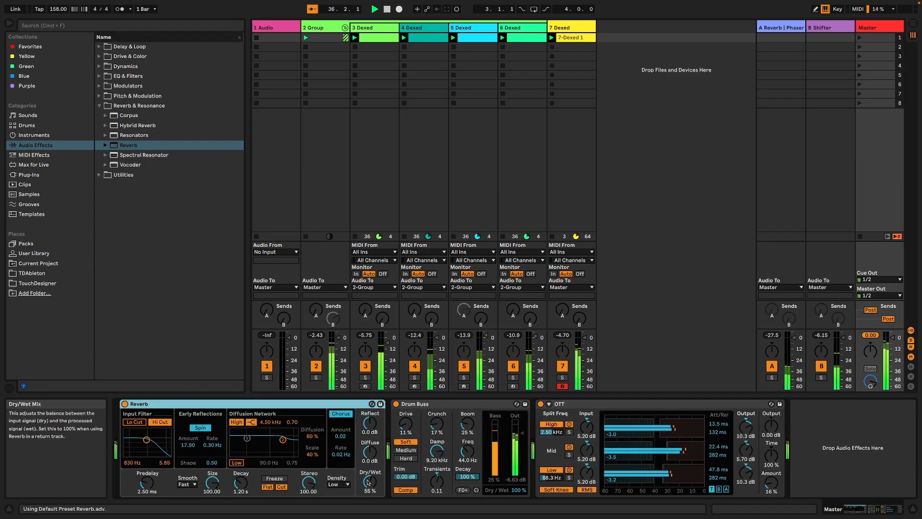
left_click_drag(369, 482, 369, 498)
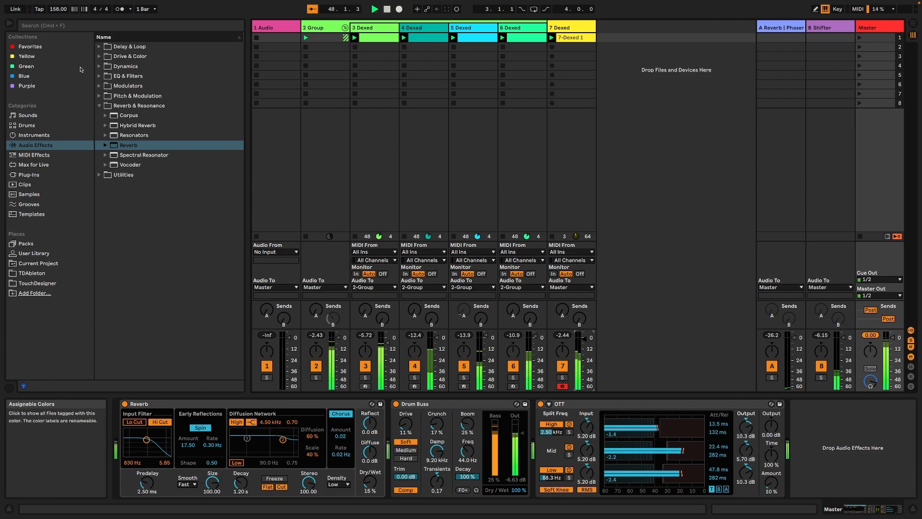
- Add EQ Eight at the end of the Master chain and cut band 2 by about 6 dB at 194 Hz with Q 1.14
left_click(100, 77)
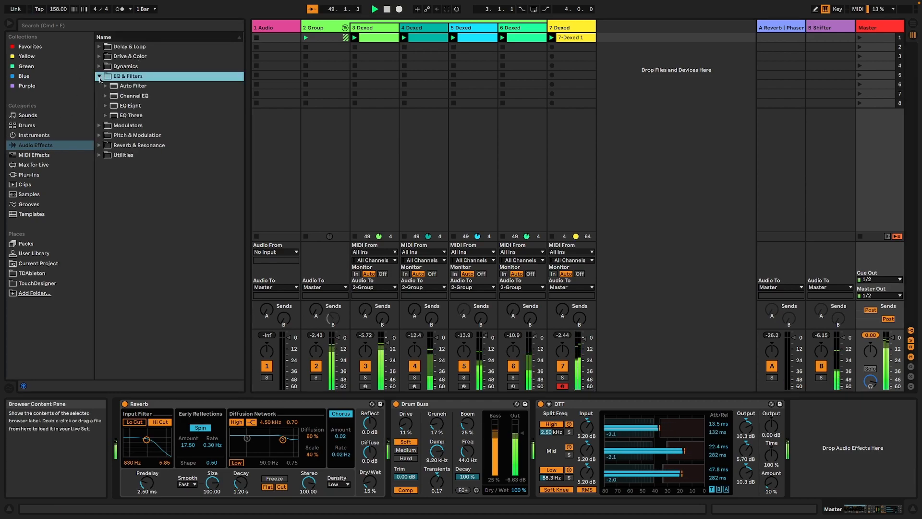
double_click(137, 105)
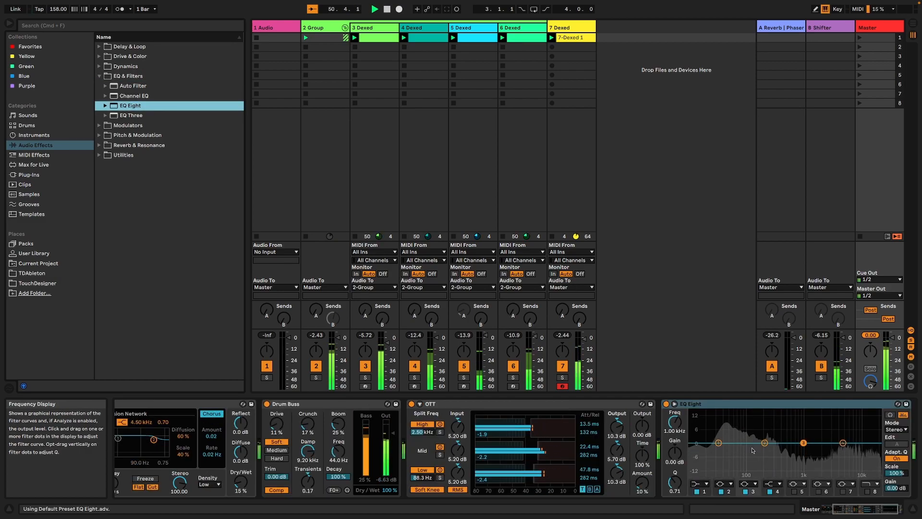
left_click_drag(765, 446, 764, 454)
left_click_drag(675, 482, 675, 473)
key("space")
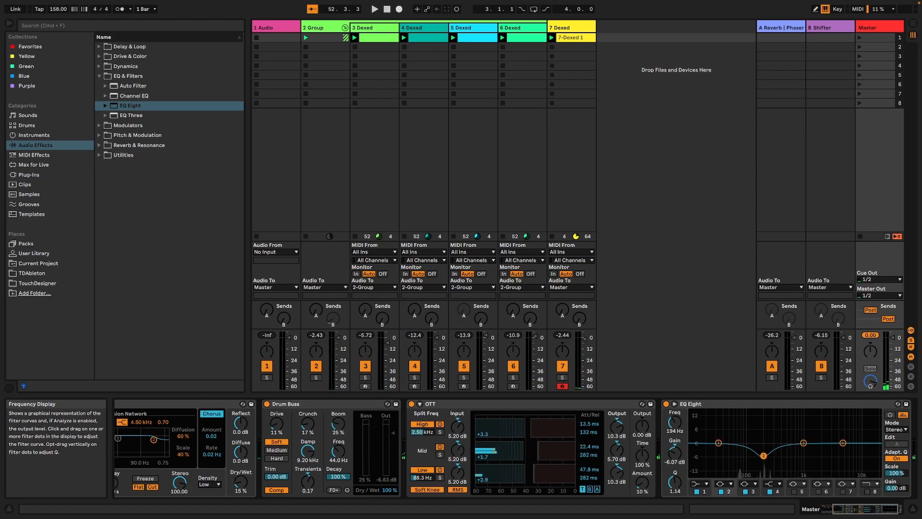
- During playback, boost EQ Eight band 4 by about 0.87 dB at 3.09 kHz and set band 2 to about -5.08 dB at 198 Hz, Q 1.58
left_click_drag(844, 442, 838, 440)
key("space")
left_click(718, 443)
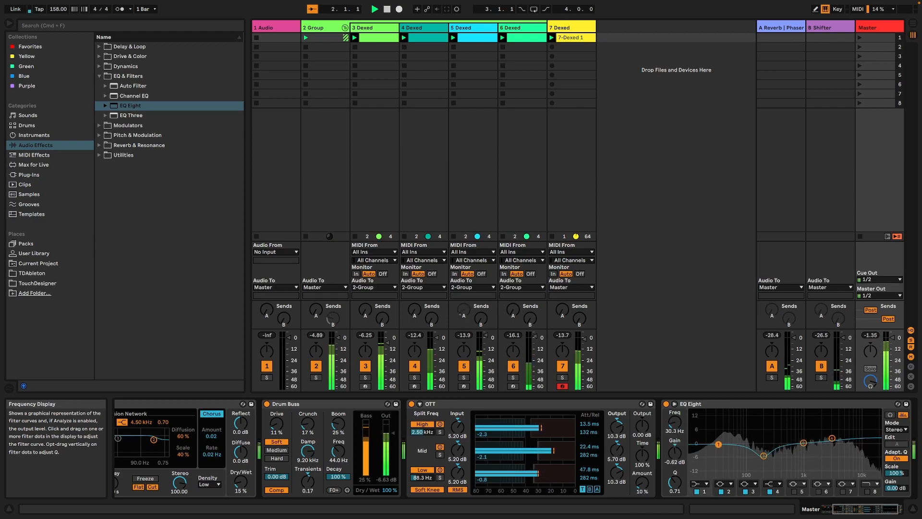
left_click(832, 438)
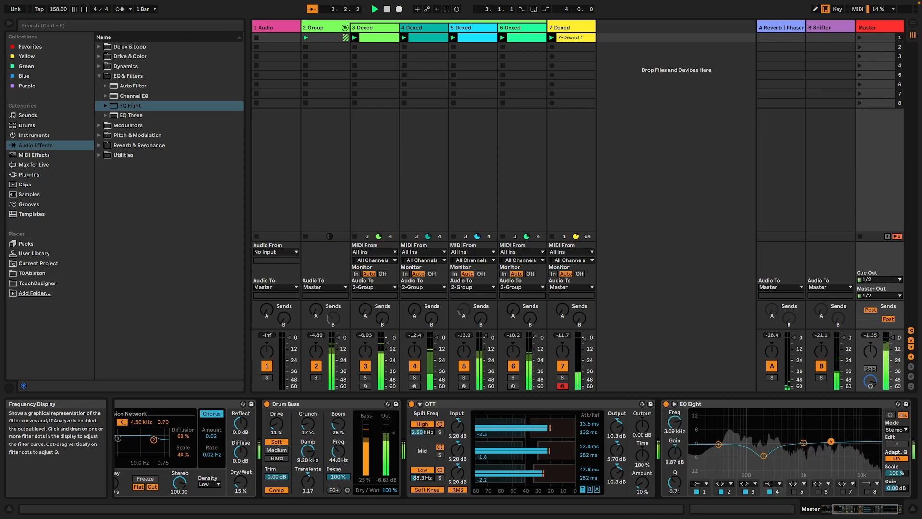
left_click(764, 457)
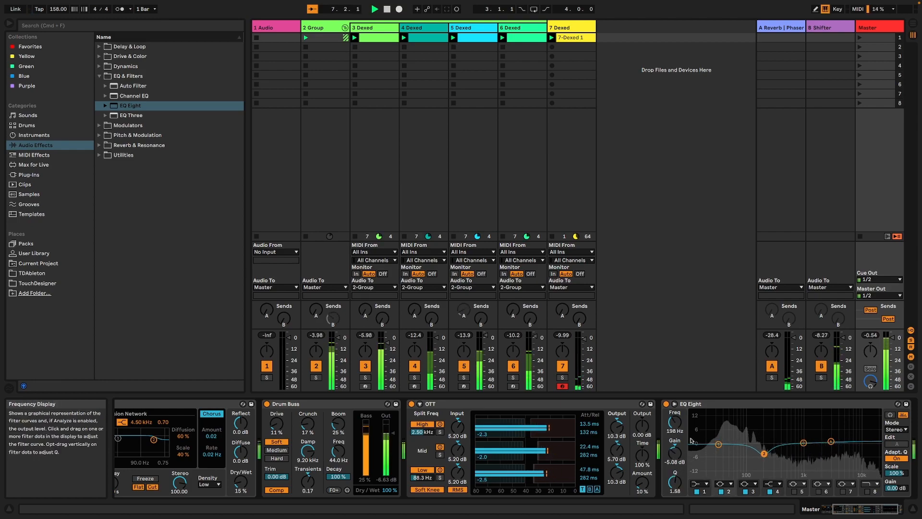
- Change EQ Eight band 1 to a low-cut filter at about 26.1 Hz with Q 0.66
left_click(719, 446)
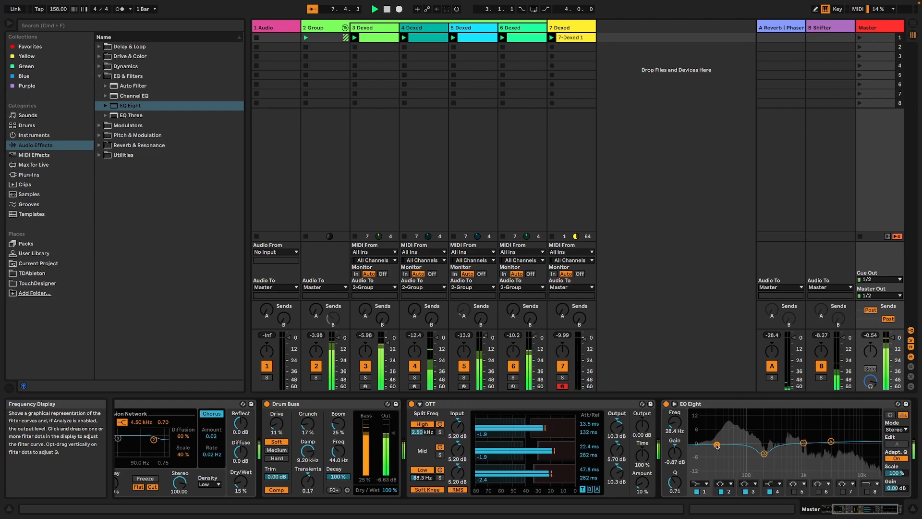
left_click(699, 483)
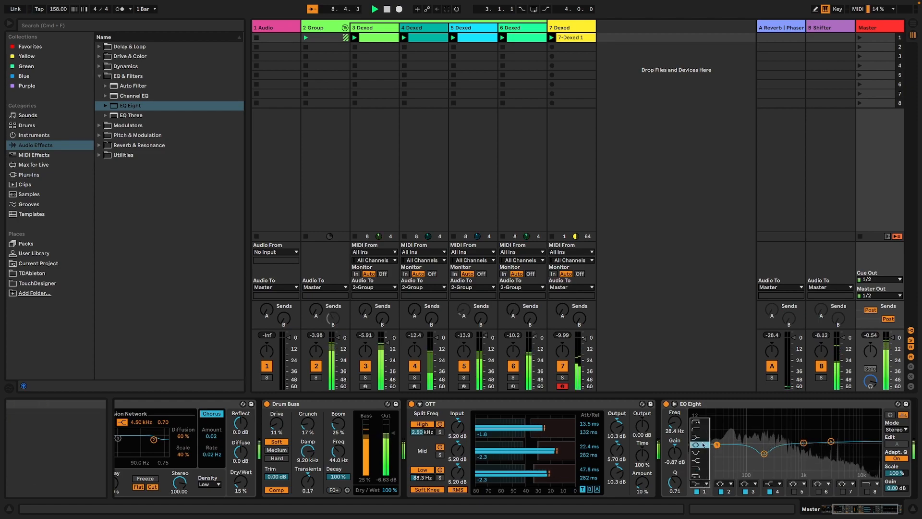
left_click(702, 423)
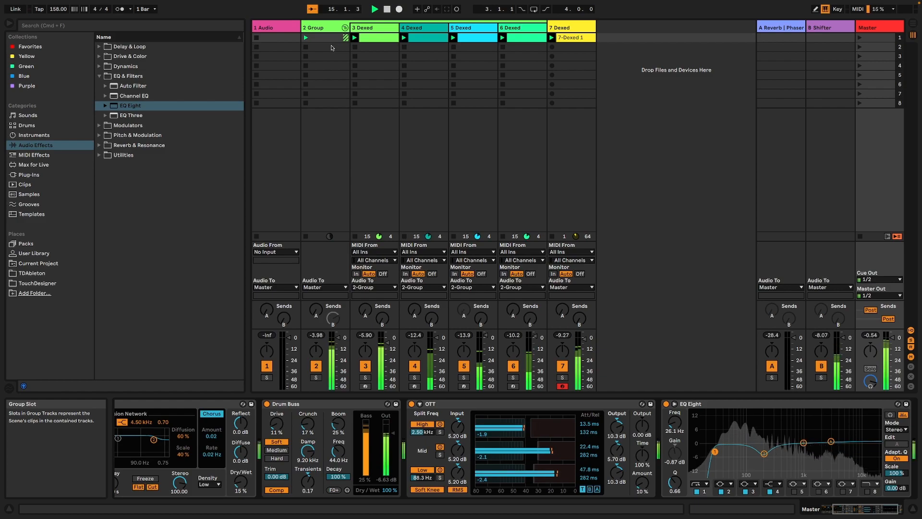
- Set the Master Reverb's Stereo to 40, Diffuse to 3.7 dB and Dry/Wet to 16%
left_click(853, 510)
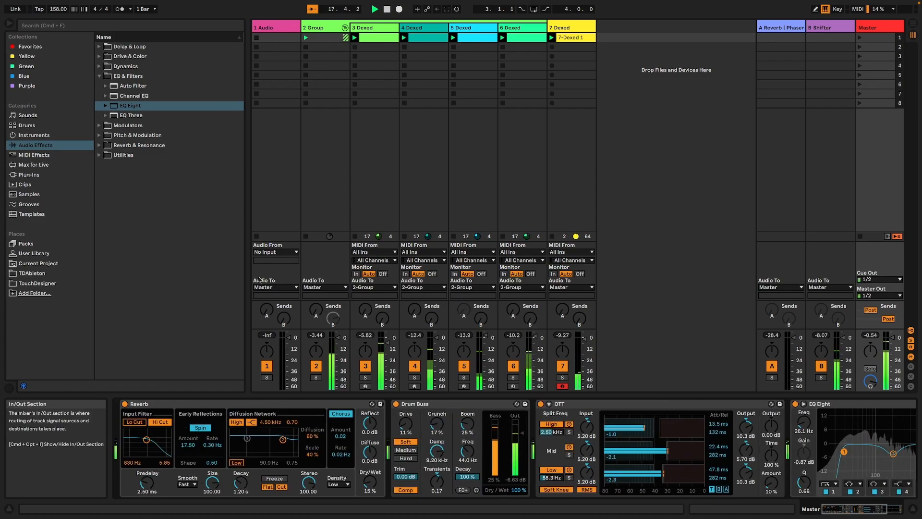
left_click_drag(370, 482, 370, 485)
left_click_drag(309, 483, 309, 506)
left_click_drag(370, 482, 372, 441)
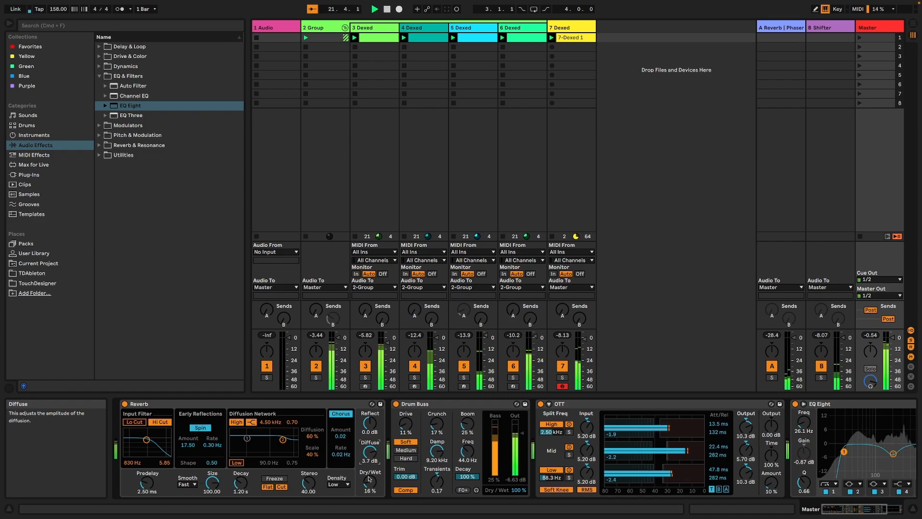
- Move the Reverb's input filter to about 1.66 kHz with width 4.55, and turn the diffusion network's Low filter on and High filter off
left_click_drag(147, 440, 151, 443)
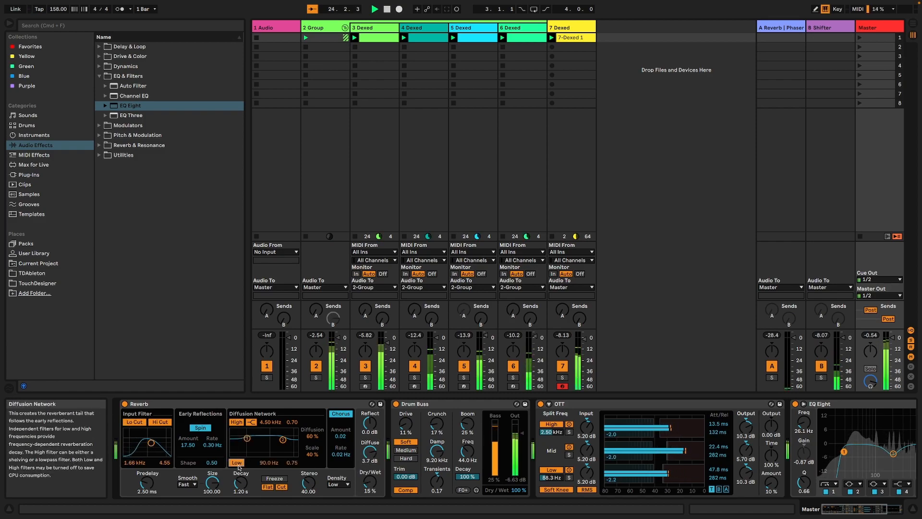
left_click(237, 422)
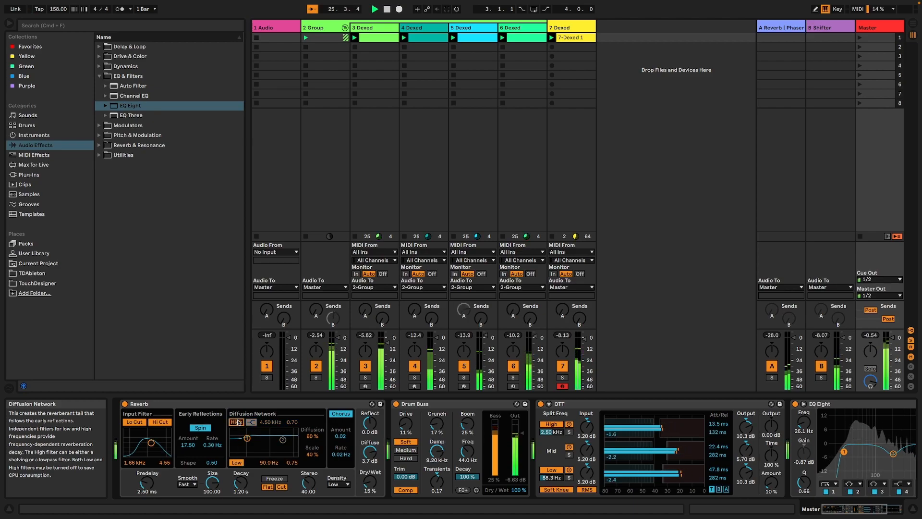